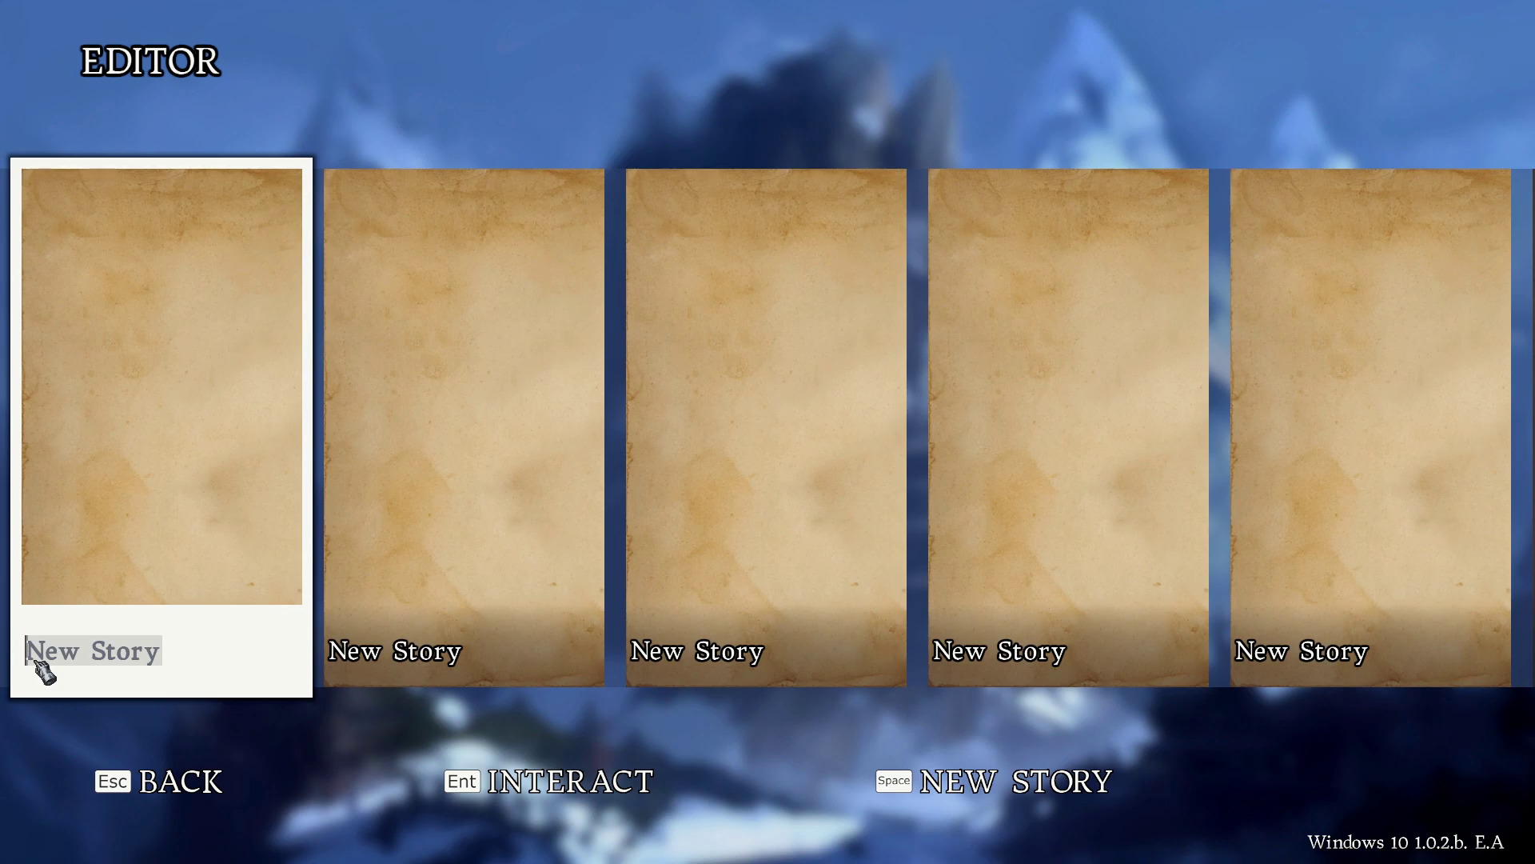
Step: Name the first new story "Chronicles of a demon hunter", open it in the editor and dismiss the tutorial
text(Chr)
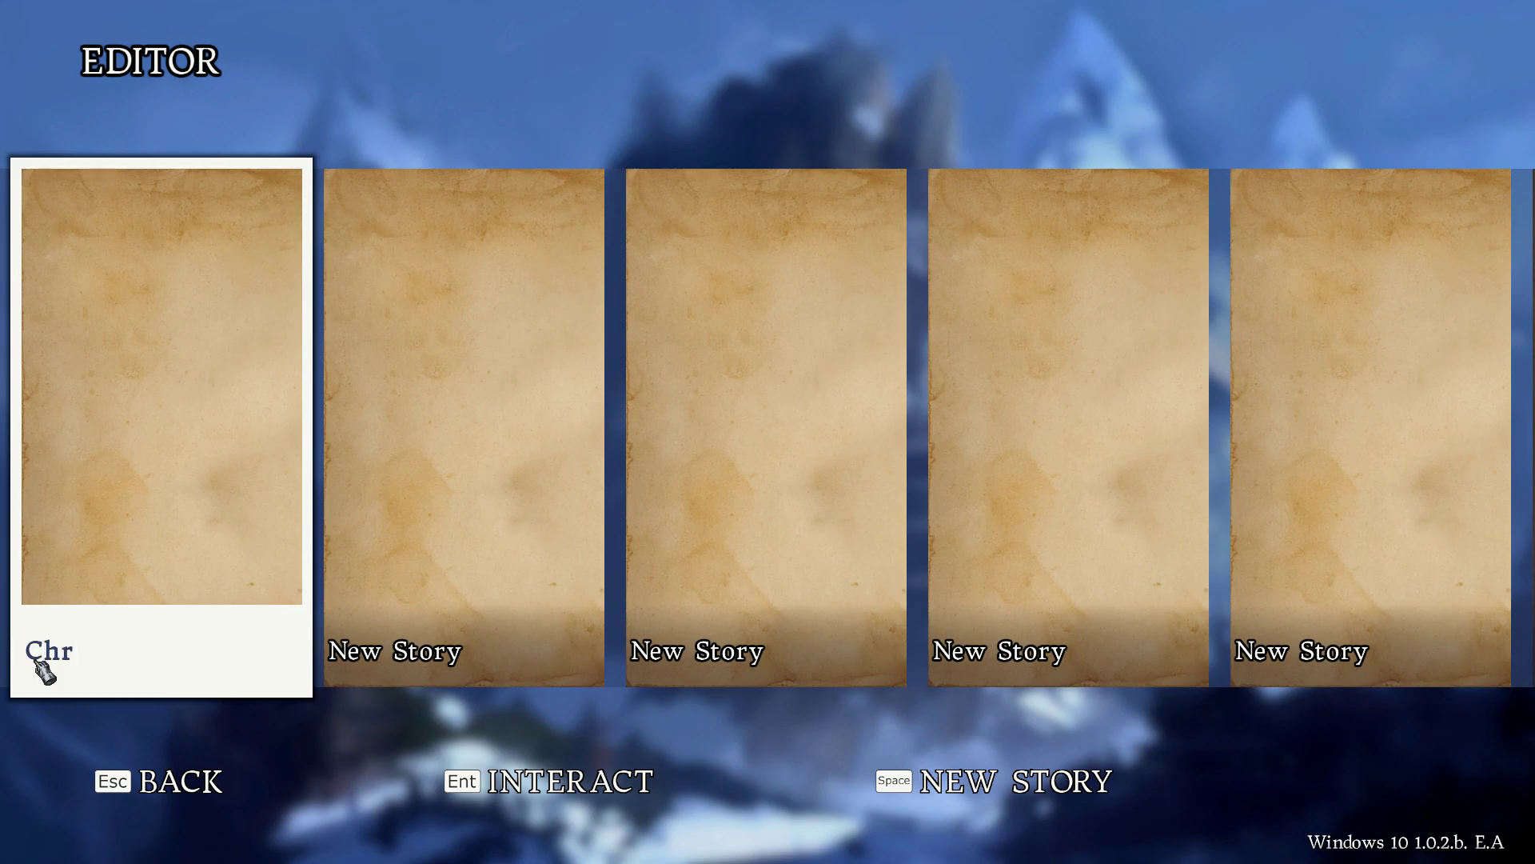
text(onicles of )
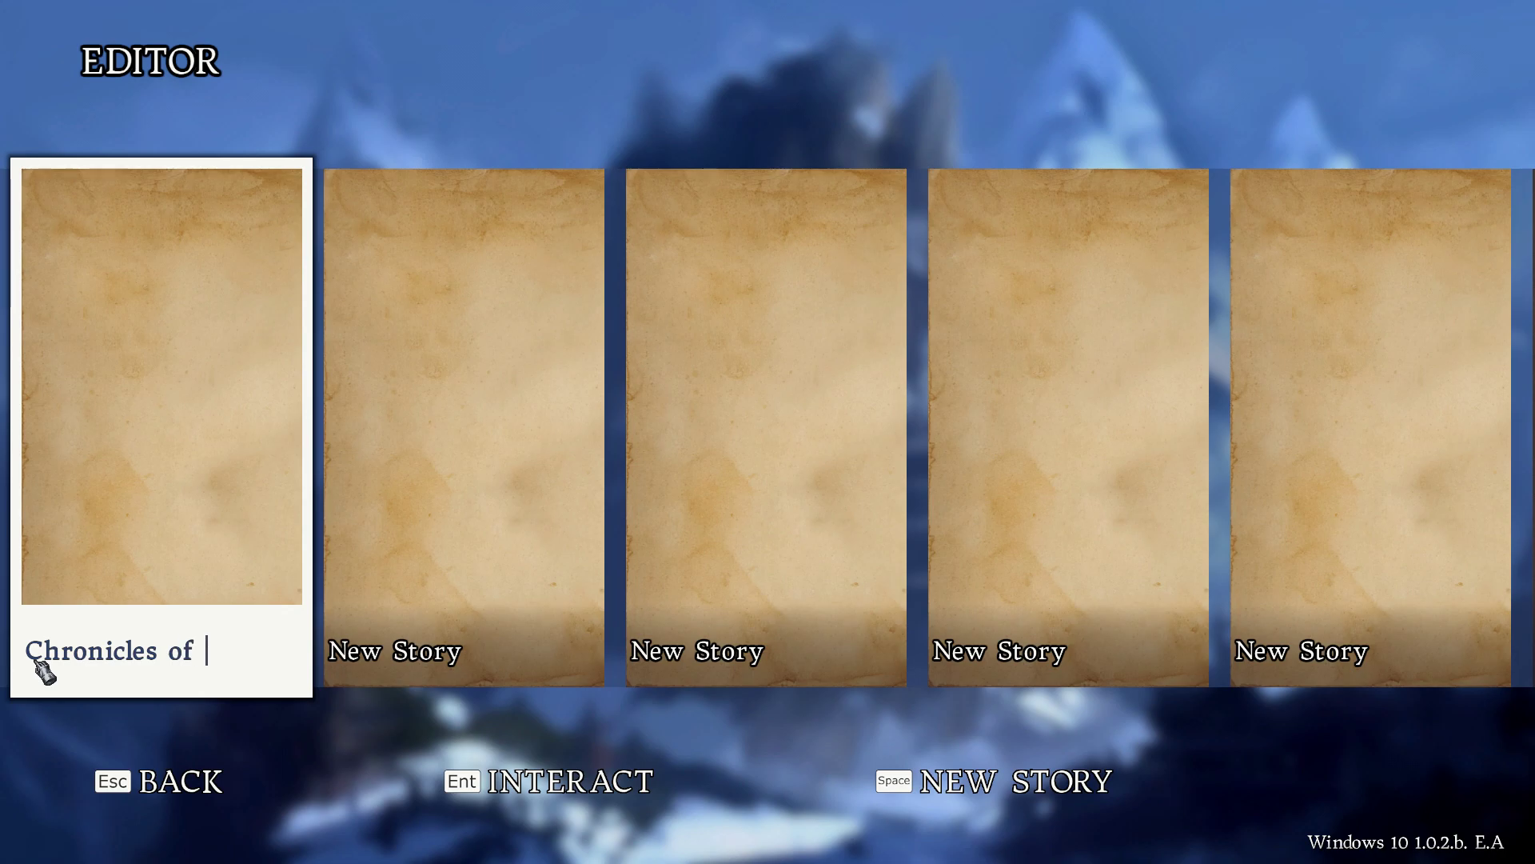
text(a demon hunter)
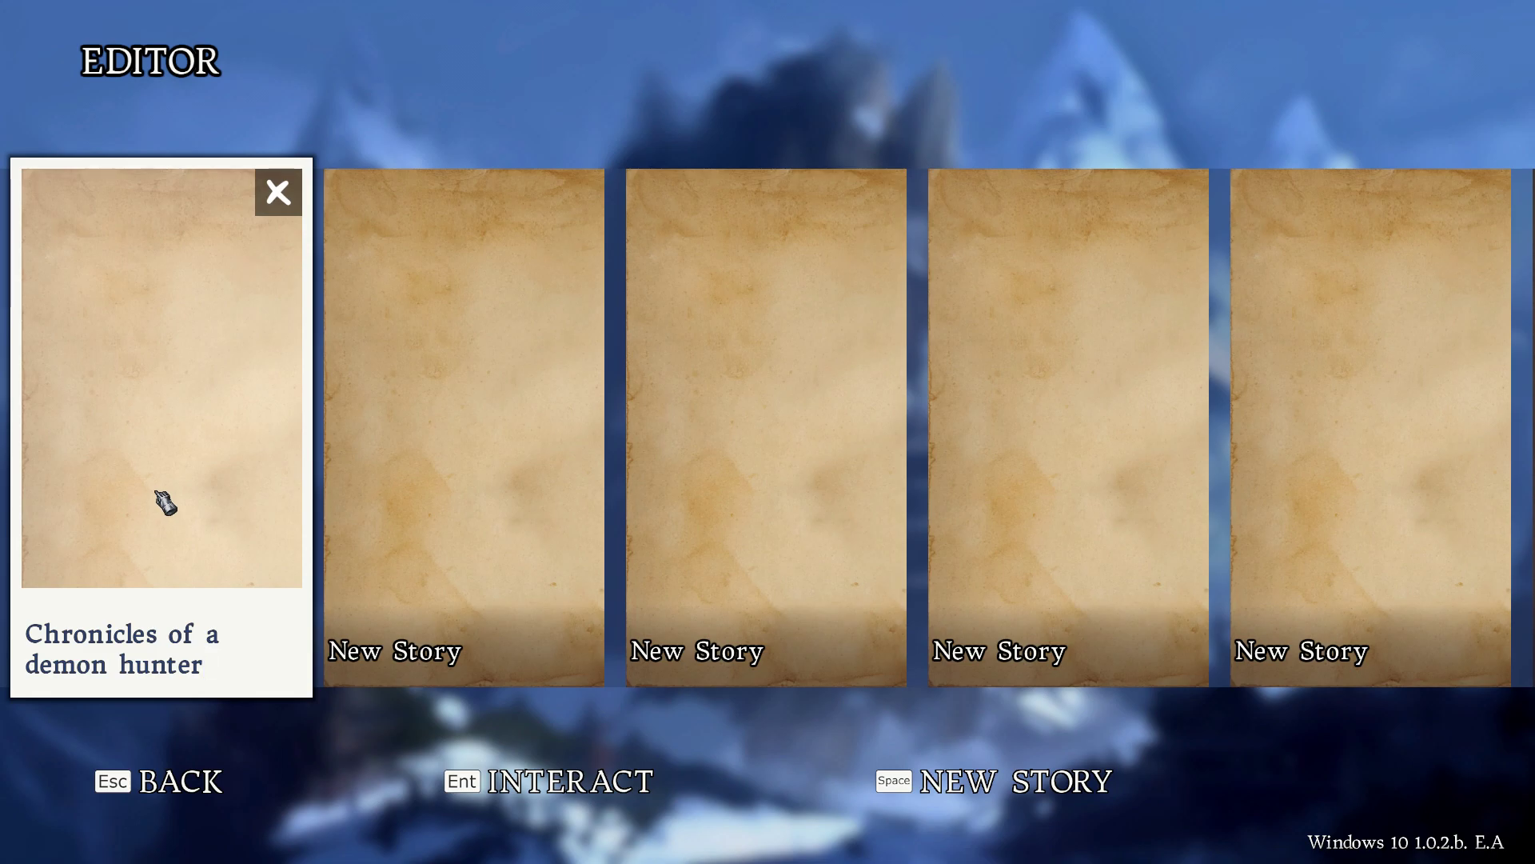
click(206, 521)
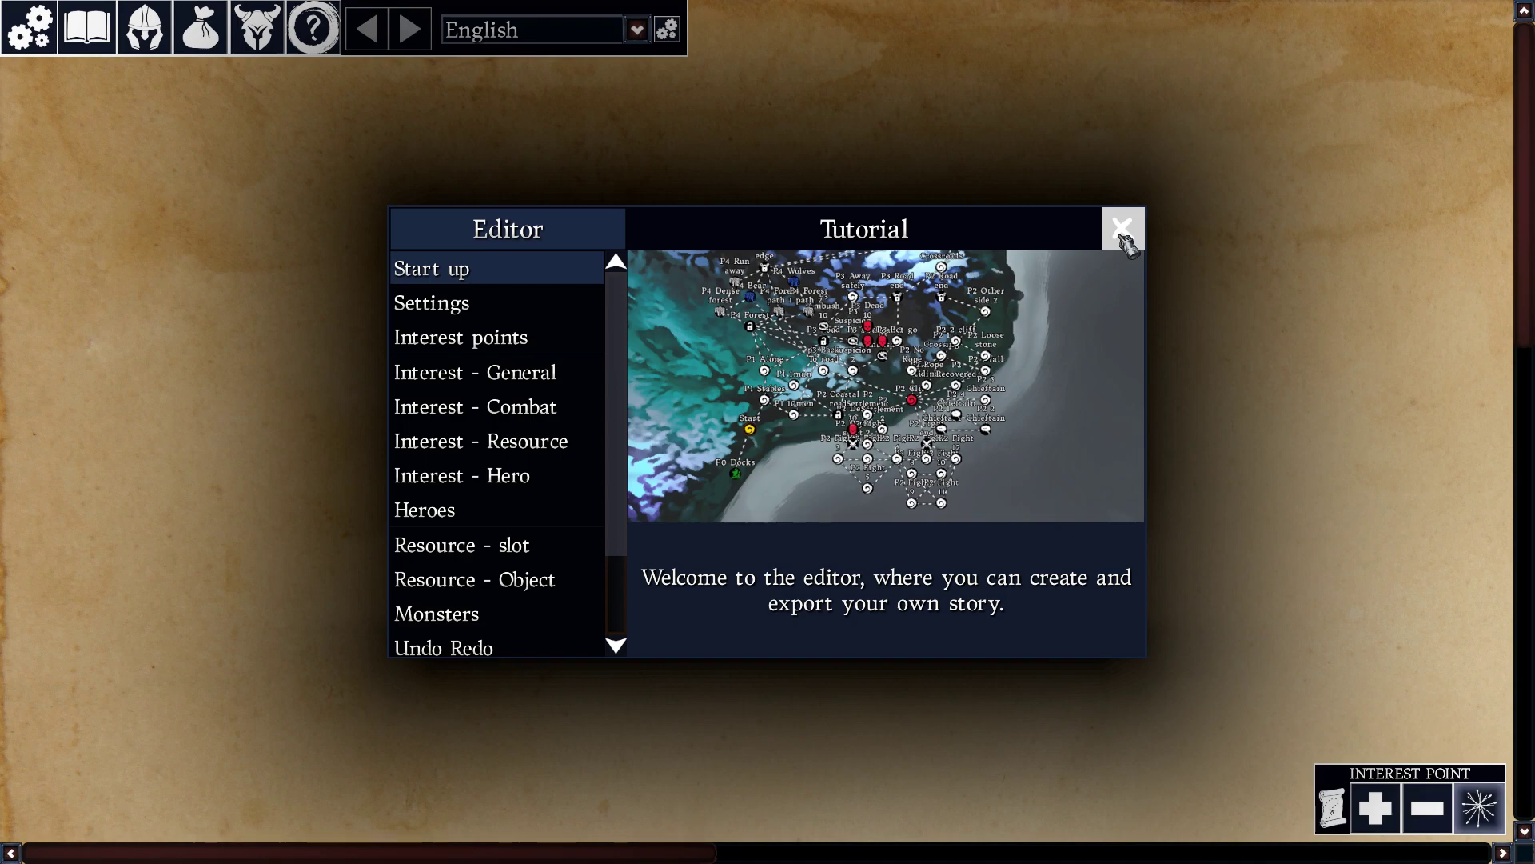
click(1122, 230)
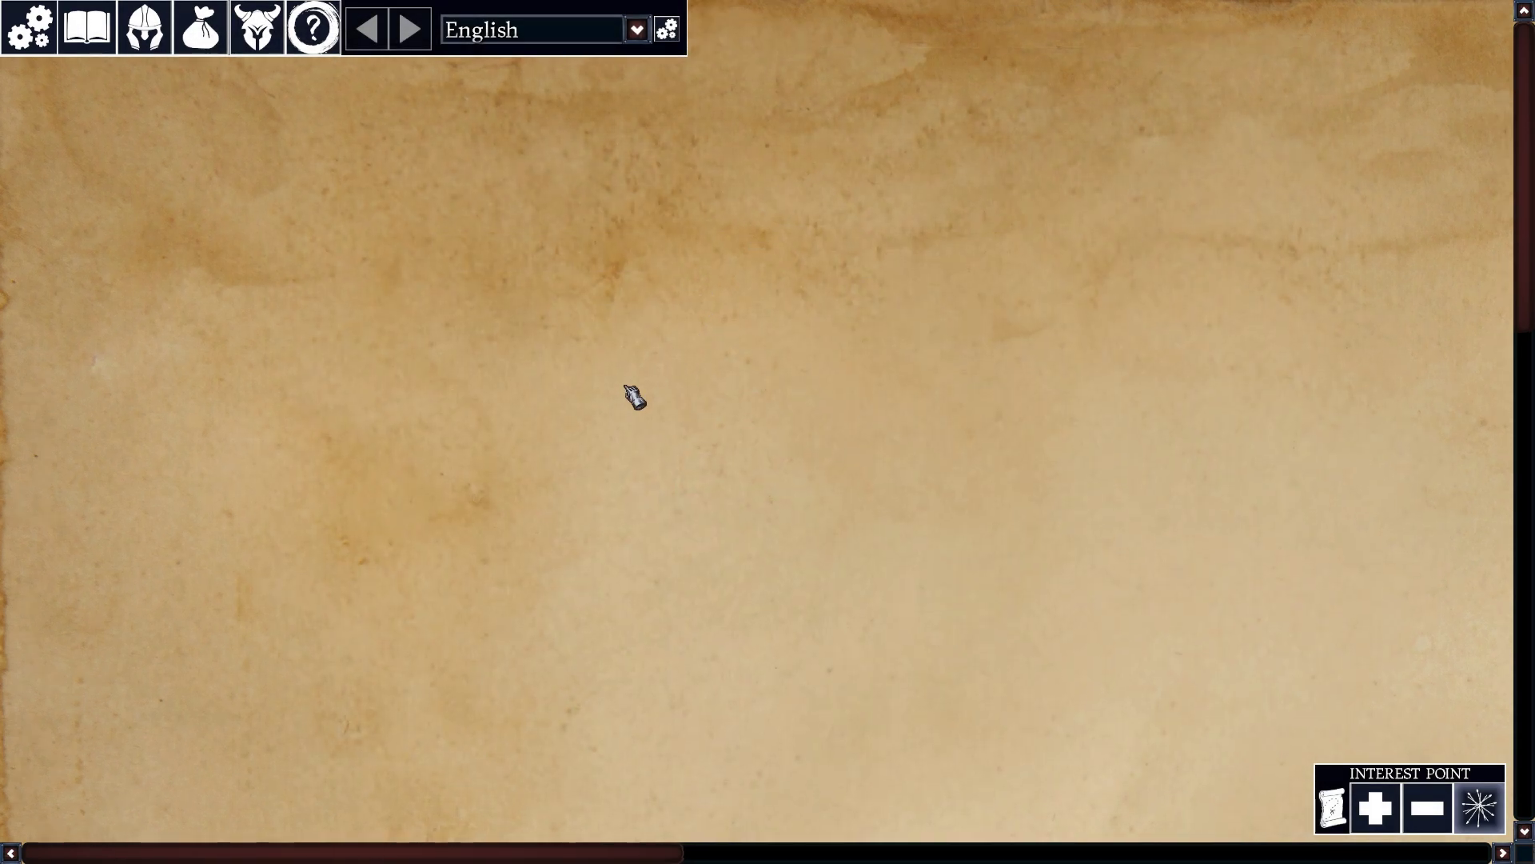
Step: Look over the blank parchment map at different zoom levels and positions
scroll(633, 395, up, 3)
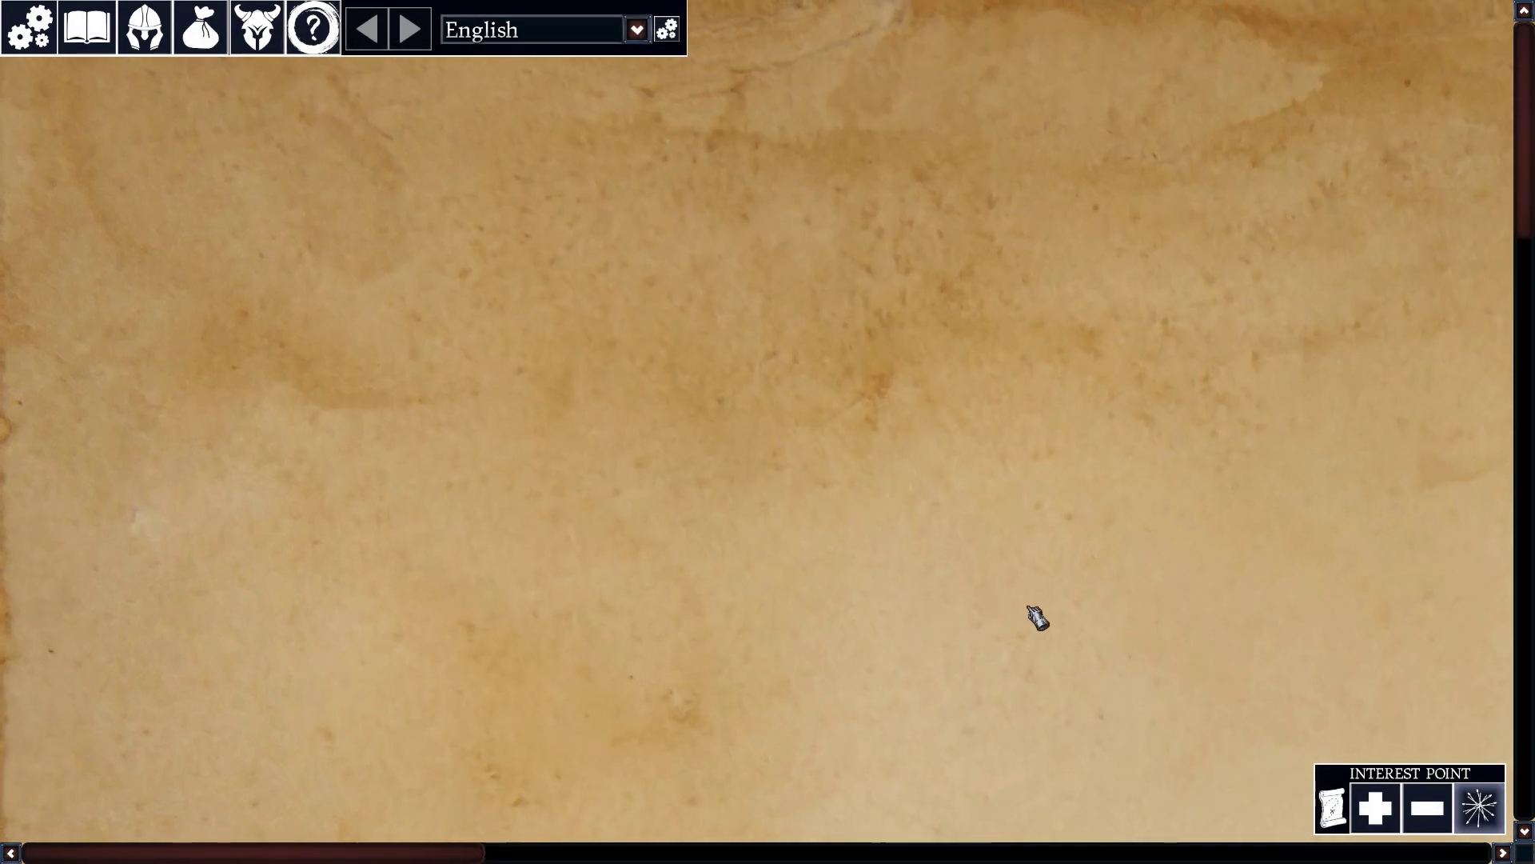
scroll(631, 339, down, 3)
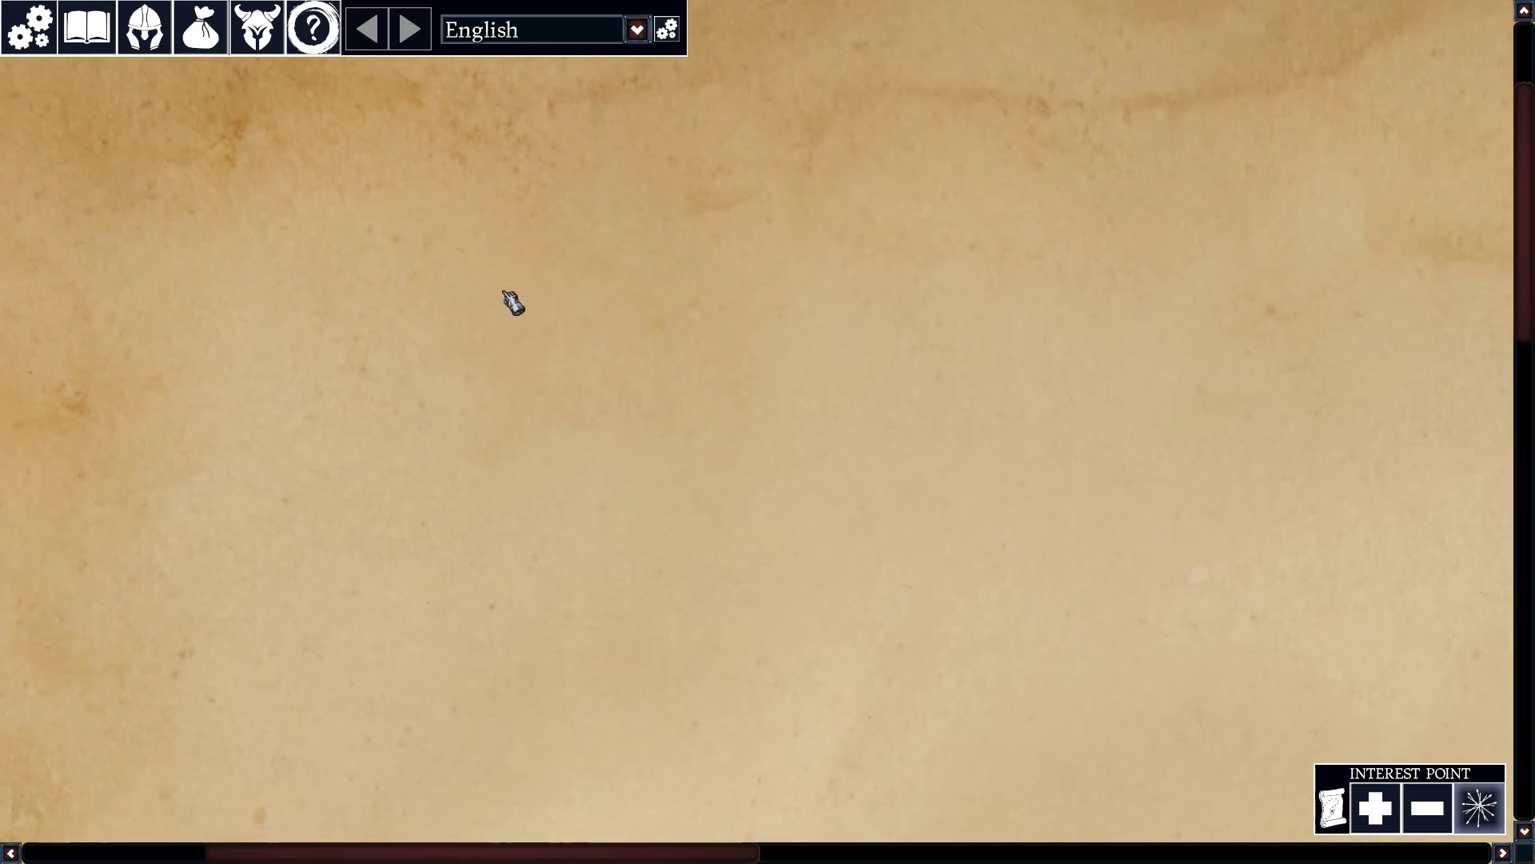
scroll(518, 295, down, 7)
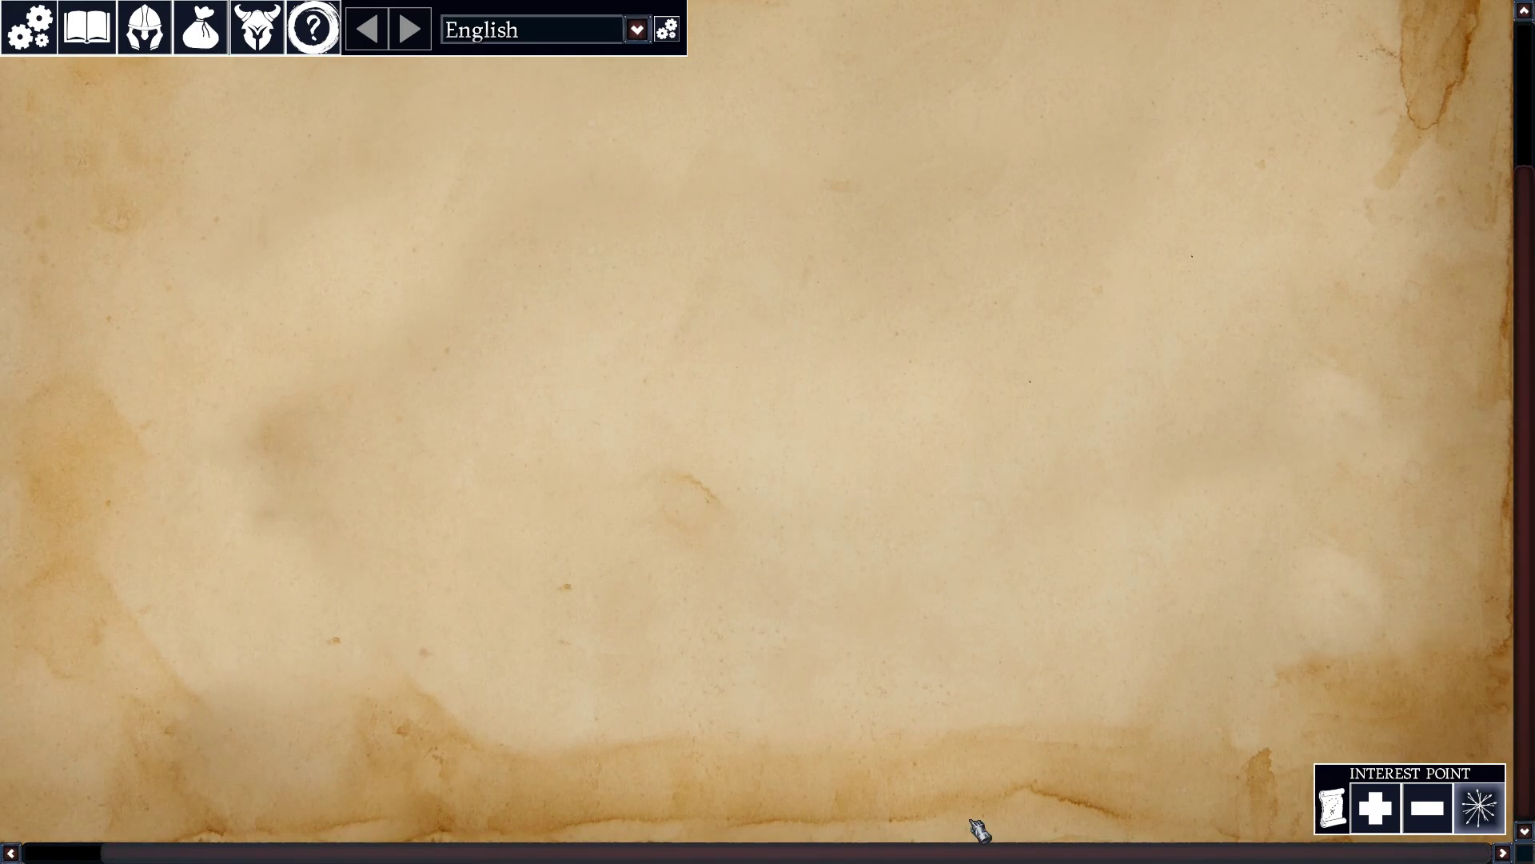
scroll(1031, 628, up, 1)
scroll(1039, 637, up, 5)
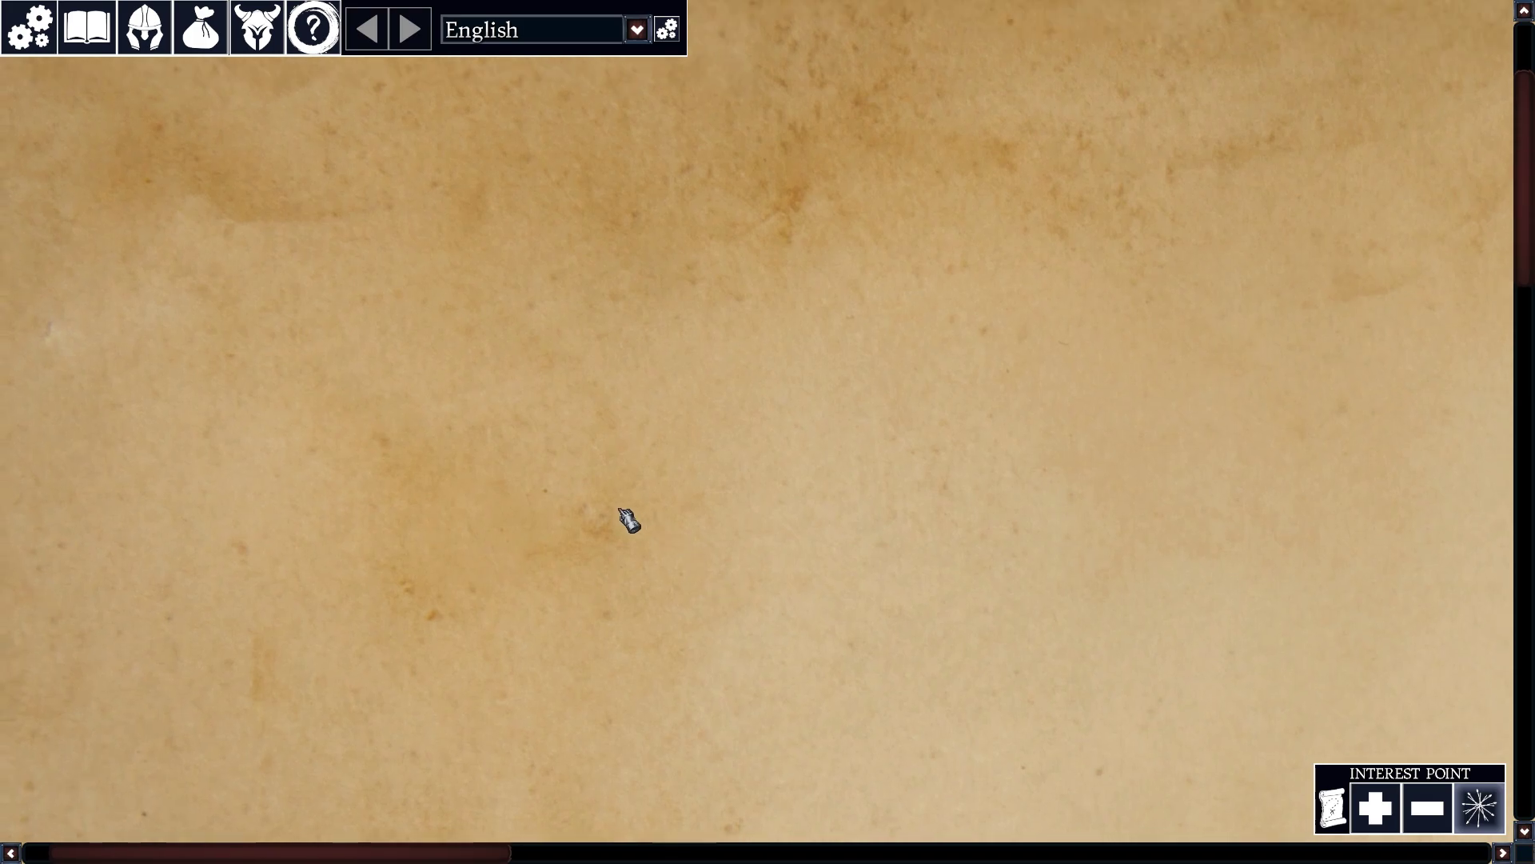
scroll(747, 473, down, 5)
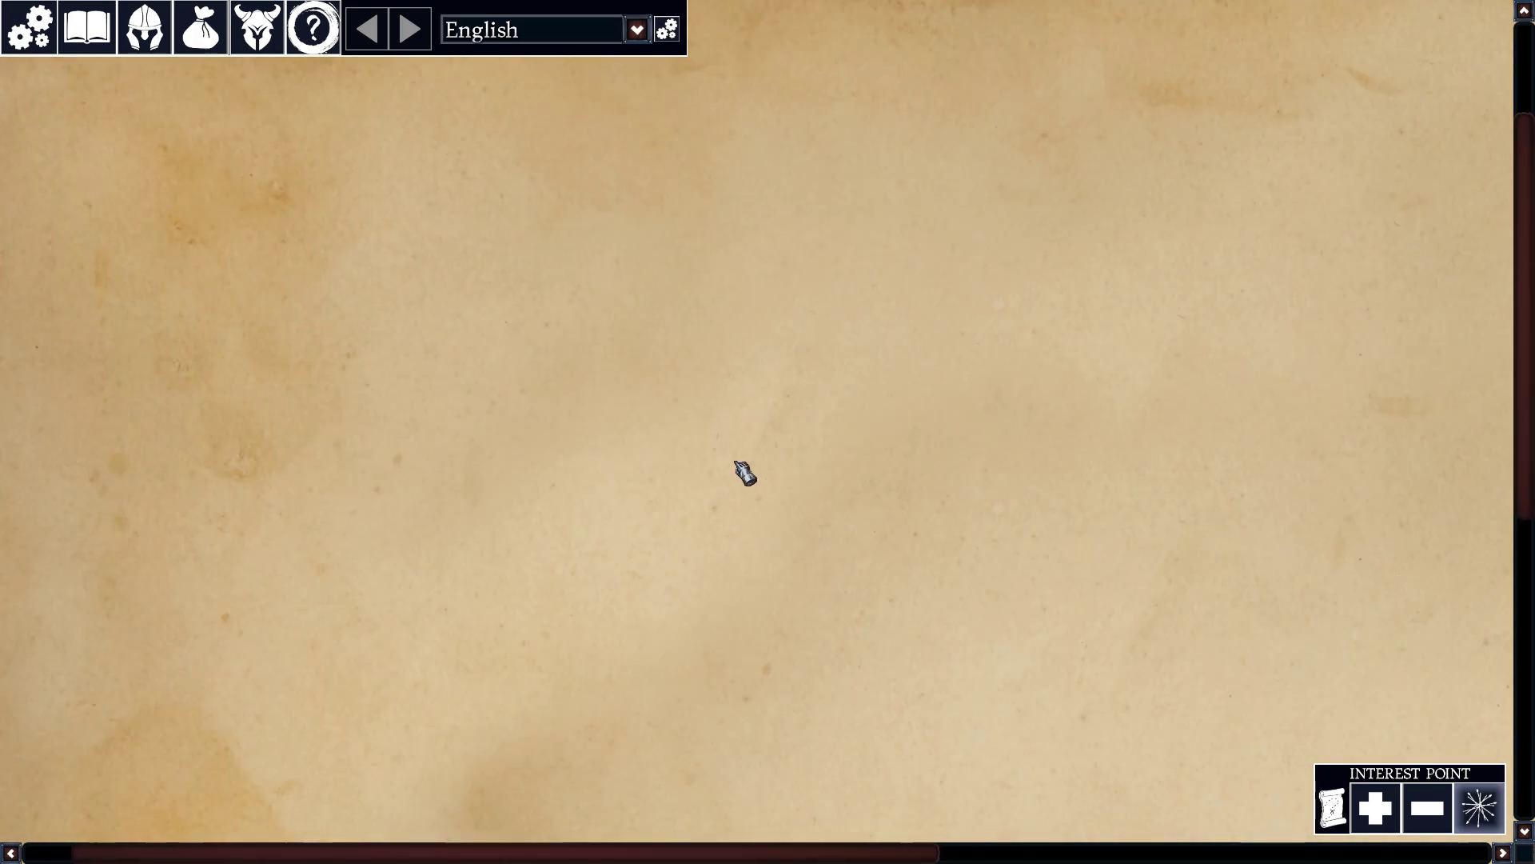
scroll(449, 391, up, 5)
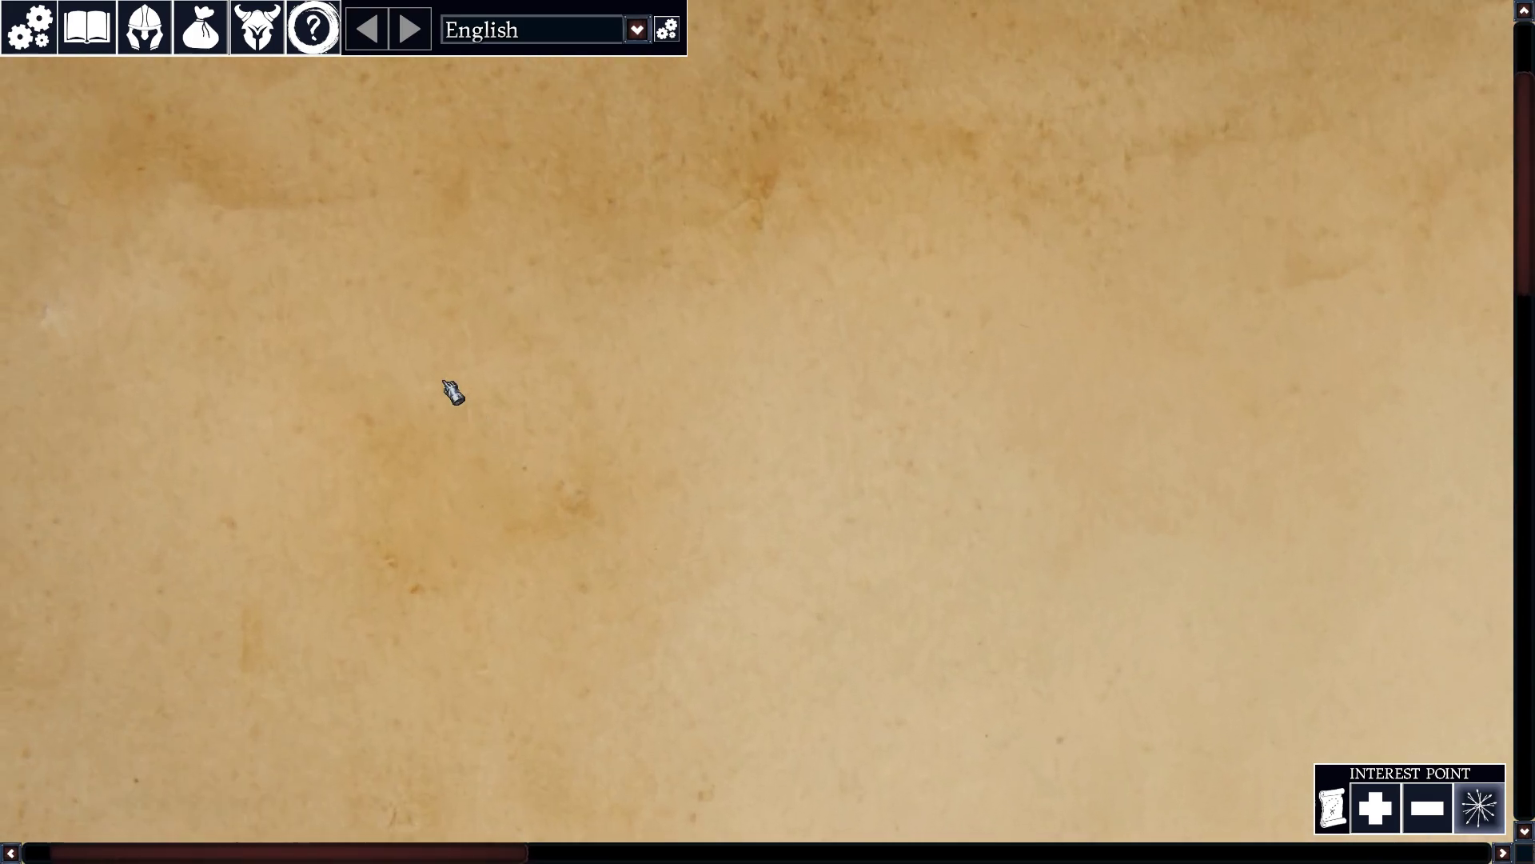
scroll(316, 308, up, 4)
drag(419, 304, 385, 118)
scroll(412, 243, down, 4)
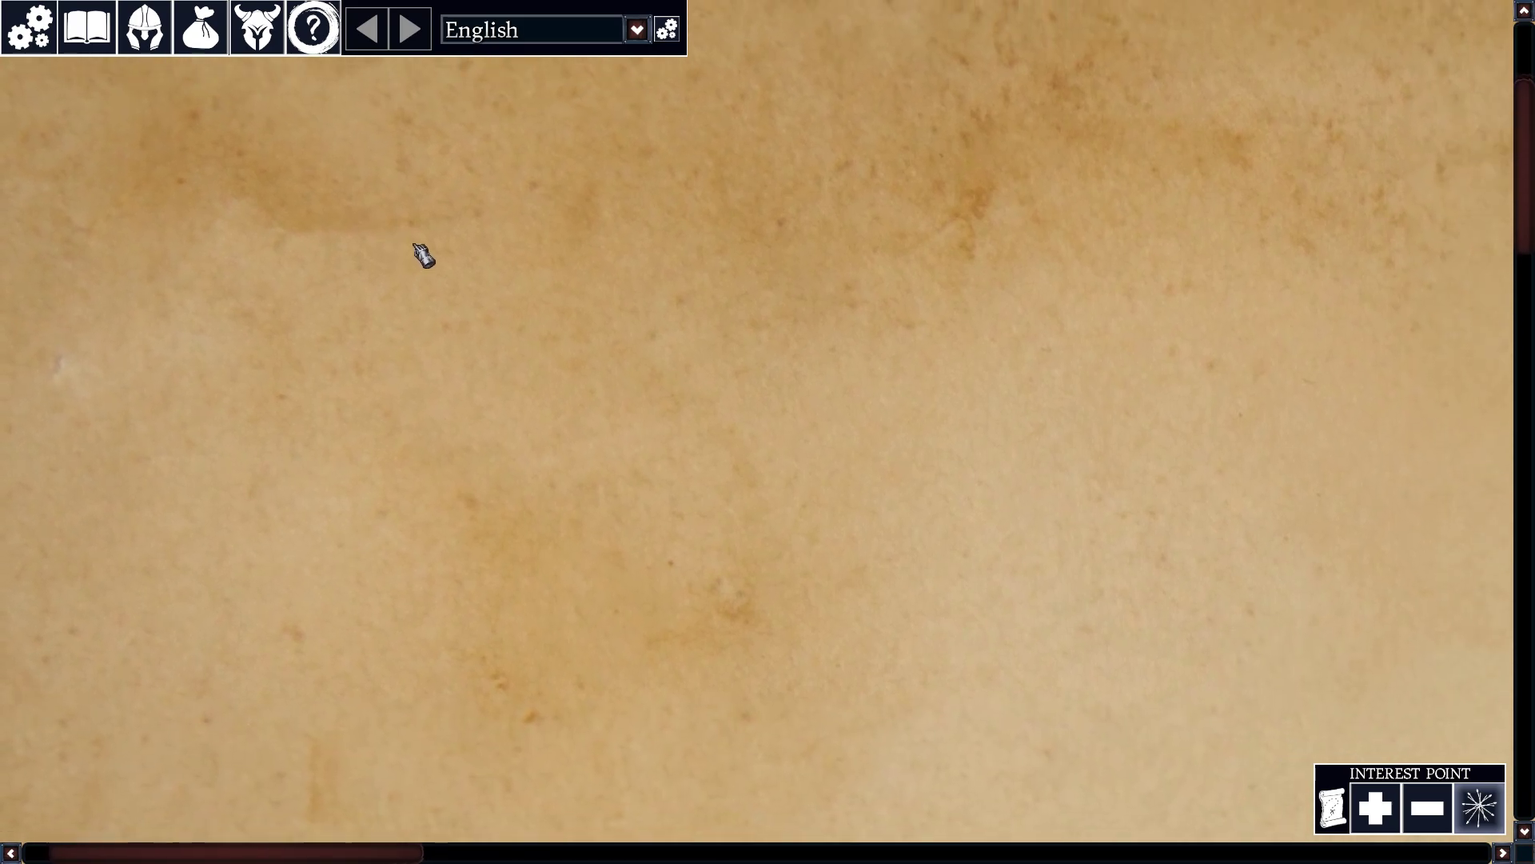
Step: Review the story's settings without changing them
click(96, 29)
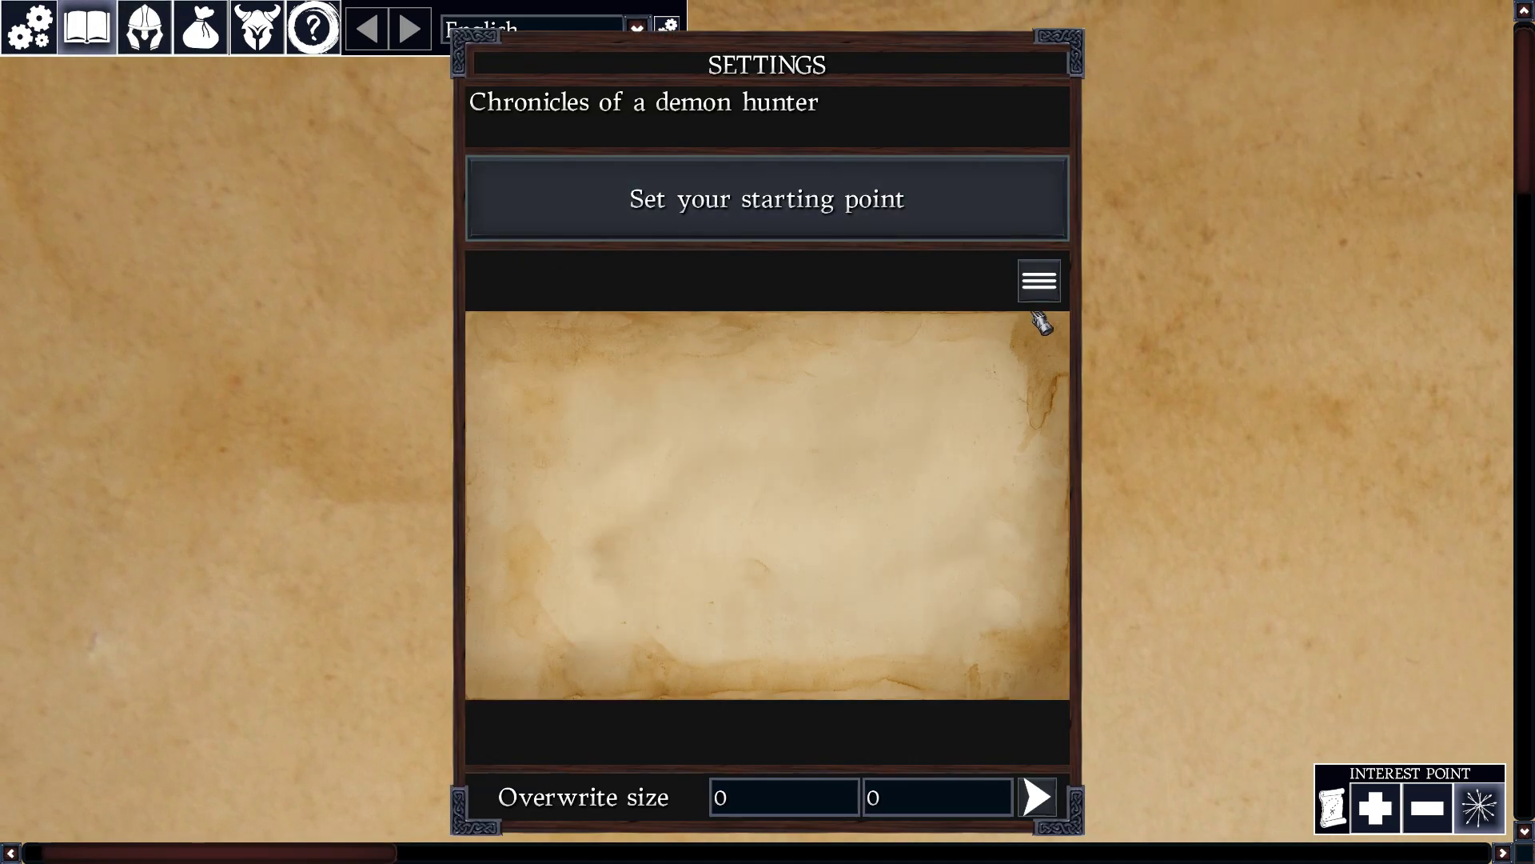
click(103, 46)
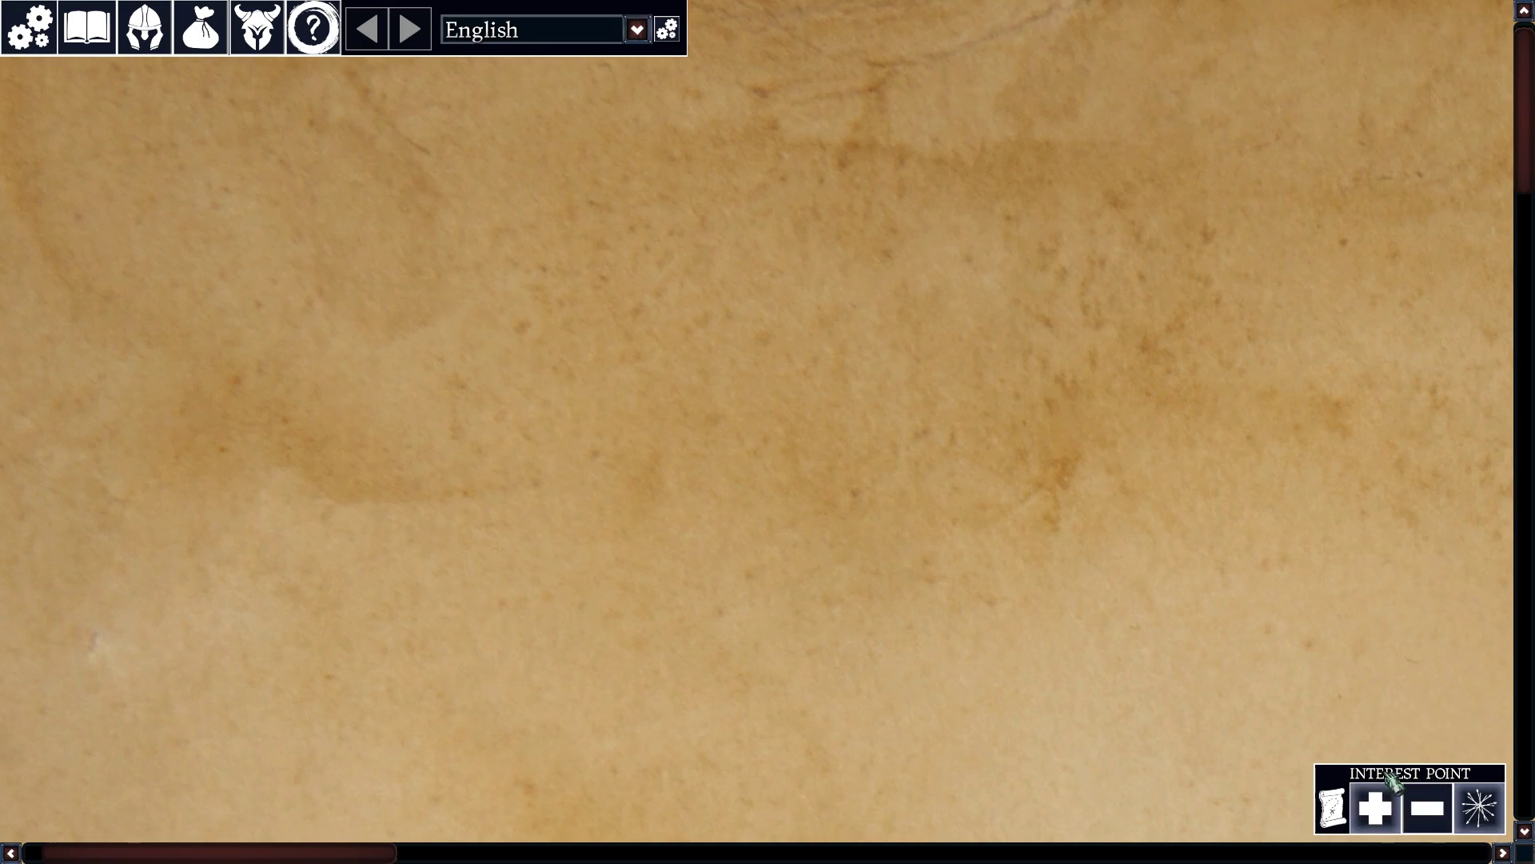
Step: Place four interest points on the upper part of the map, two in an upper row and two below
click(452, 308)
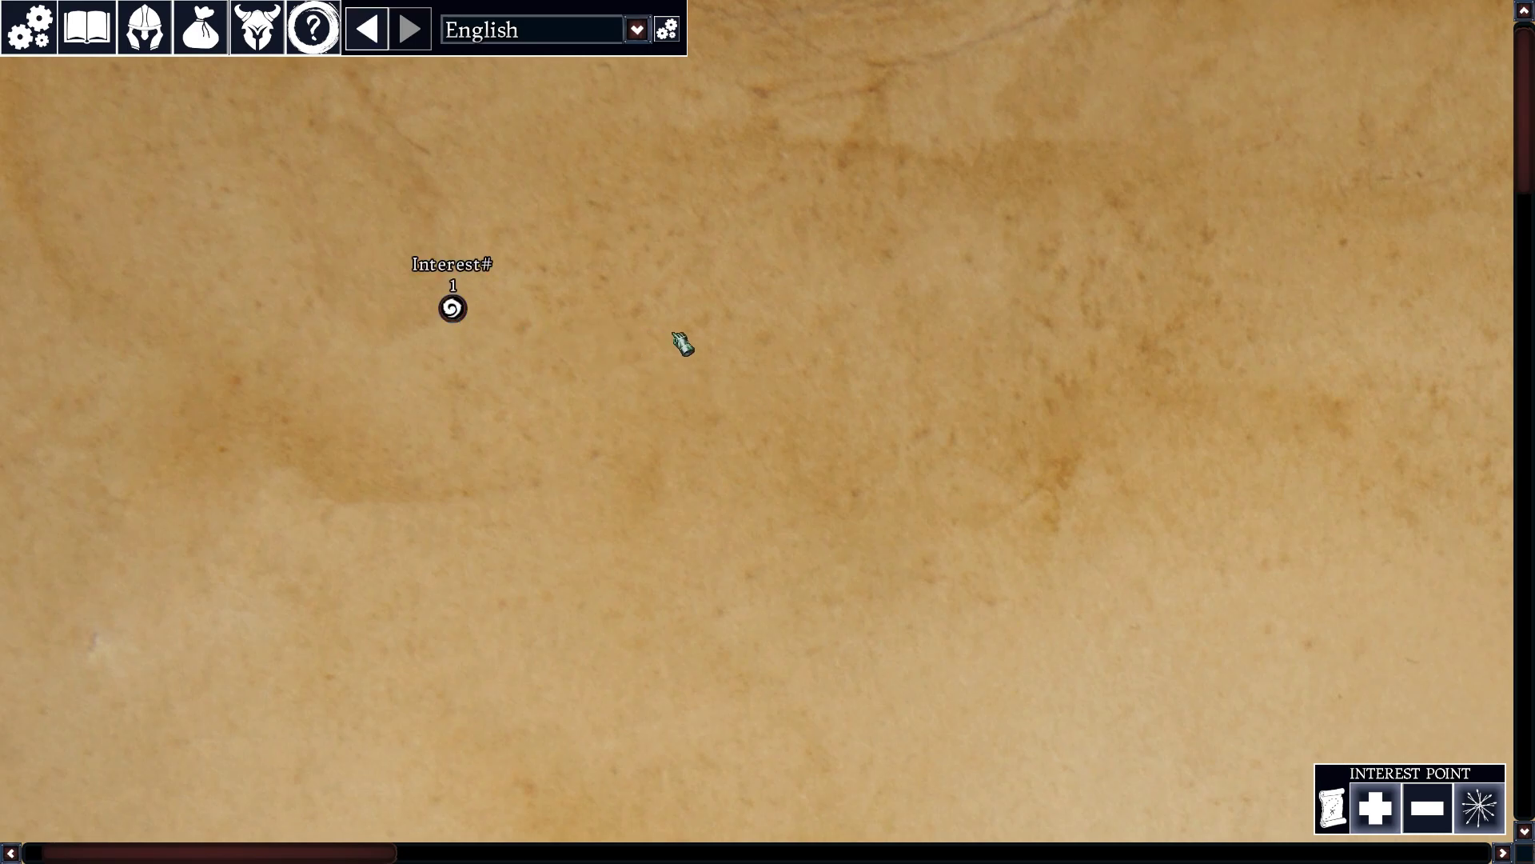
click(671, 331)
click(620, 461)
click(823, 465)
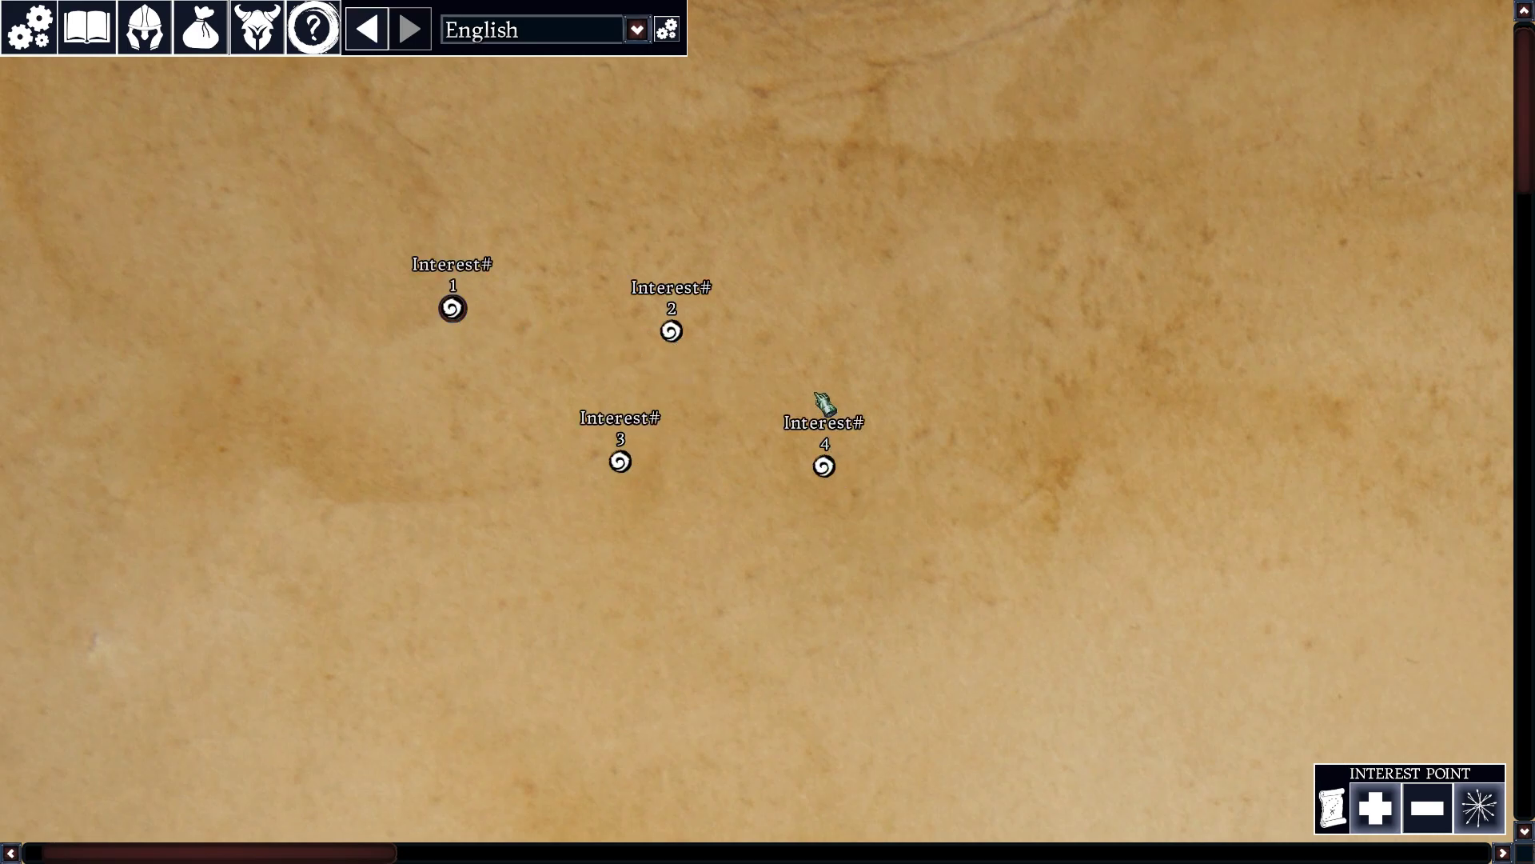
Step: Delete interest points 3 and 4 and place two new interest points in the same area
click(1427, 824)
click(823, 466)
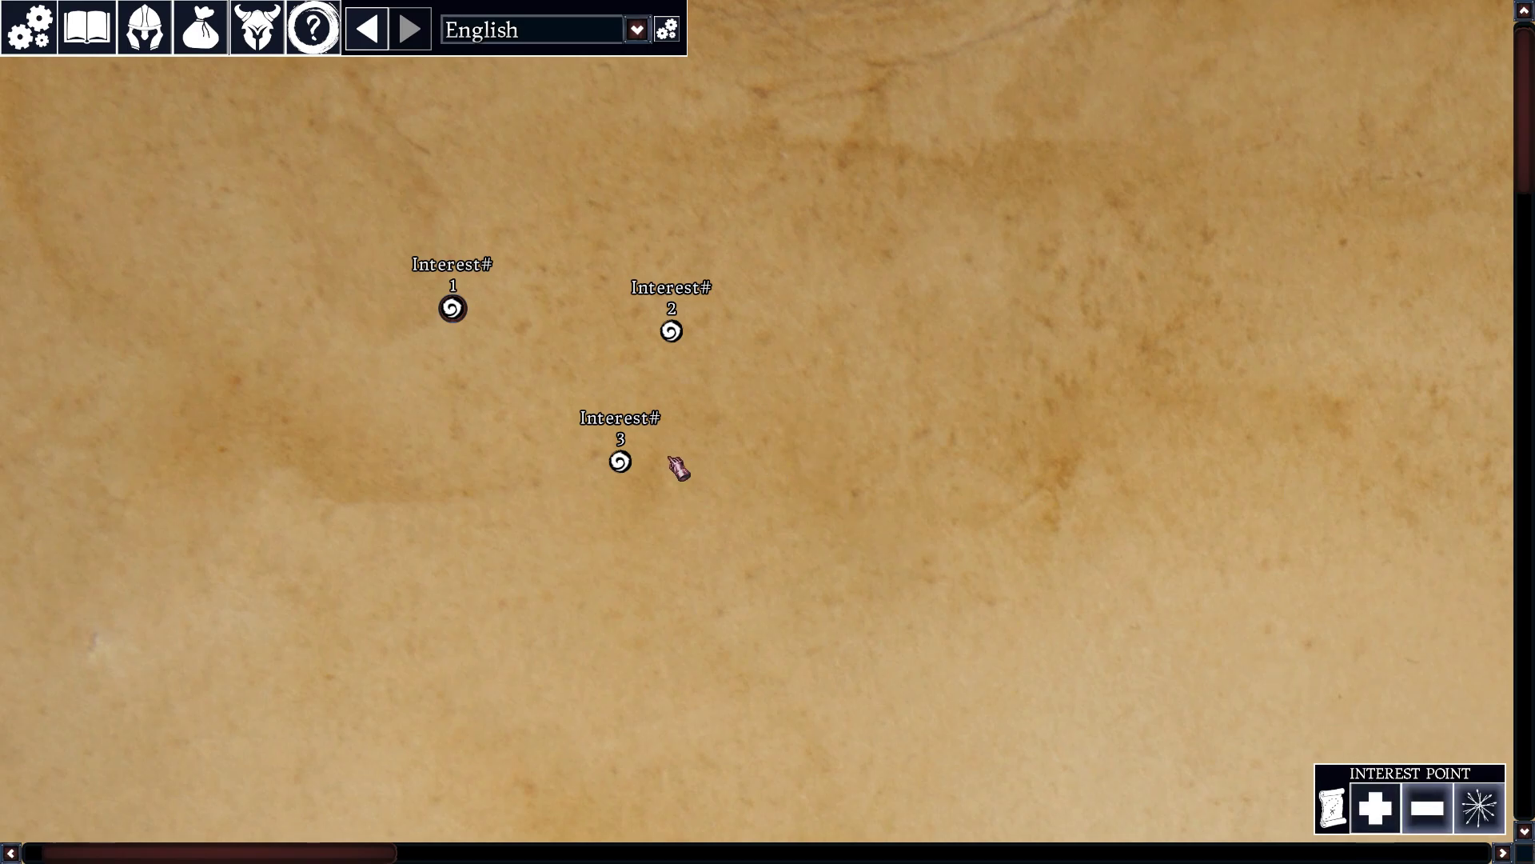
click(622, 463)
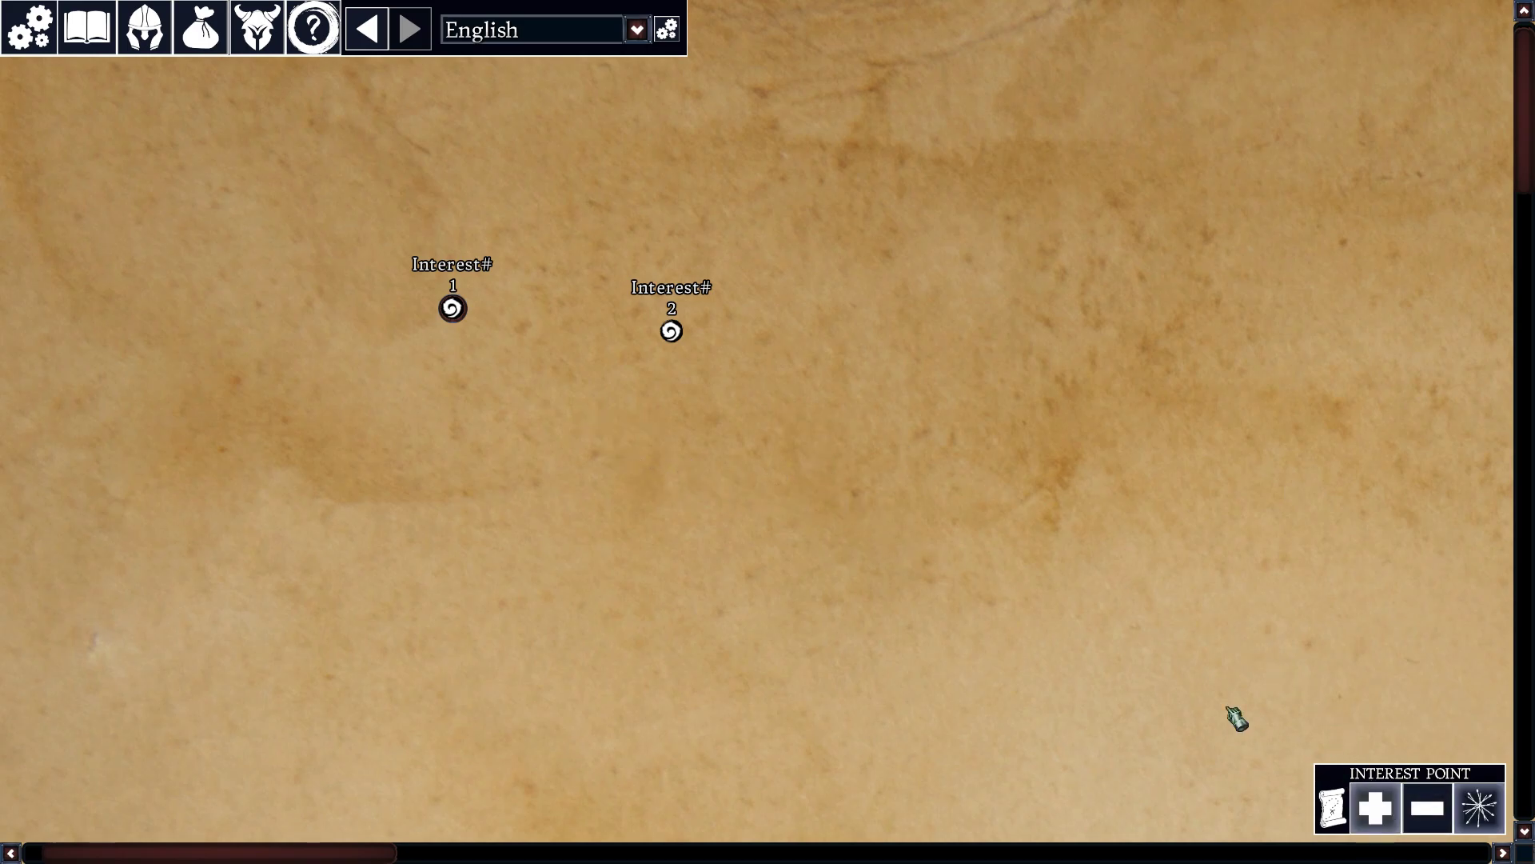
click(658, 440)
click(861, 450)
Step: Delete interest points 5 and 6 together as a selection and undo the deletion
drag(965, 360, 628, 526)
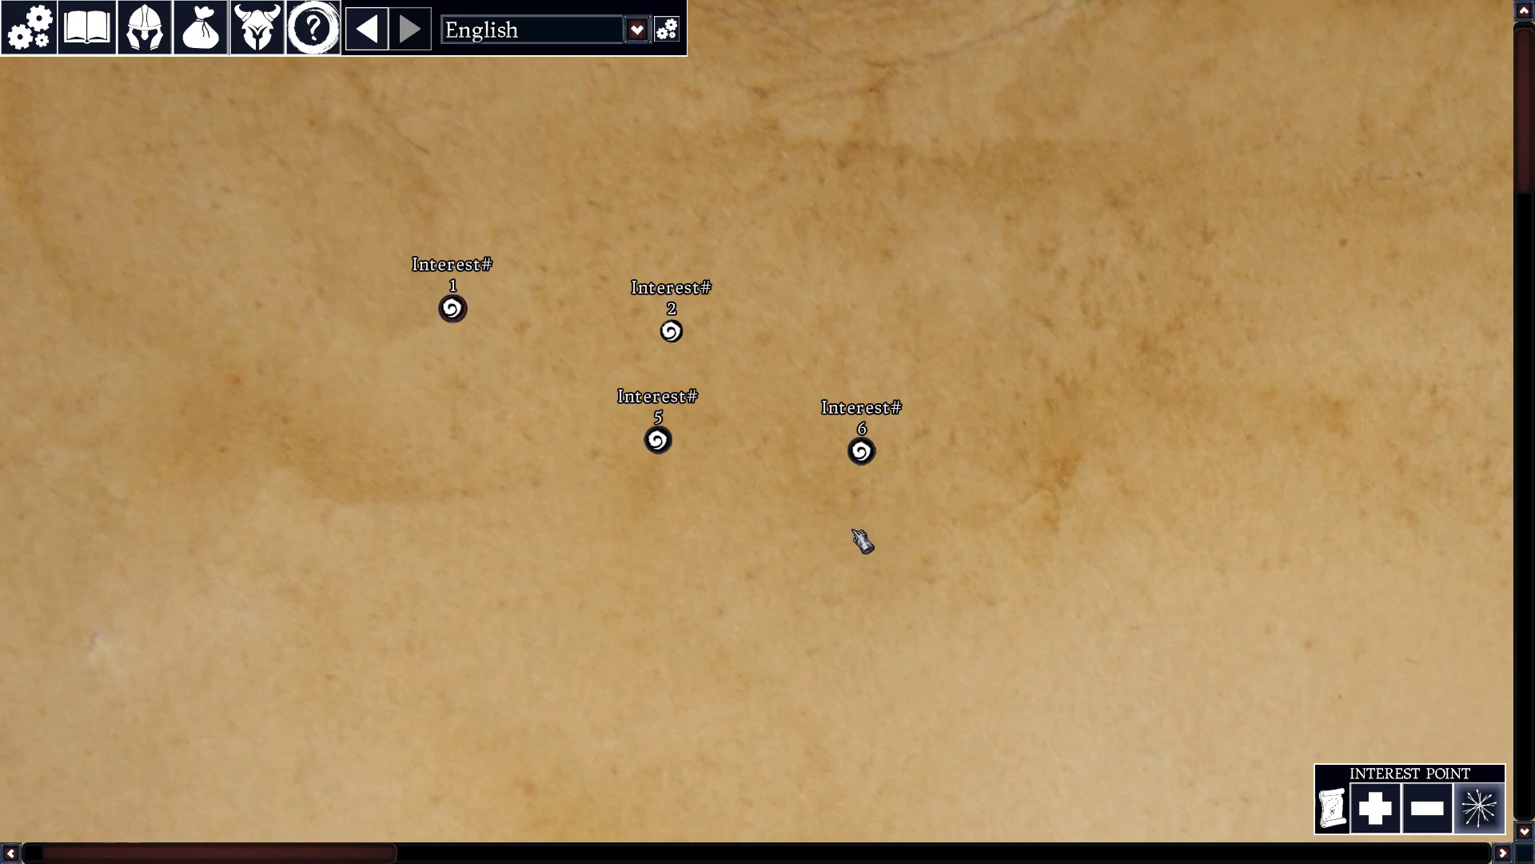
key(Delete)
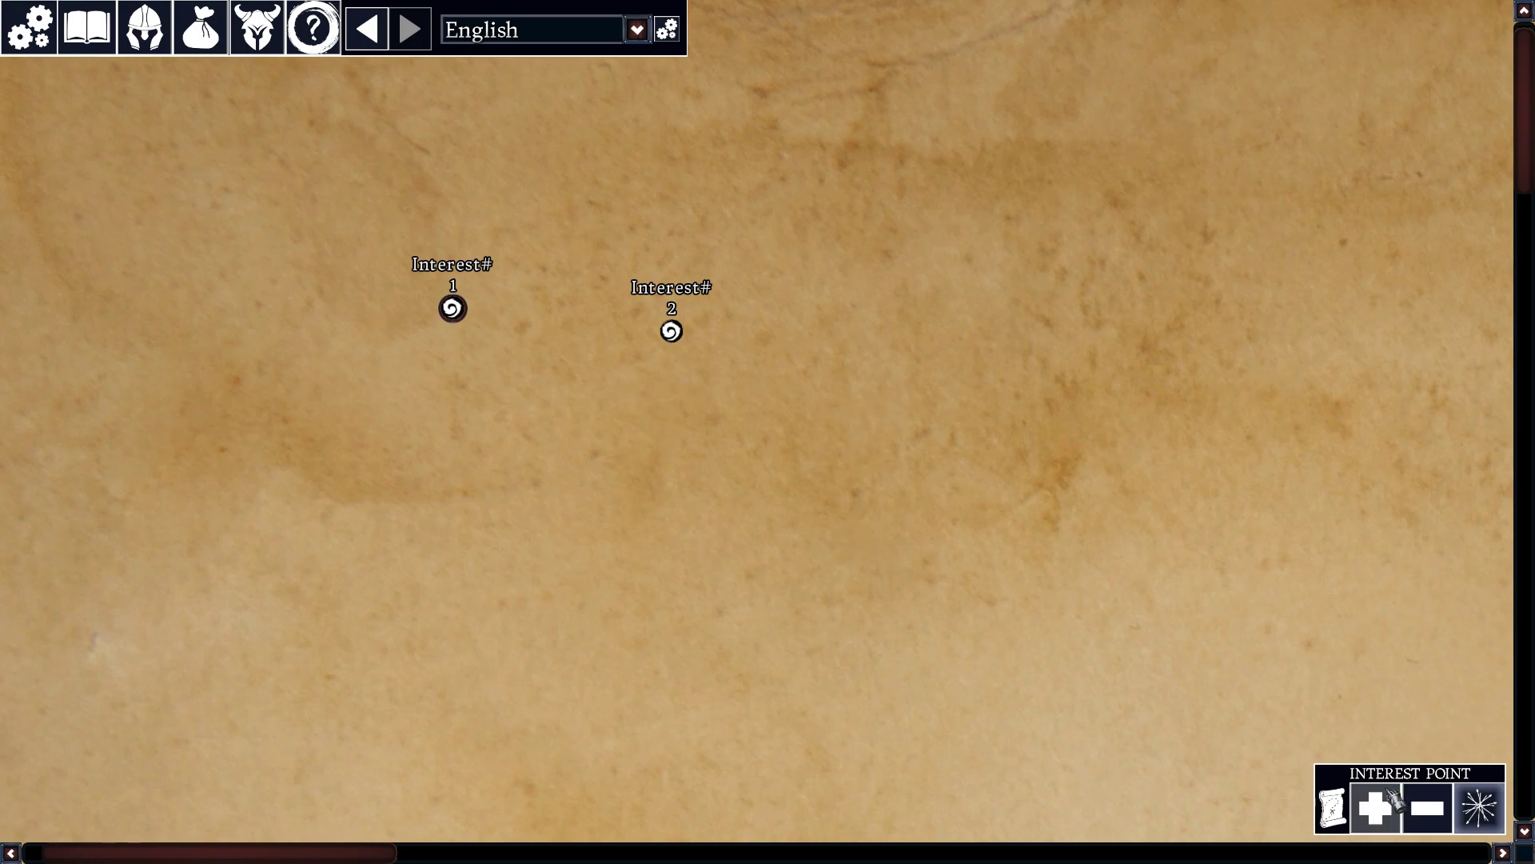
click(366, 30)
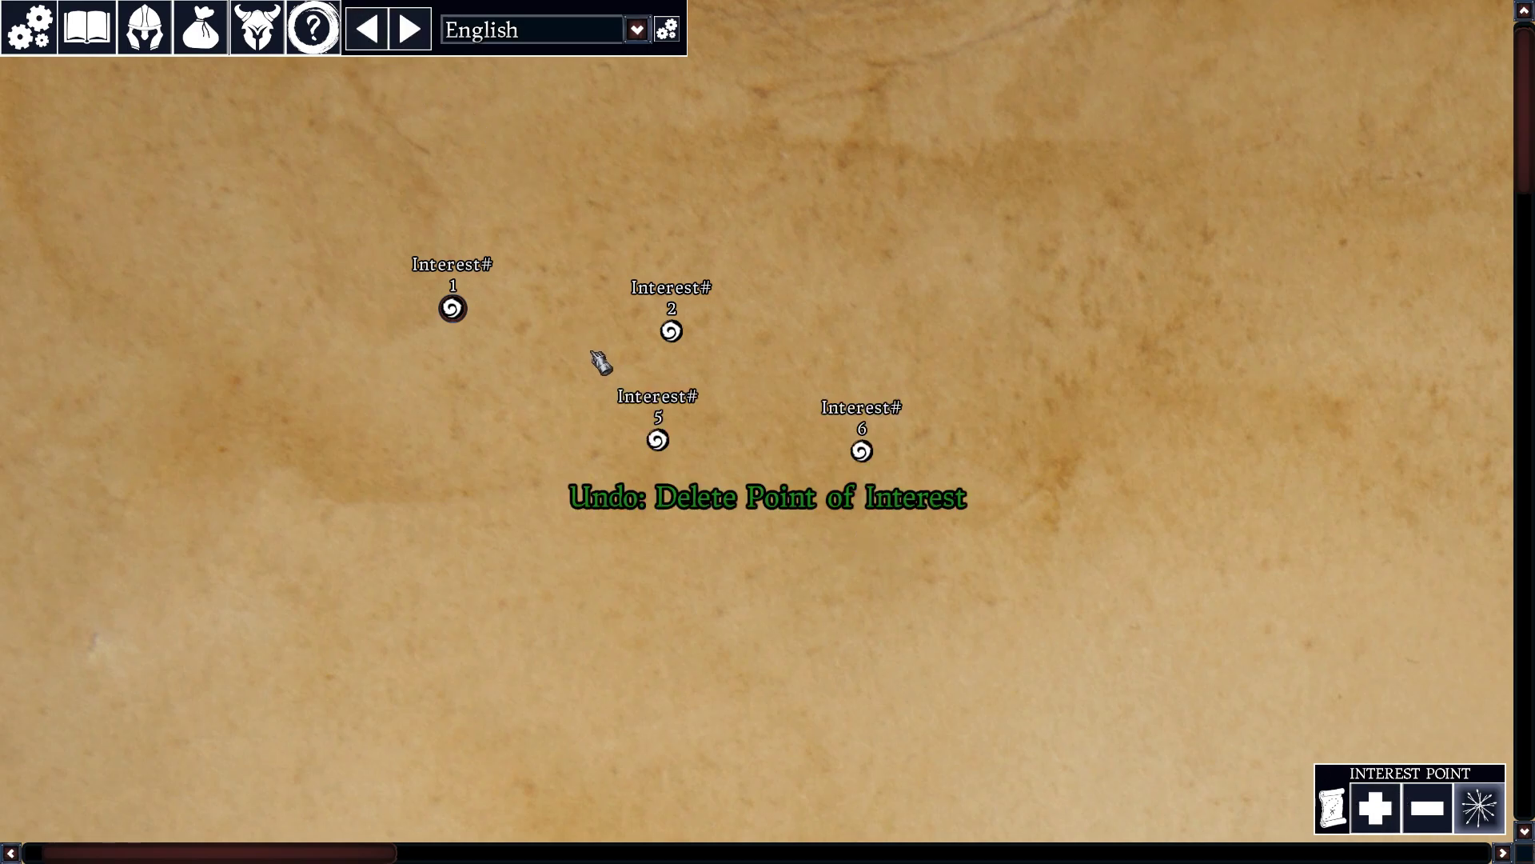
Step: Open the first interest point for editing and rename it "1 the start"
double_click(452, 308)
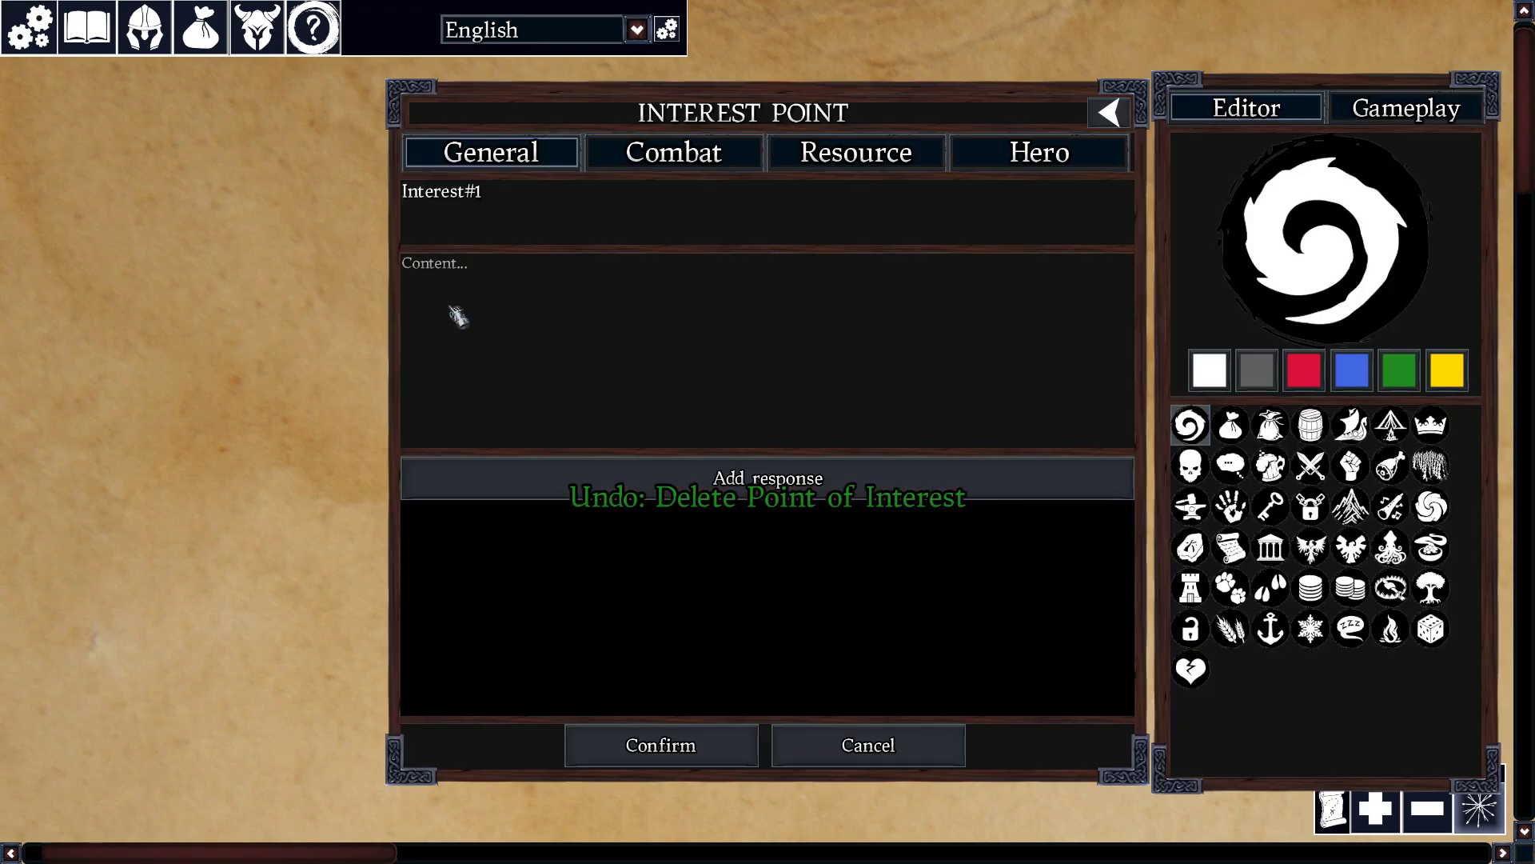
drag(522, 232, 415, 217)
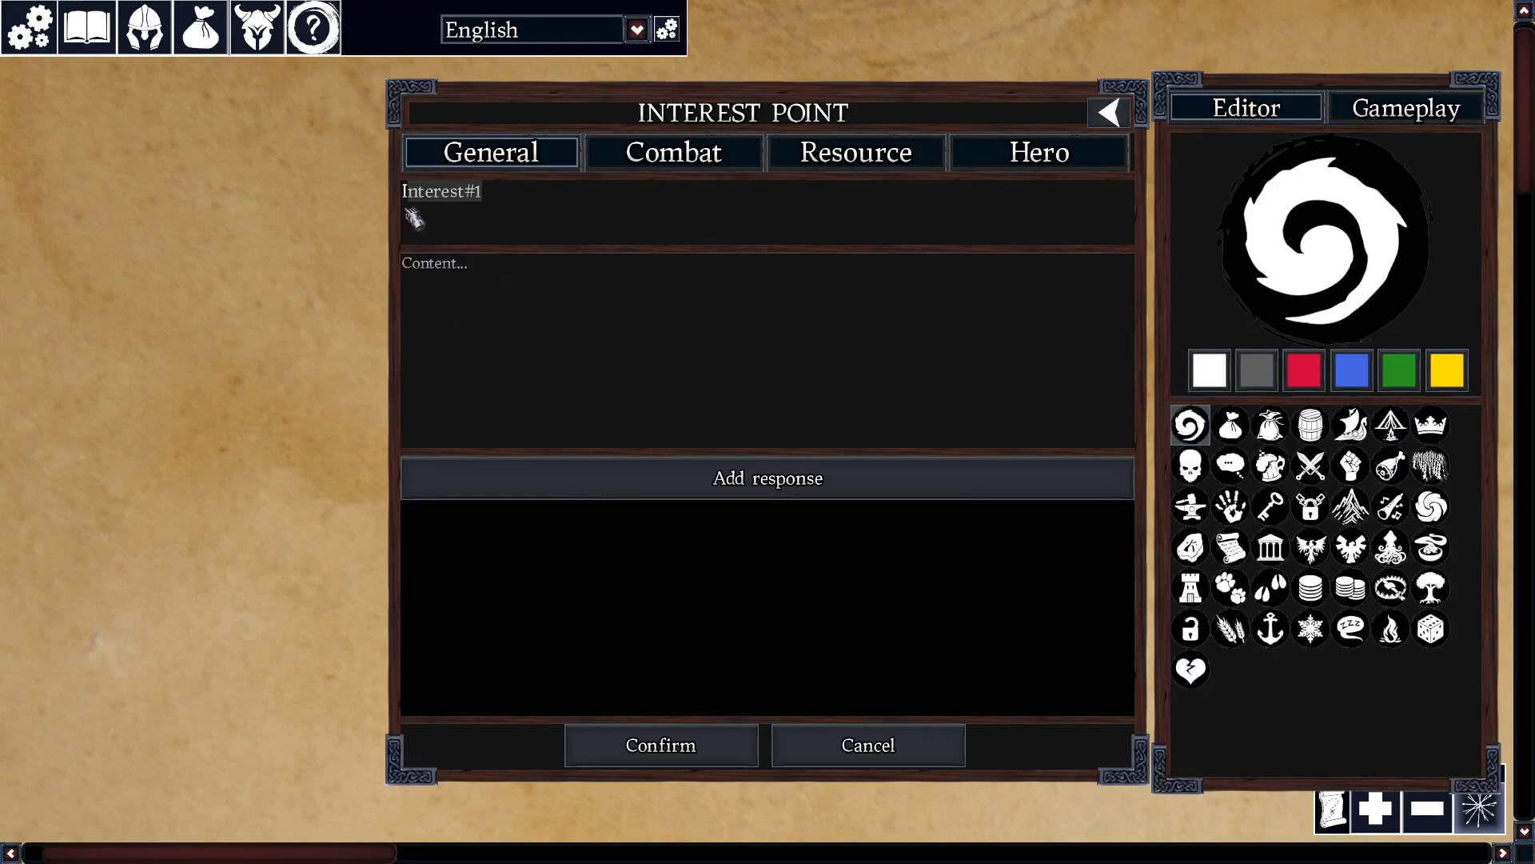
drag(692, 111, 612, 361)
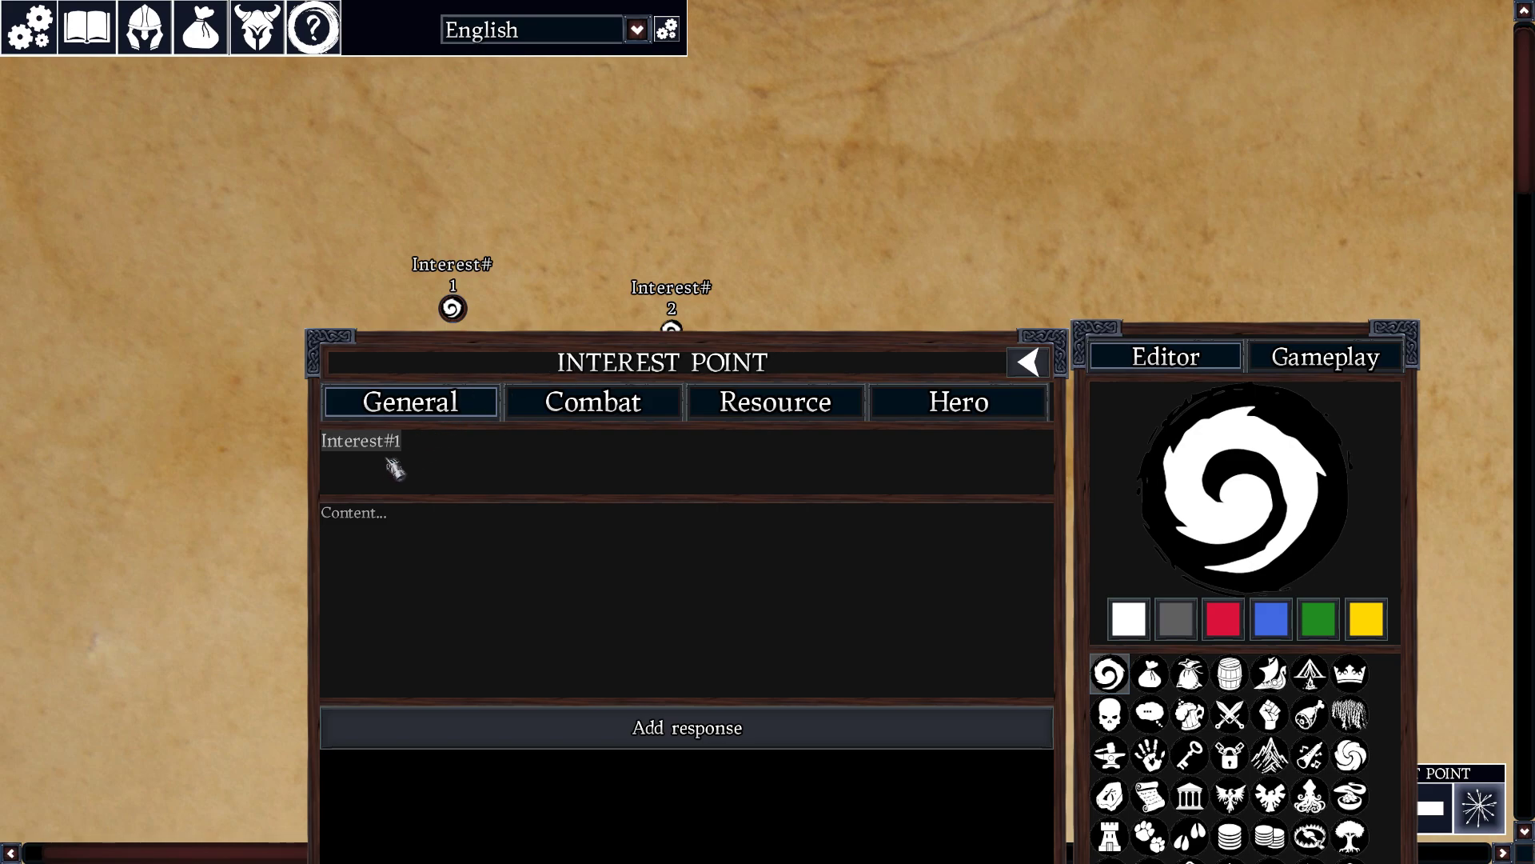
drag(483, 368, 766, 205)
click(699, 320)
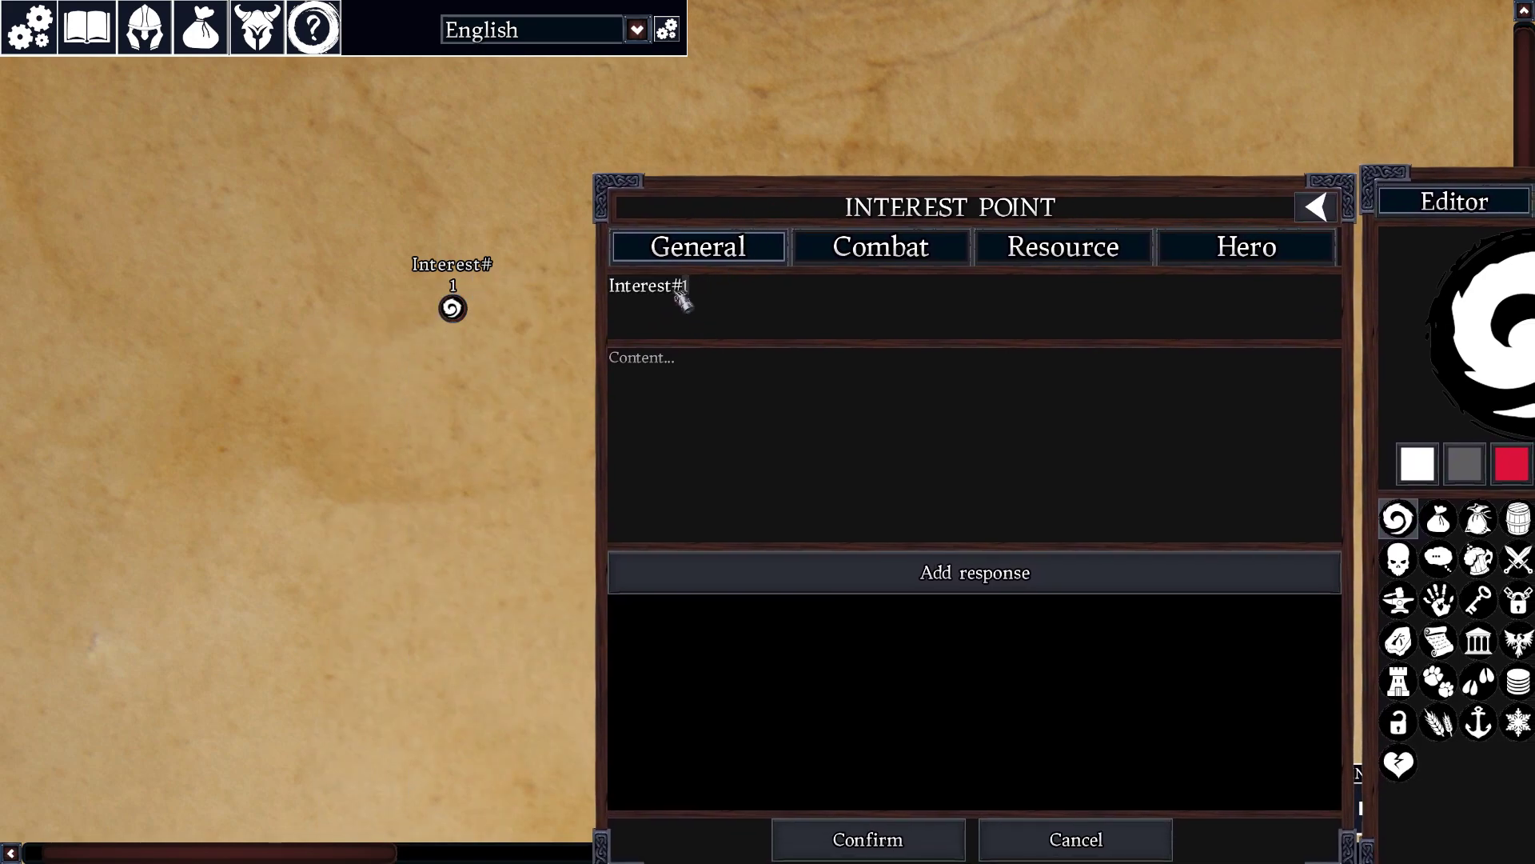
drag(692, 289, 622, 303)
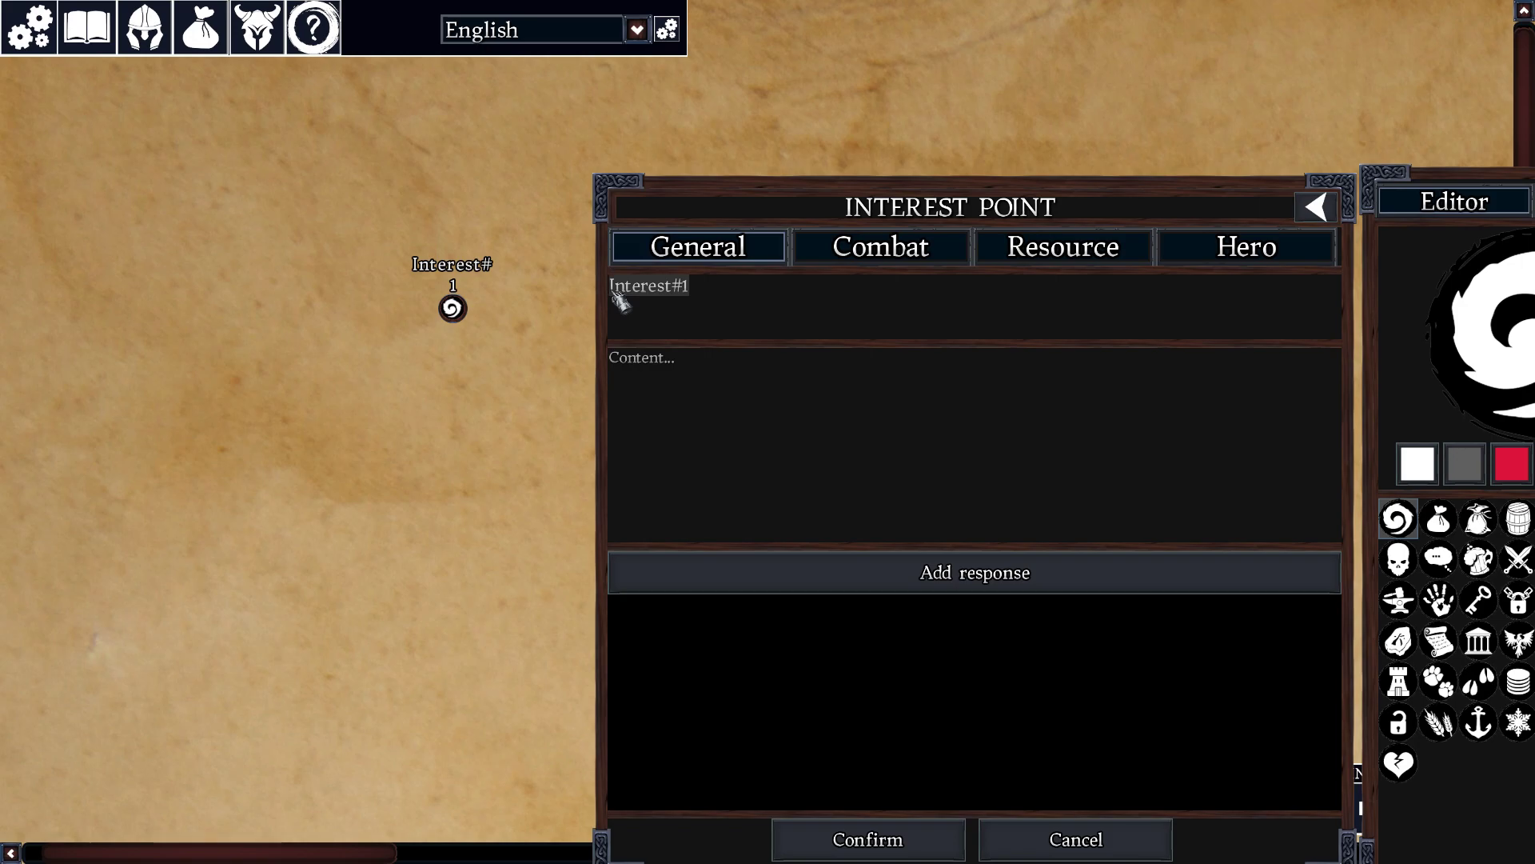
text(1 the start)
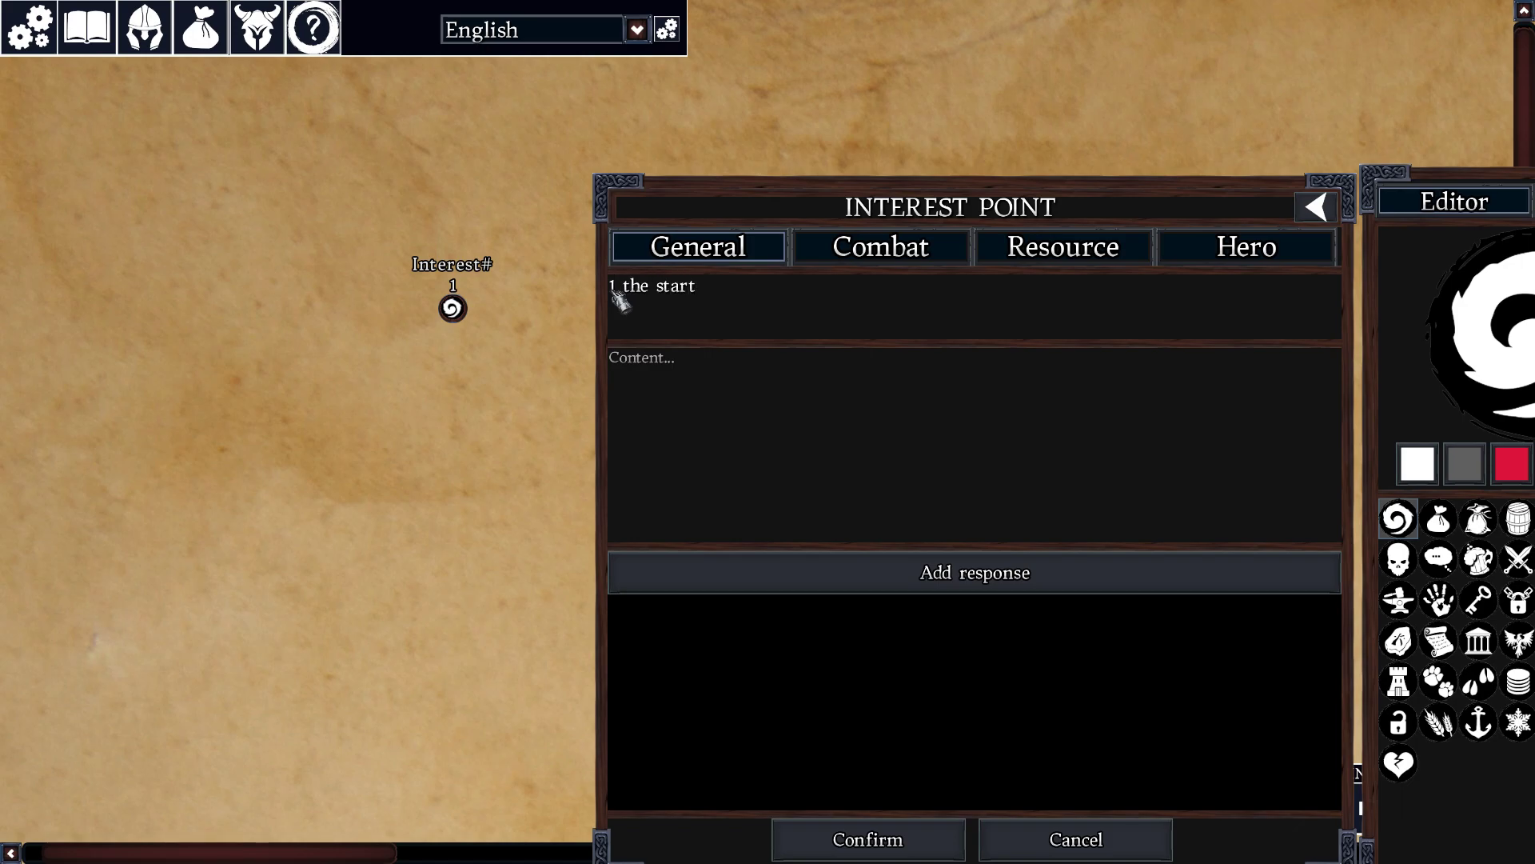
Step: Set the point's content to "Here is the content, it is about the start of the journey" and move its dialog off the neighbouring points
click(701, 386)
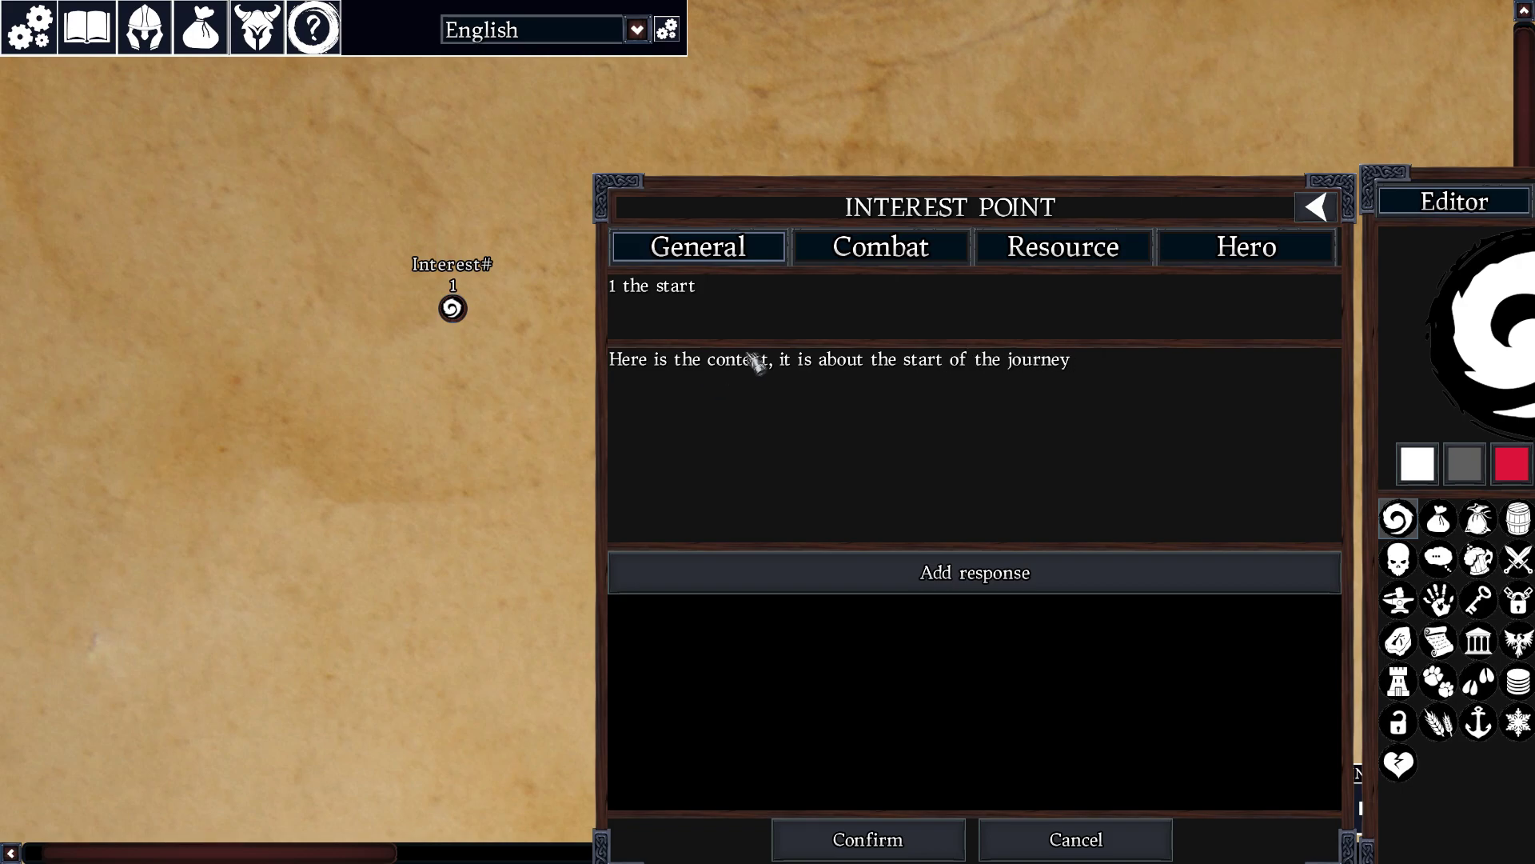
drag(876, 205, 946, 96)
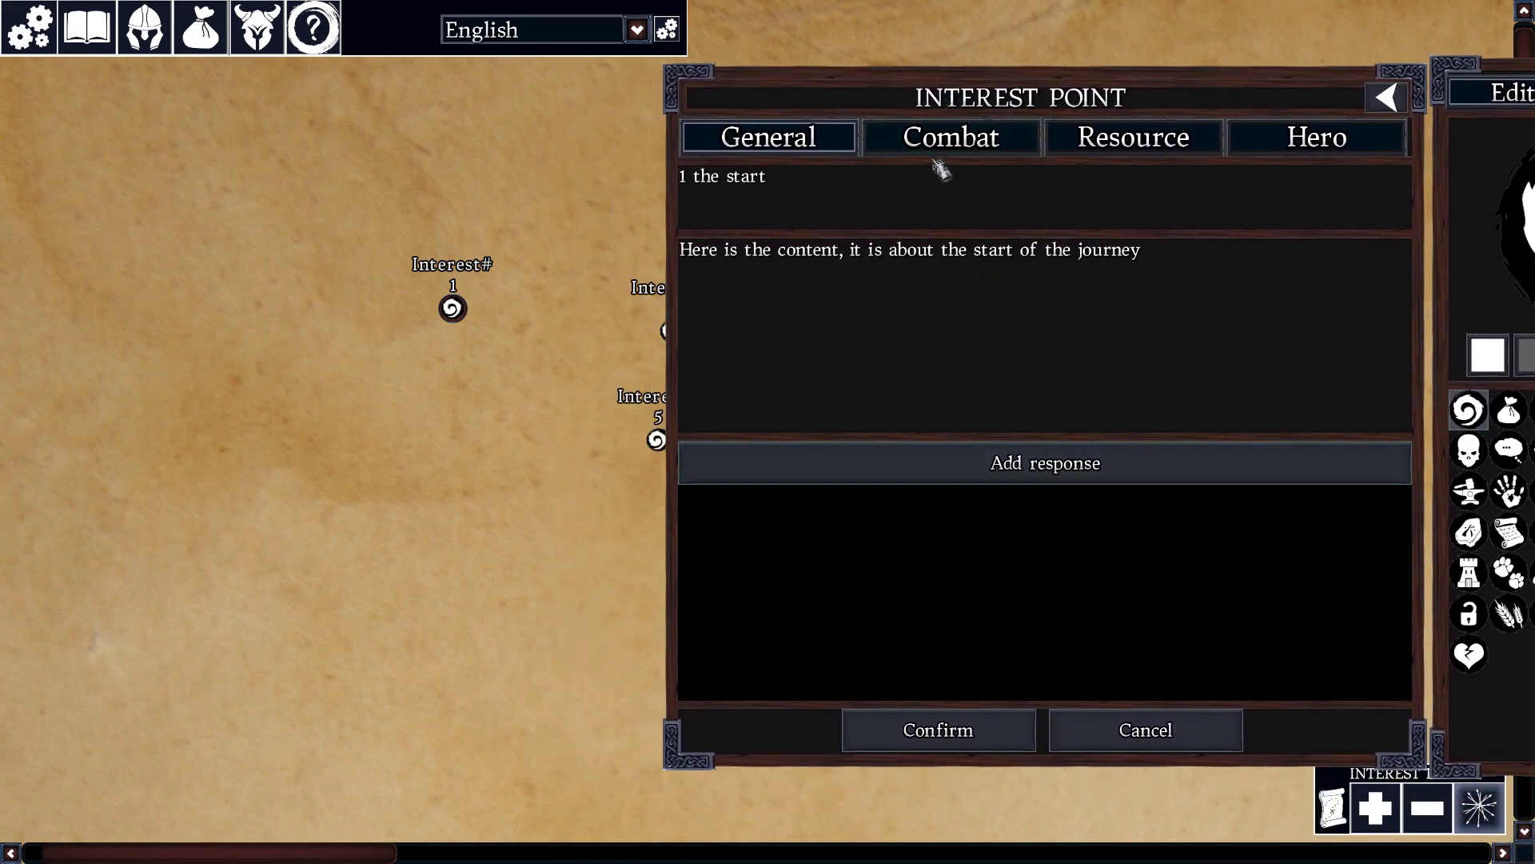
drag(942, 116, 1029, 127)
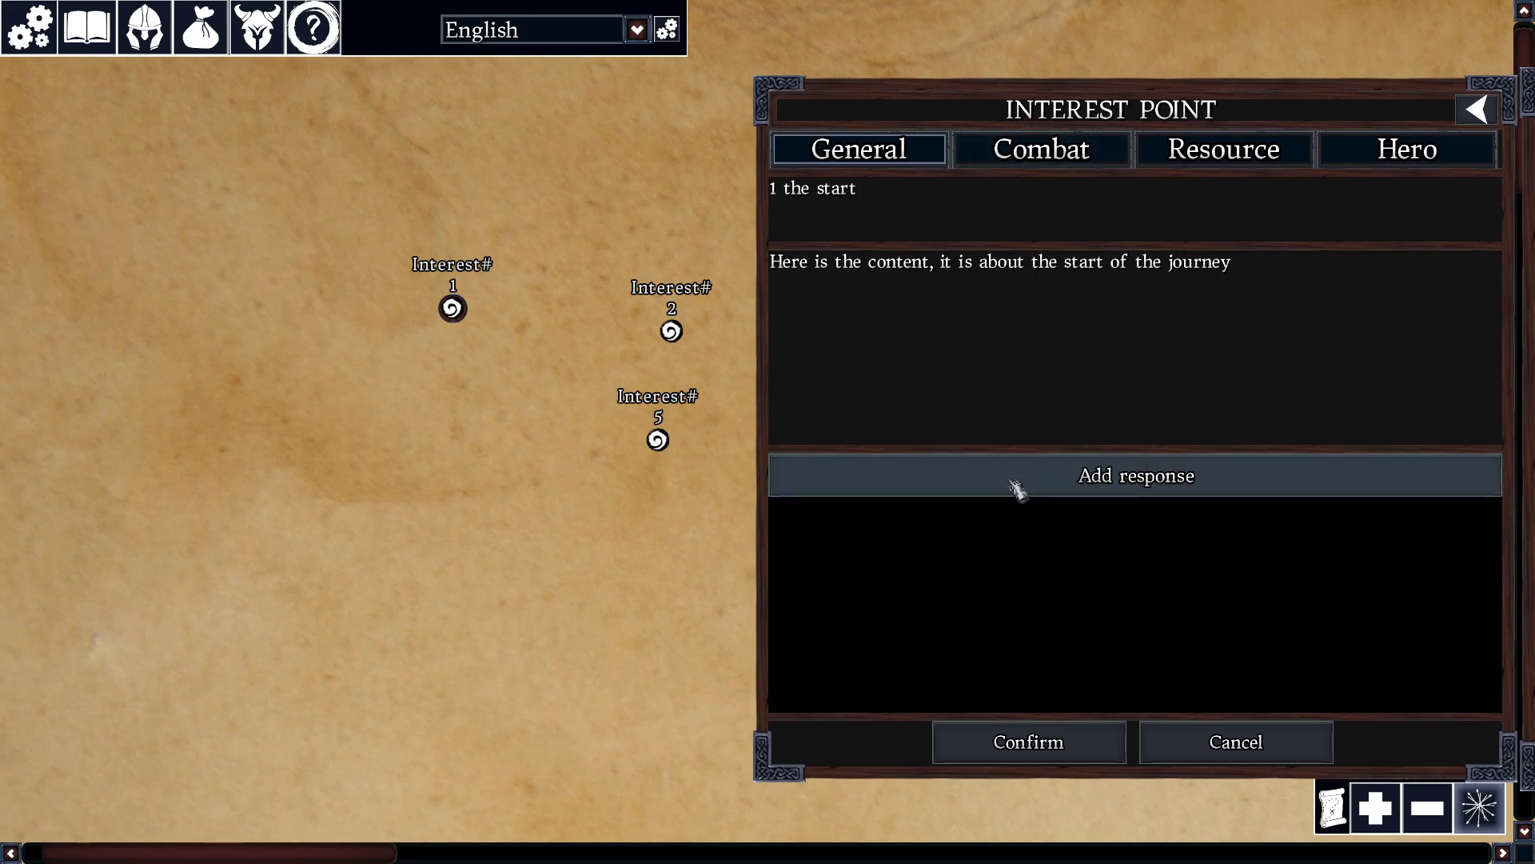
Step: Add a response linked to Interest#2 with the text "This is option 1"
click(1016, 488)
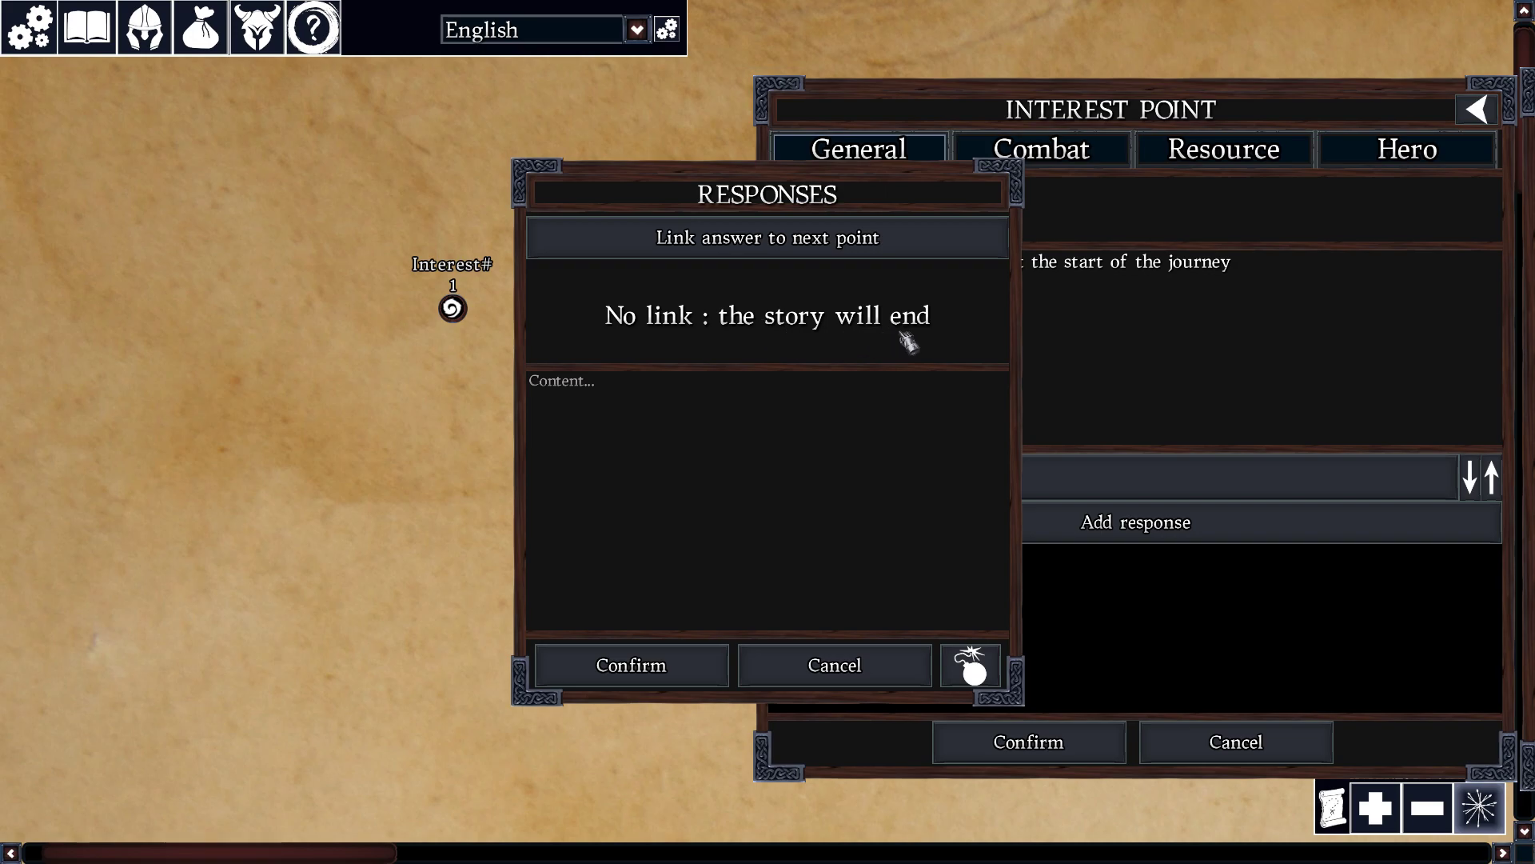
click(714, 267)
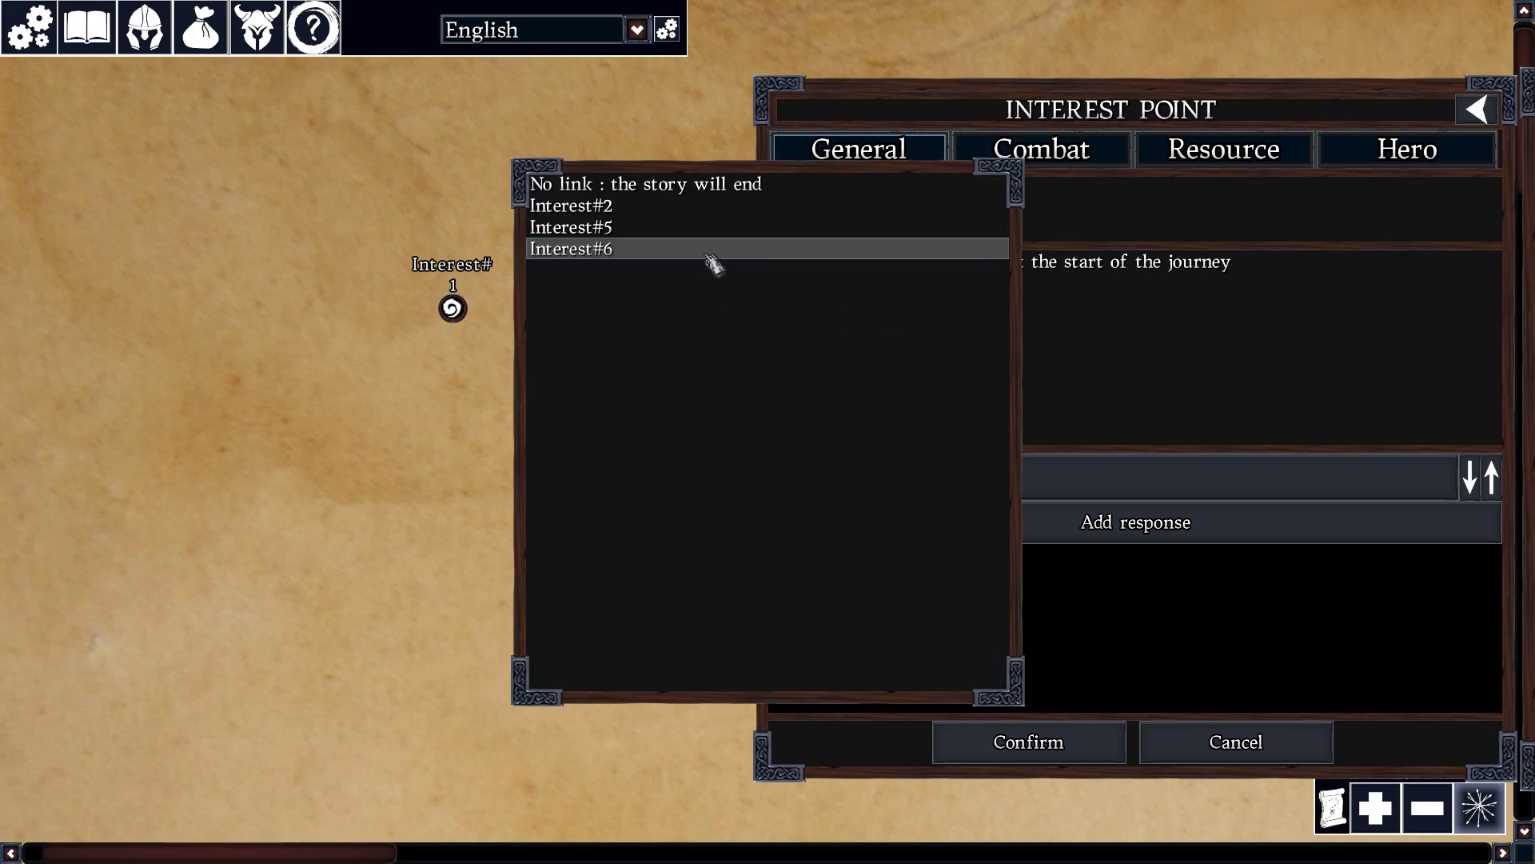
click(605, 213)
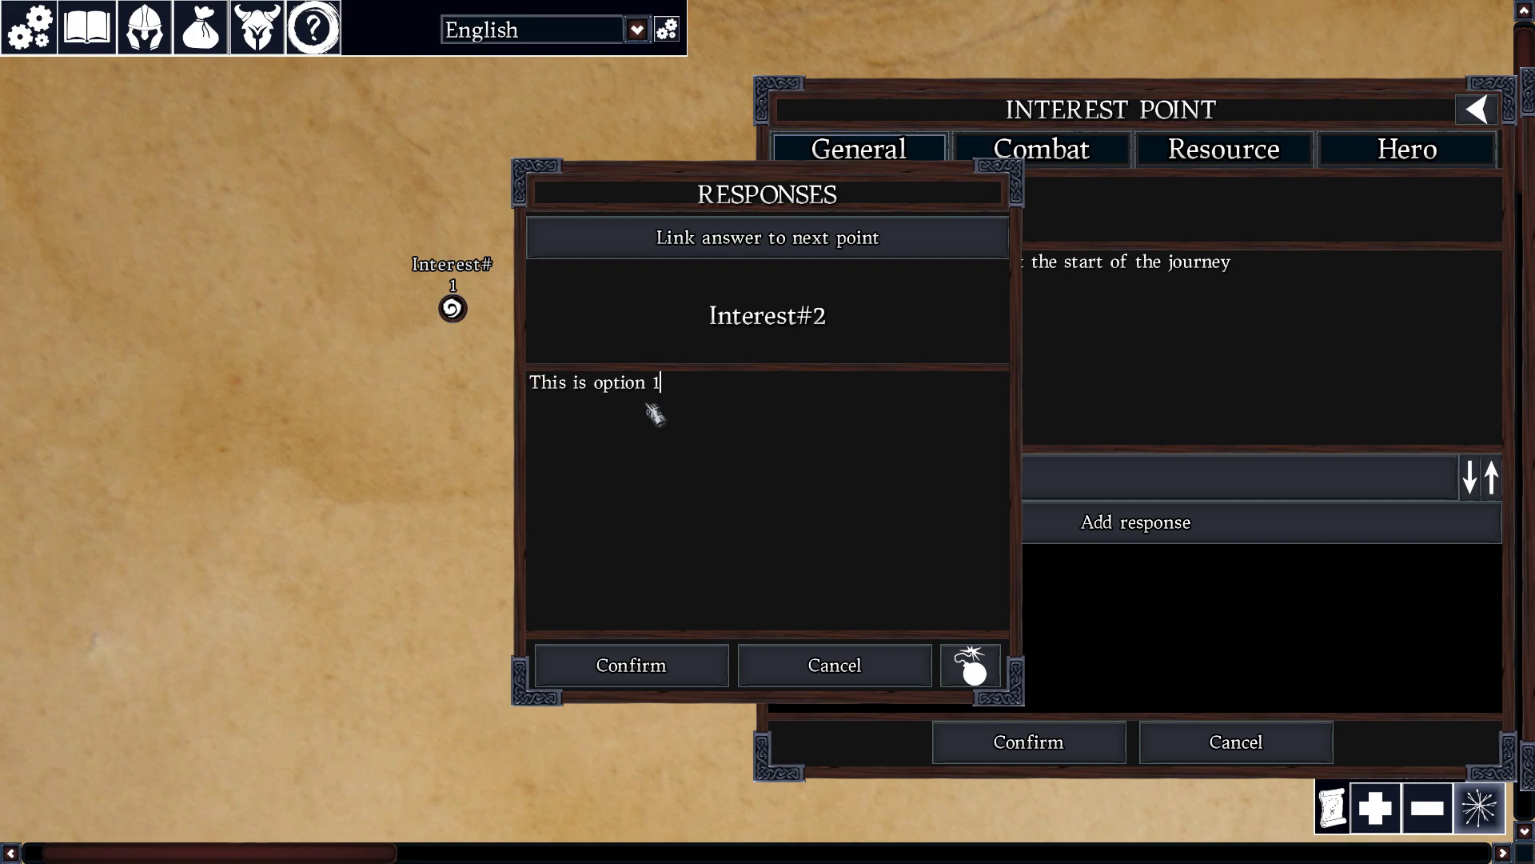
click(669, 680)
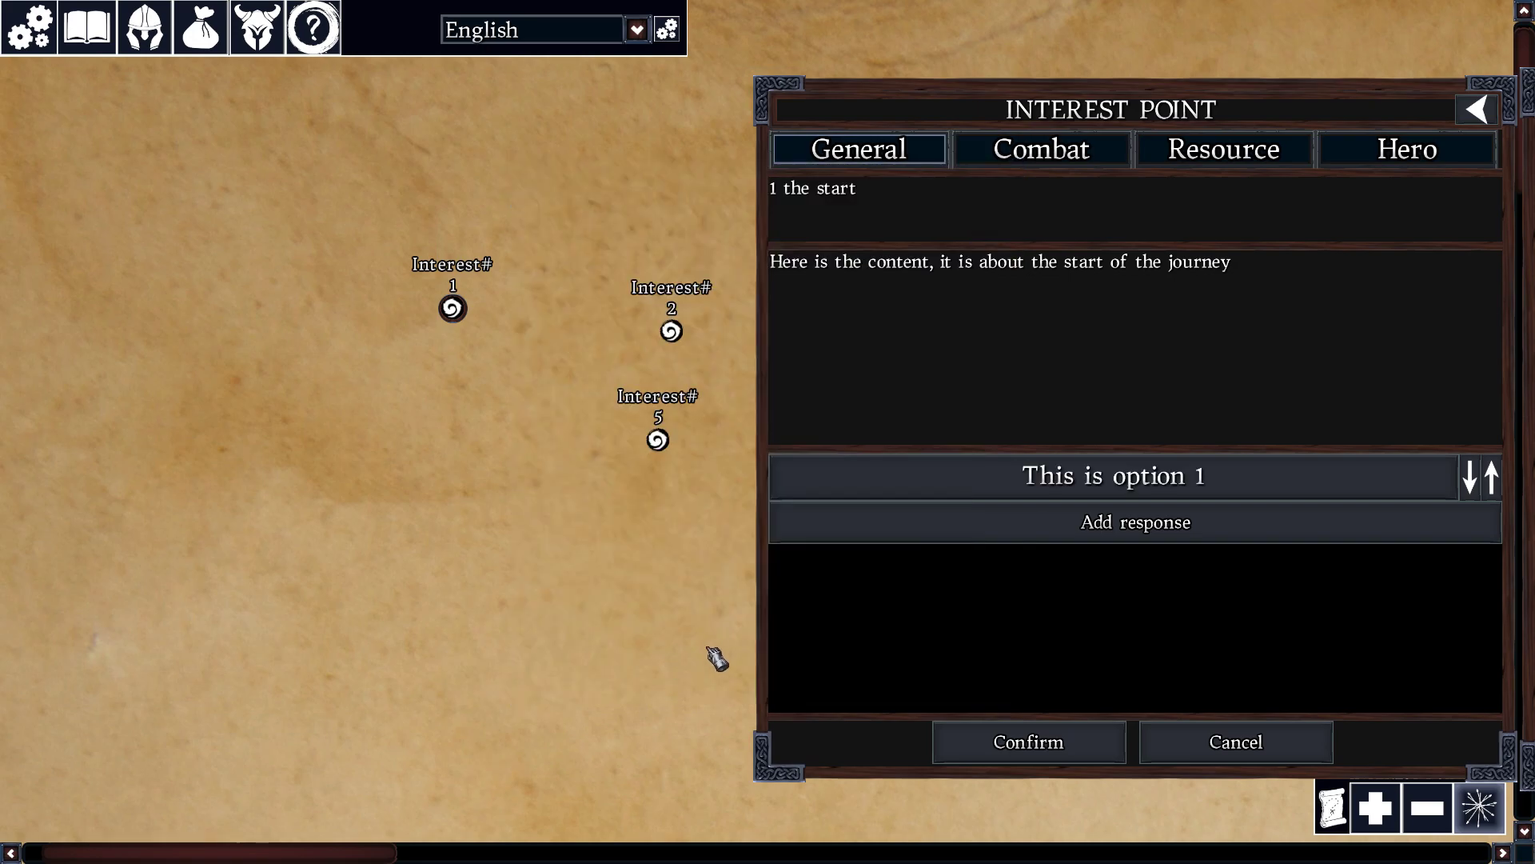
Step: Add a second response linked to Interest#5 with the text "This is option 2"
click(981, 538)
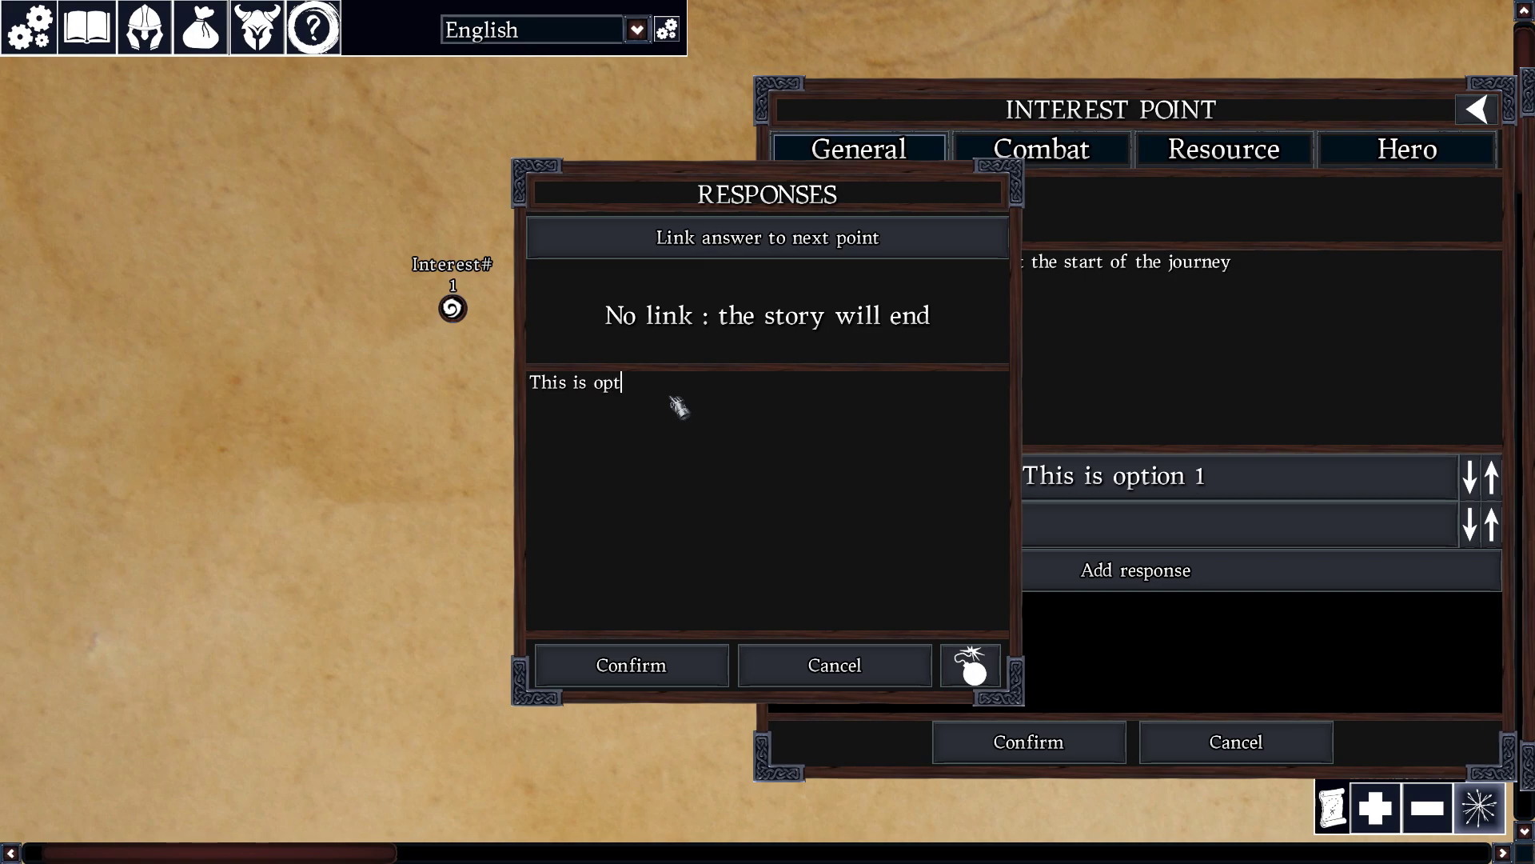
click(771, 245)
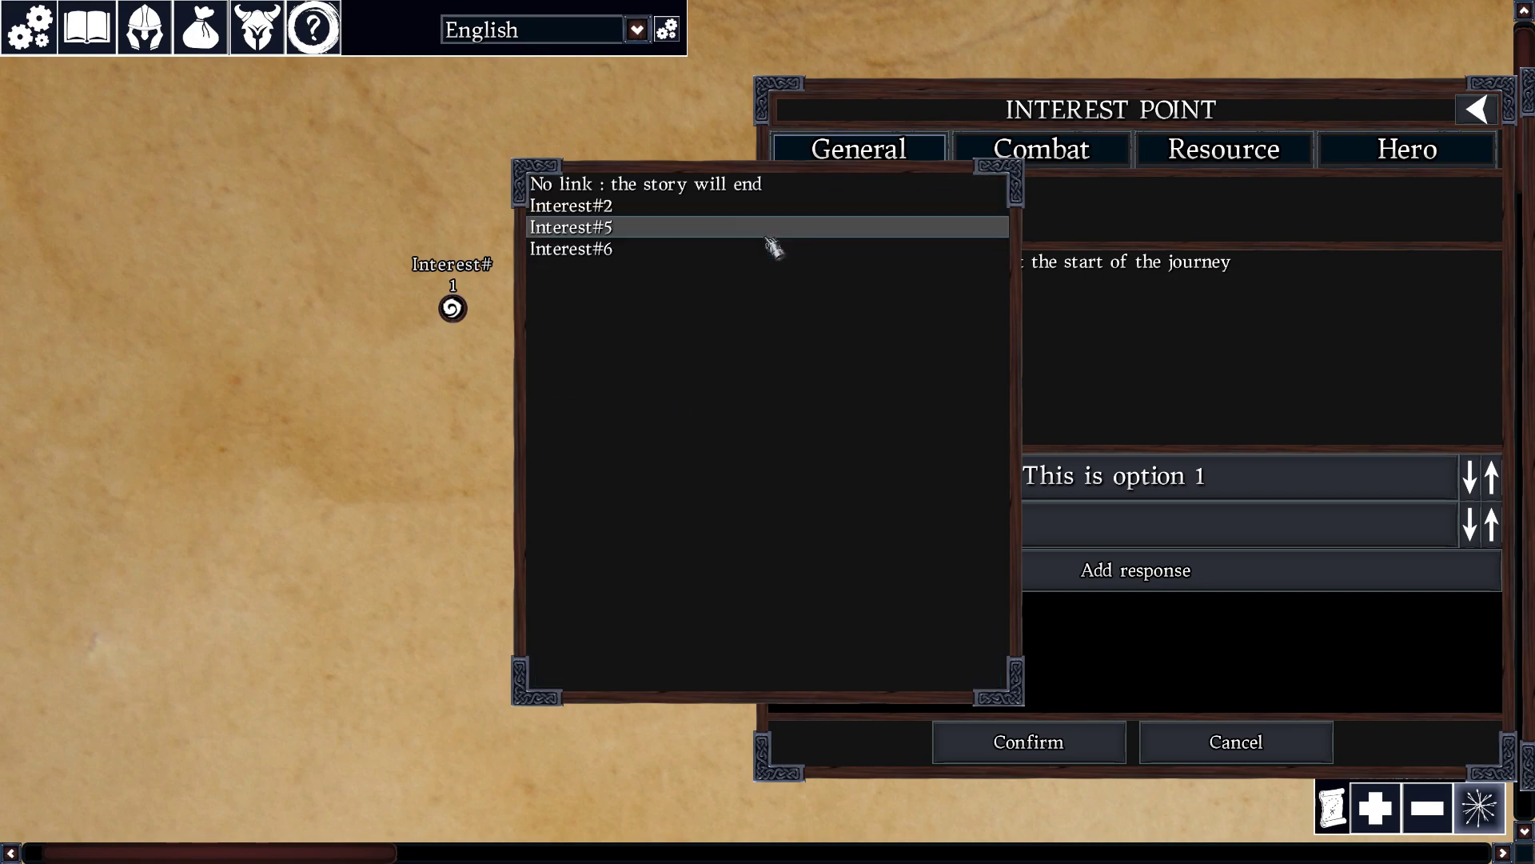
click(625, 230)
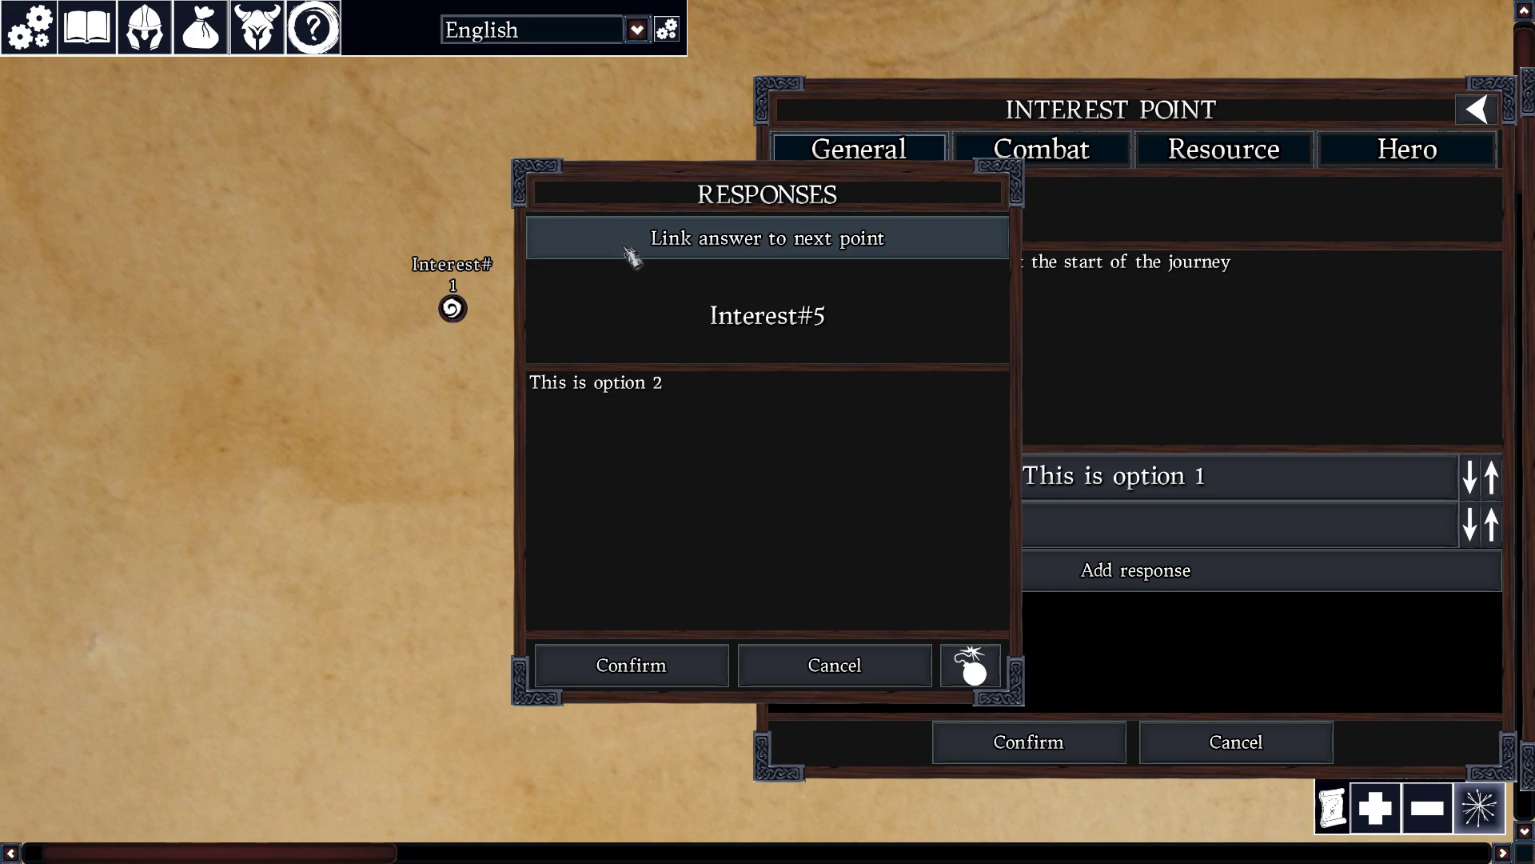
click(678, 671)
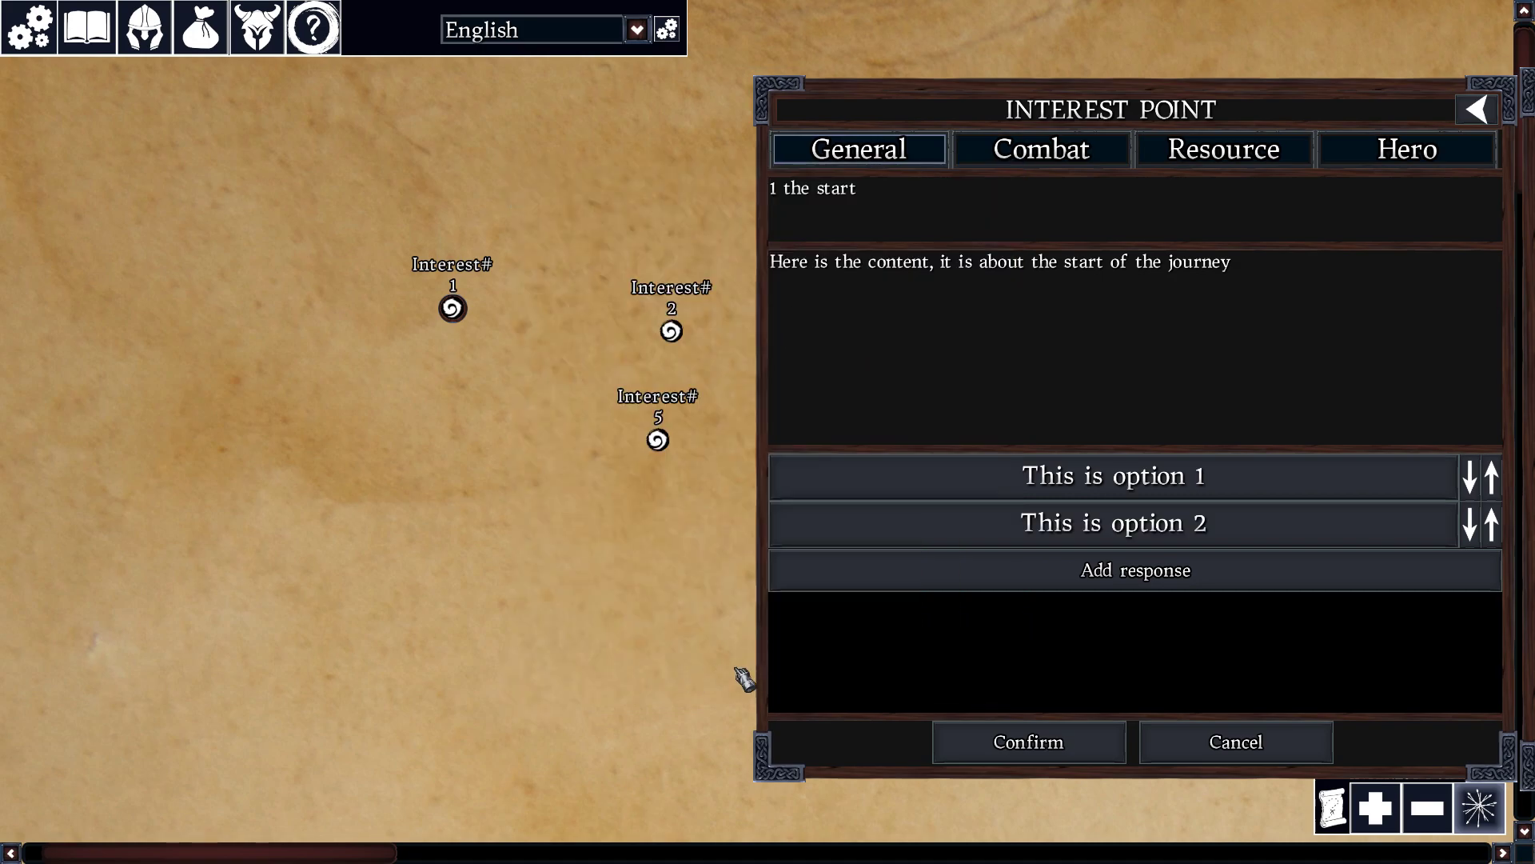
Step: Add a third response without text or link and delete it again
click(1000, 593)
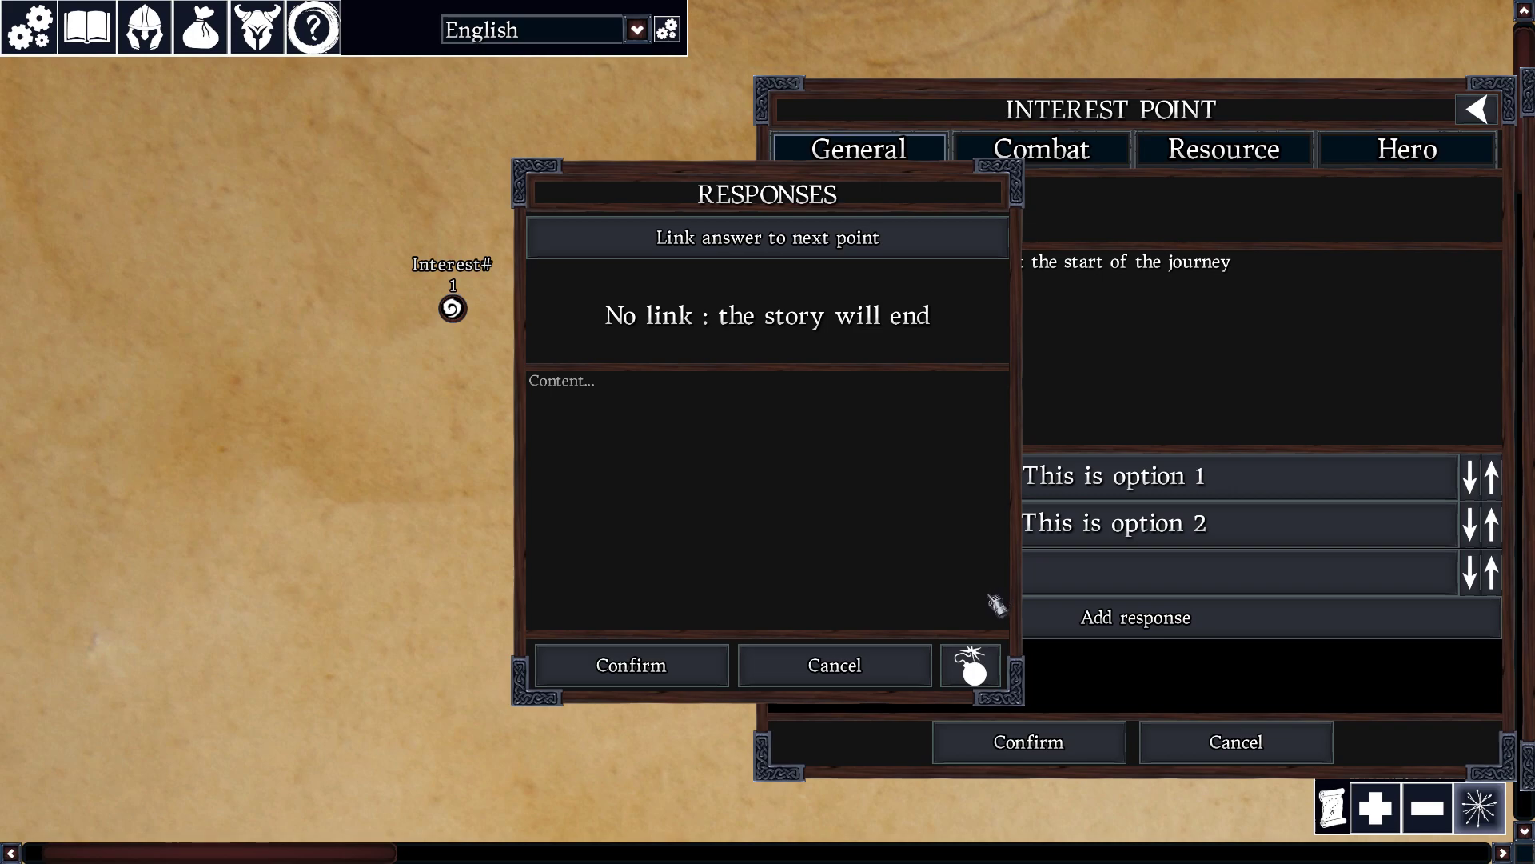
click(680, 431)
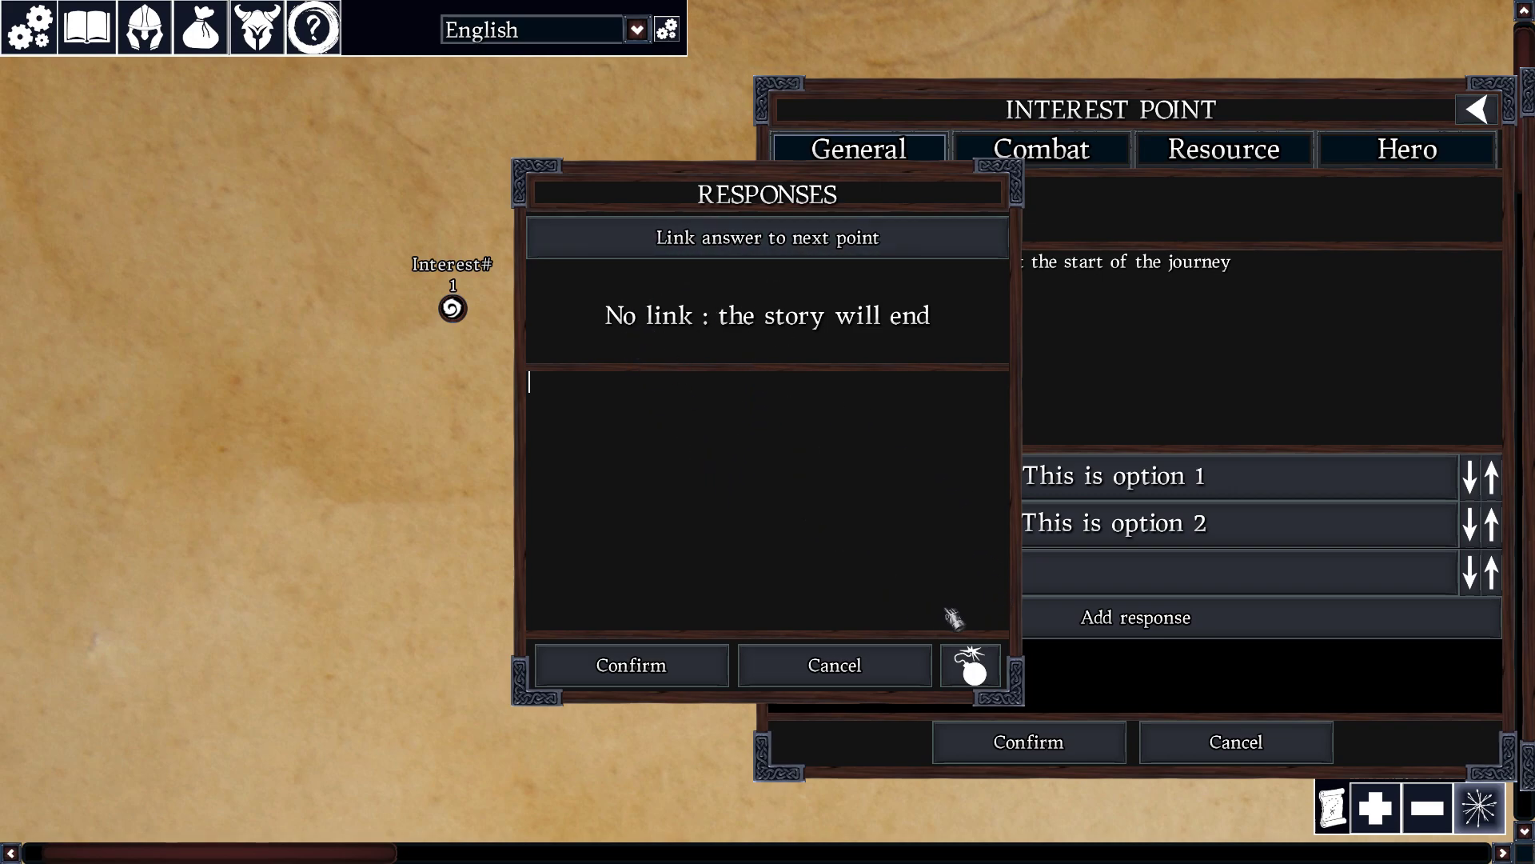
click(979, 680)
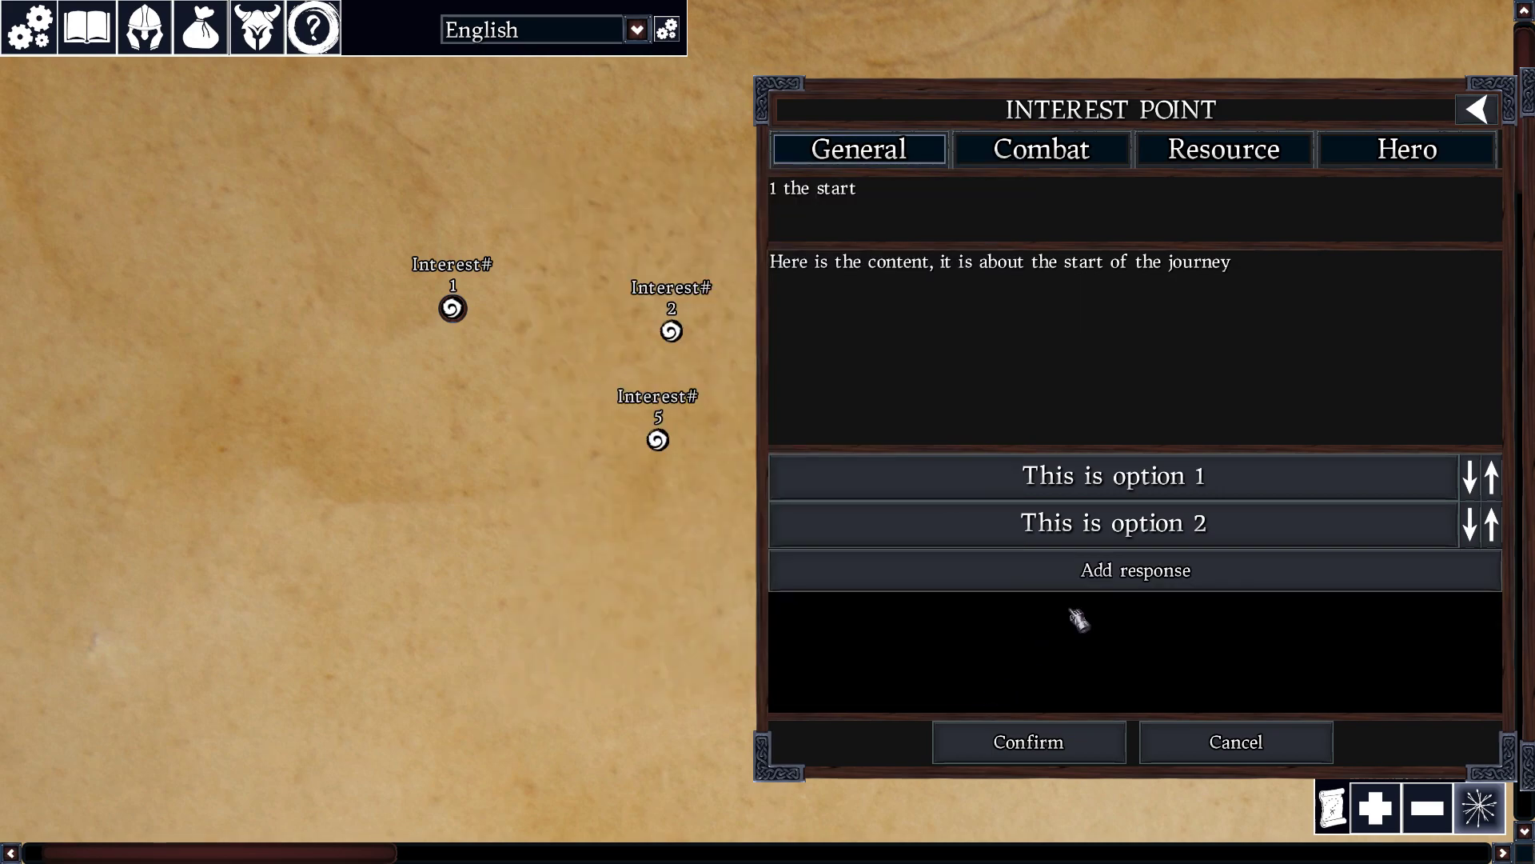
Step: Reorder the responses so "This is option 2" comes before "This is option 1", and confirm the starting point's edits
click(1472, 483)
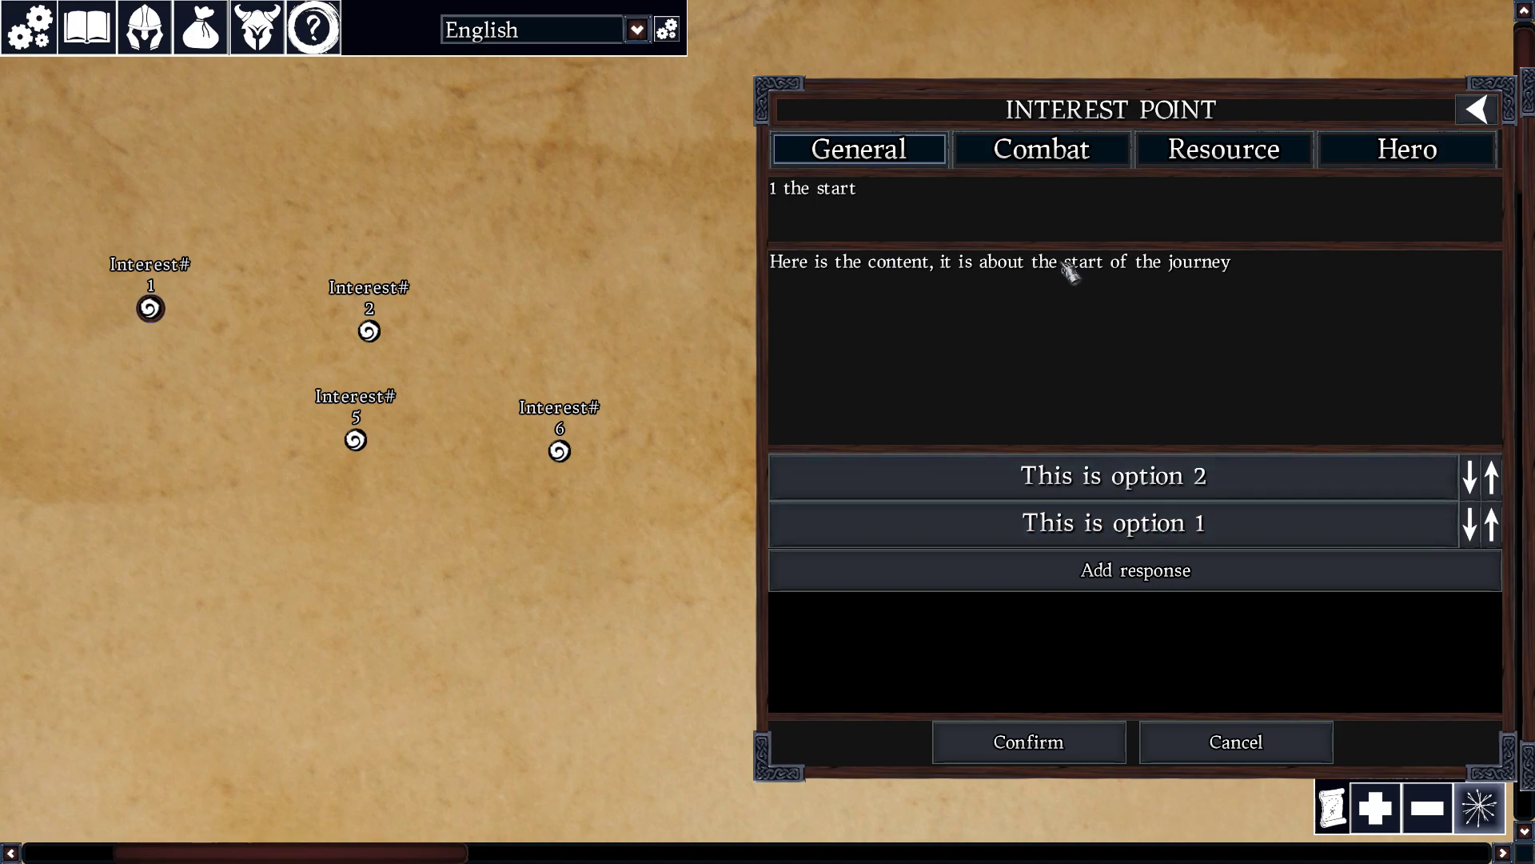
click(1012, 748)
drag(706, 541, 1080, 570)
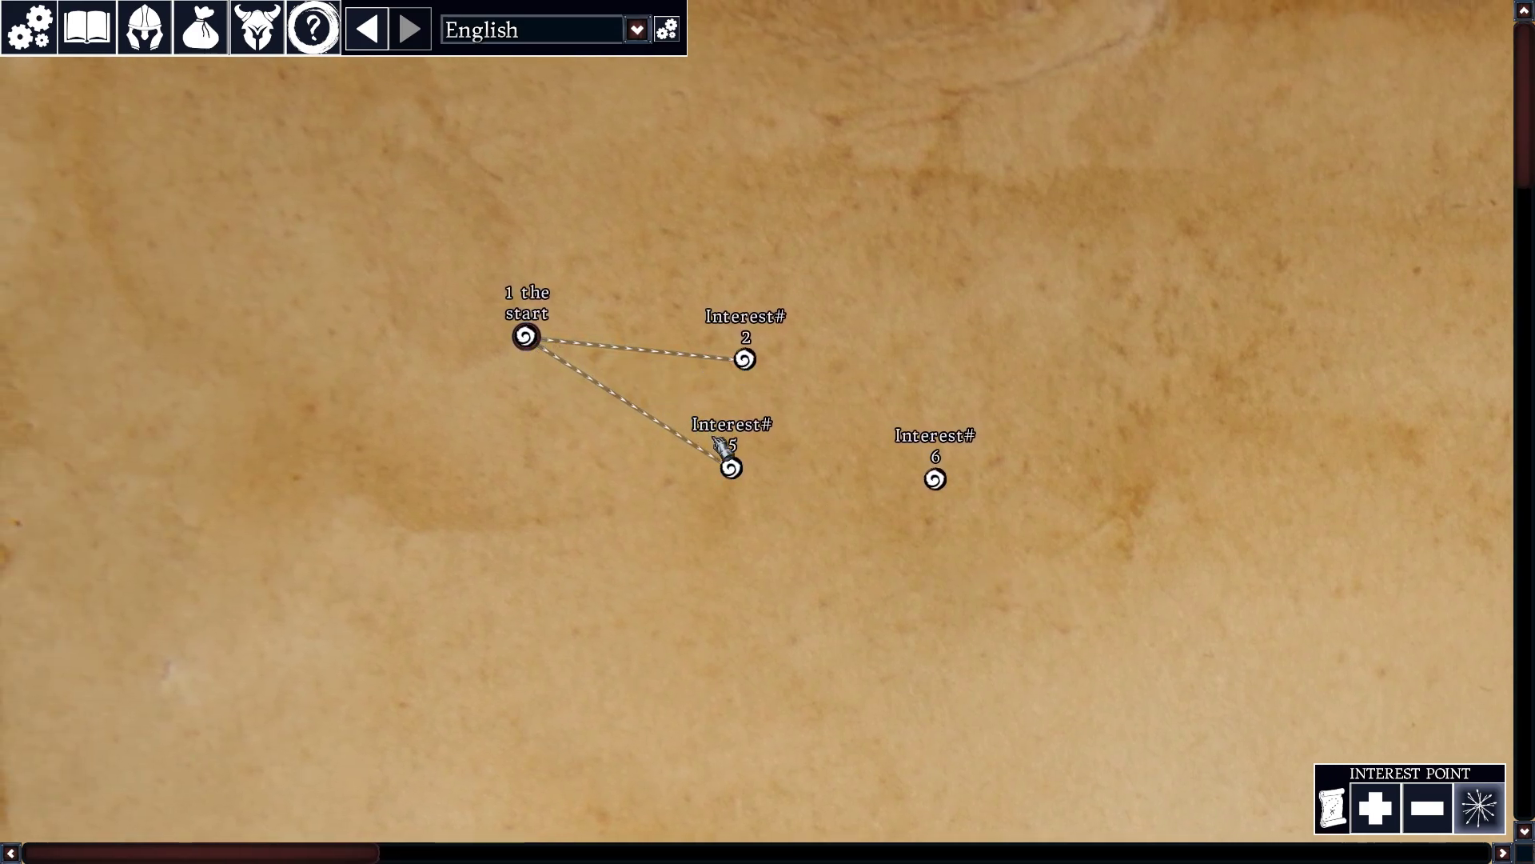
Step: Open Interest#2 for editing, rename it "2 The journey begins", and set its content to "the journey start"
click(751, 368)
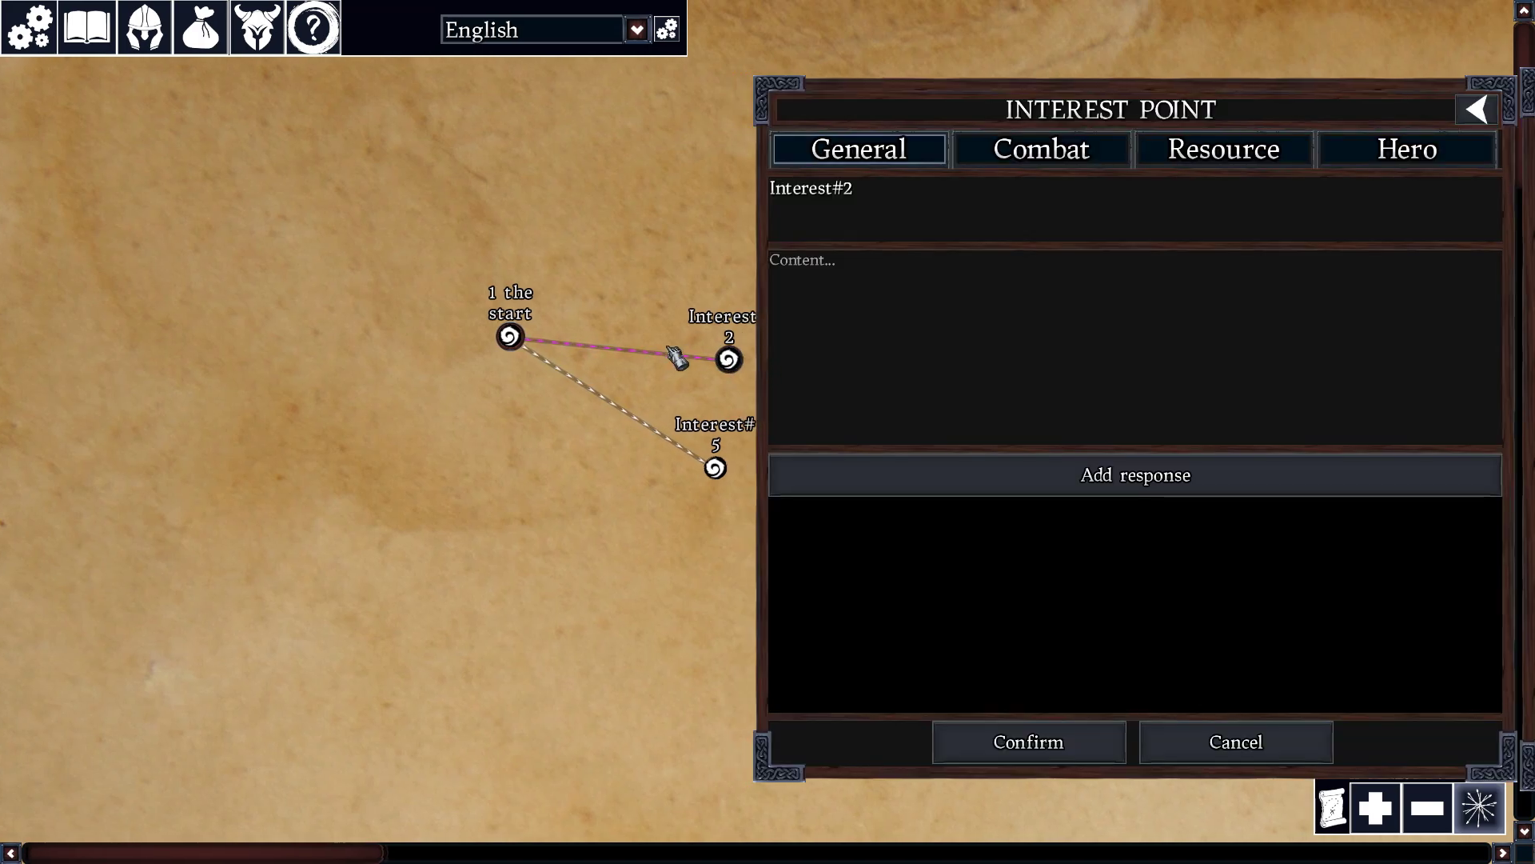
click(775, 214)
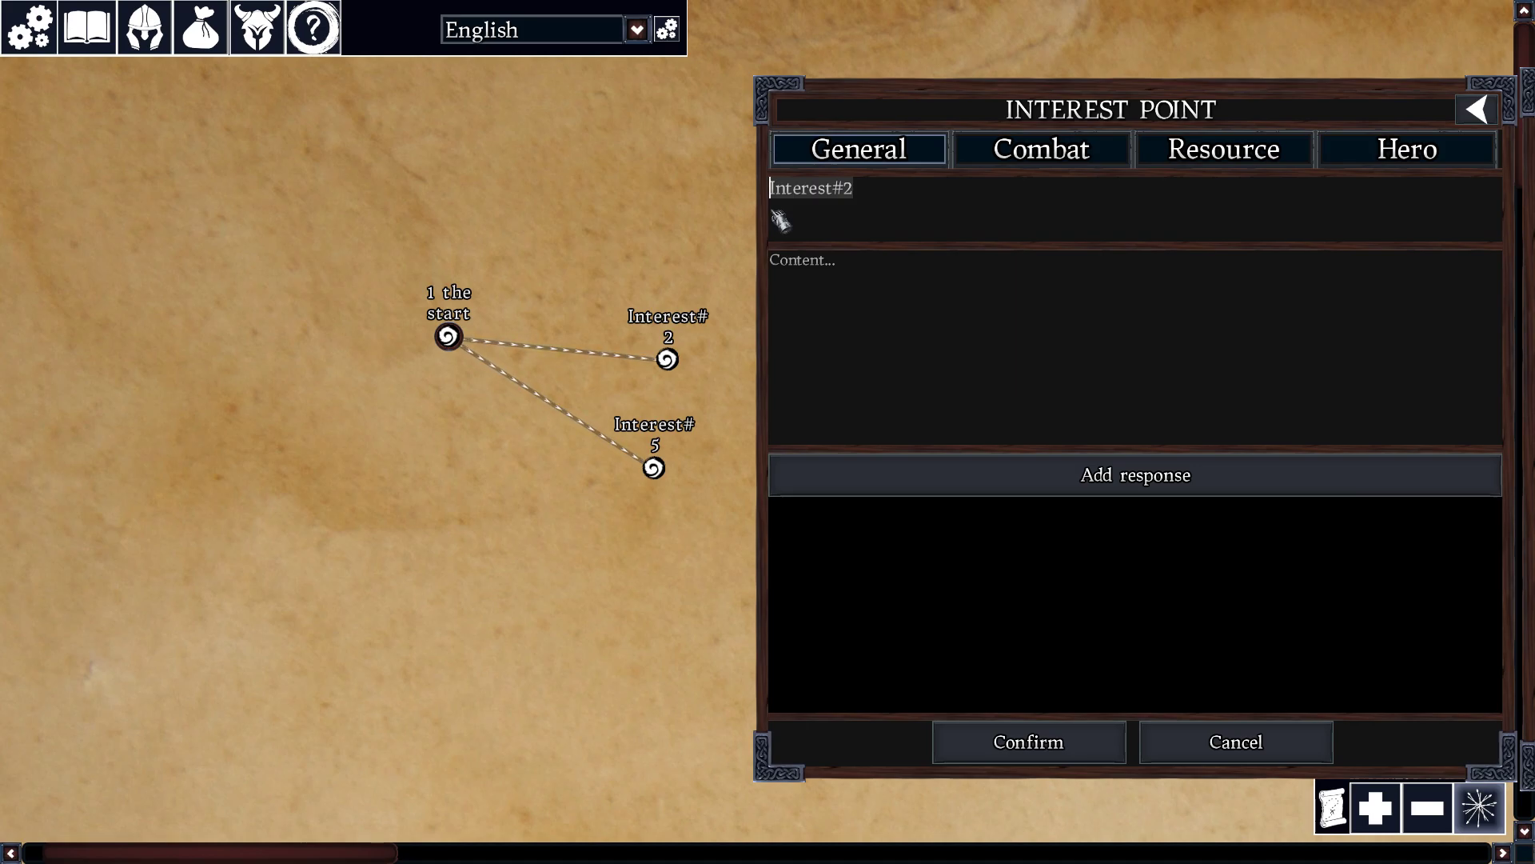
text(The journey begins)
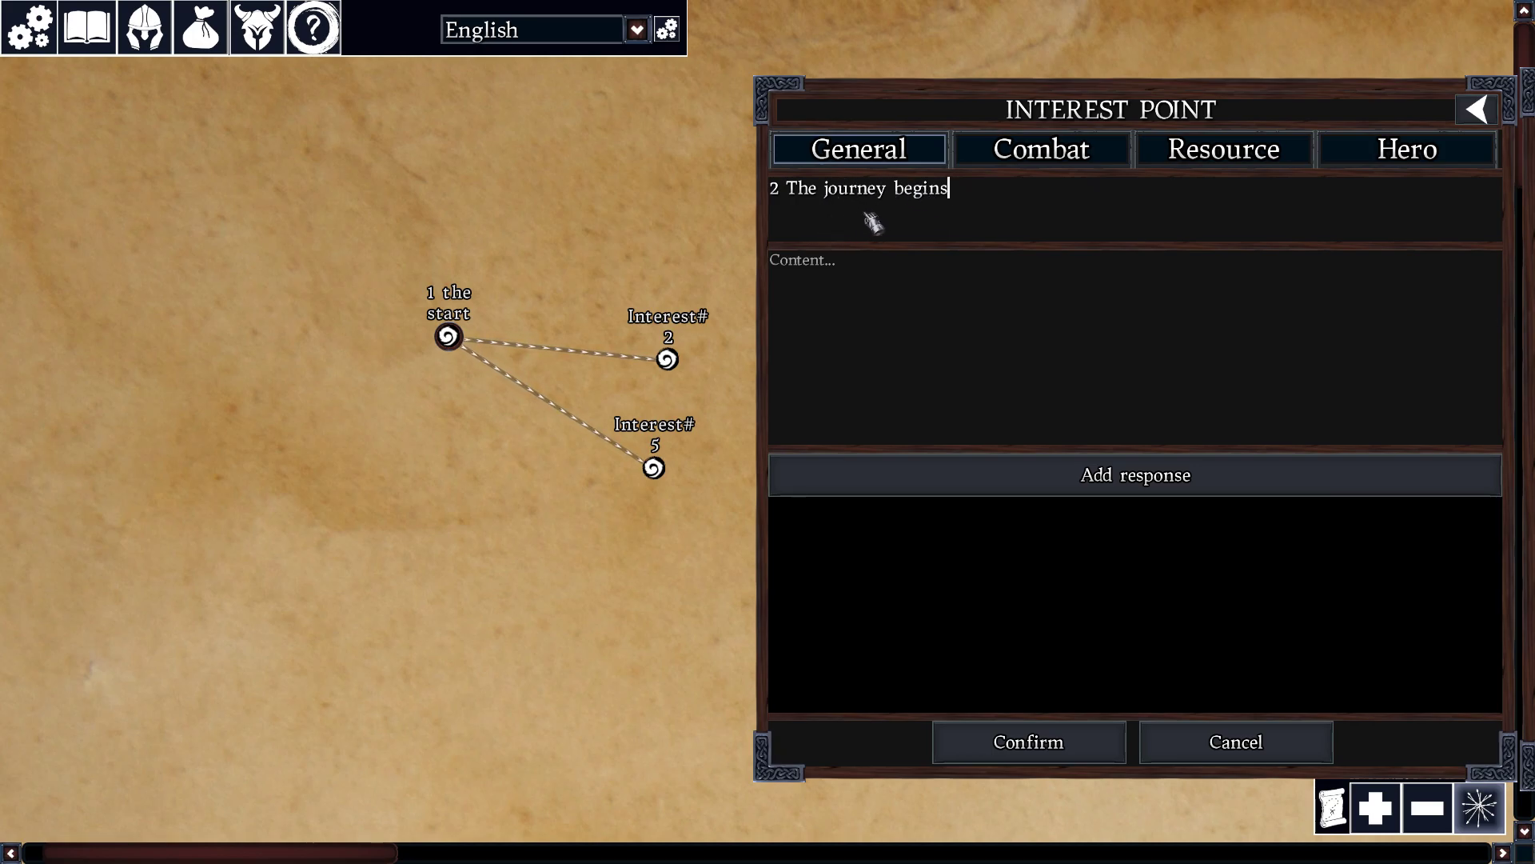
click(852, 273)
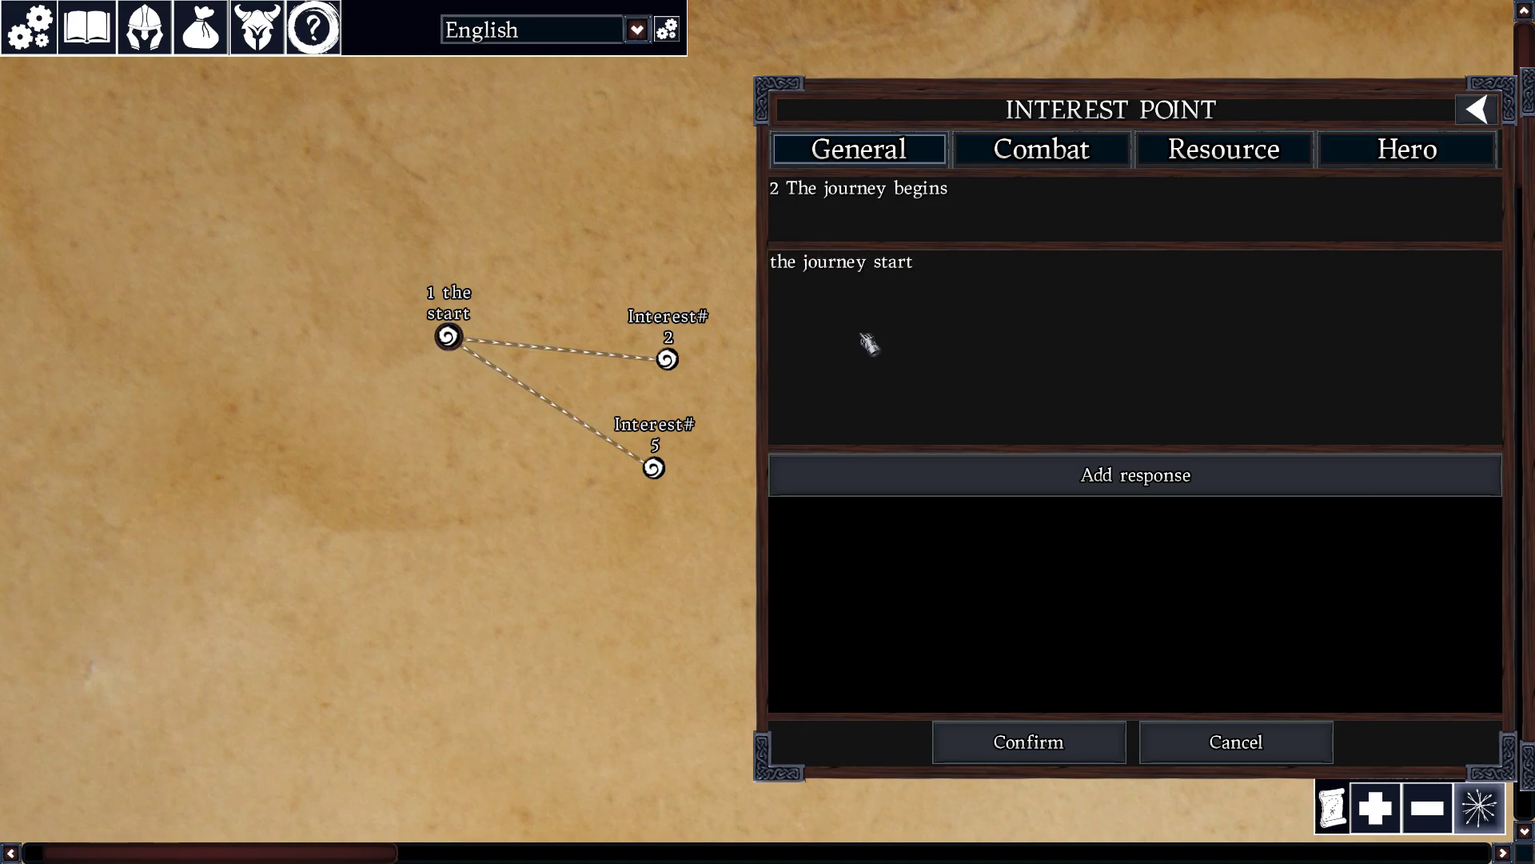
Step: Add a response with the text "story link" leading to Interest#5, and confirm the second point's edits
click(949, 478)
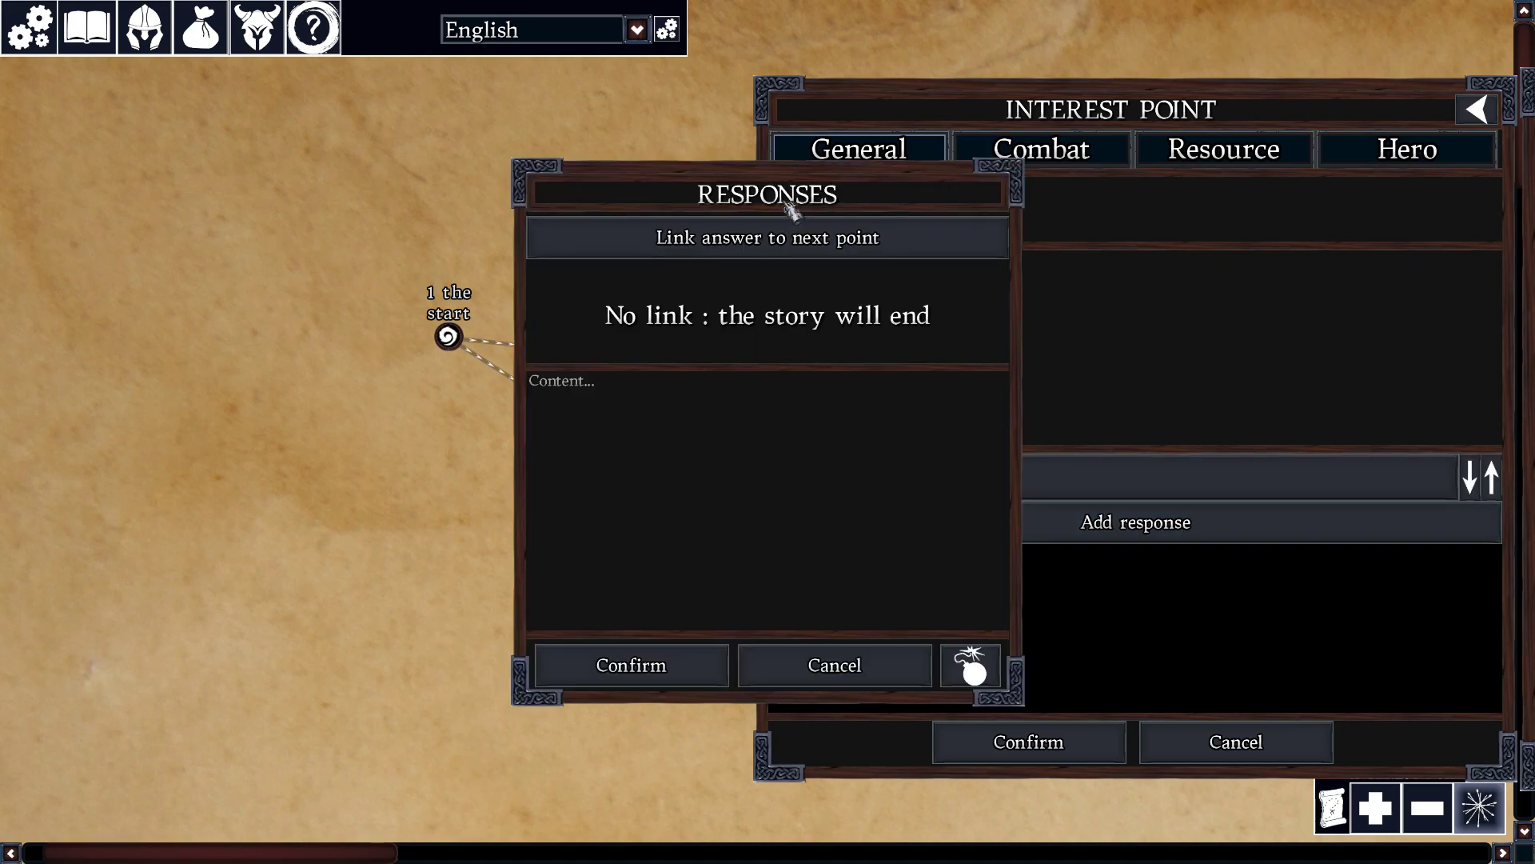
drag(788, 208, 1090, 210)
click(1011, 272)
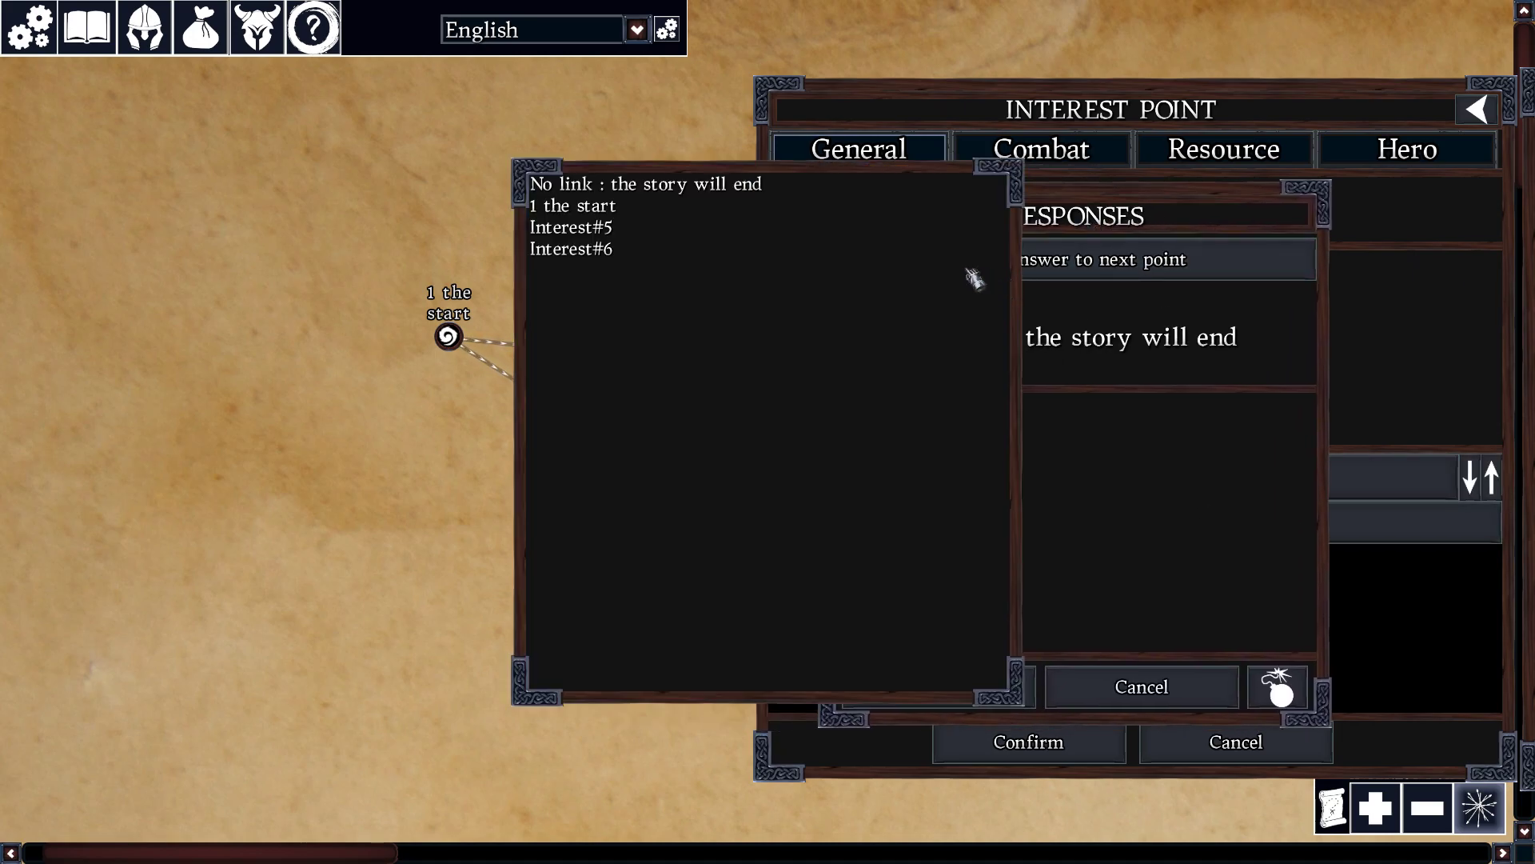
click(645, 232)
click(954, 504)
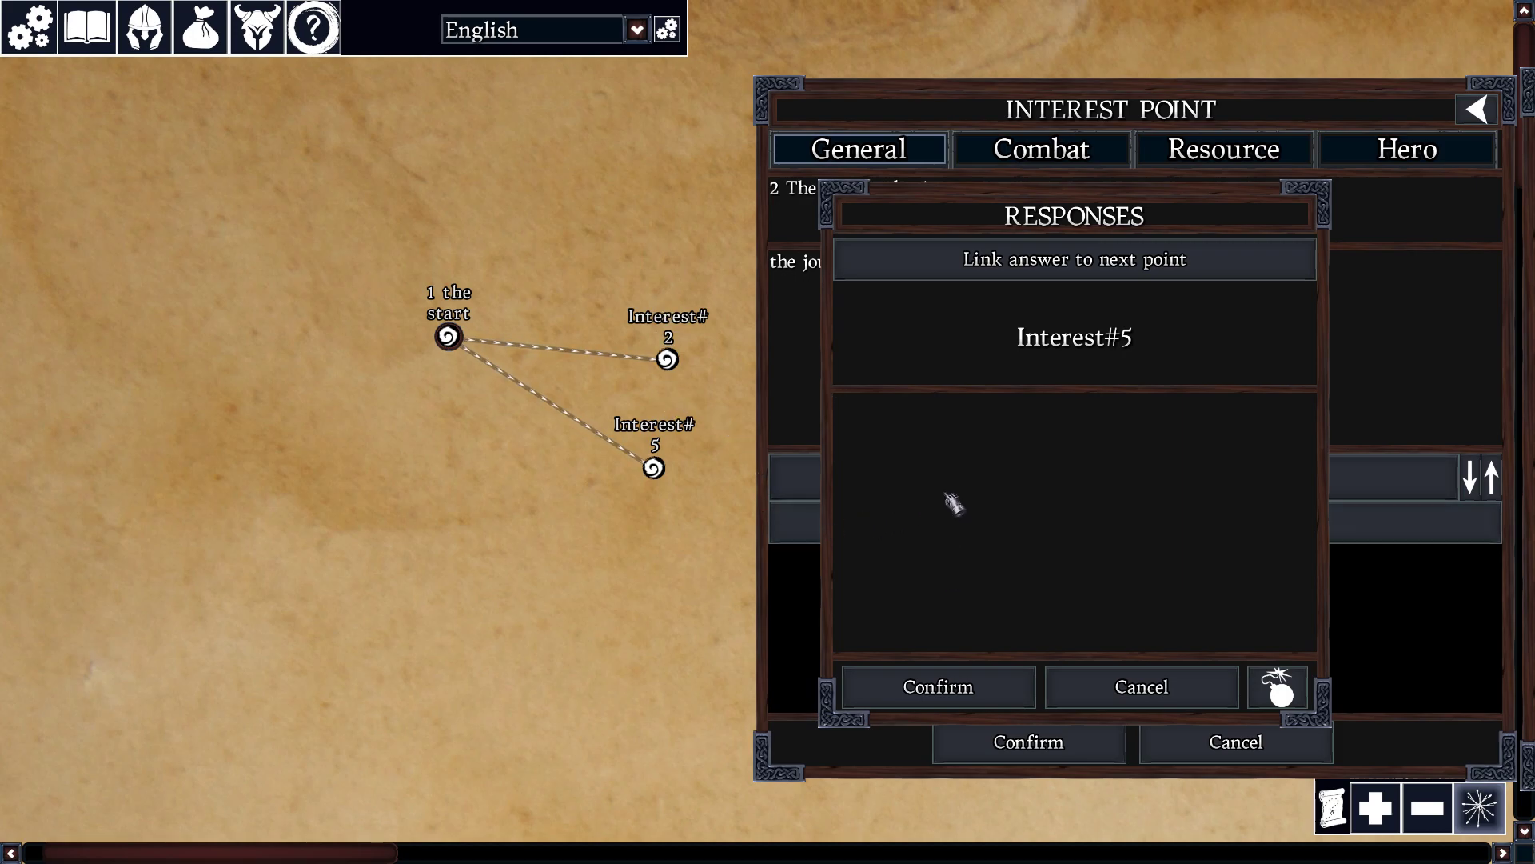
text(story link)
click(948, 684)
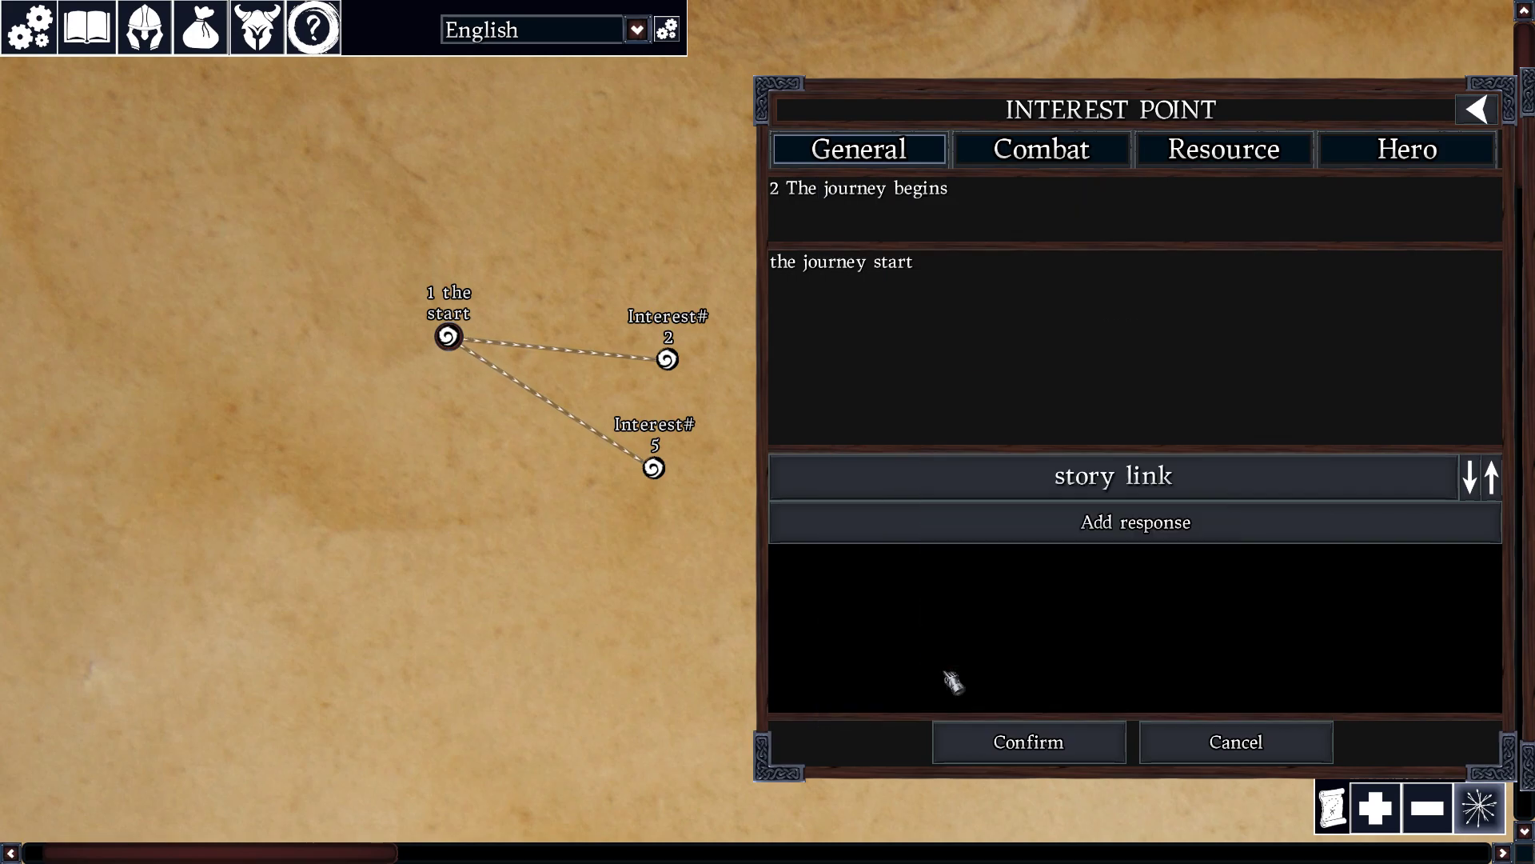
click(1006, 746)
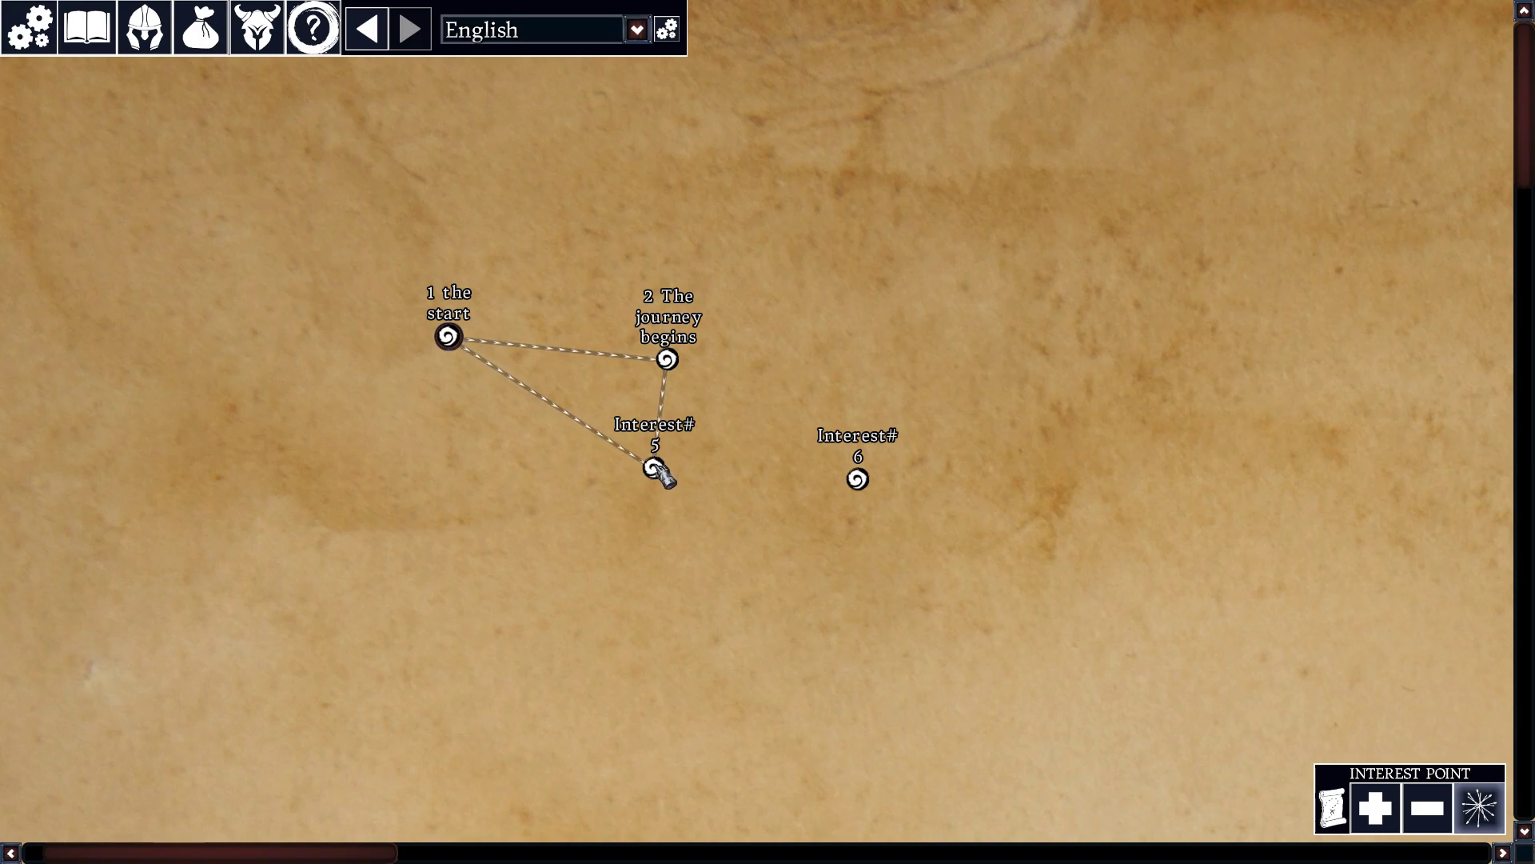
Step: Add a response to Interest#5 that links back to "1 the start", and confirm the point's edits
click(654, 468)
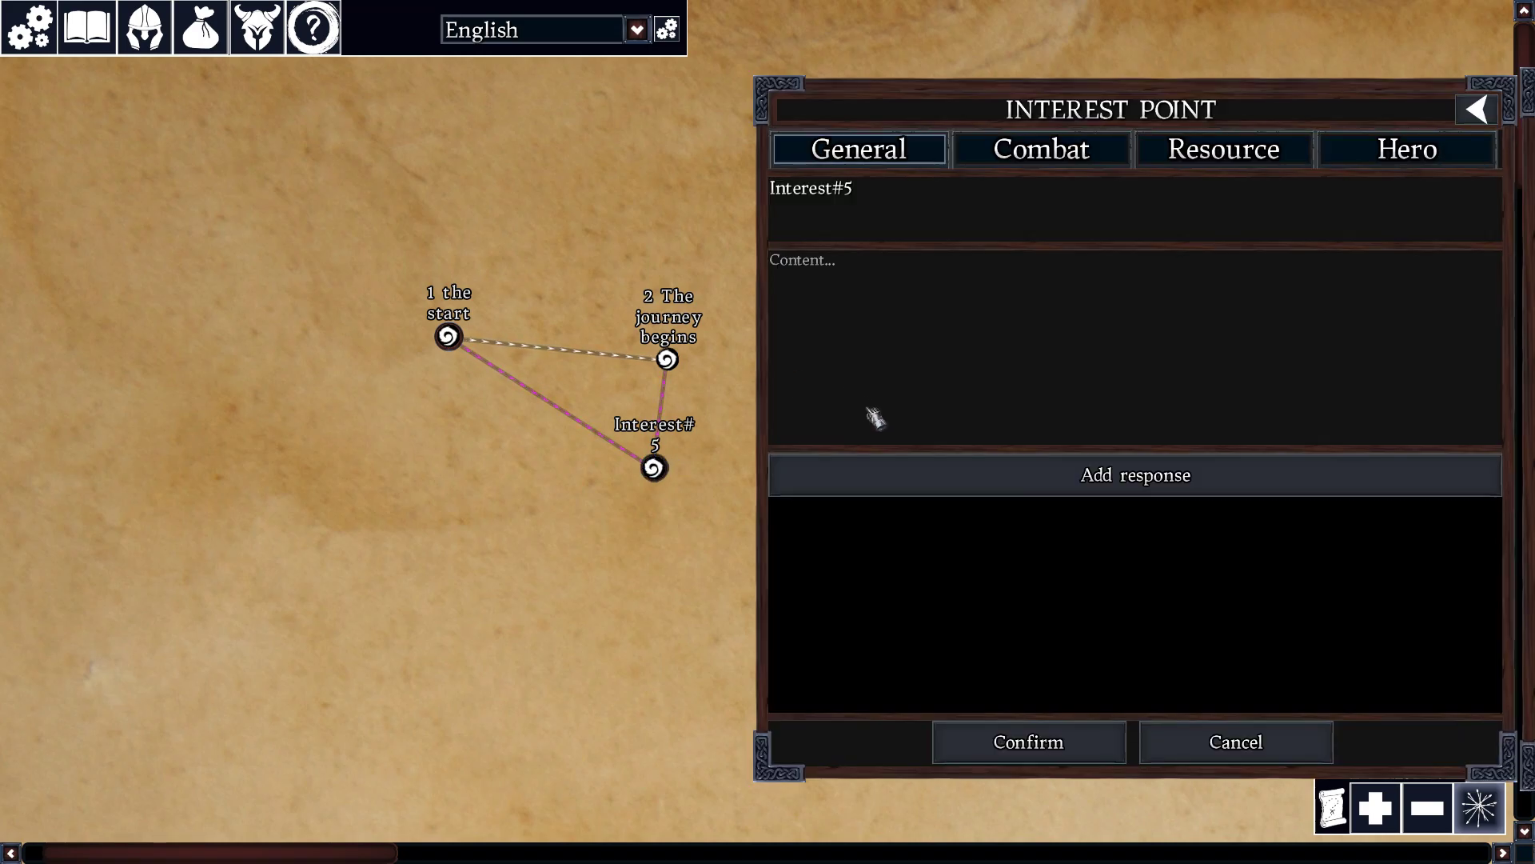
click(927, 470)
click(955, 280)
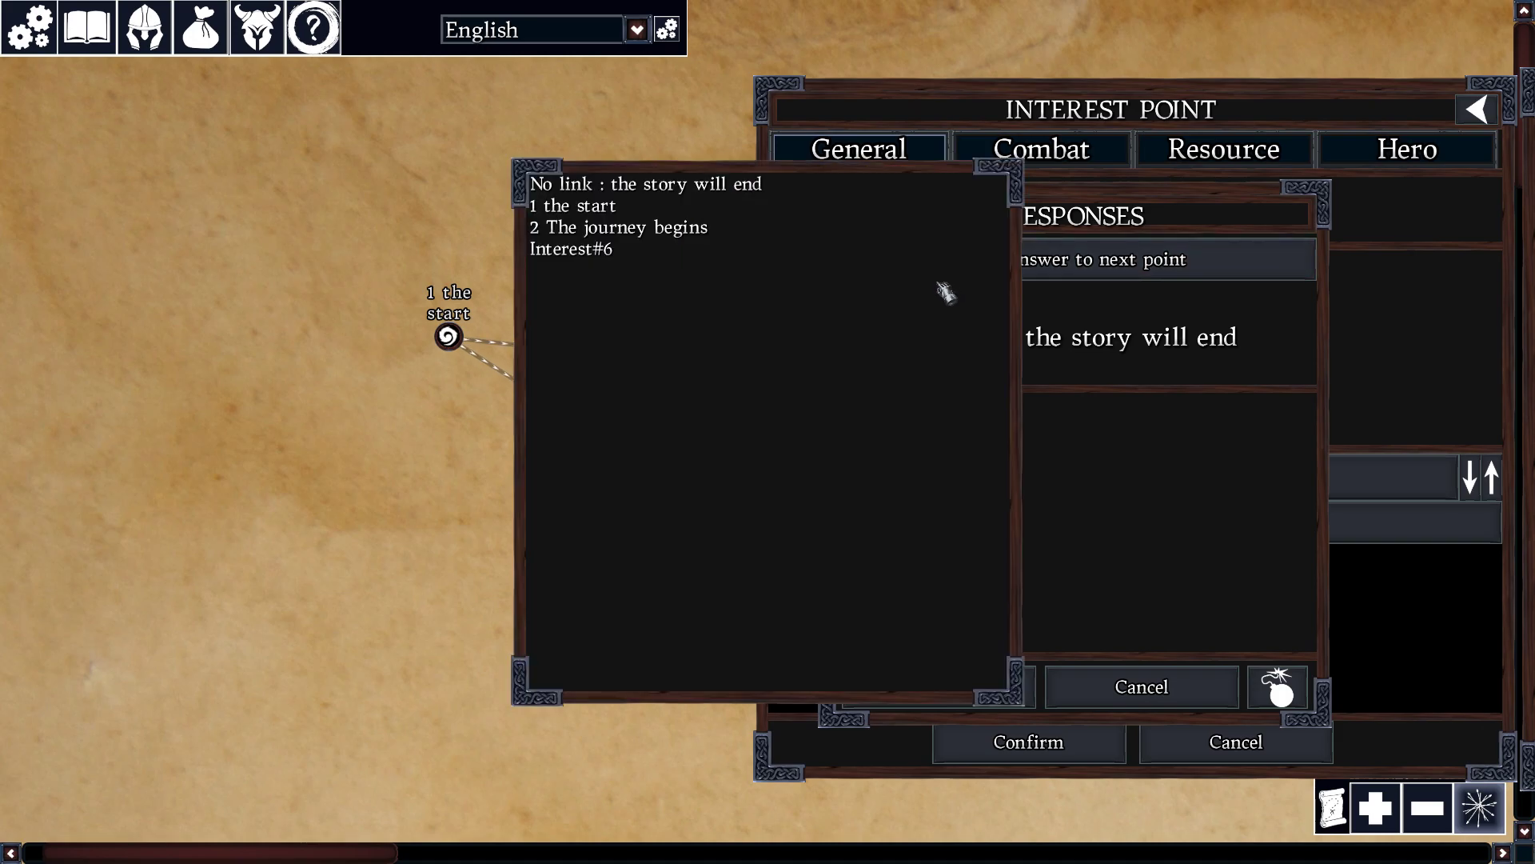
click(642, 211)
click(960, 419)
click(940, 686)
click(1024, 741)
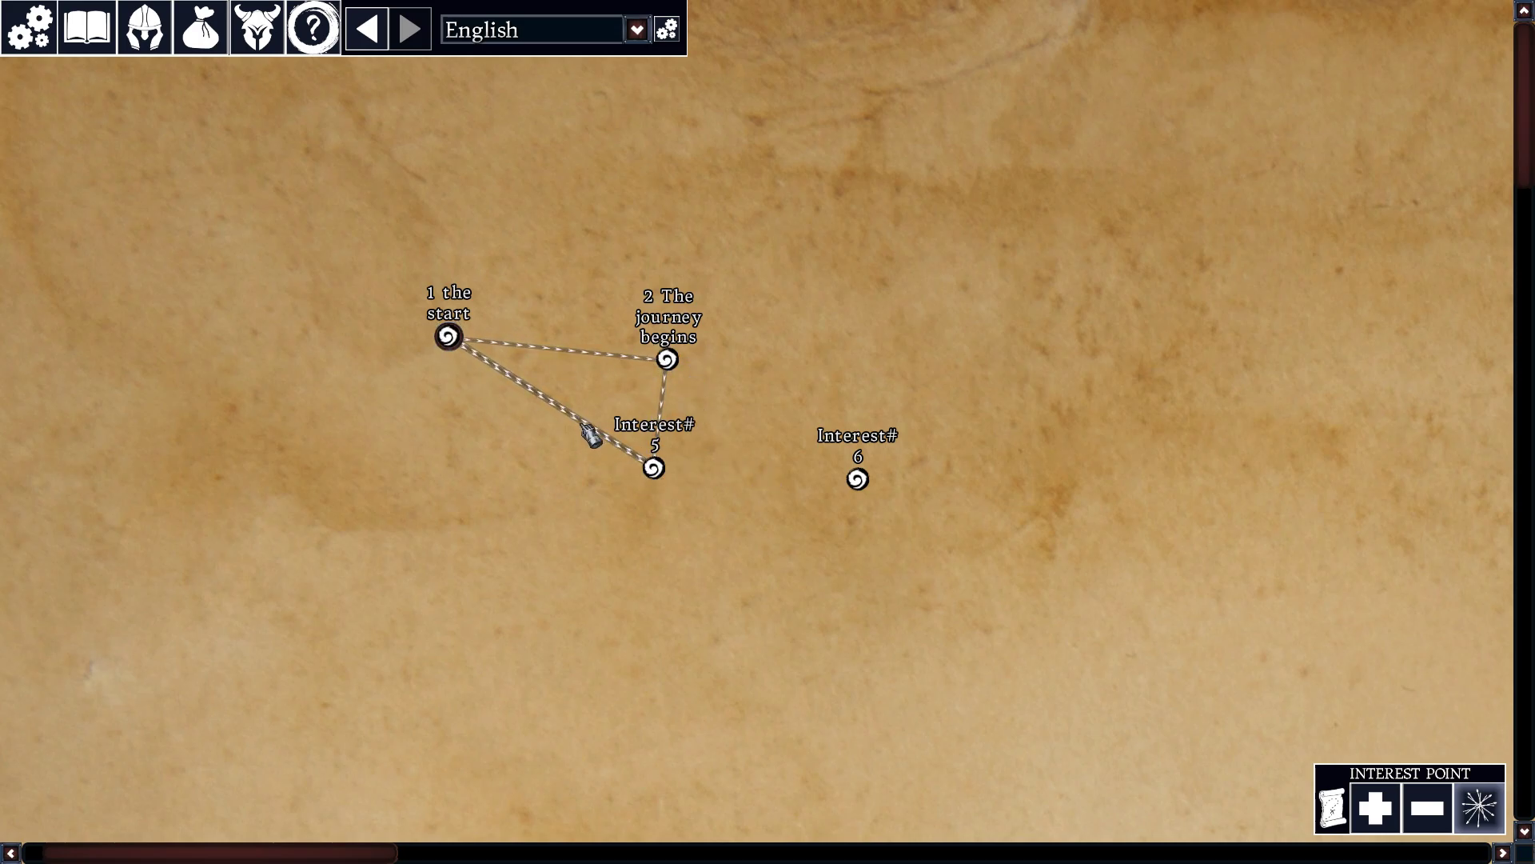
drag(713, 468, 725, 506)
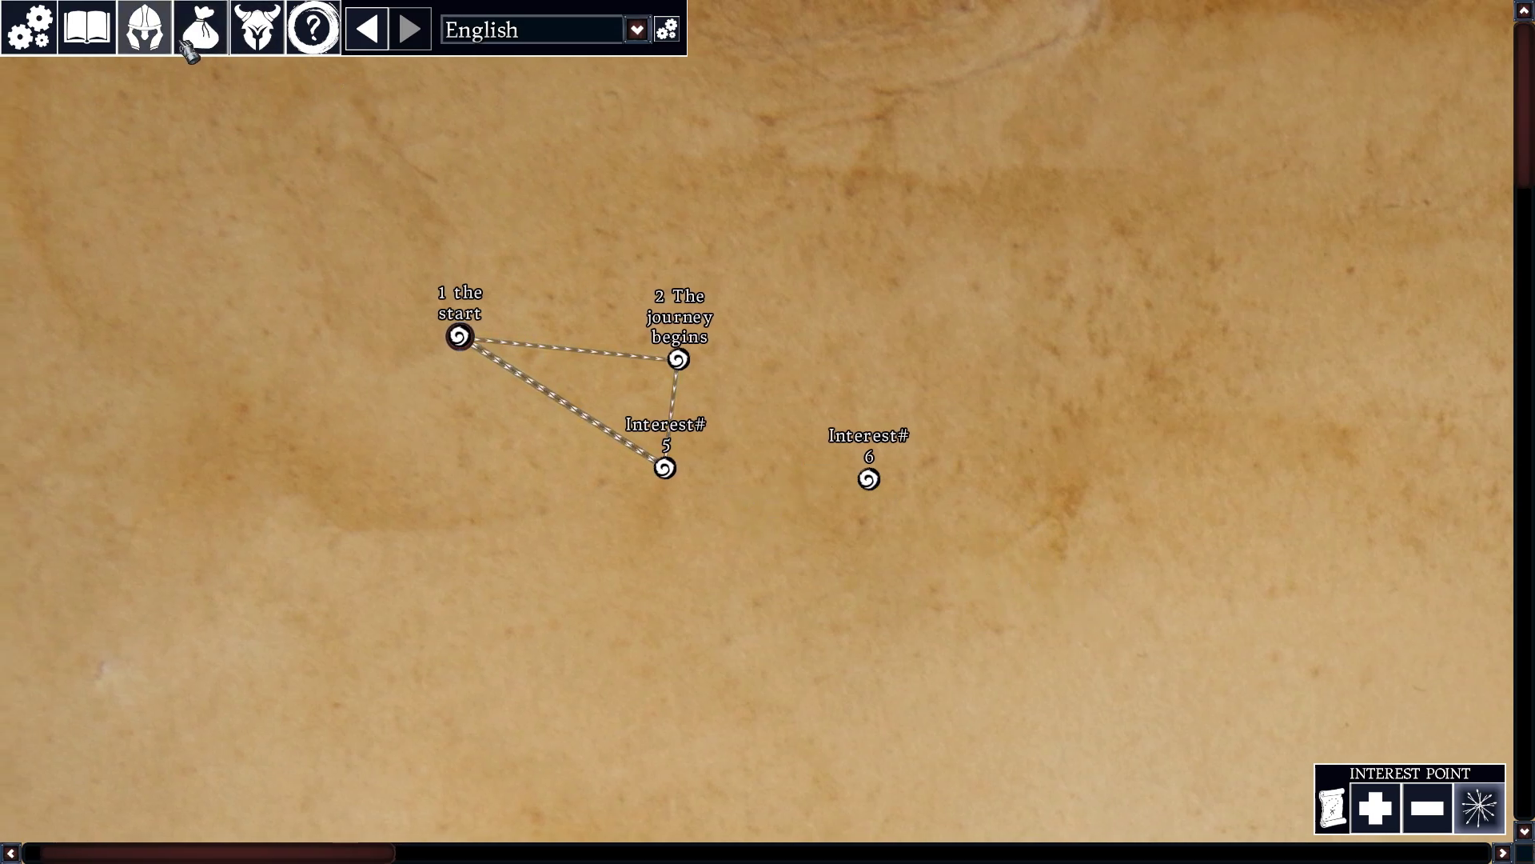
Step: Choose "1 the start" as the starting point in the story settings and close the settings
click(87, 32)
drag(724, 74, 867, 72)
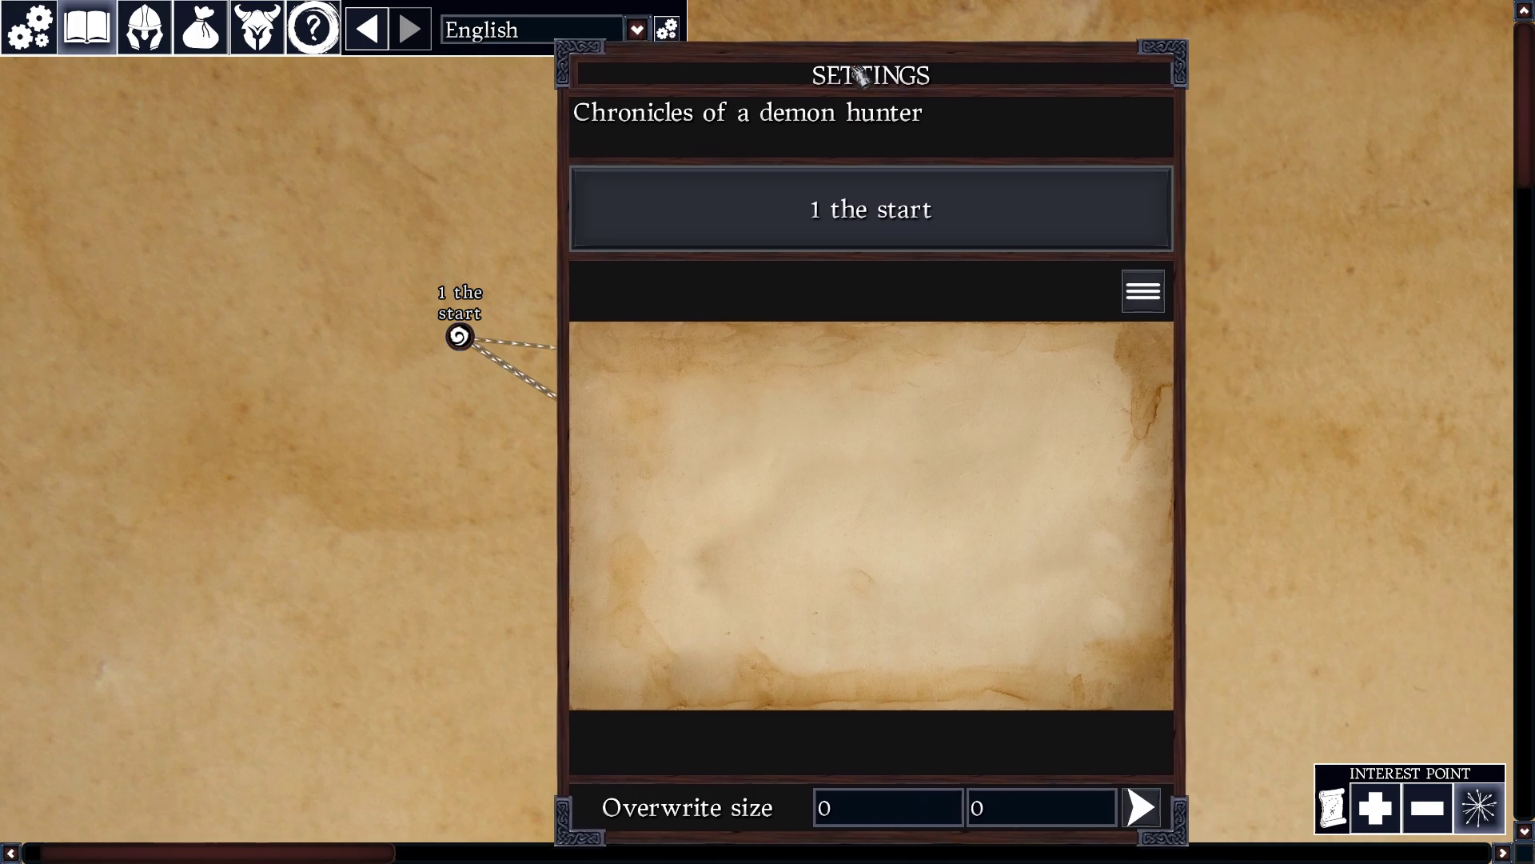
click(864, 210)
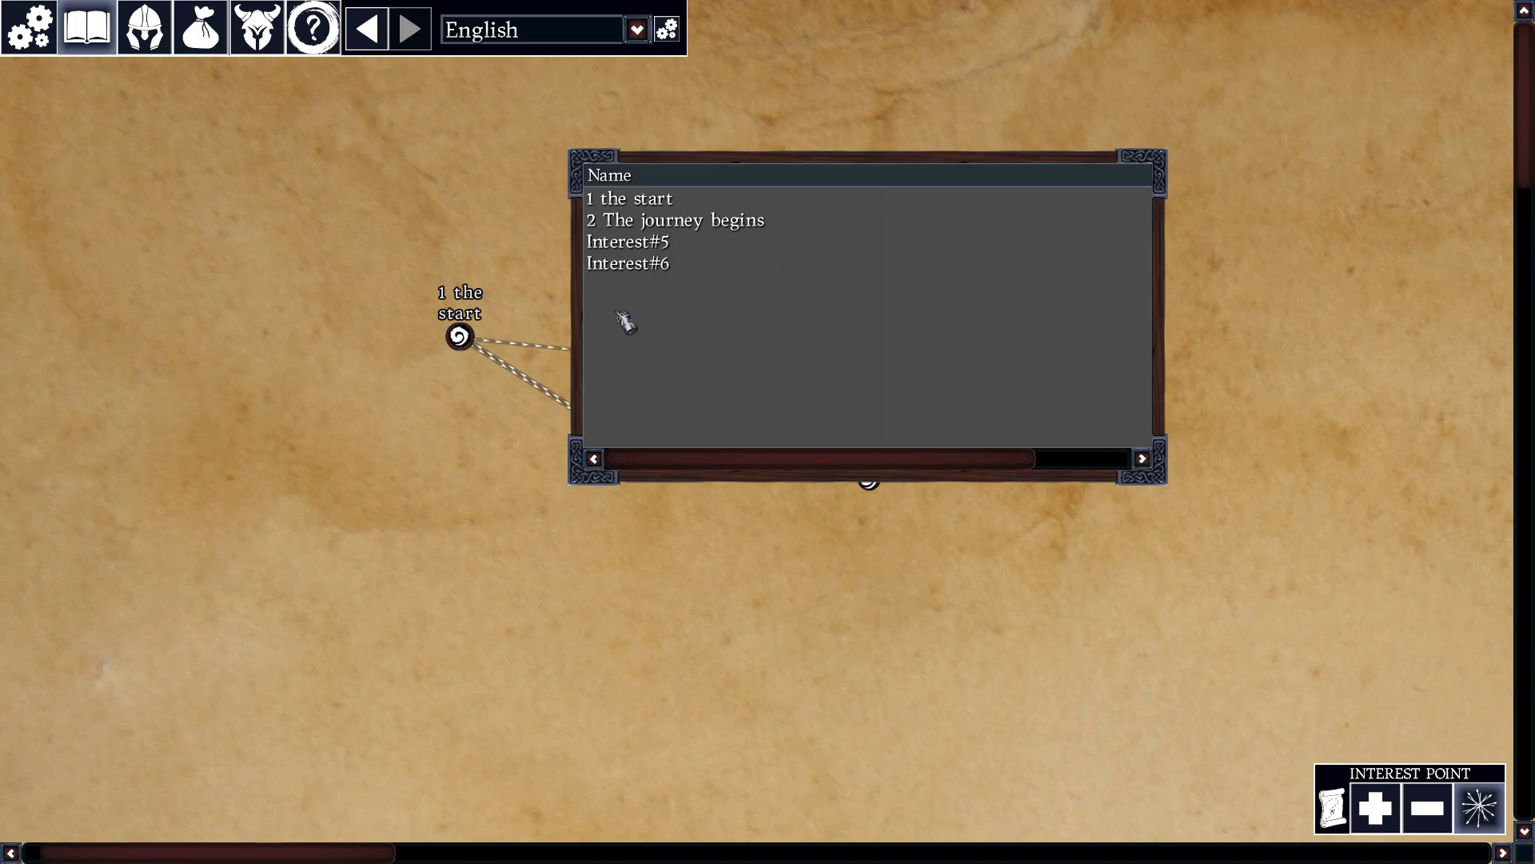
click(689, 202)
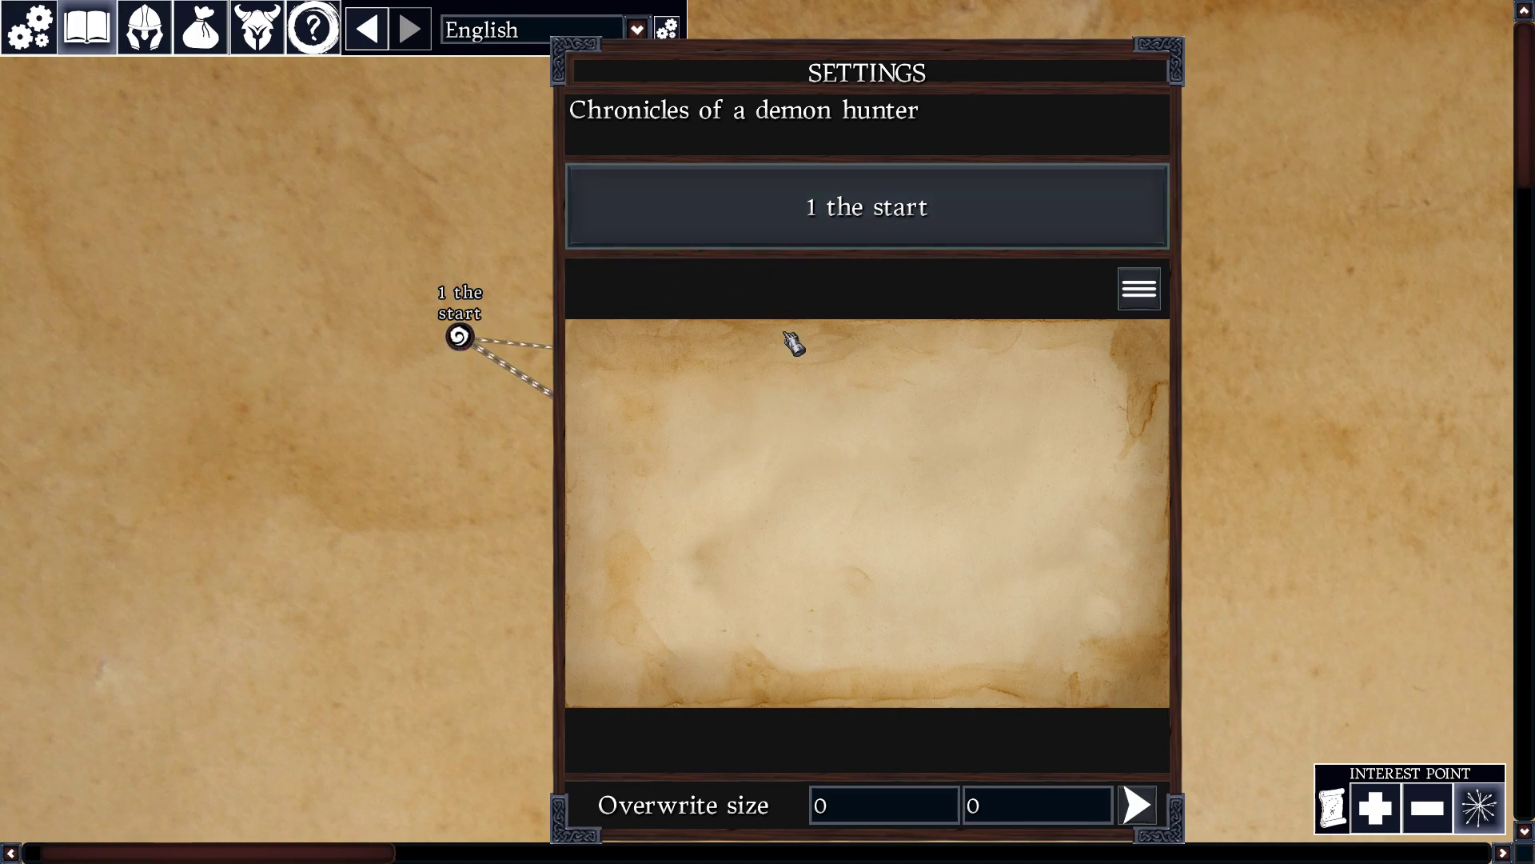
click(92, 34)
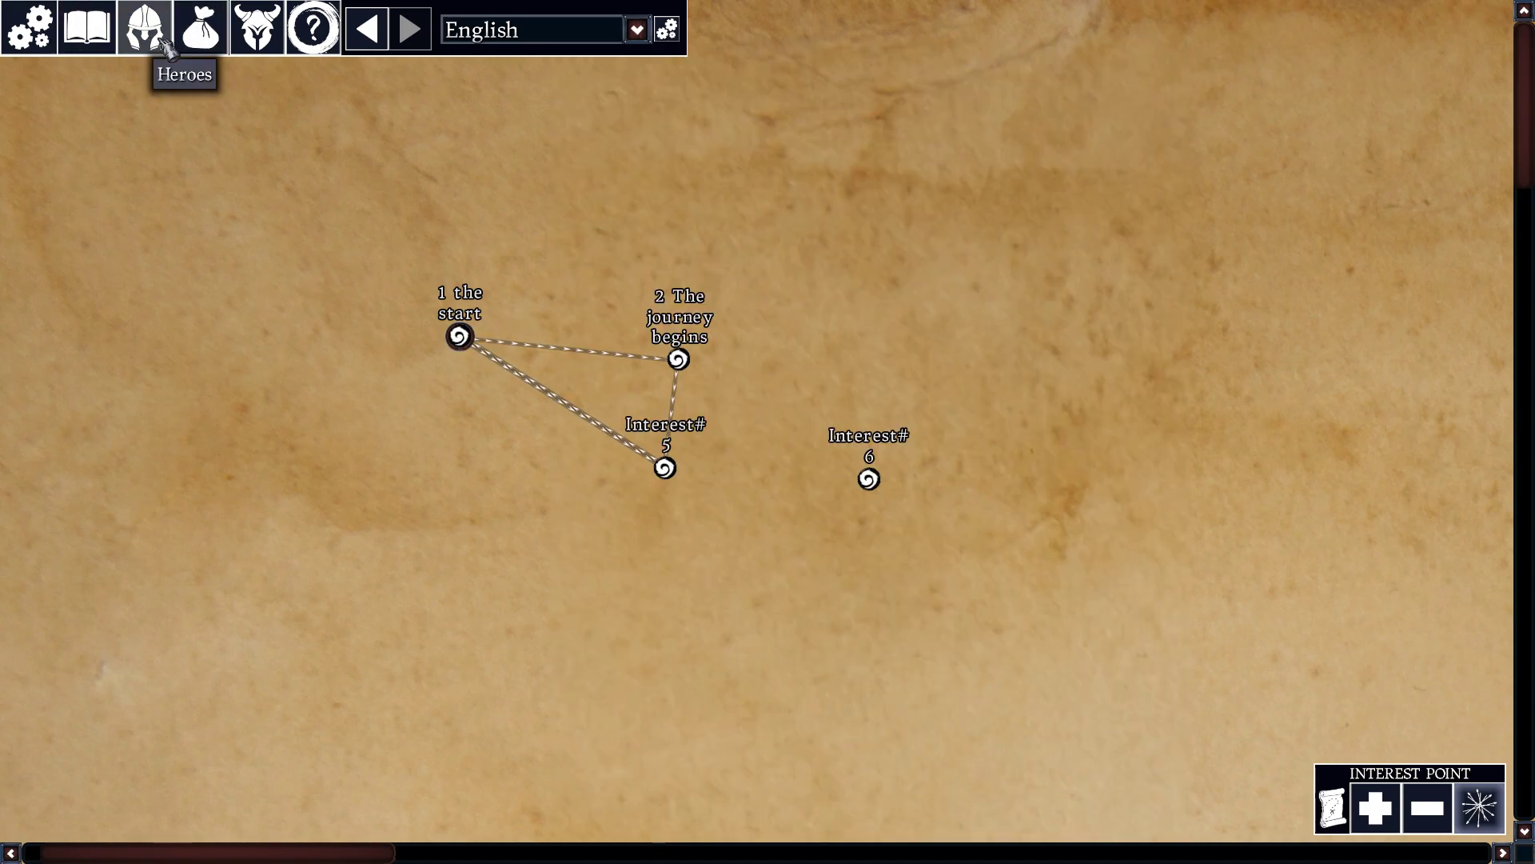
Step: Add a hero named "Rhazar" with the story description "This is the description"
click(148, 32)
mouse_move(486, 163)
mouse_down()
mouse_move(977, 160)
mouse_move(492, 149)
mouse_up()
click(963, 217)
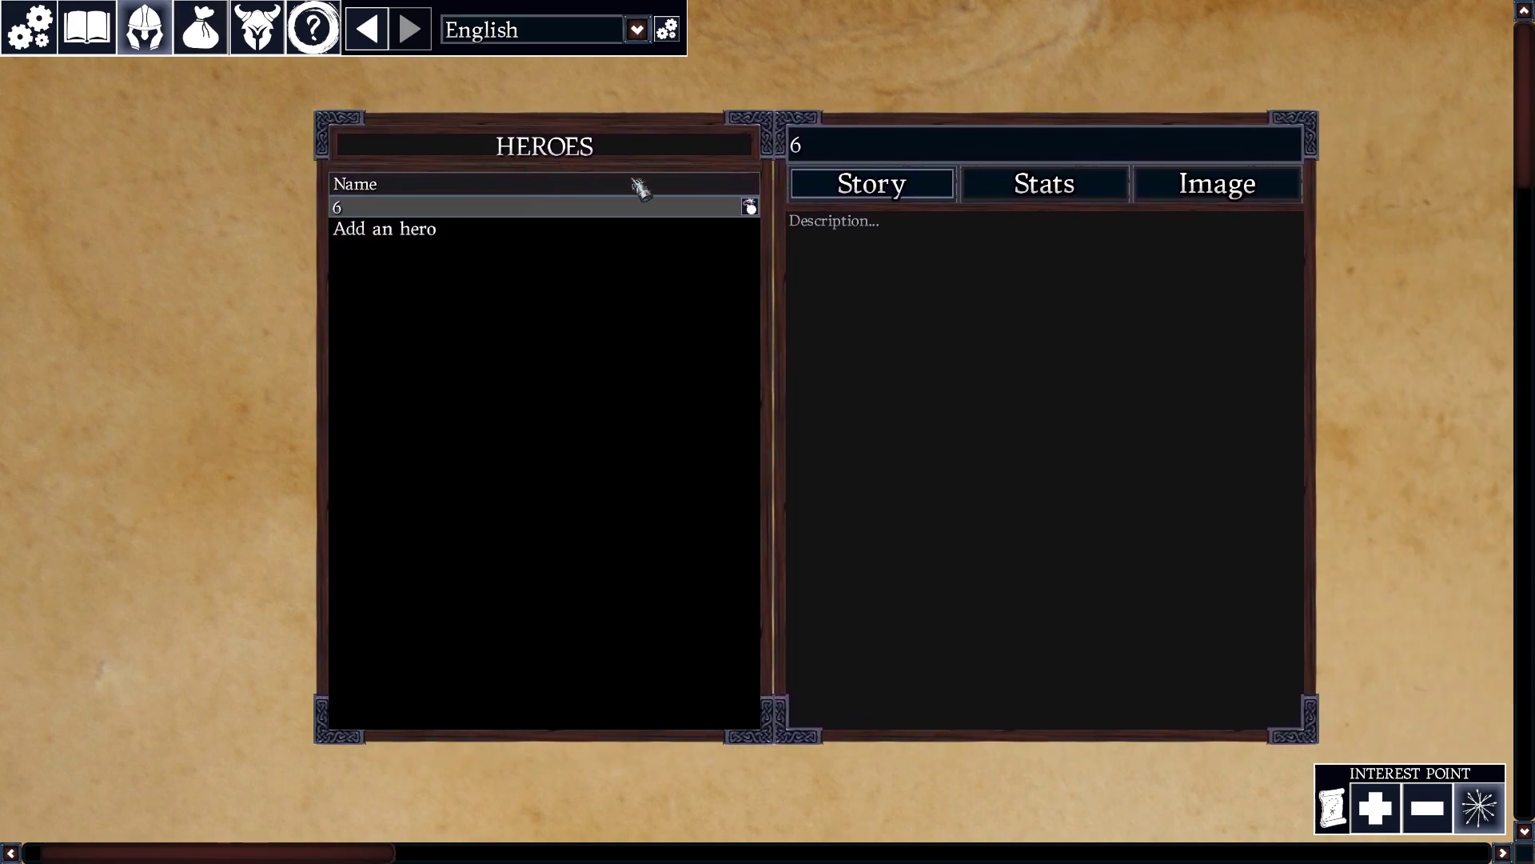
drag(841, 158, 644, 224)
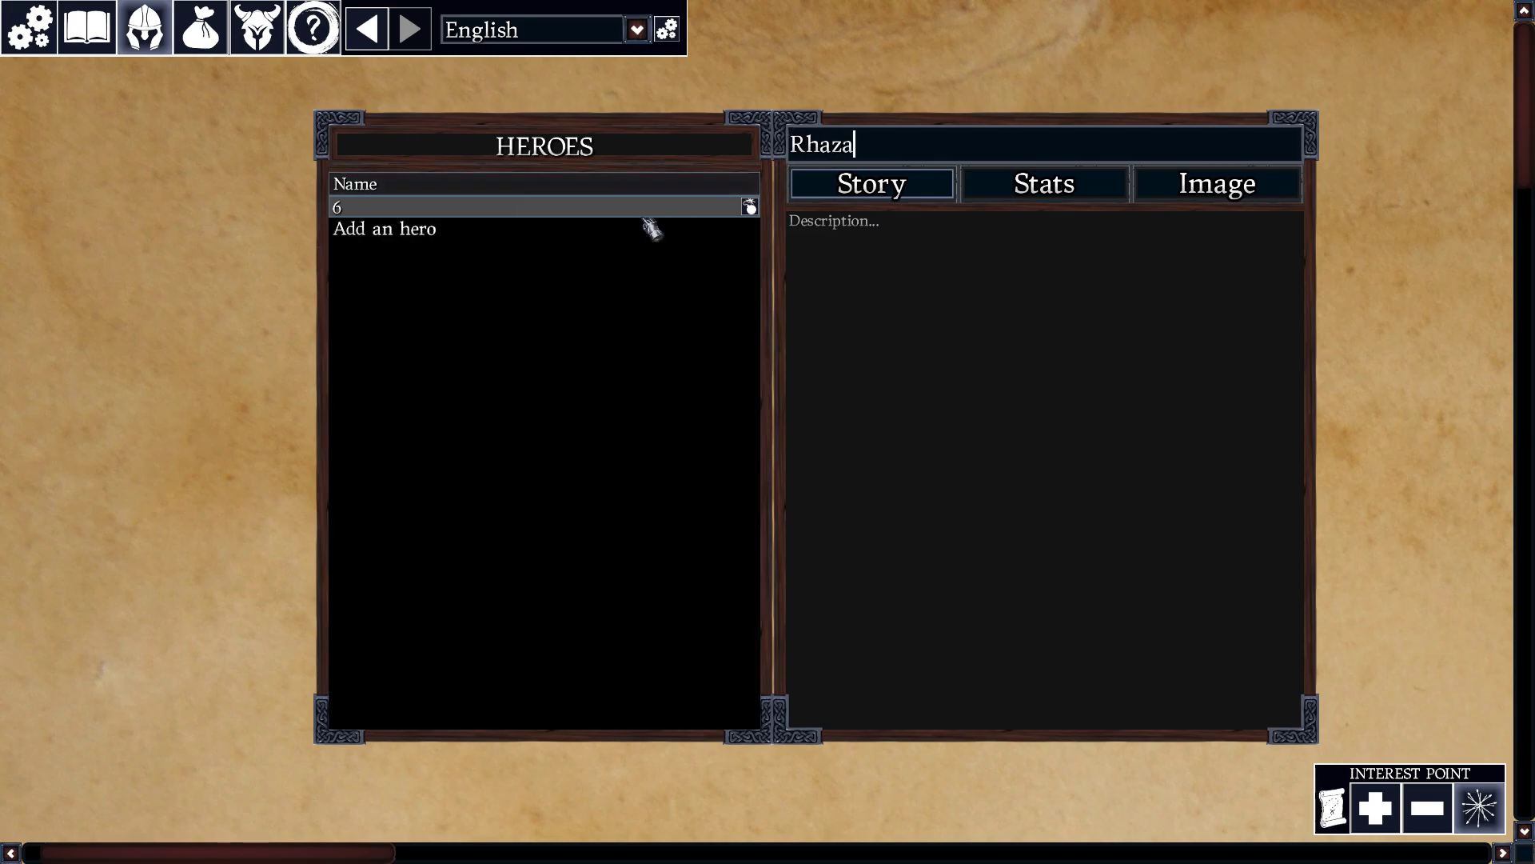
text(Rhazar)
click(848, 242)
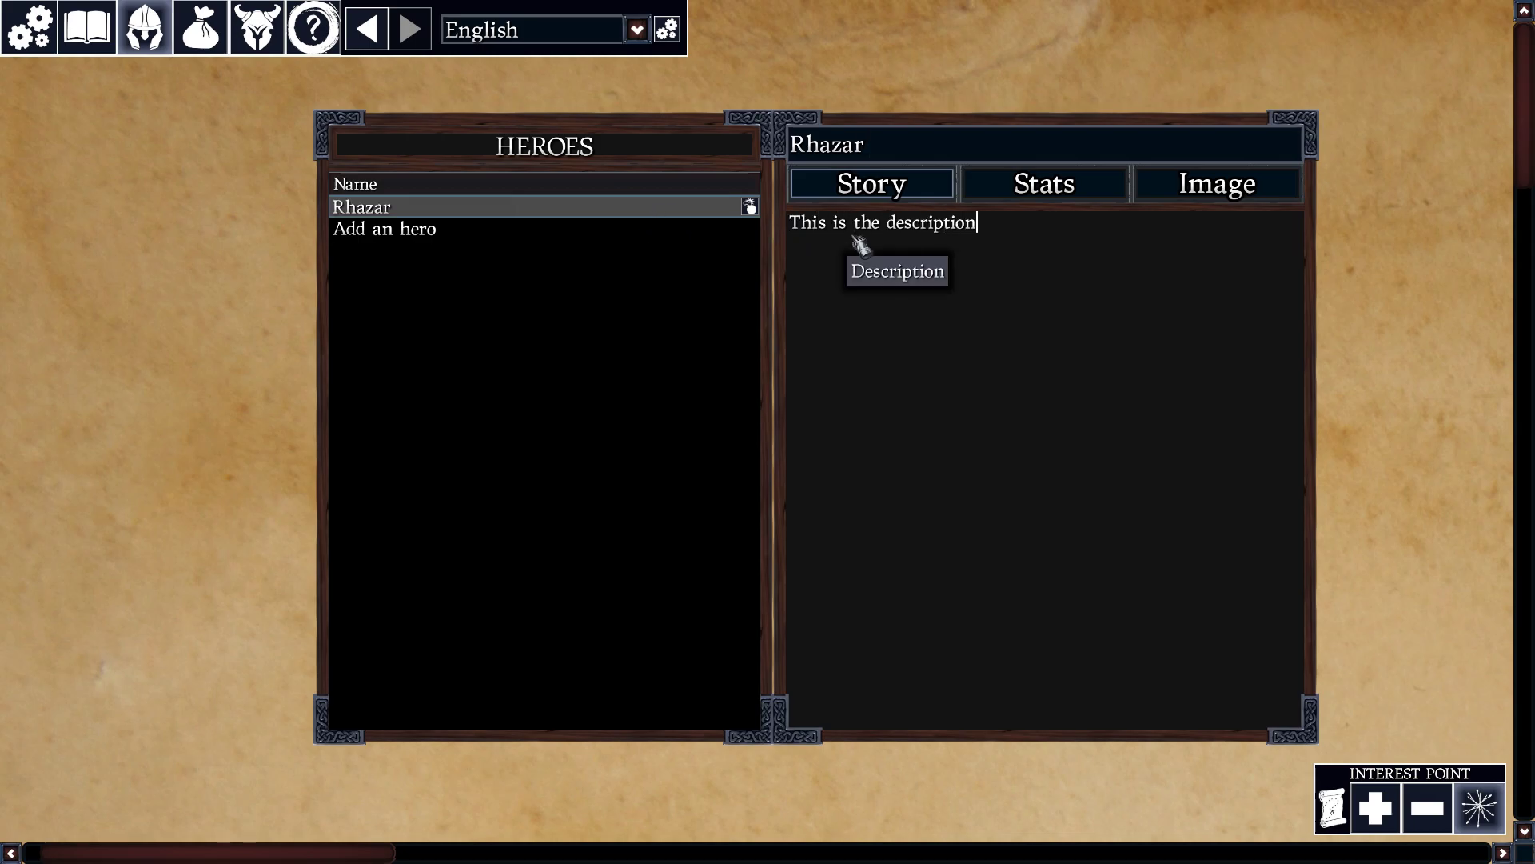
Step: Add a second hero to the list and return to Rhazar's story description
click(449, 232)
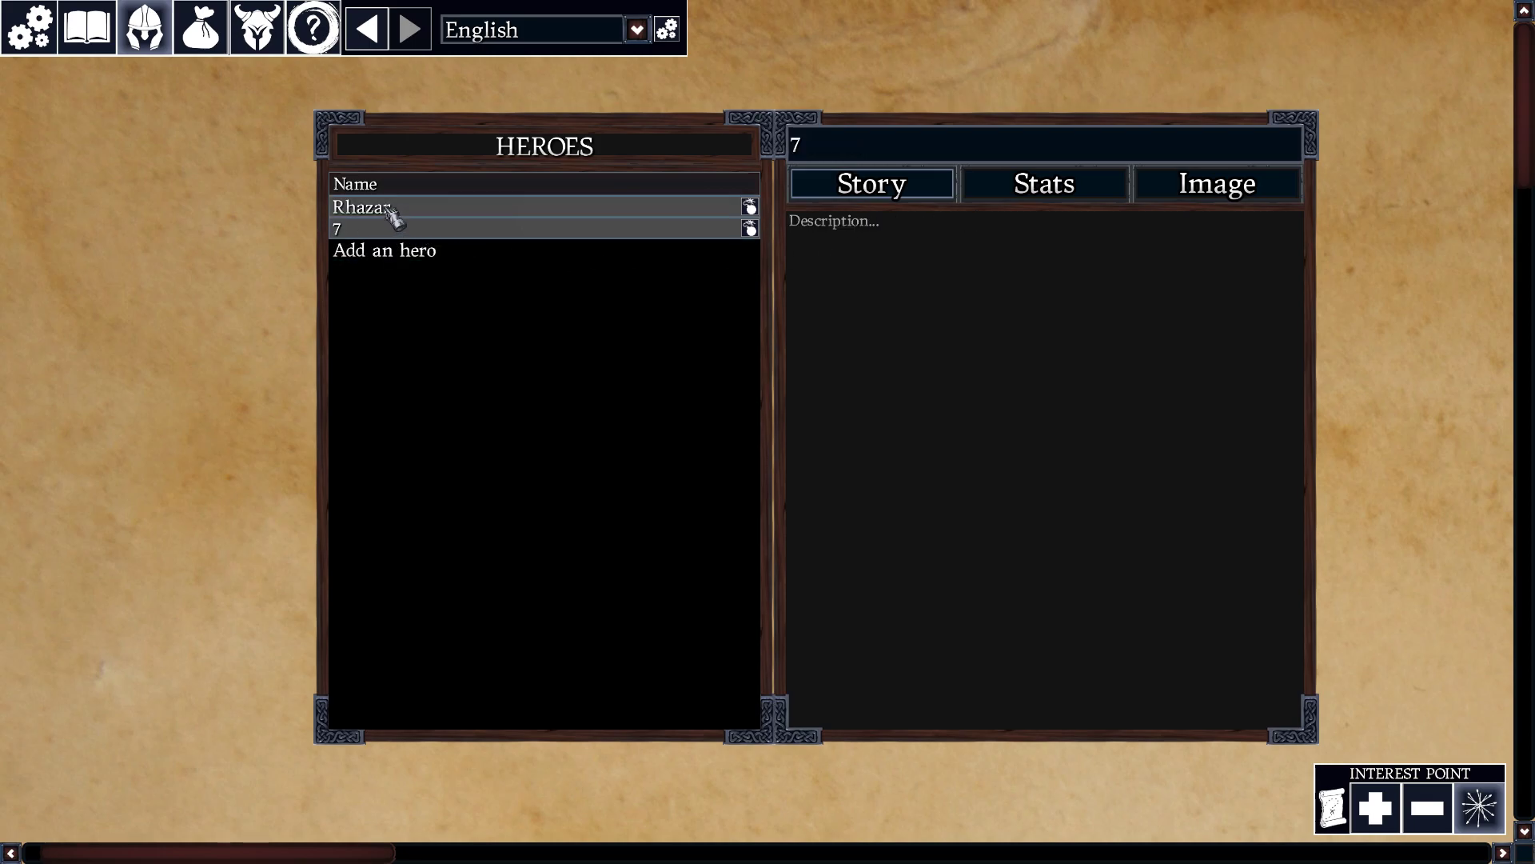
click(389, 209)
drag(800, 220, 994, 235)
click(995, 235)
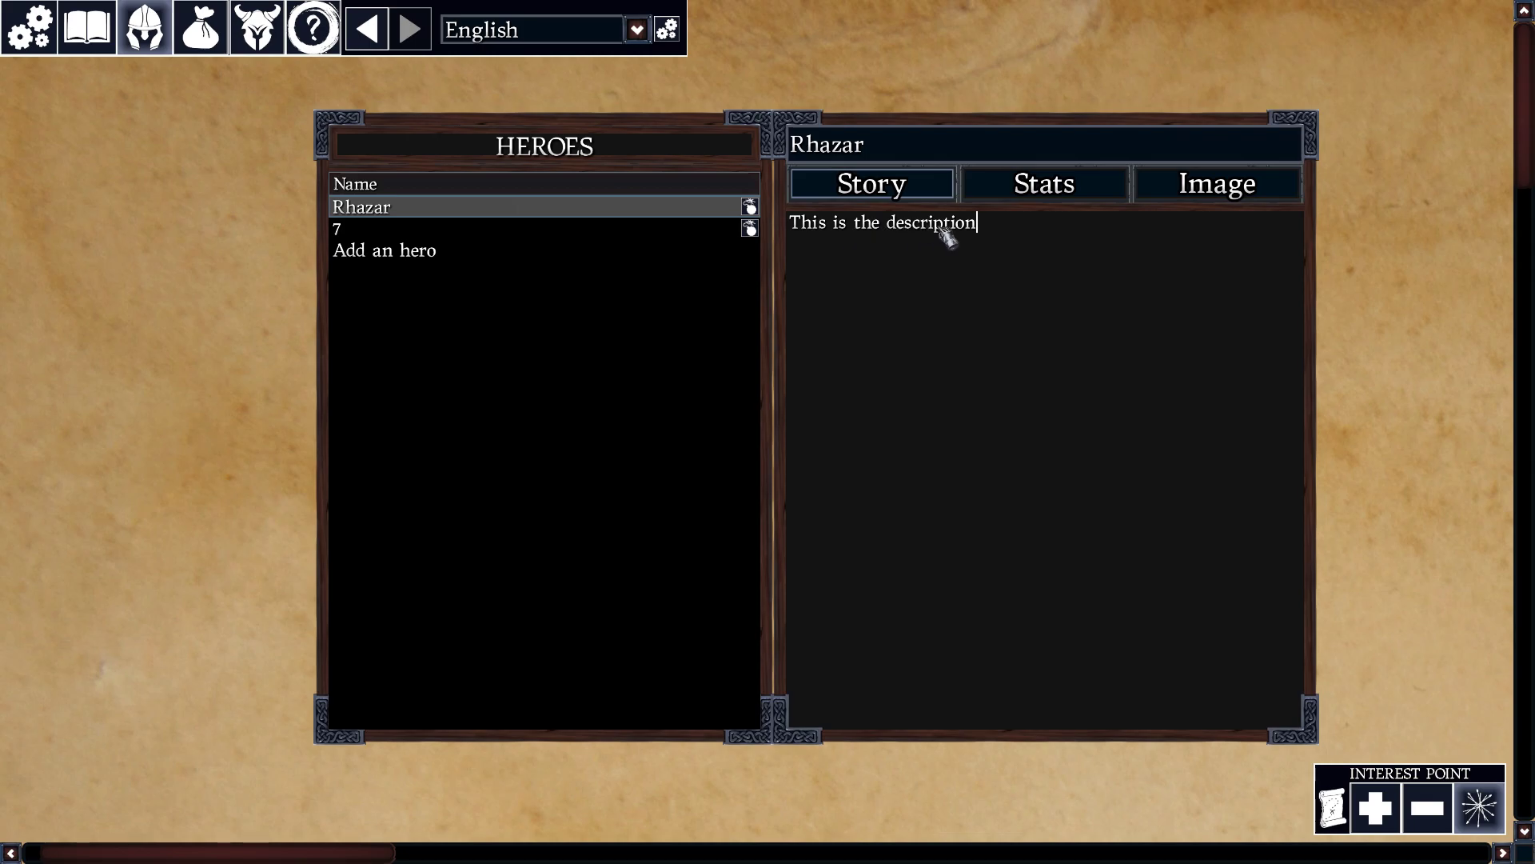
Step: Set Rhazar's stats to Skill 5, Health 3 and Luck 3
click(1016, 200)
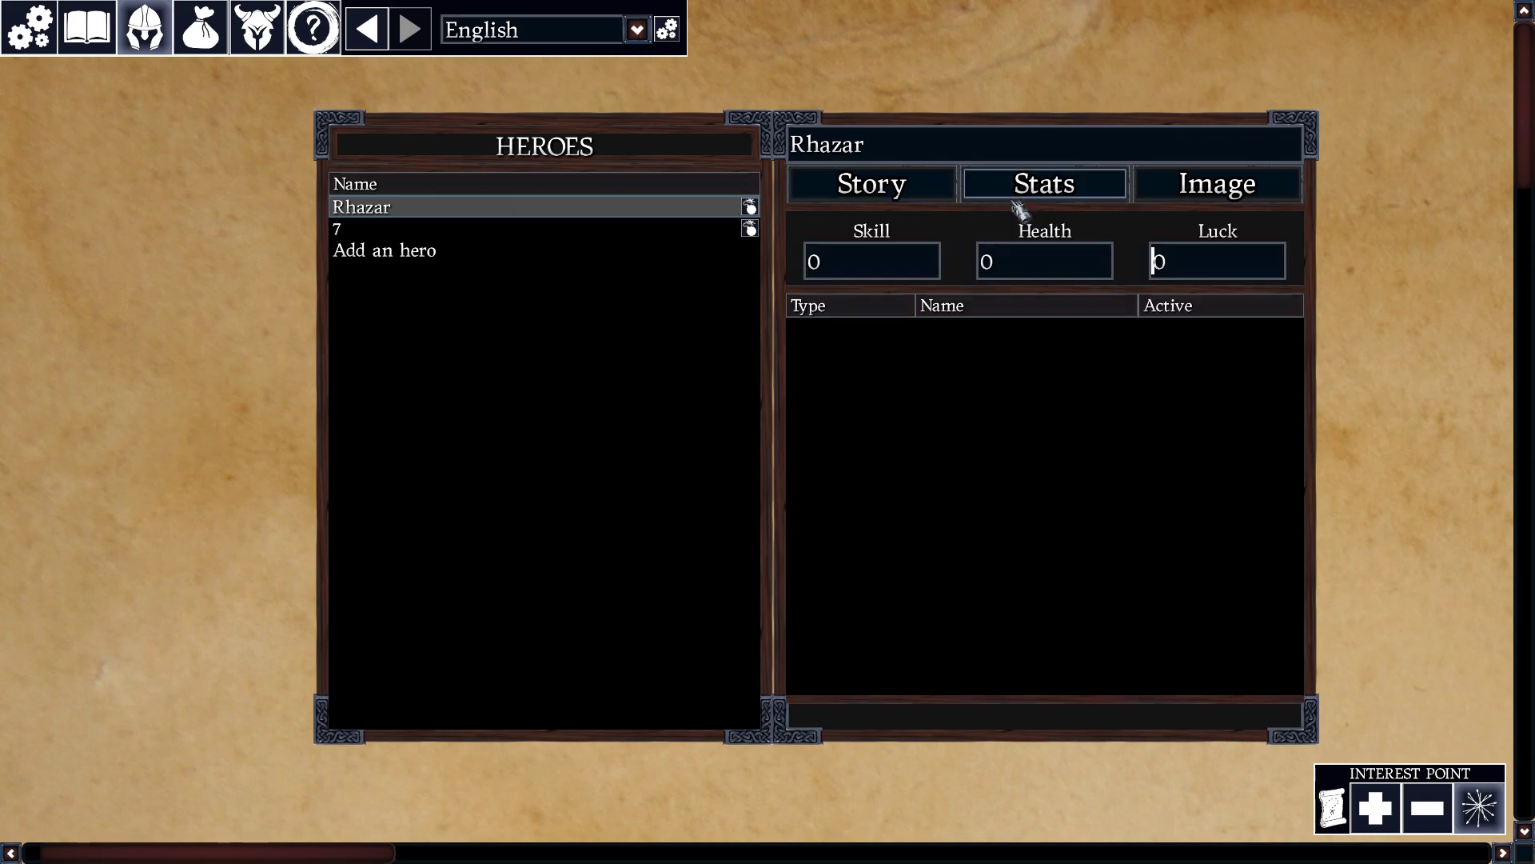
click(815, 273)
text(5)
click(980, 271)
text(3)
click(1212, 270)
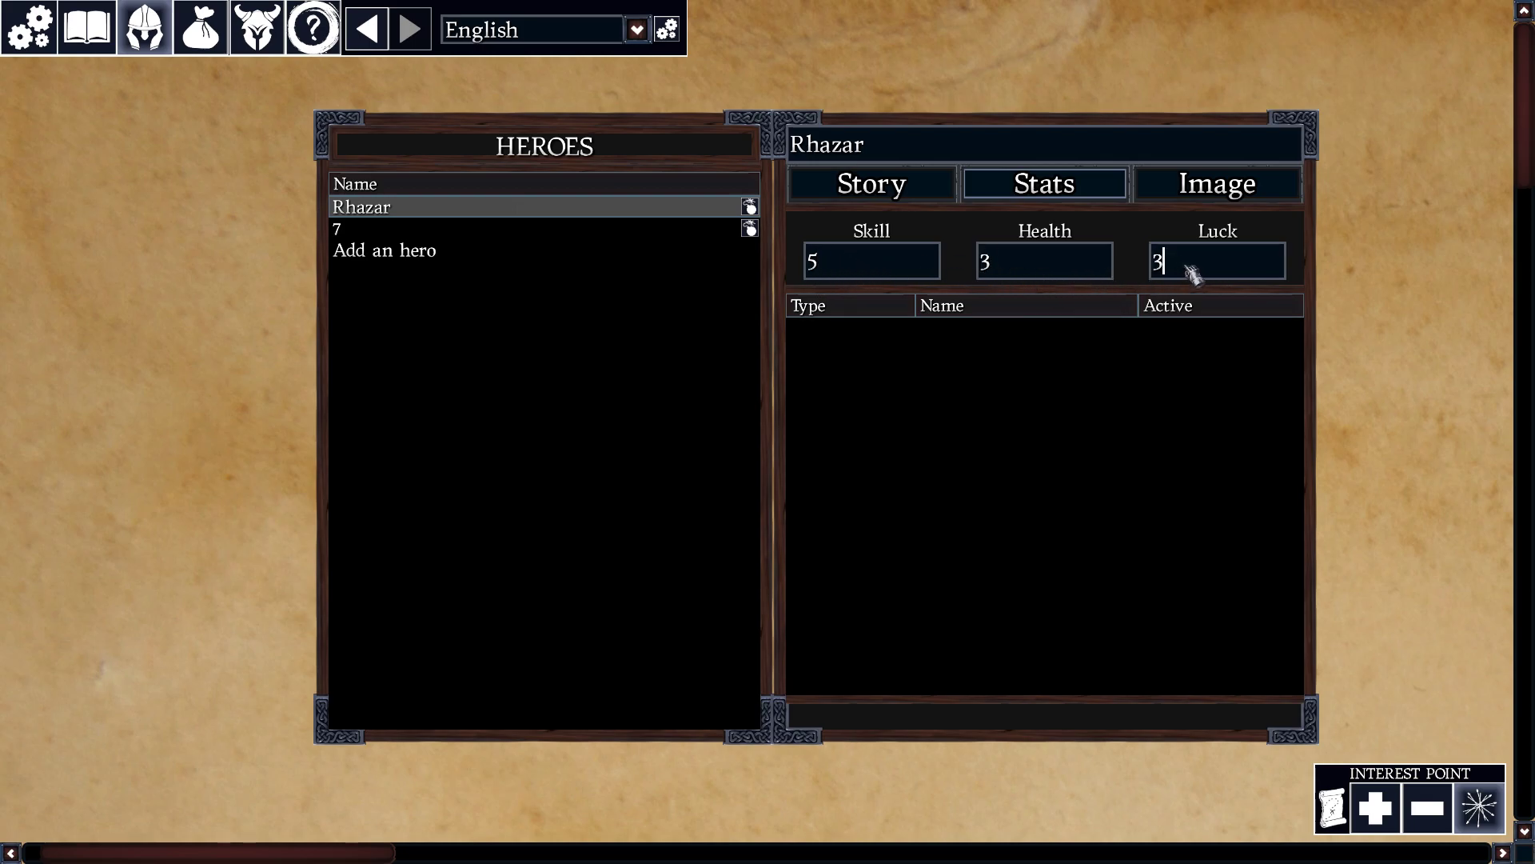
Step: View Rhazar's story and image settings, and rename the second hero "Skerion"
click(878, 192)
click(1191, 196)
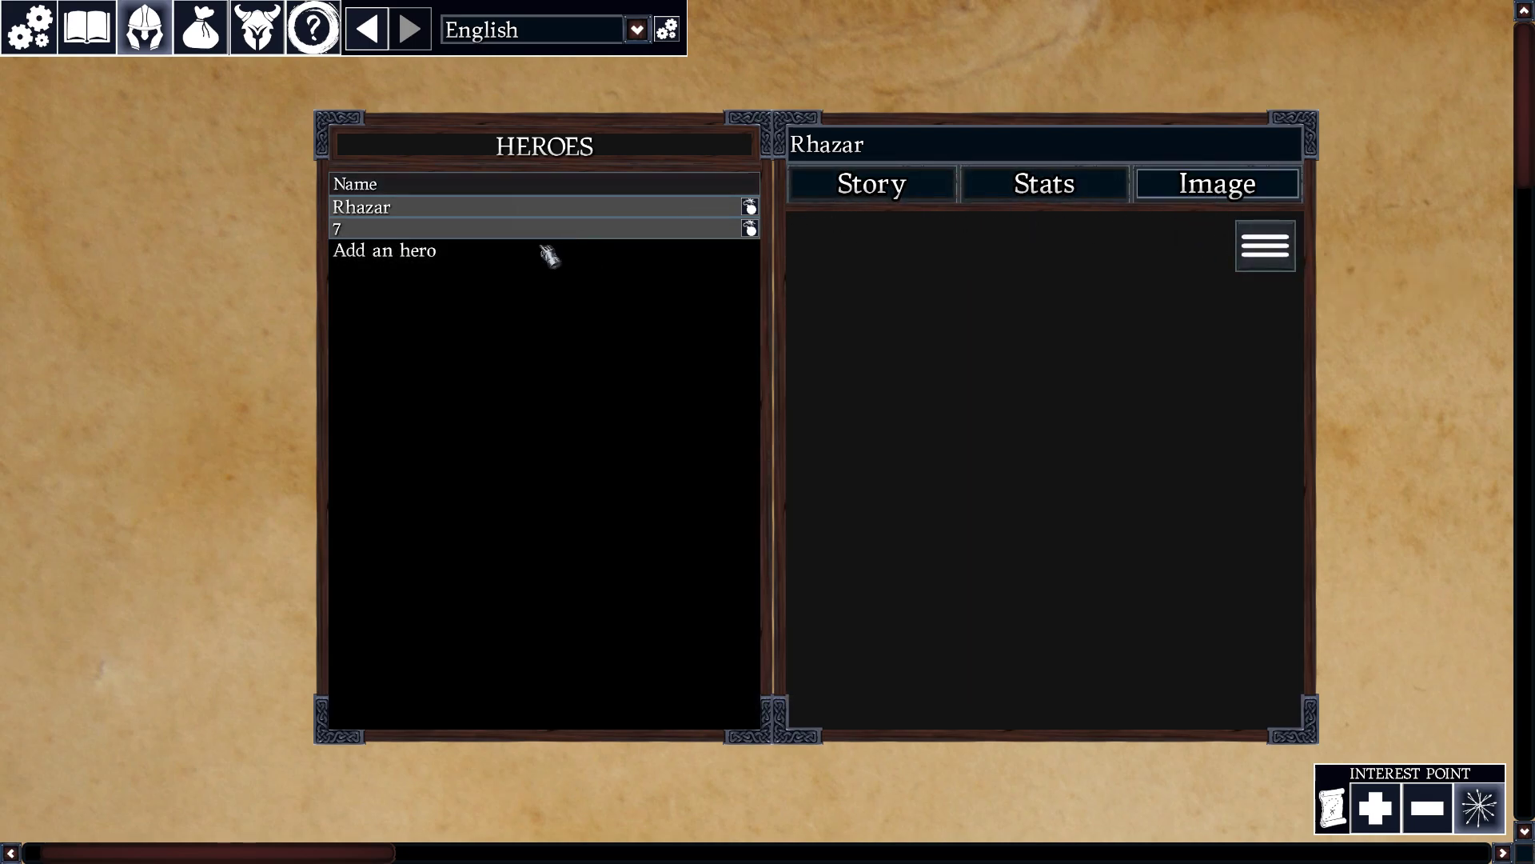
click(521, 232)
click(793, 143)
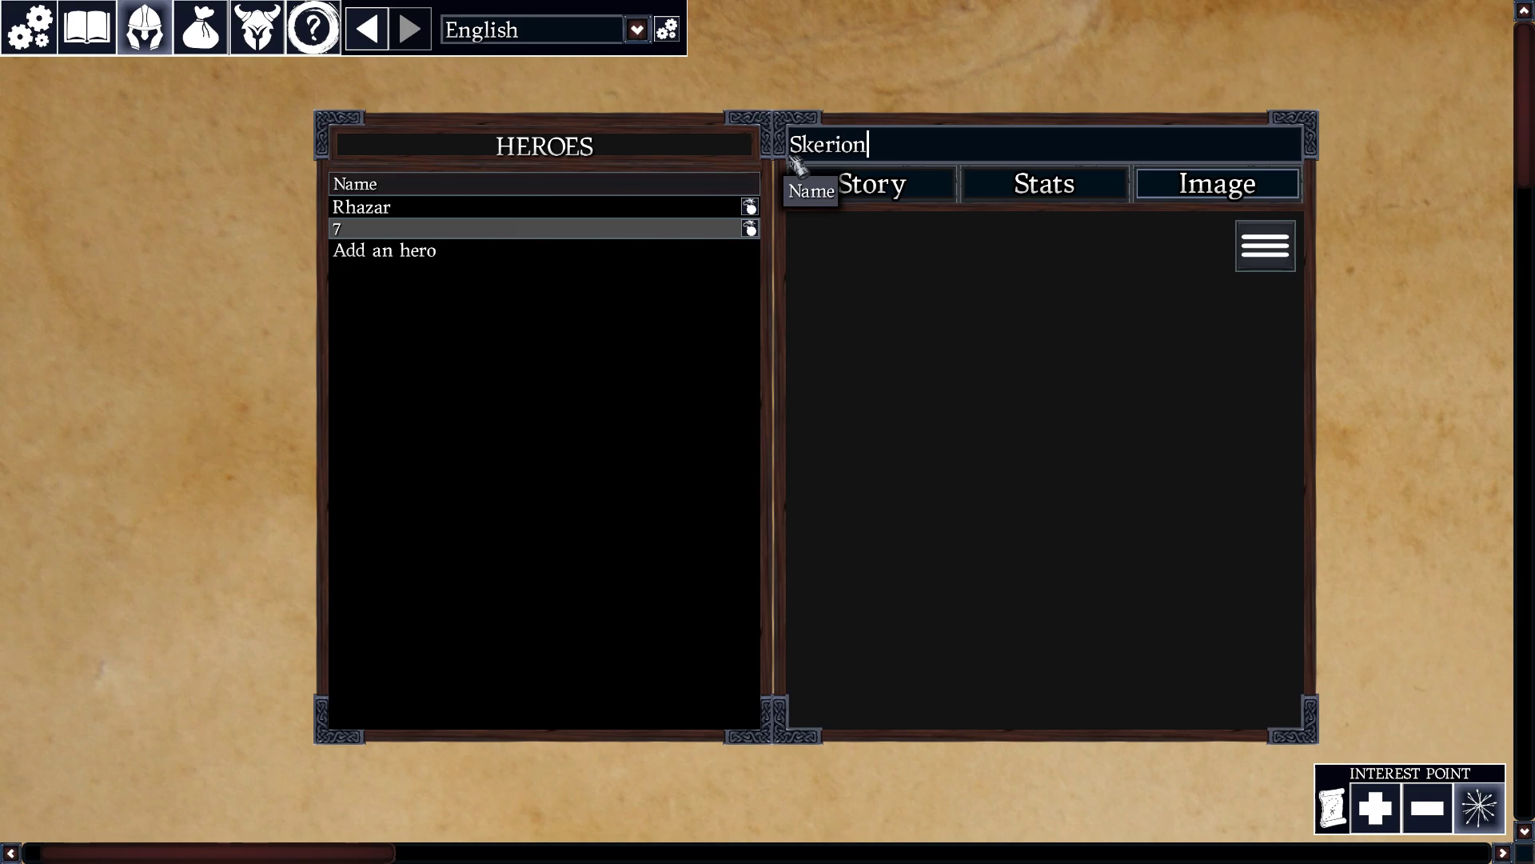
Step: Give Skerion the story description "Another description" and set the stats to Skill 3, Health 4 and Luck 3
click(875, 185)
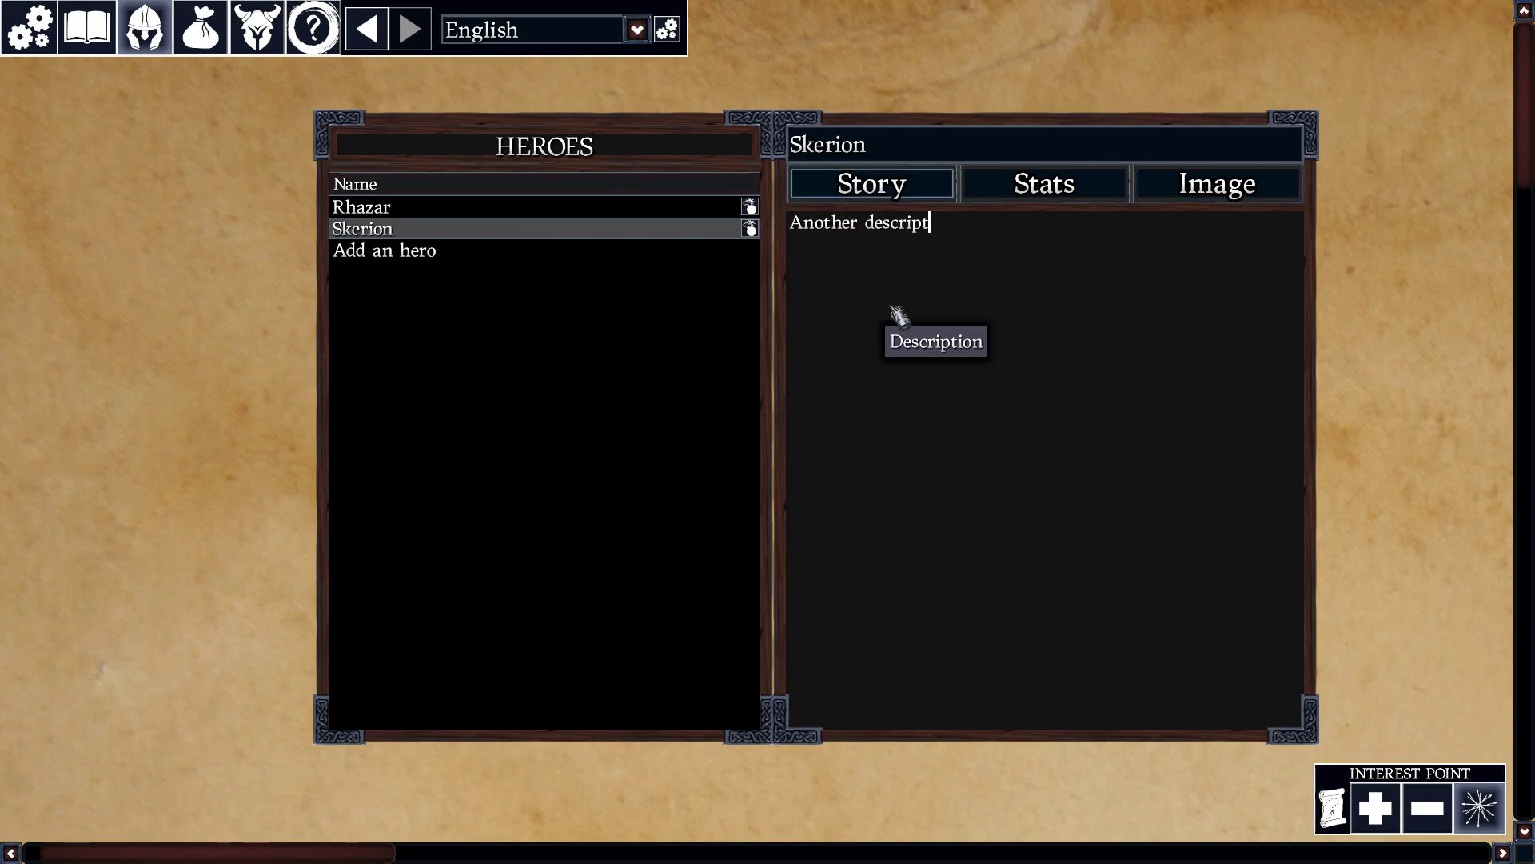
click(1032, 186)
click(824, 274)
text(3)
click(992, 275)
text(4)
click(1158, 277)
text(3)
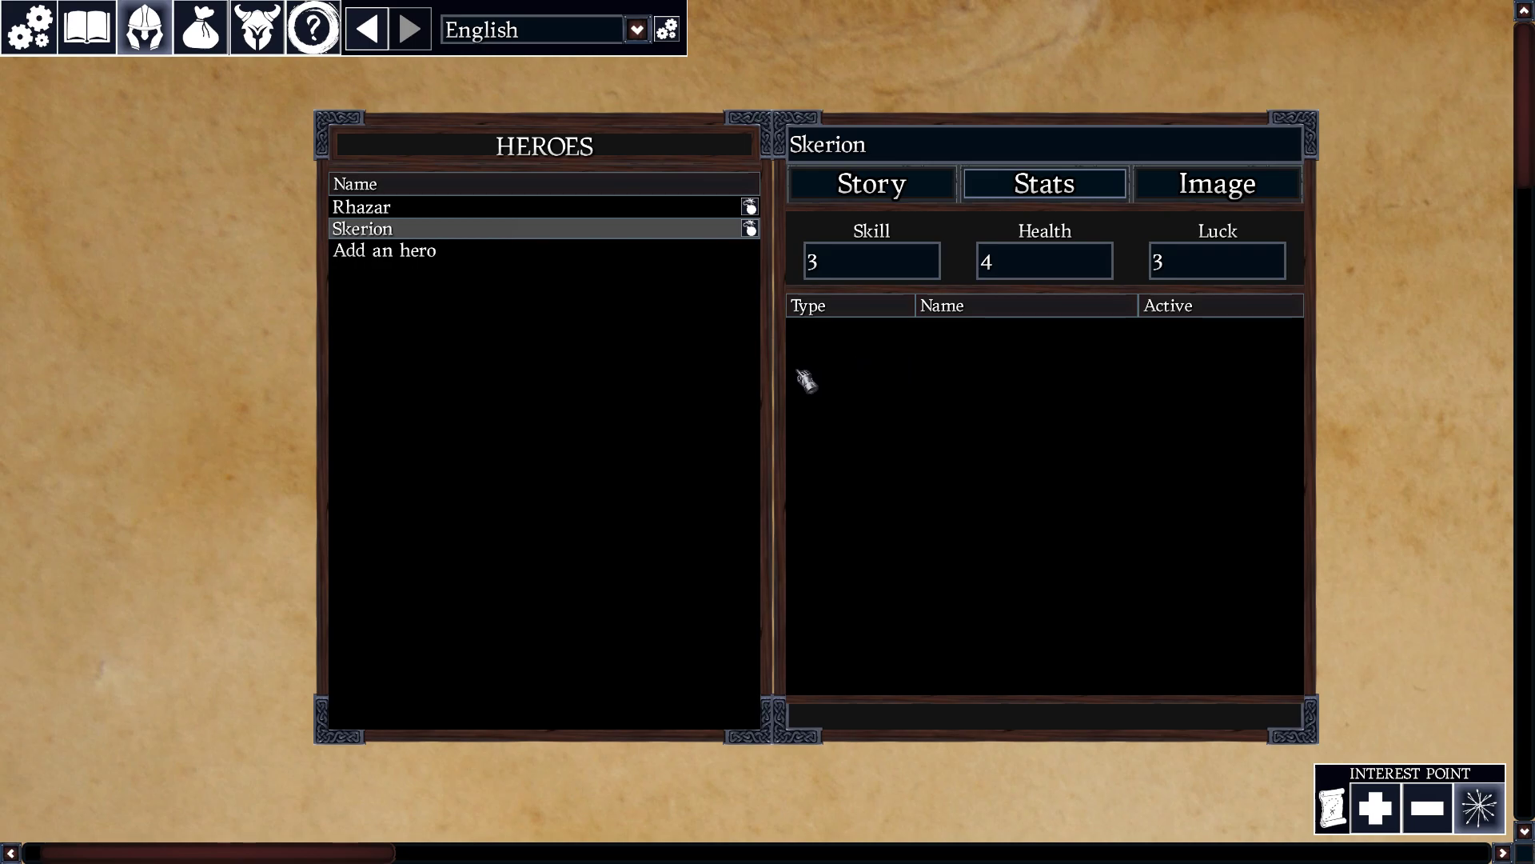
Step: Add two resource slots of type Weapon named "Main Weapon" and "Secondary Weapon"
click(171, 44)
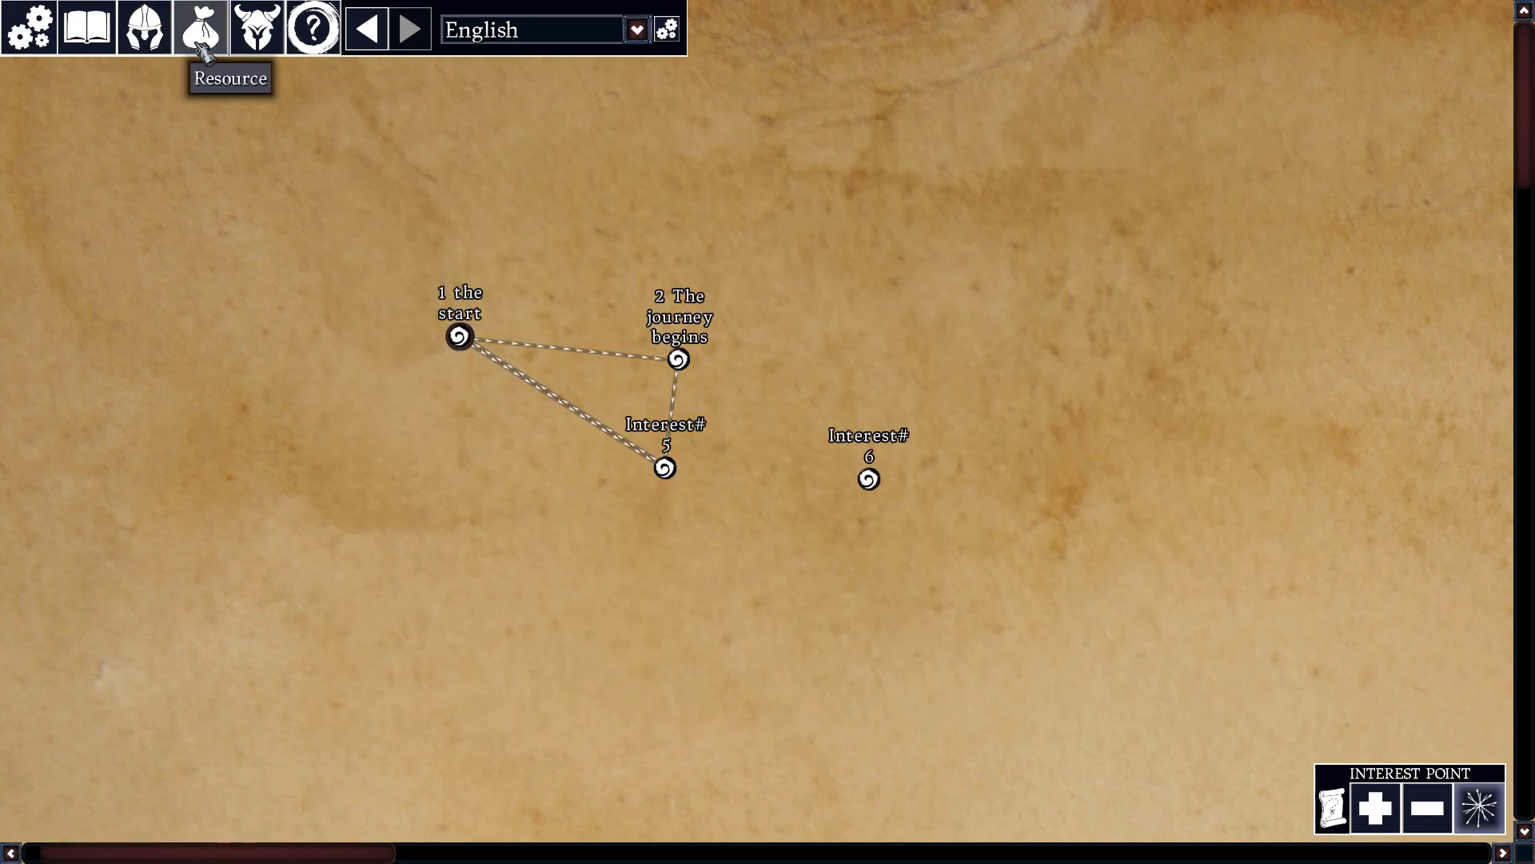
click(201, 46)
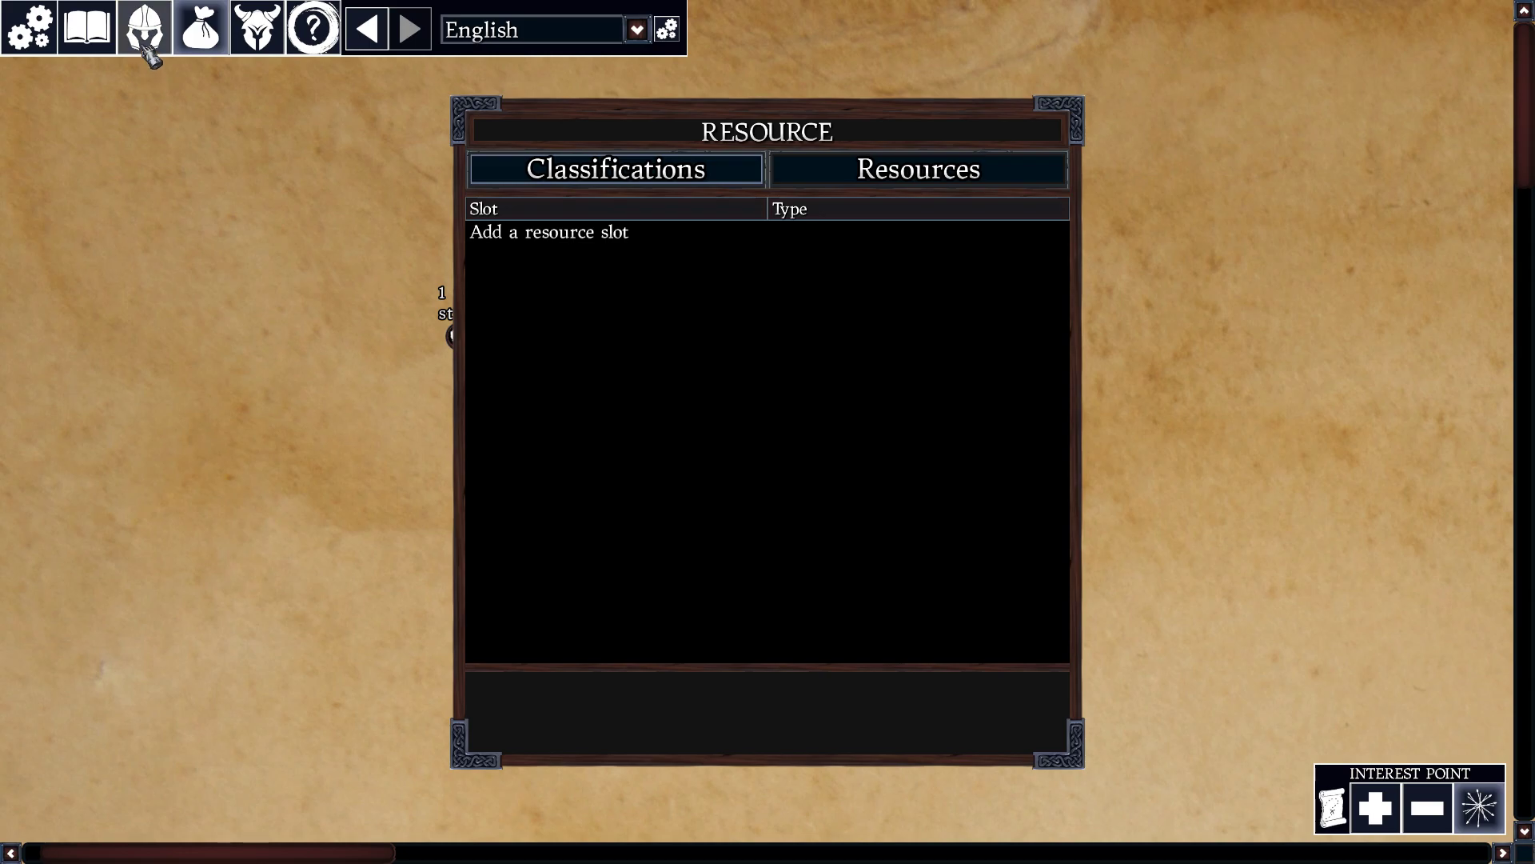
click(508, 244)
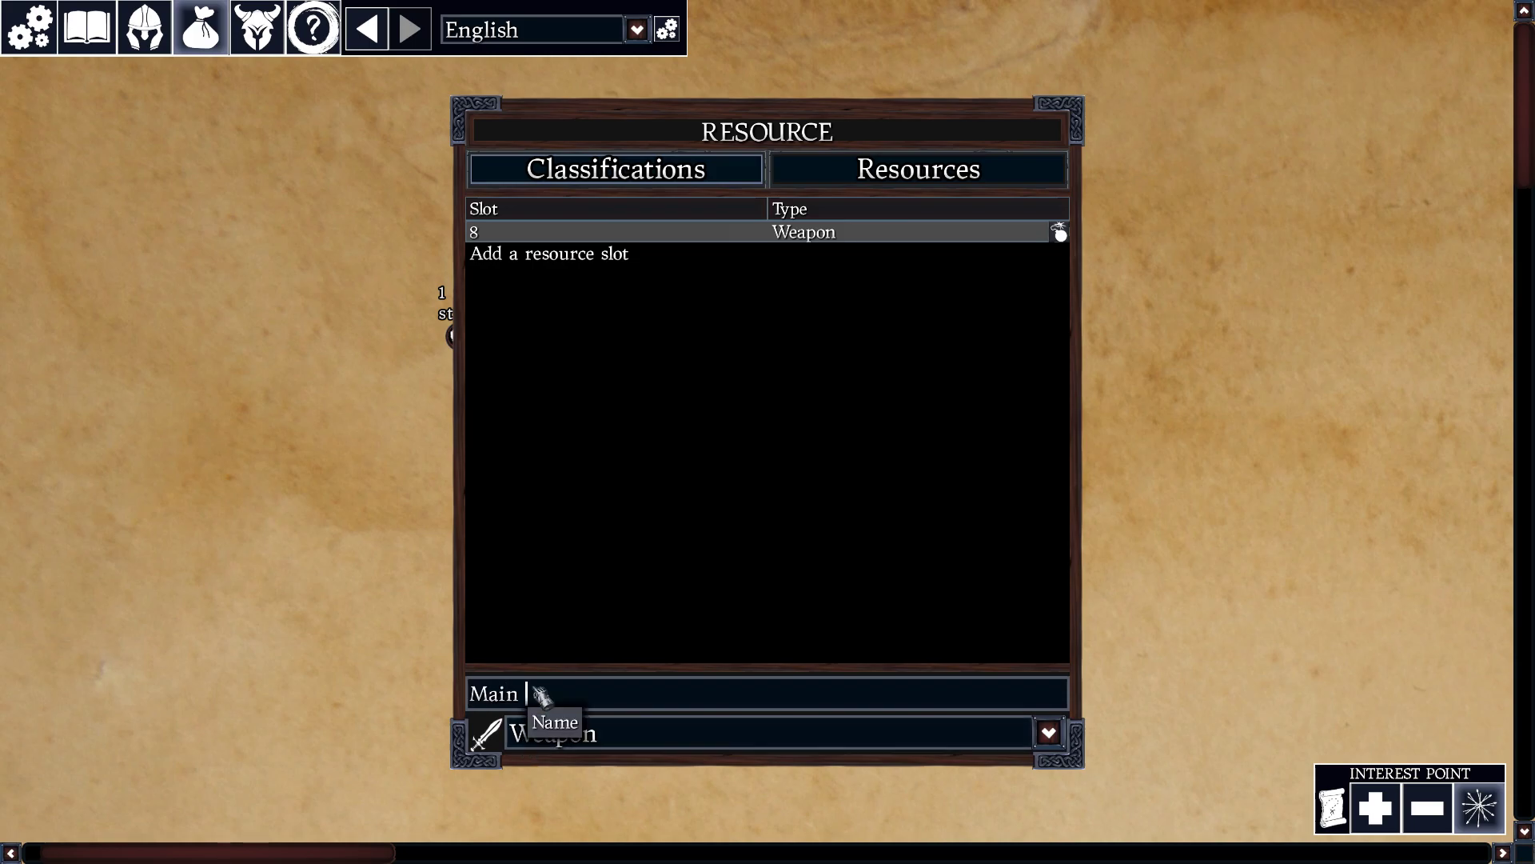
text(Main Weapon)
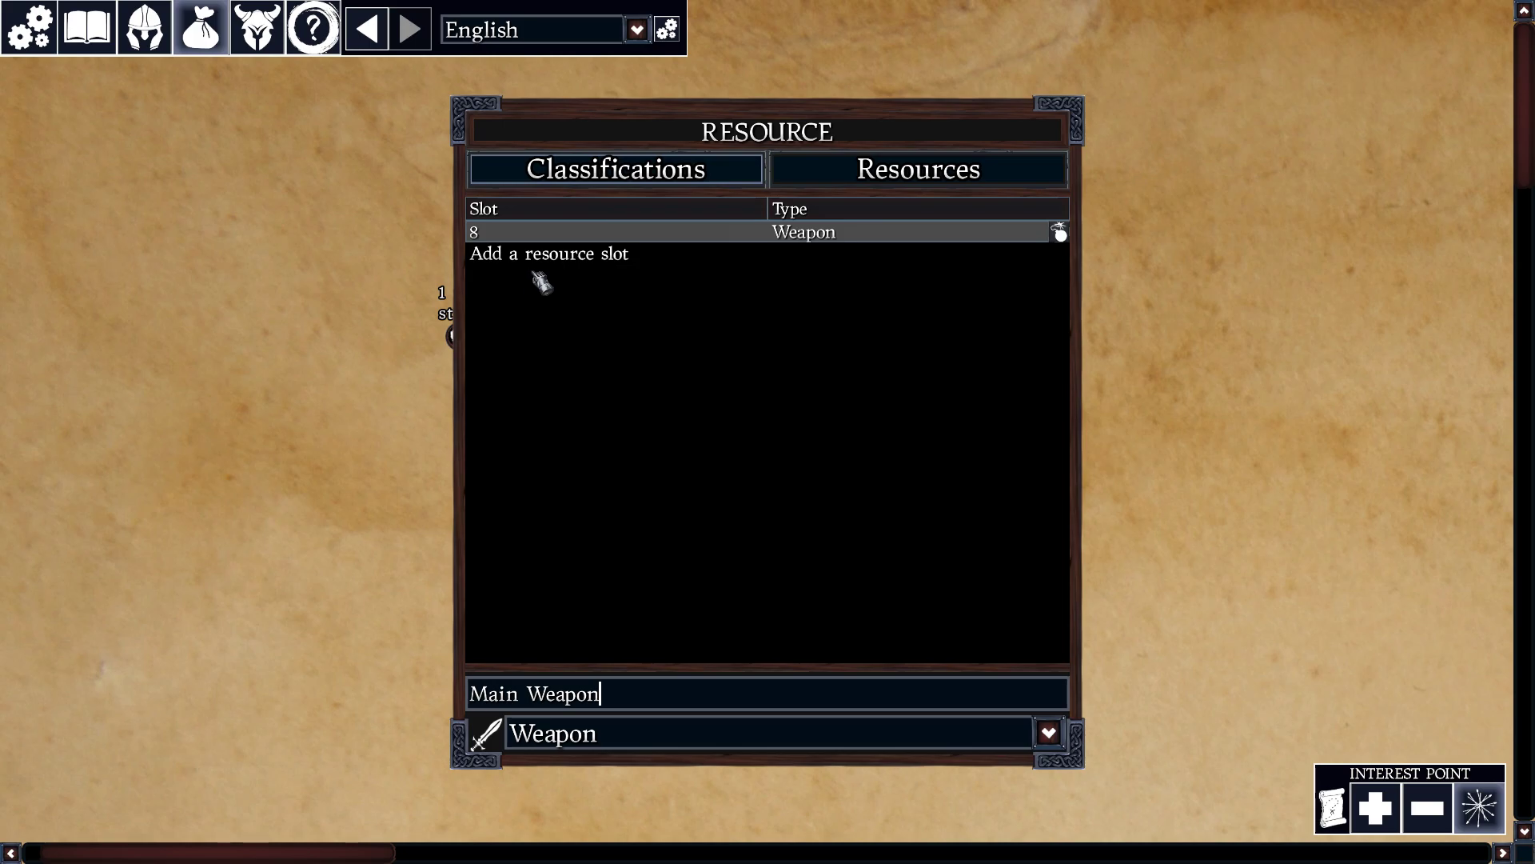
click(538, 264)
drag(487, 686, 472, 694)
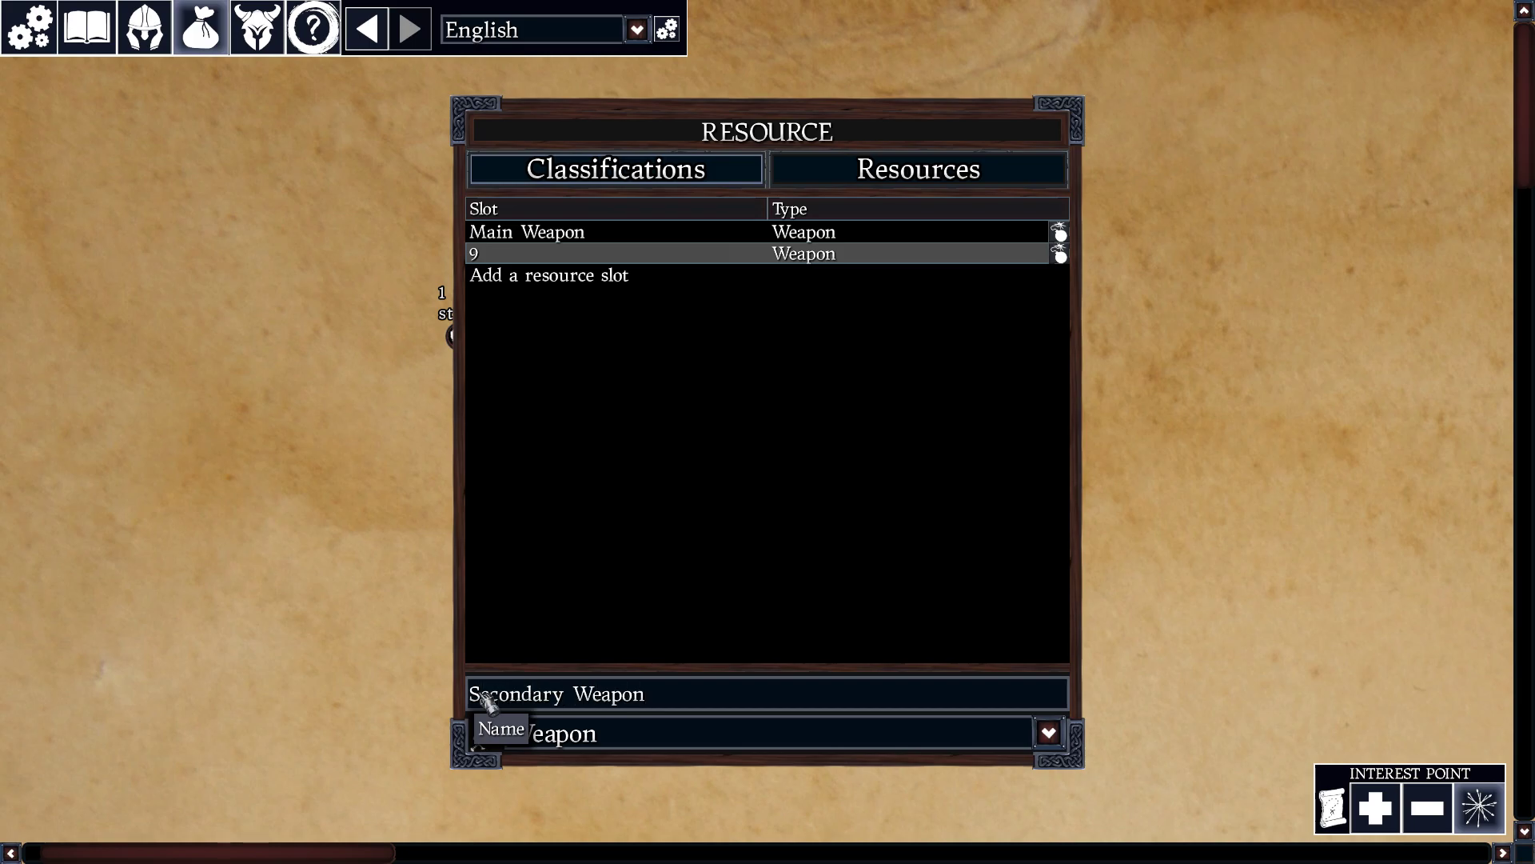
click(630, 424)
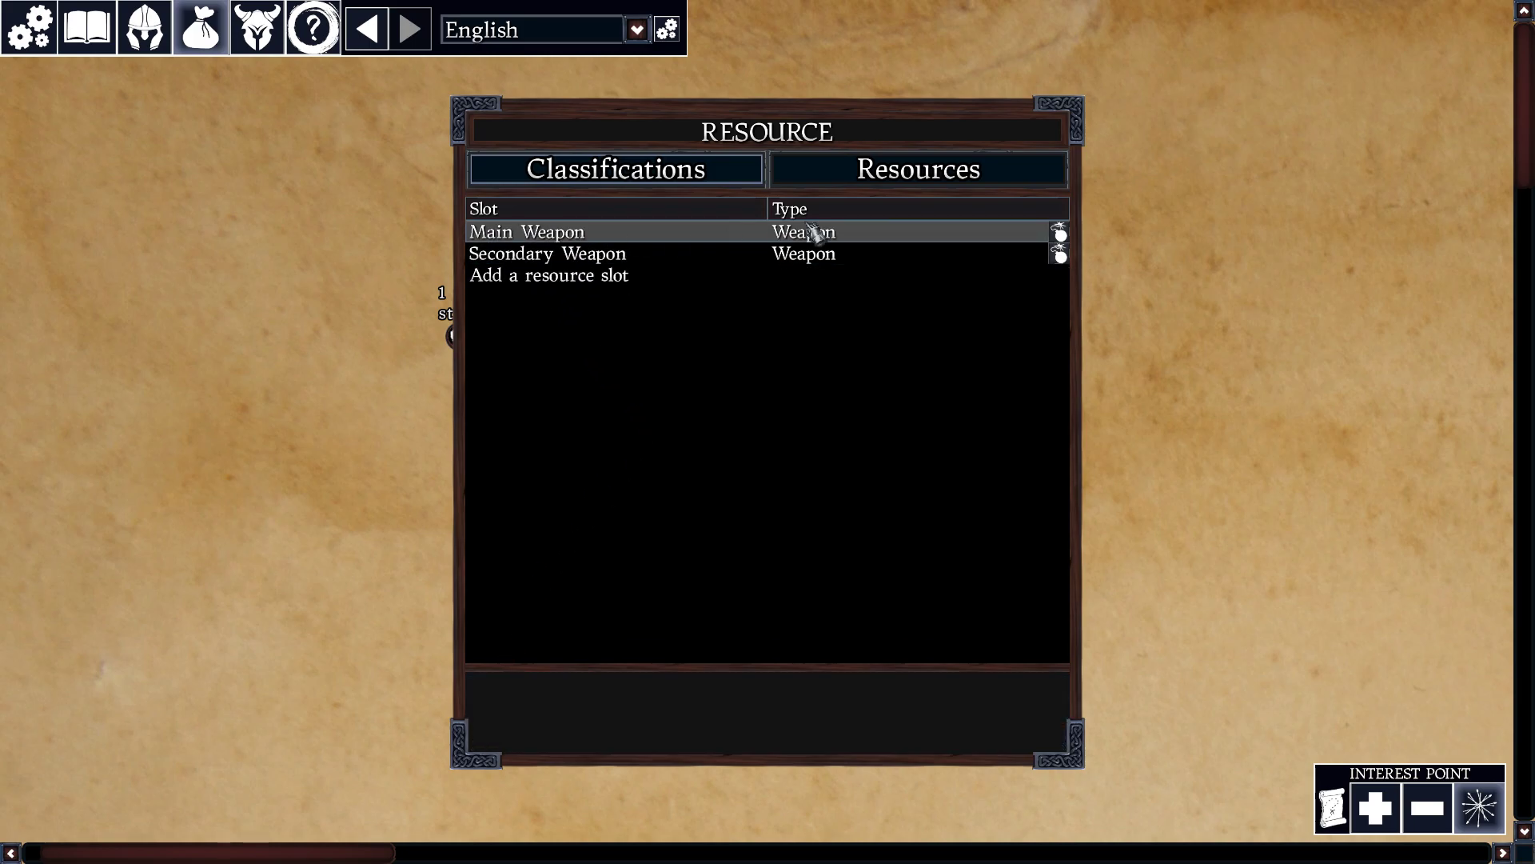
Step: Add a resource object named "Sword" and assign it to both the Main Weapon and Secondary Weapon slots
click(859, 187)
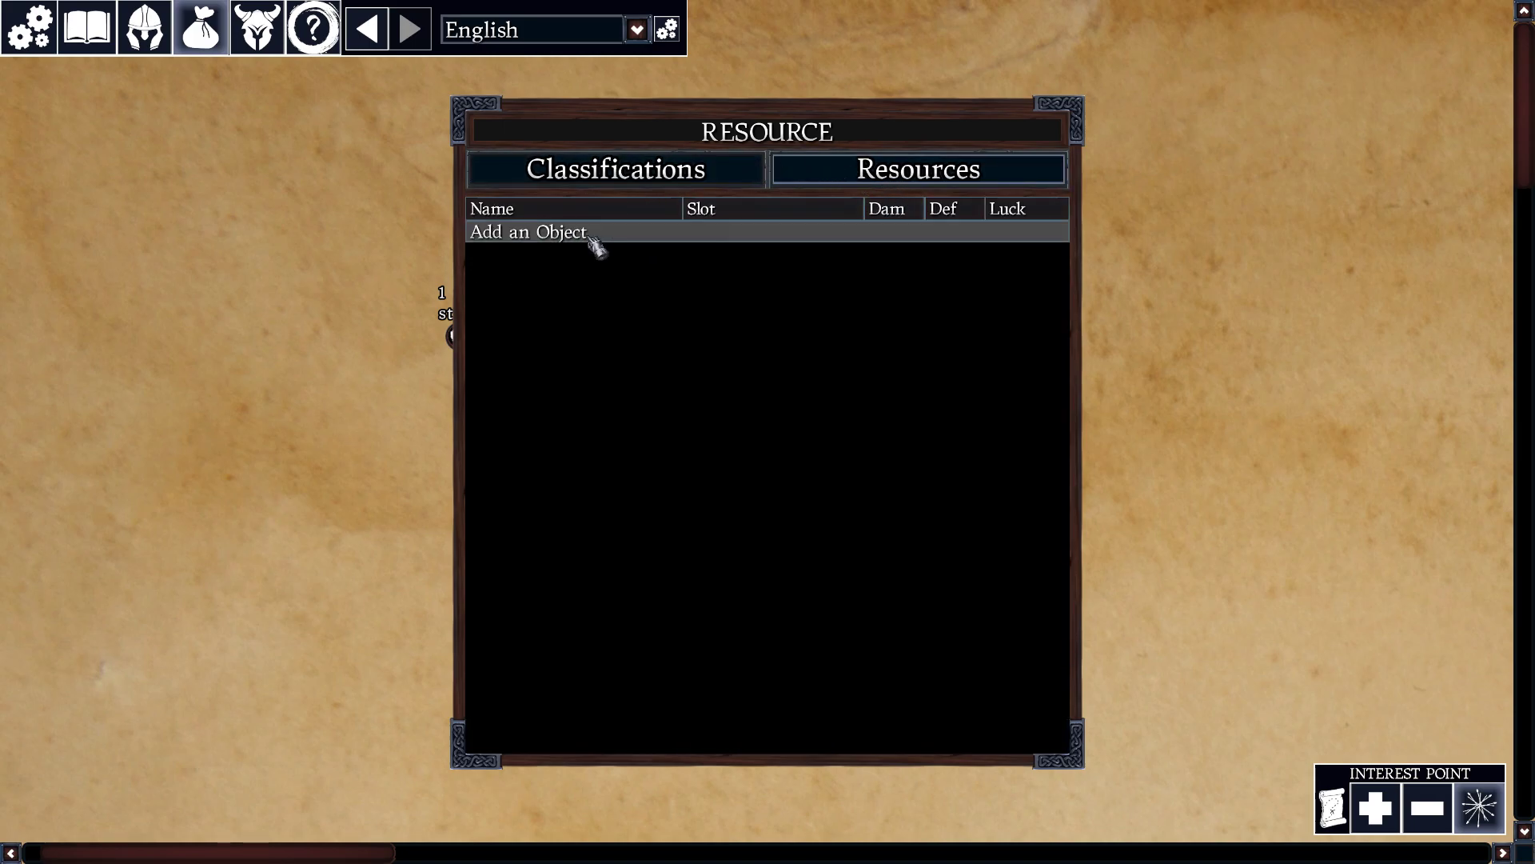
click(592, 238)
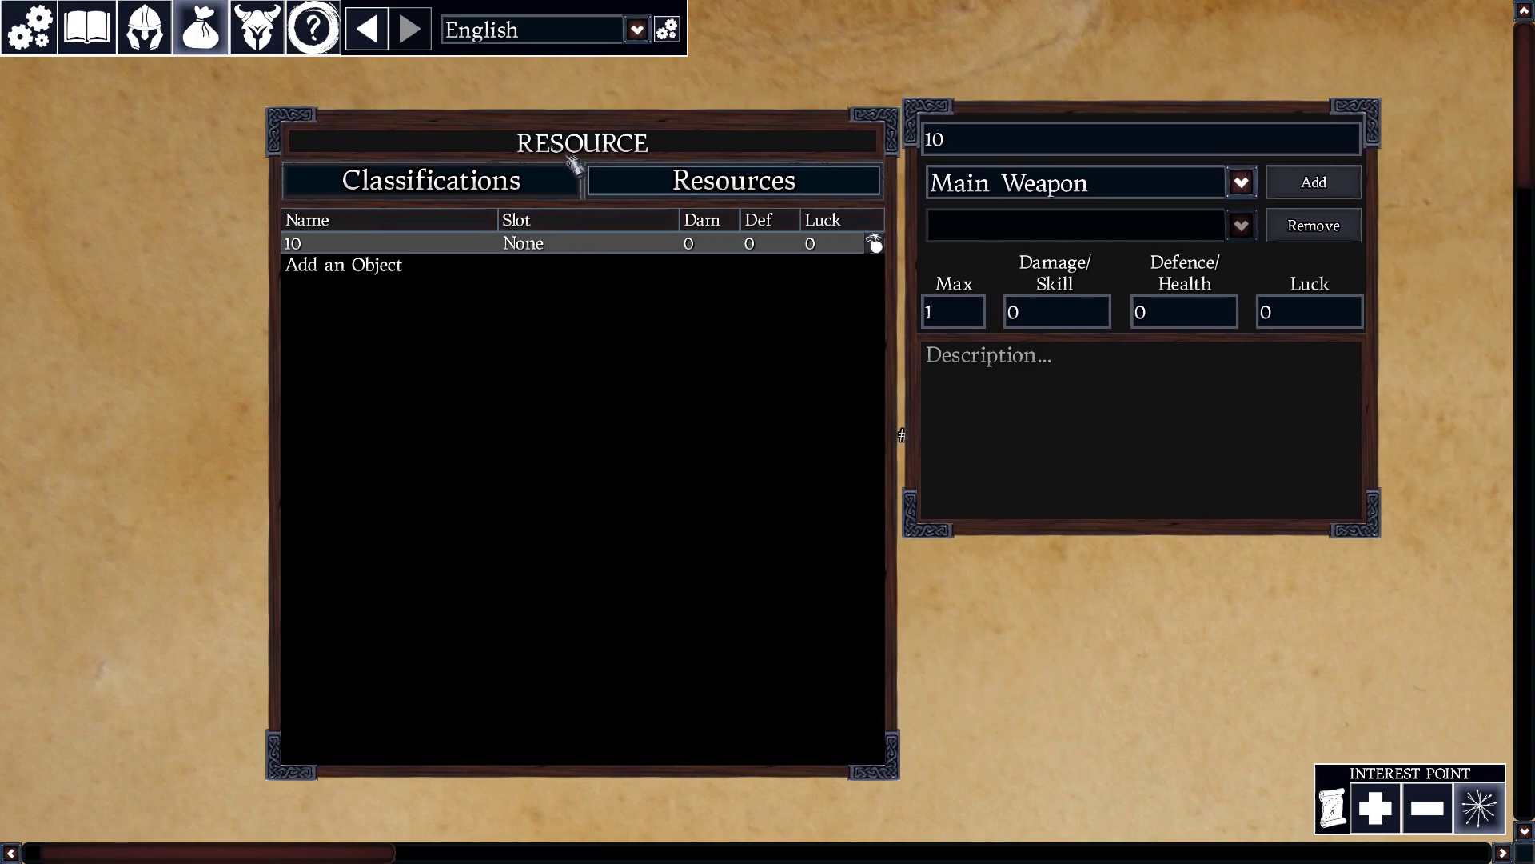
click(969, 196)
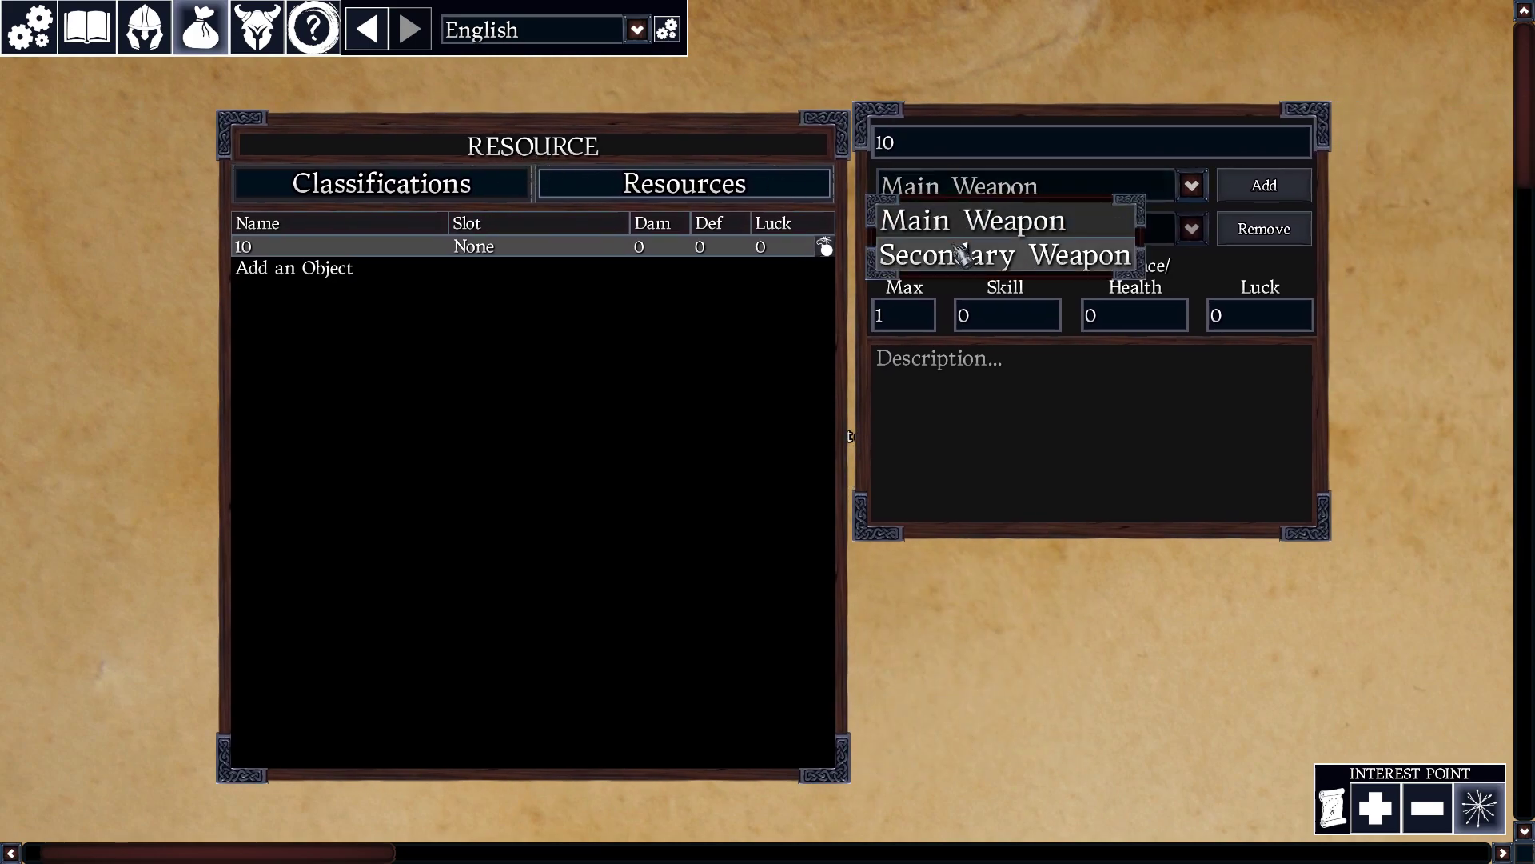
click(946, 193)
click(883, 147)
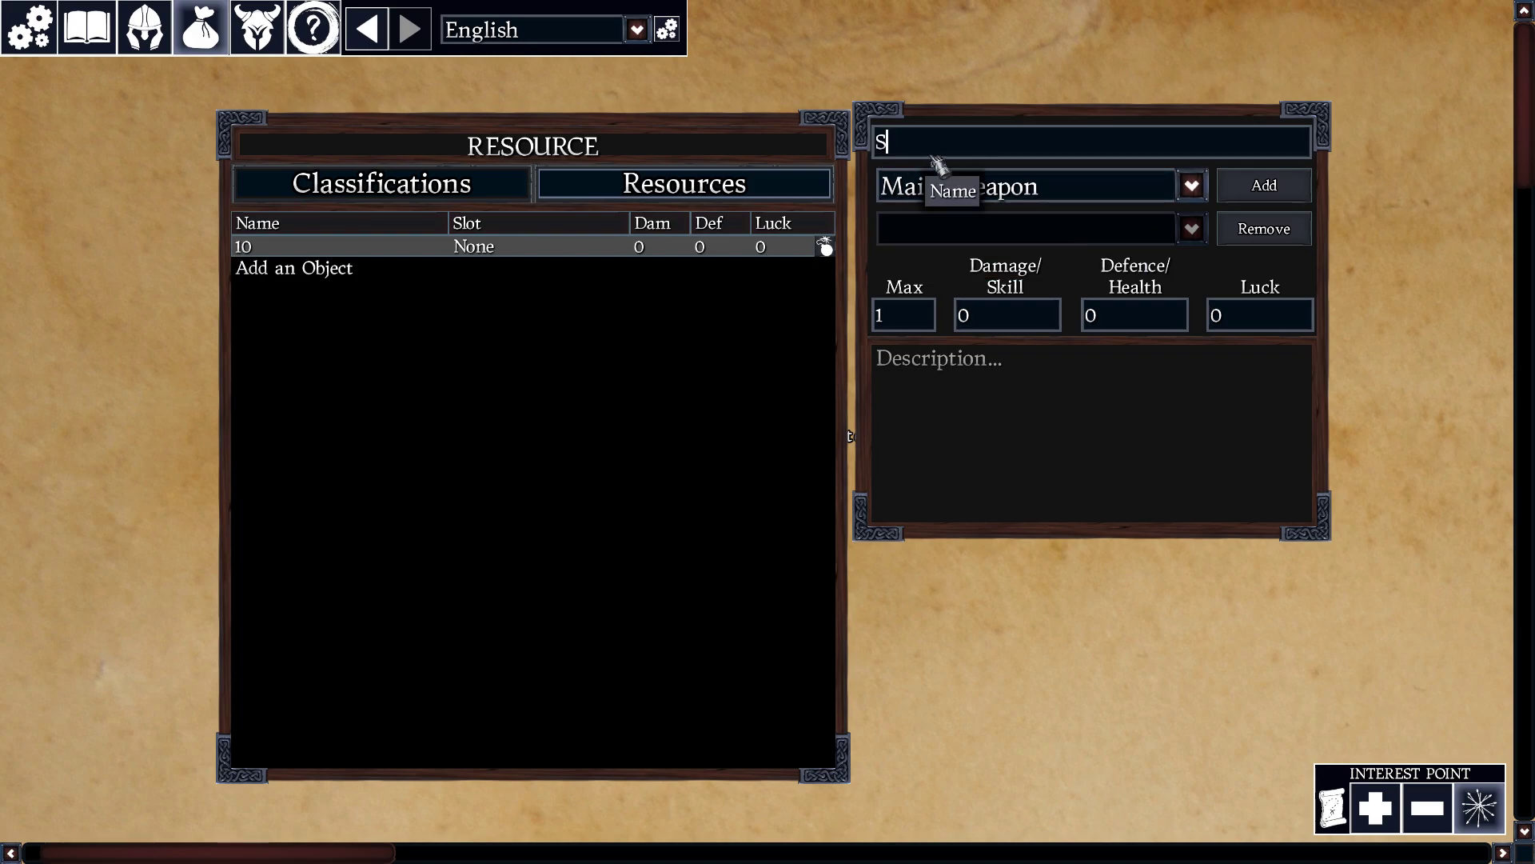
click(1258, 189)
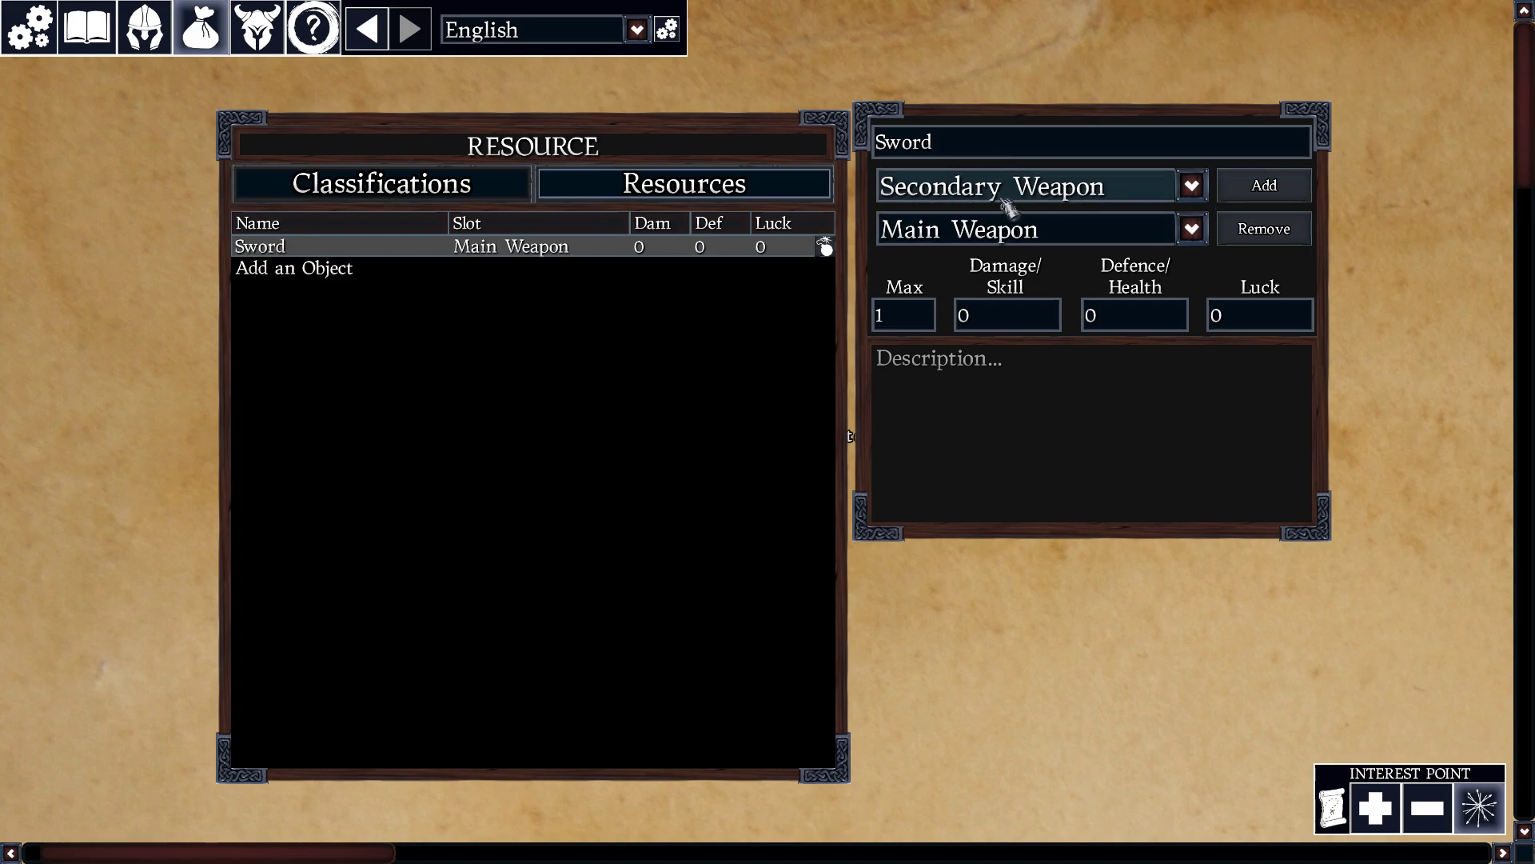
click(1262, 187)
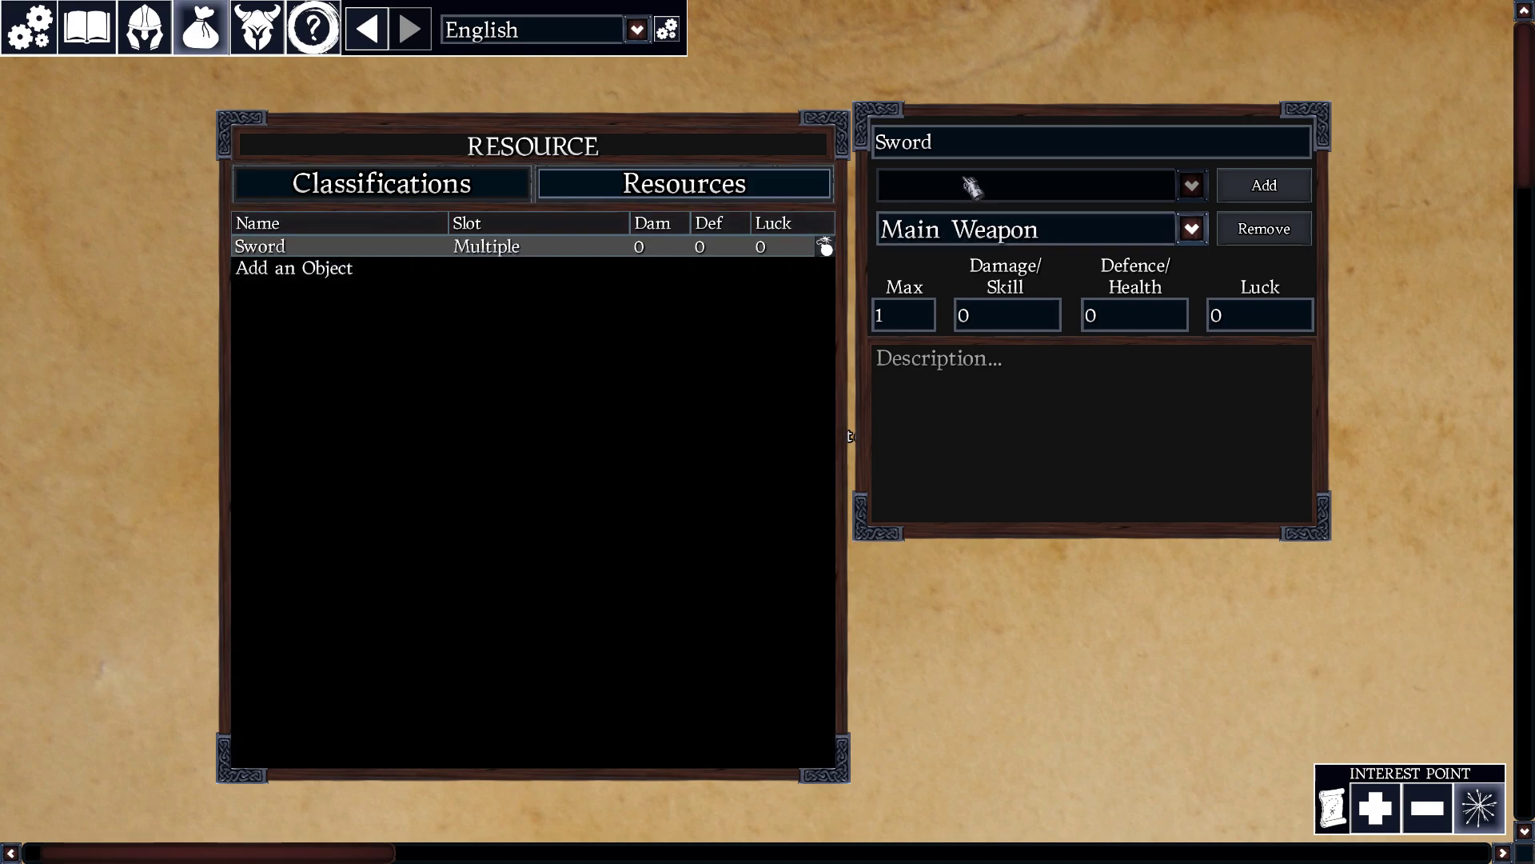
Step: Add a second resource object named "Fistweapon" and assign it to the Secondary Weapon slot
click(493, 271)
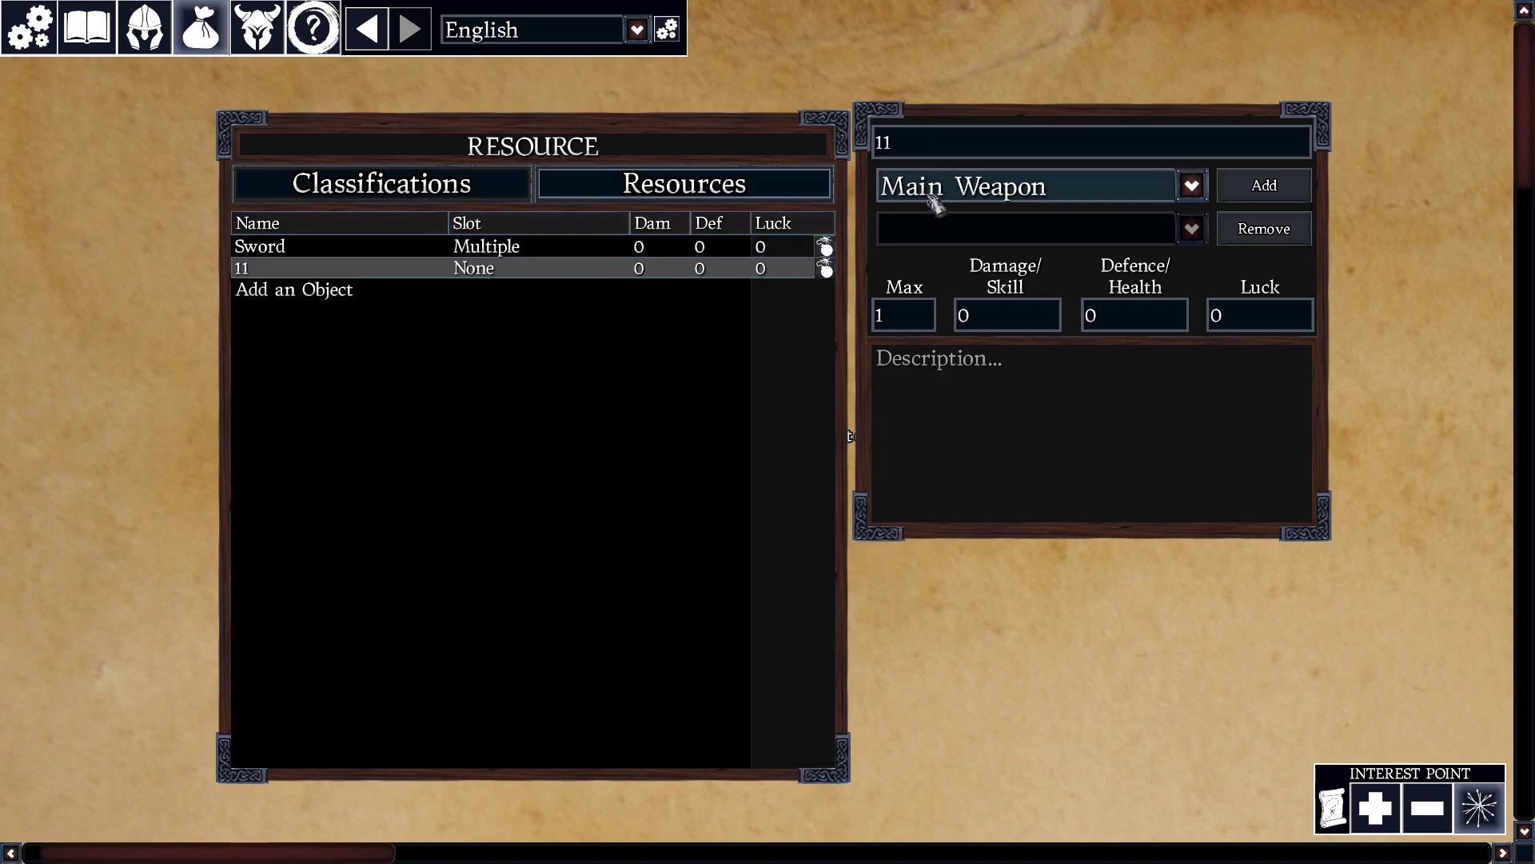
drag(890, 151, 869, 150)
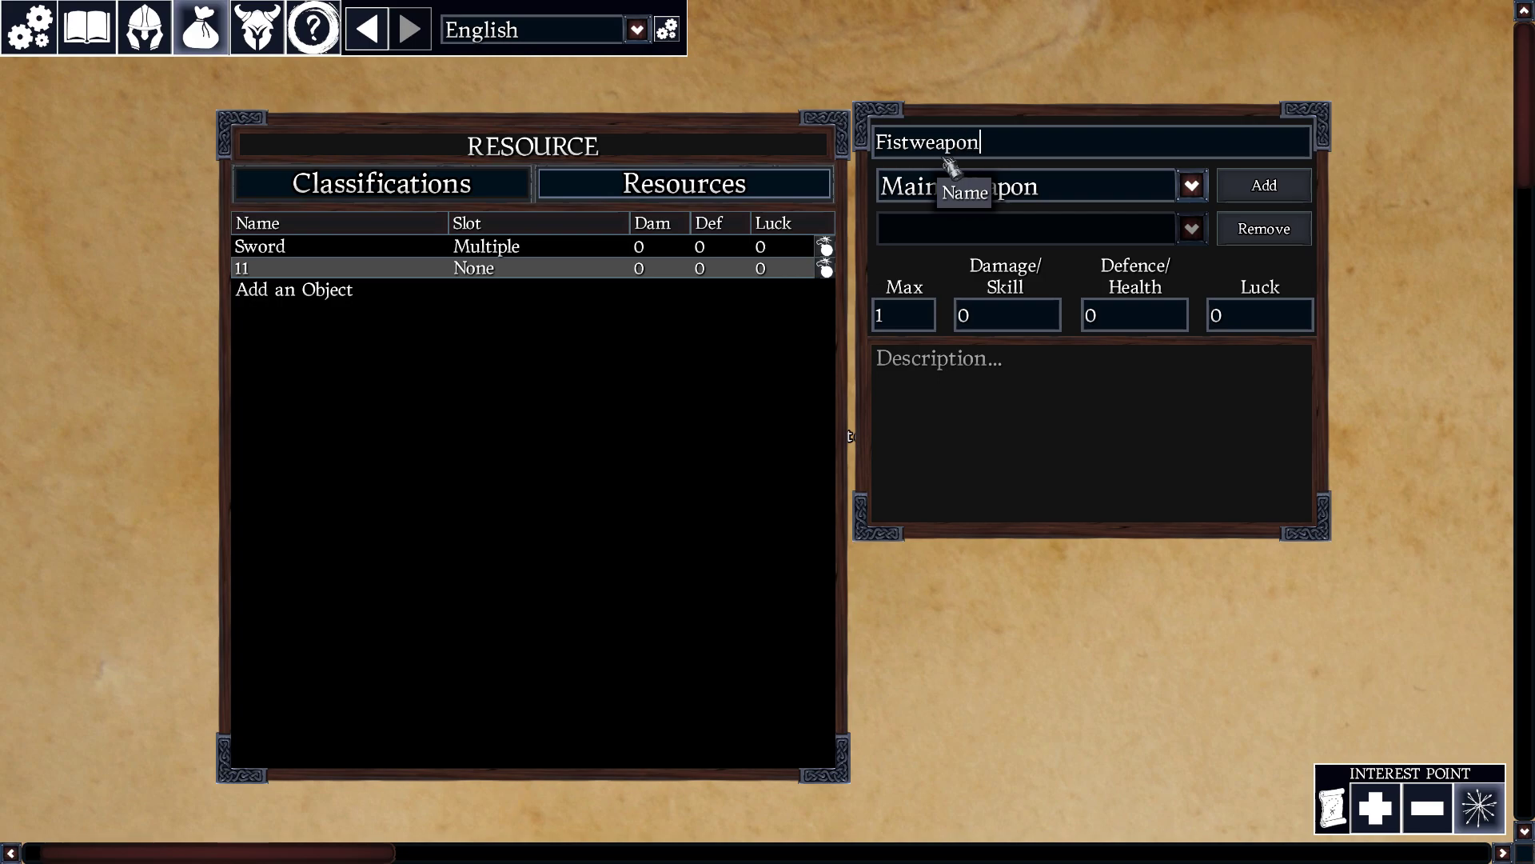
click(955, 184)
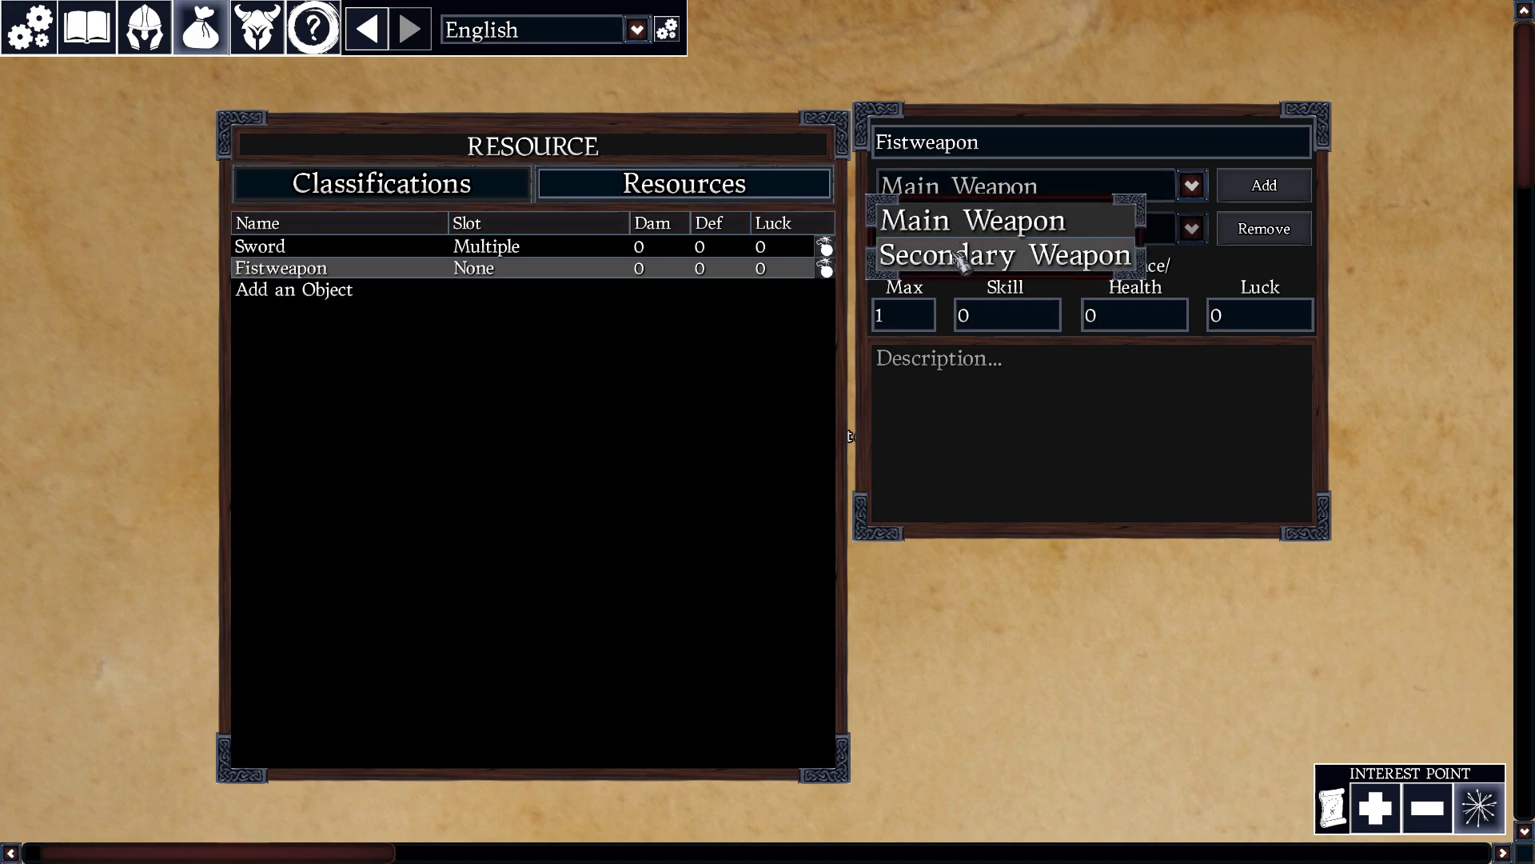
click(962, 257)
click(1227, 190)
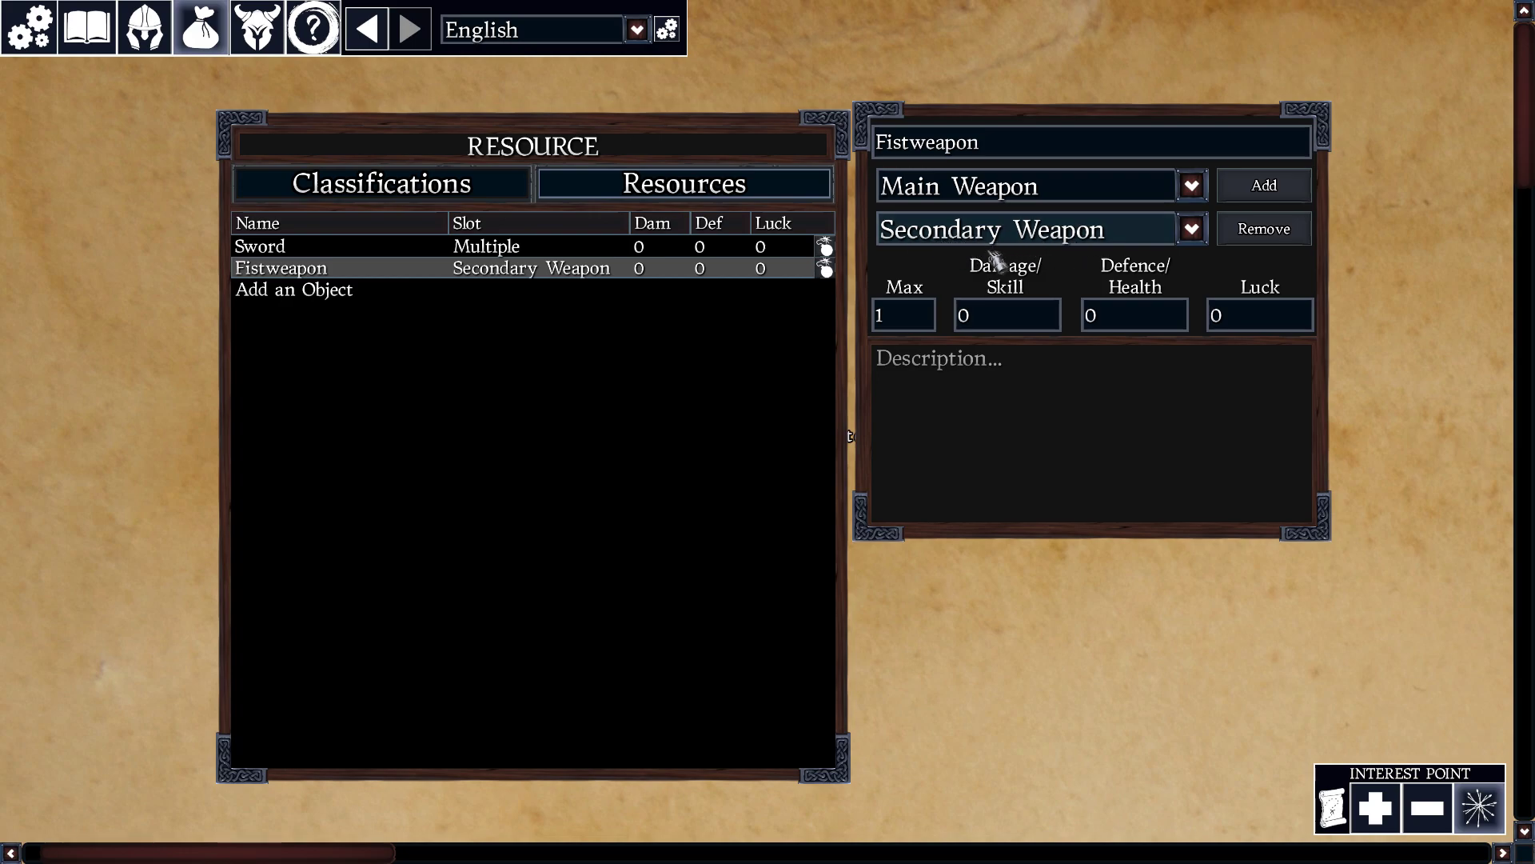
Step: Set the Fistweapon's Damage/Skill to 3, Defence/Health to 2 and Luck to 2
click(963, 315)
text(3)
click(1134, 317)
text(2)
click(1221, 316)
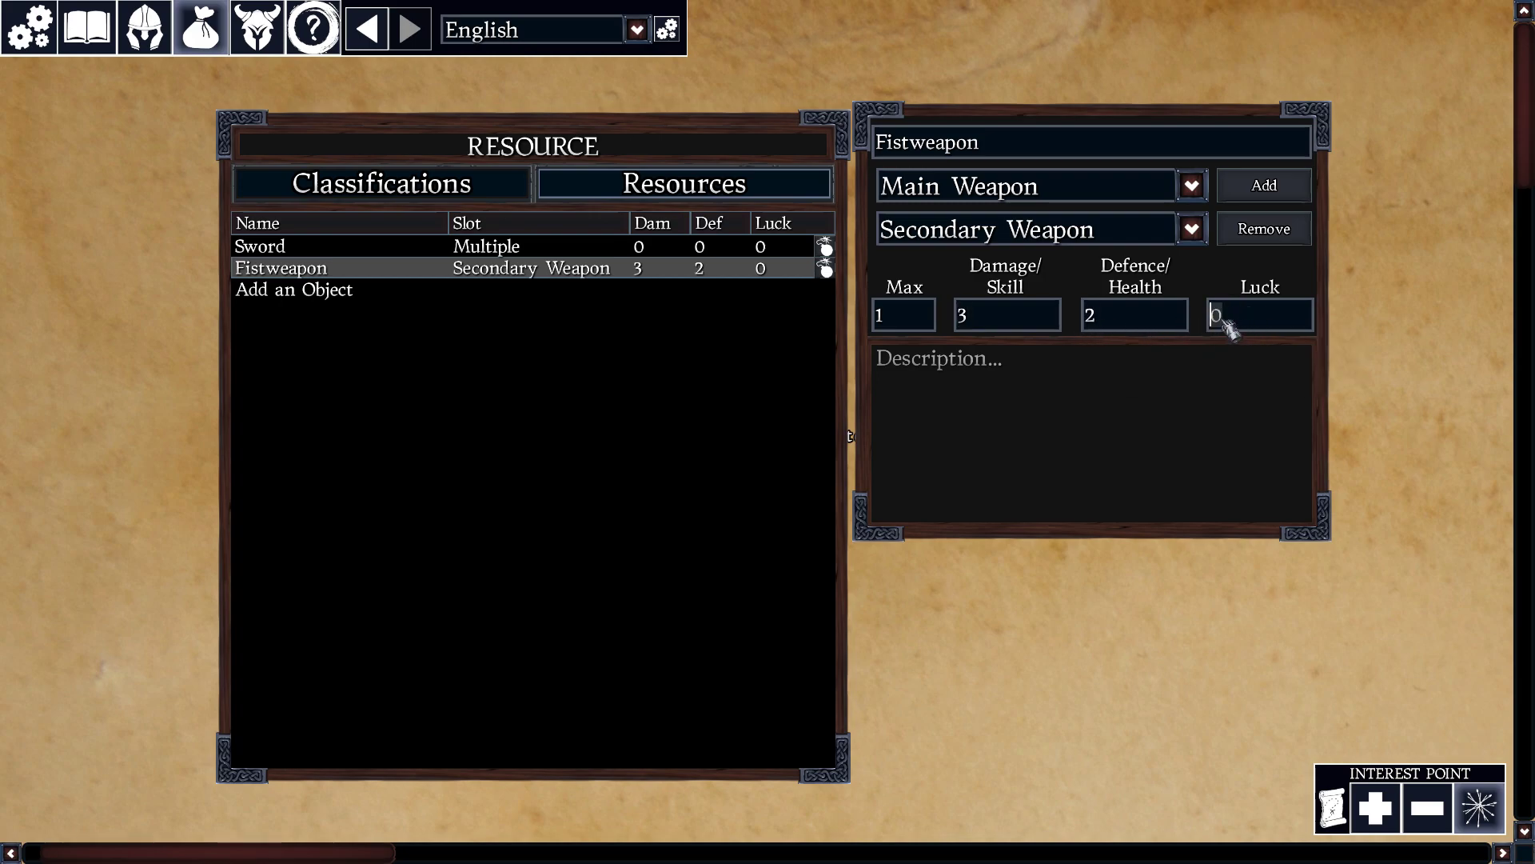
text(2)
Step: Set the Sword's Damage/Skill to 5, Defence/Health to 4 and Luck to 3
click(632, 250)
click(1006, 323)
text(5)
click(1112, 325)
text(4)
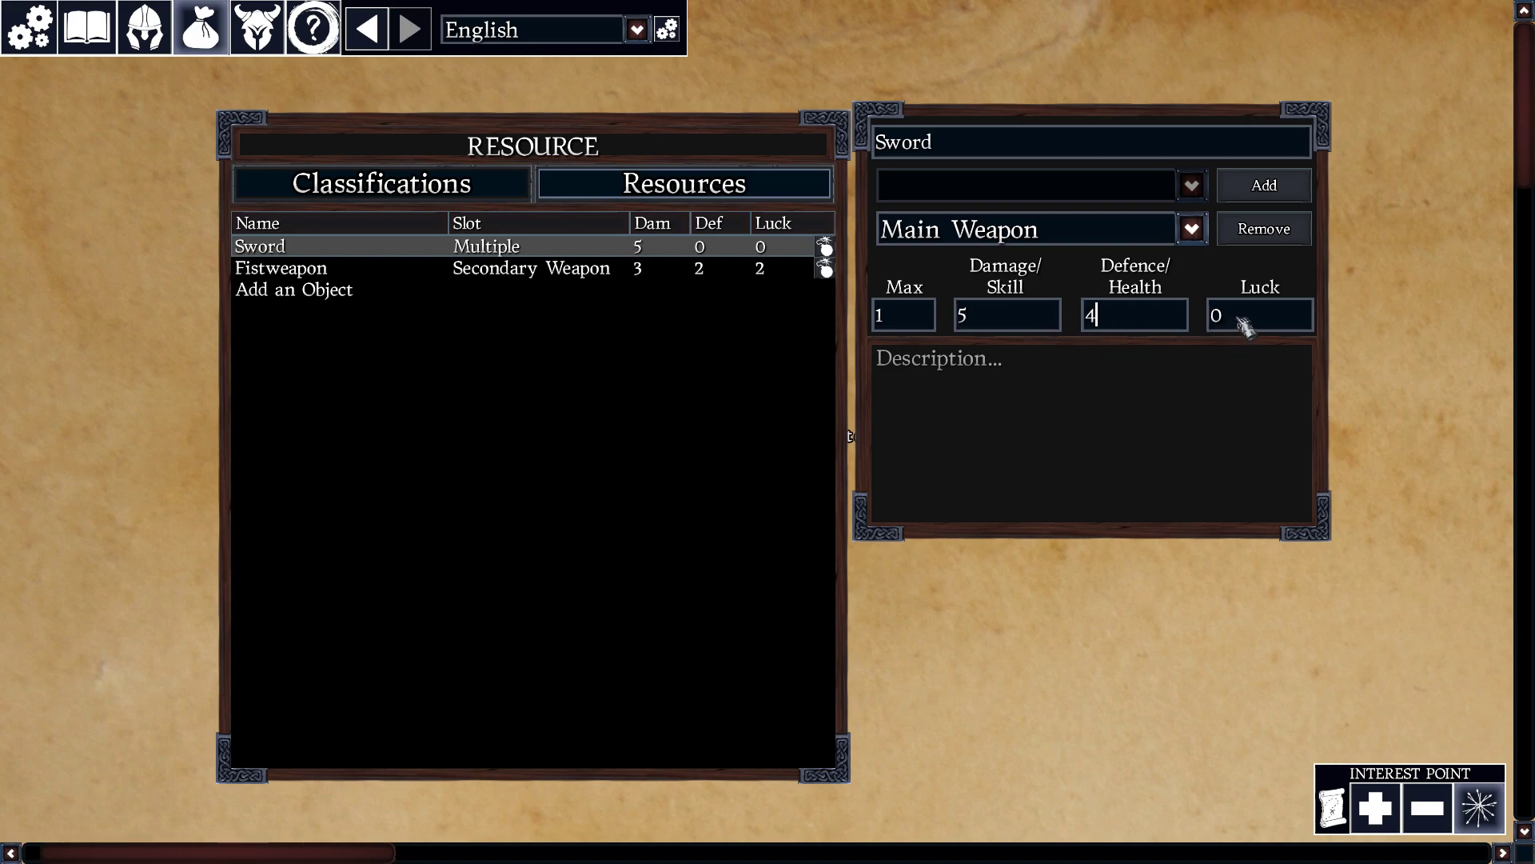
click(1215, 316)
text(3)
click(1020, 329)
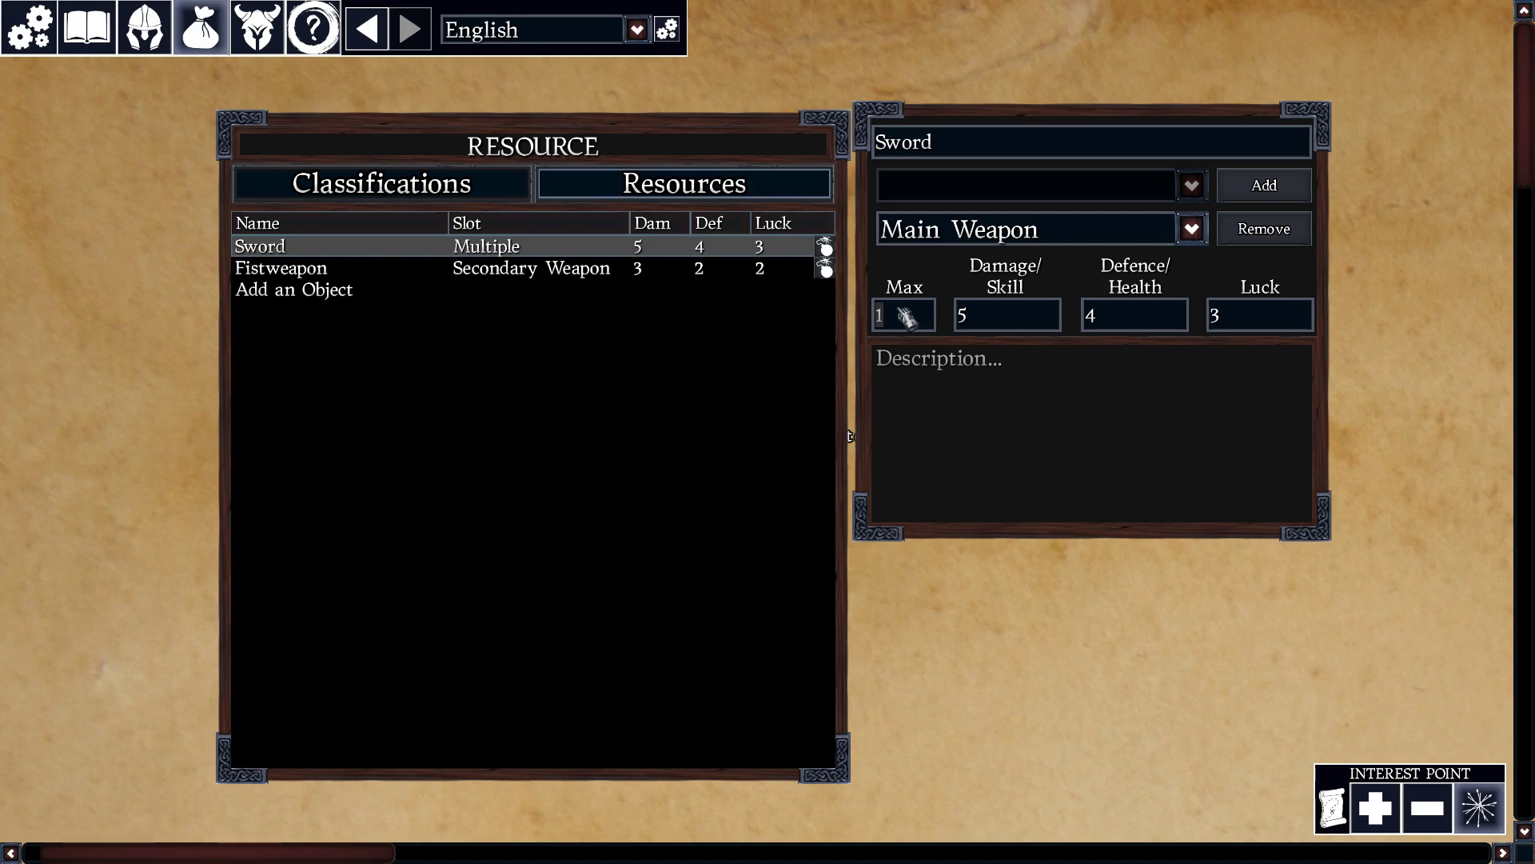
Step: Describe the Sword as "a short sword" and the Fistweapon as "fist weapon"
click(918, 387)
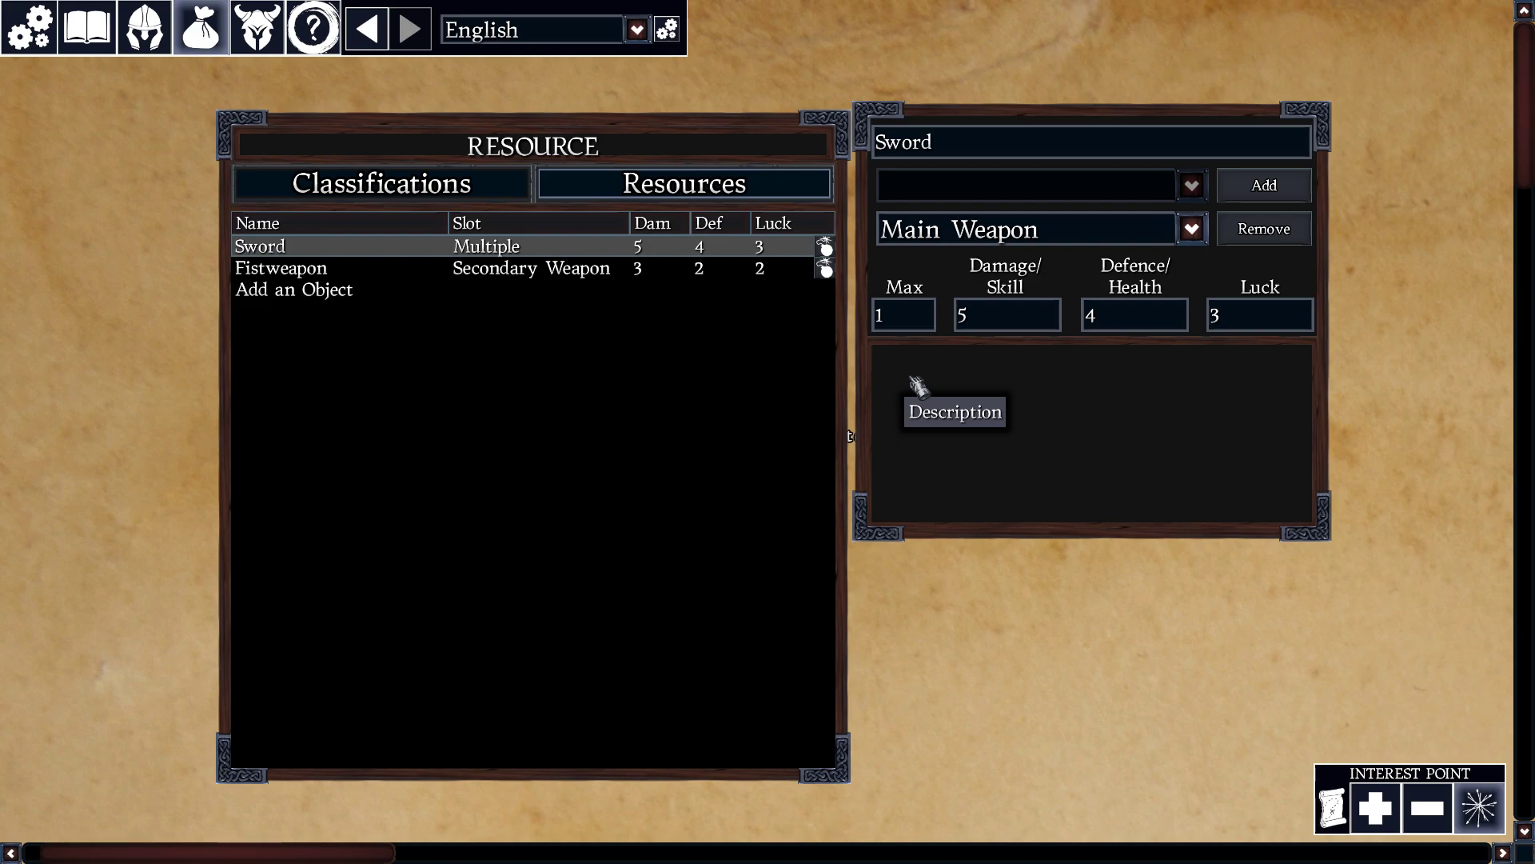
text(a short sword)
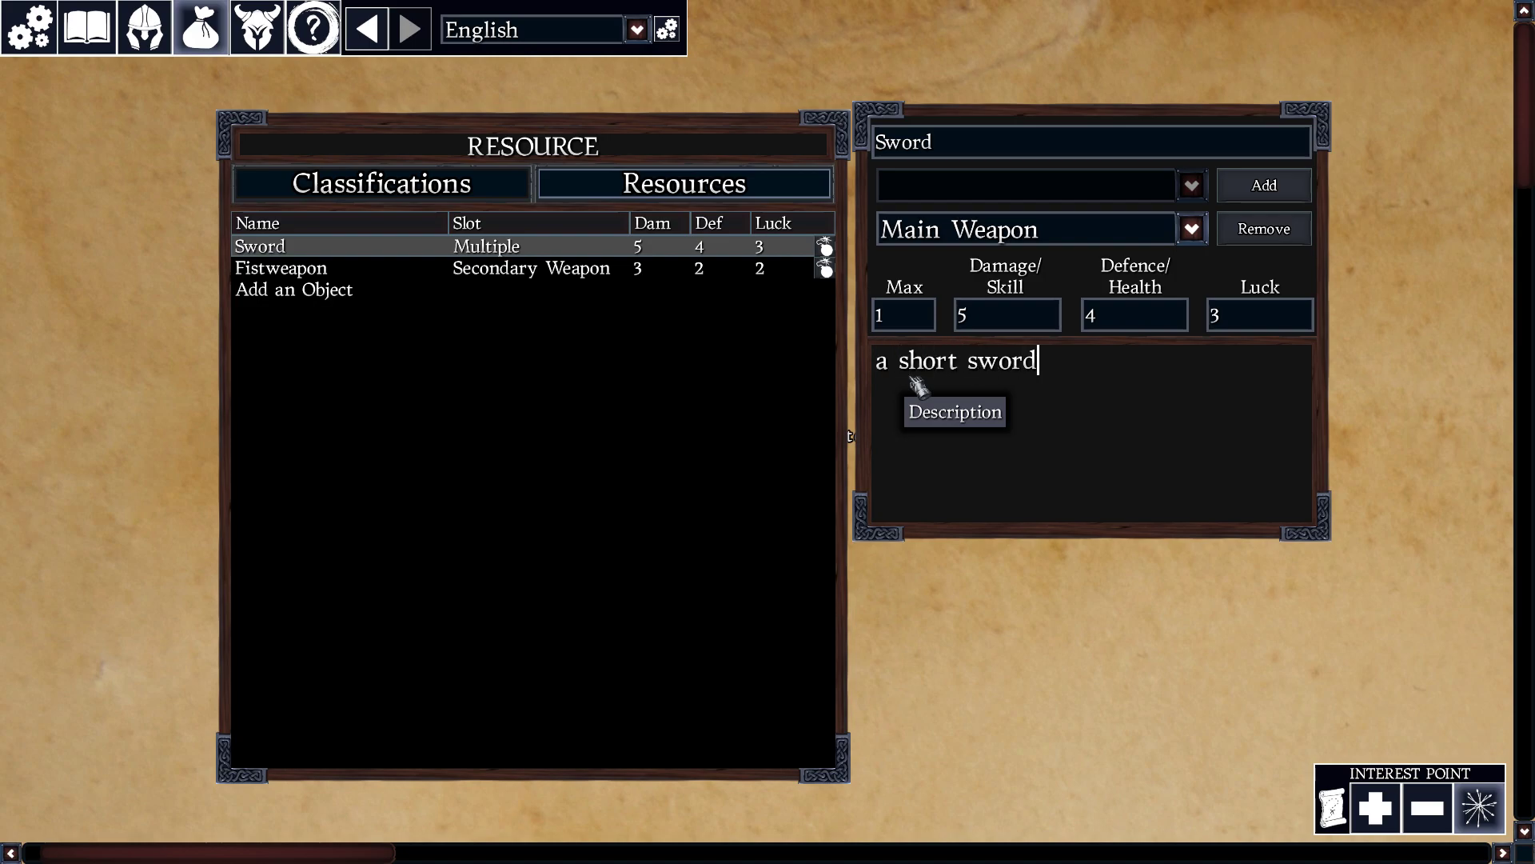
click(627, 272)
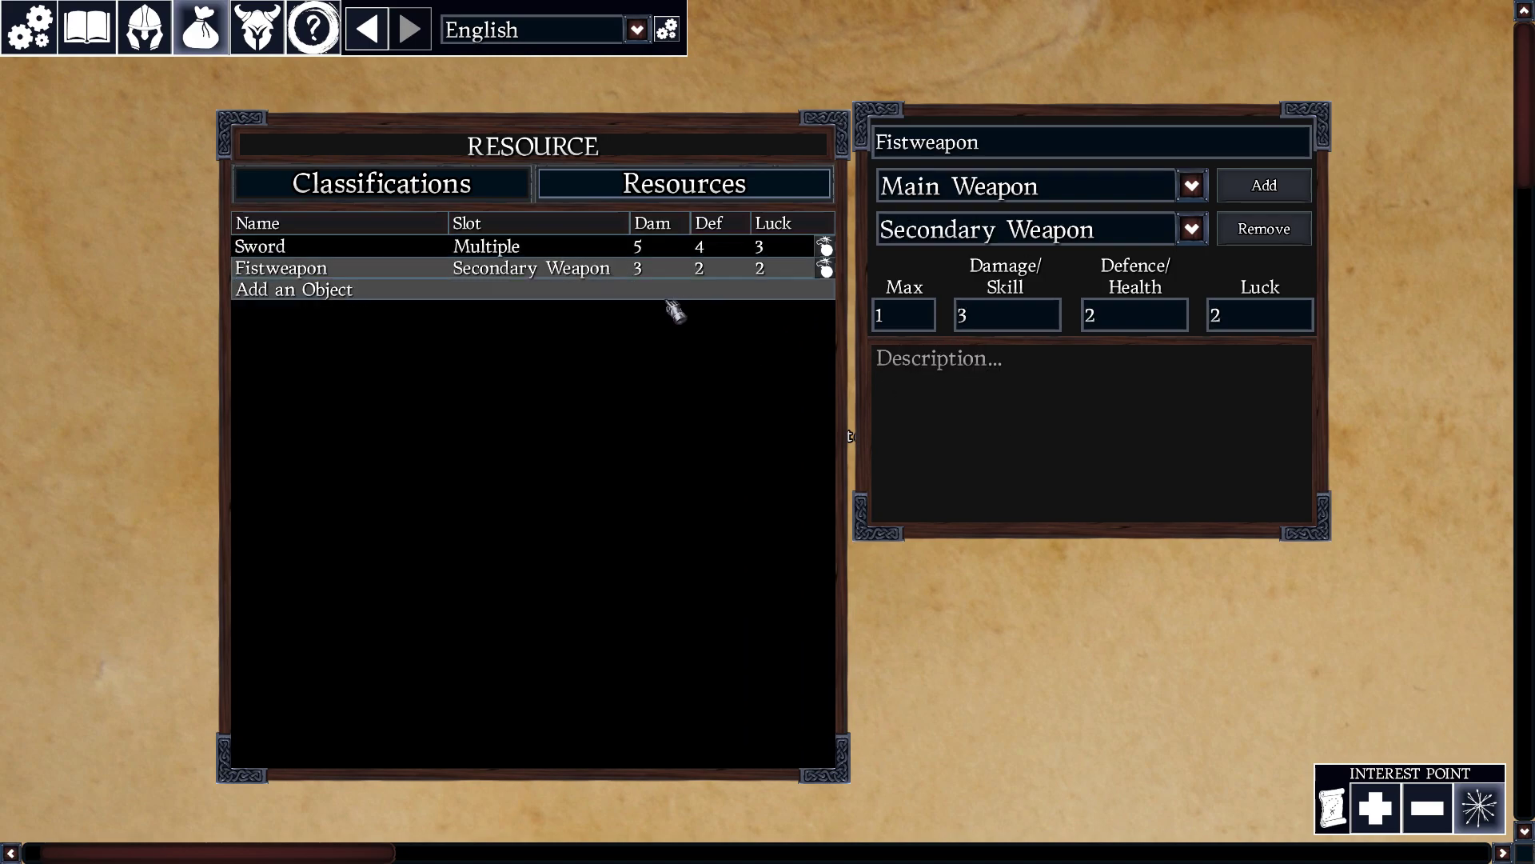
click(925, 385)
text(fist weapon)
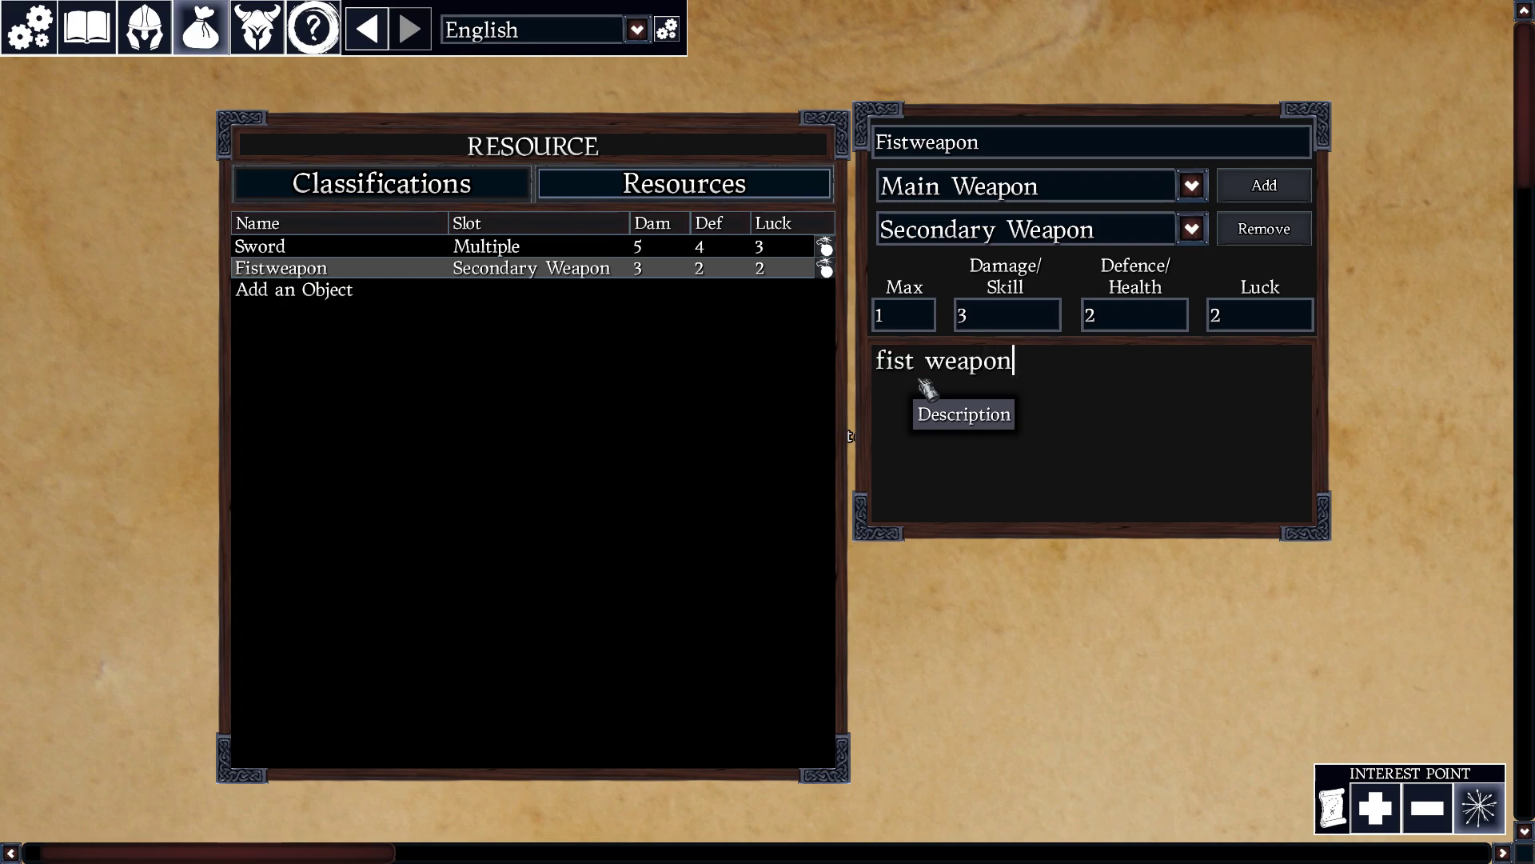
click(587, 415)
click(504, 272)
click(488, 254)
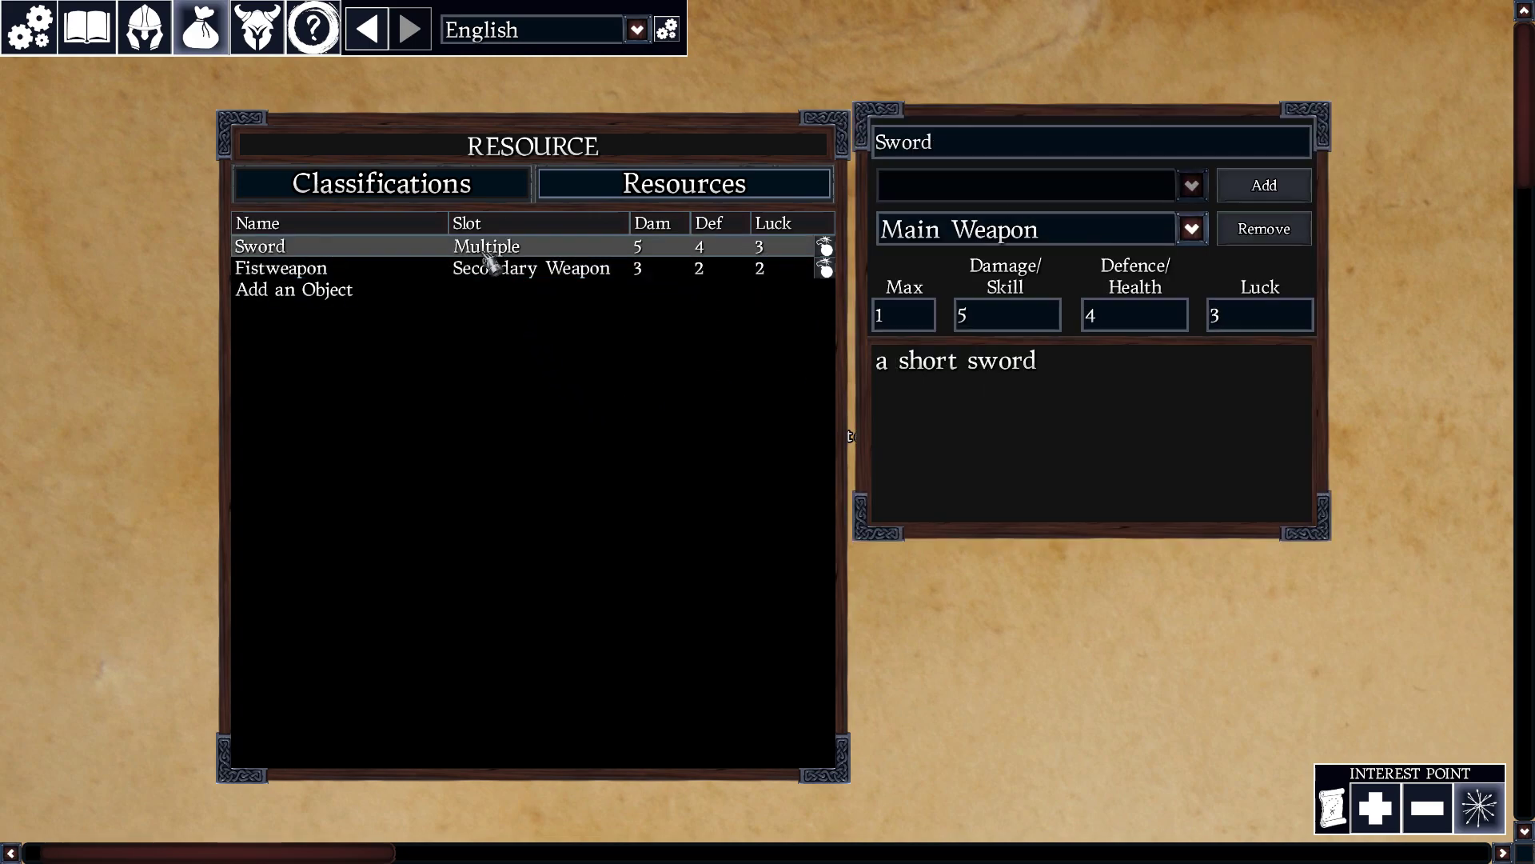
Step: Add a third resource slot to the classifications
click(405, 183)
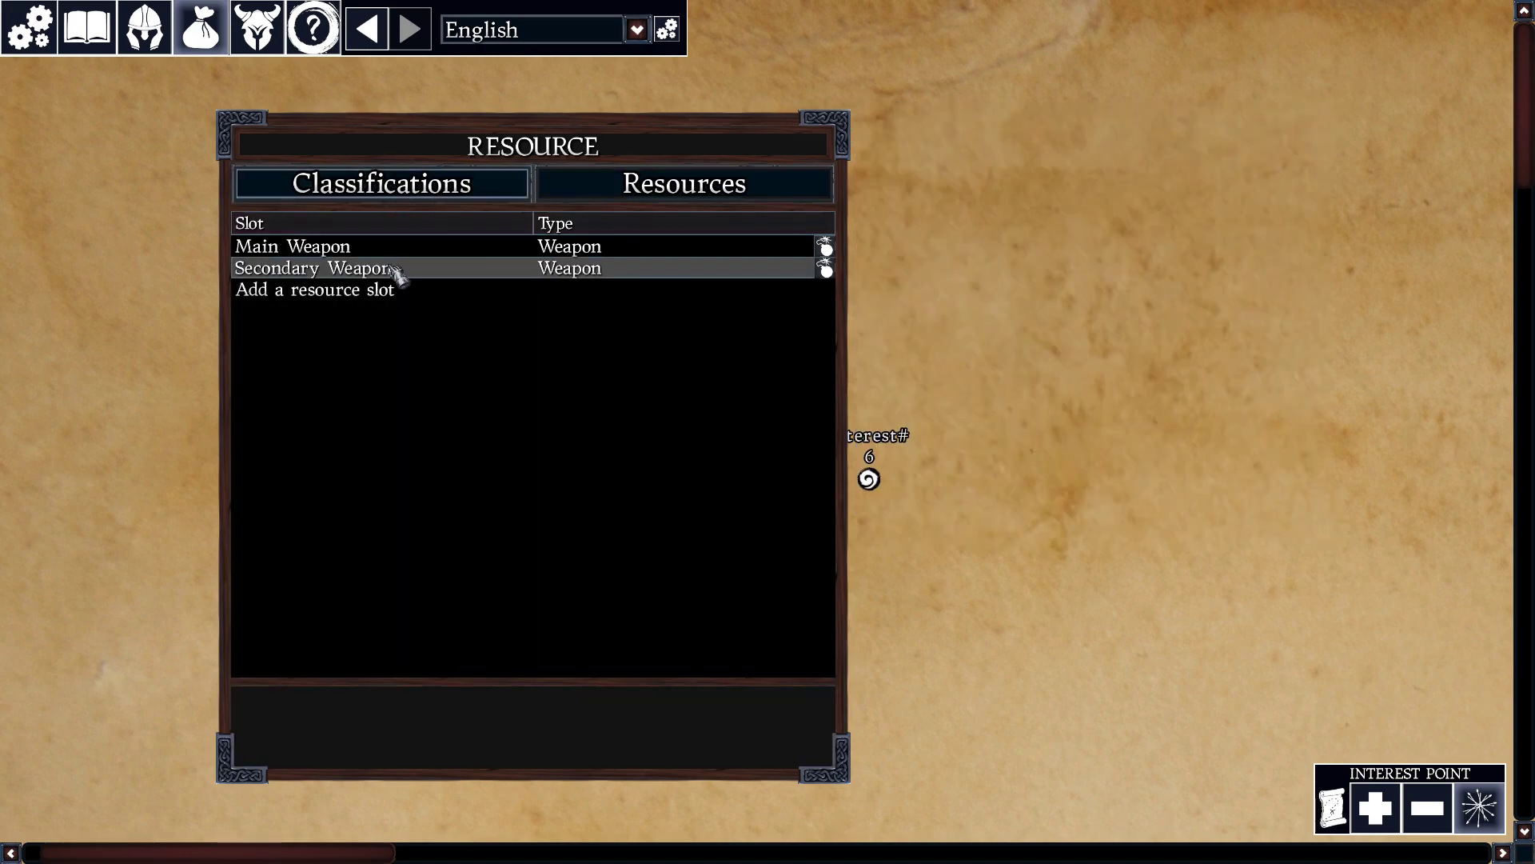
click(394, 294)
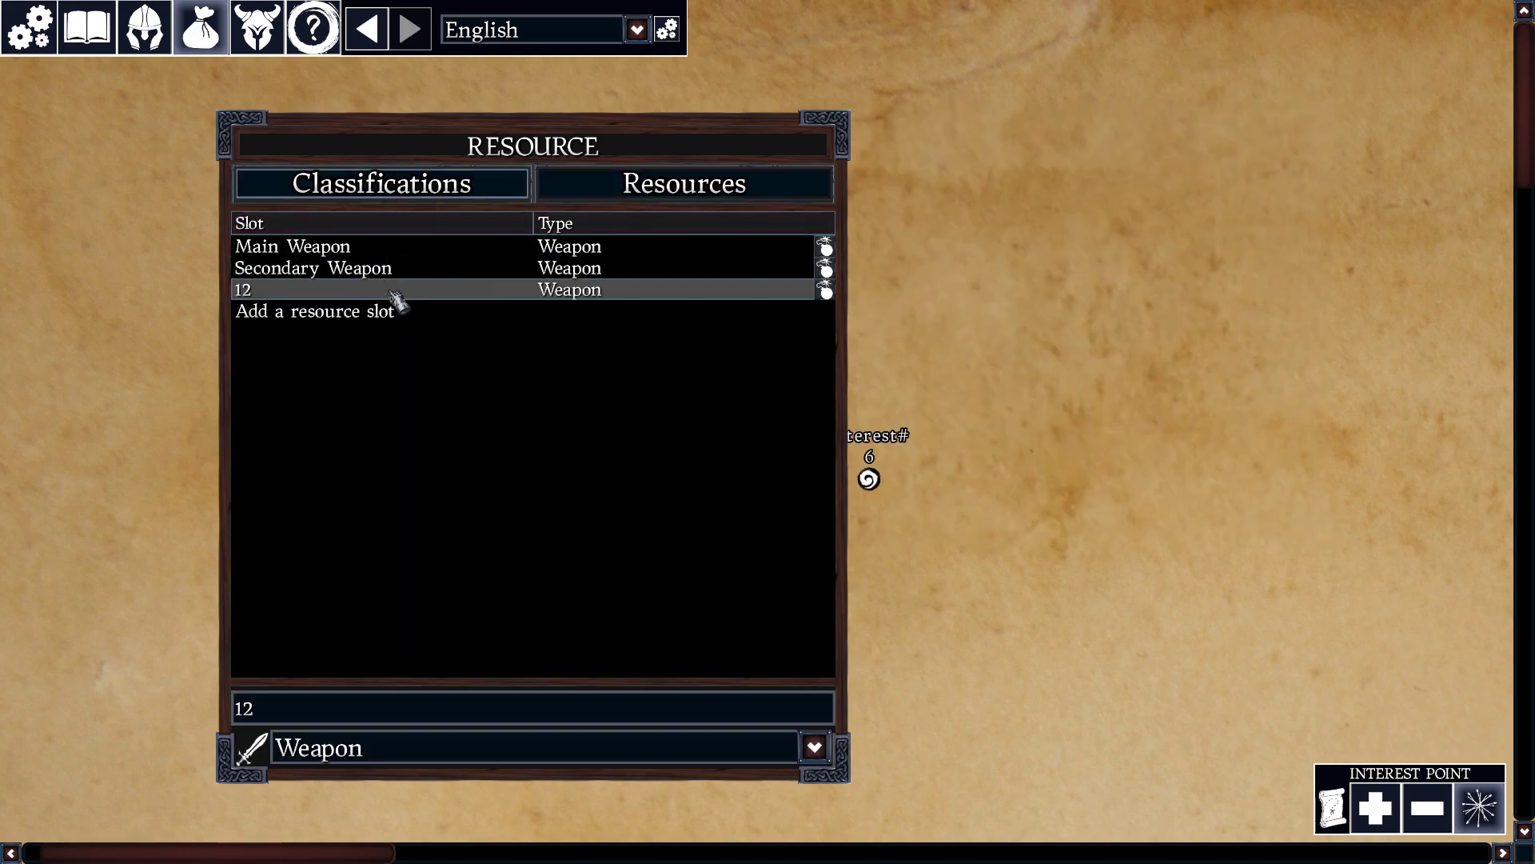
Step: Try the Useable Object and Story Object types on the third resource slot
click(413, 744)
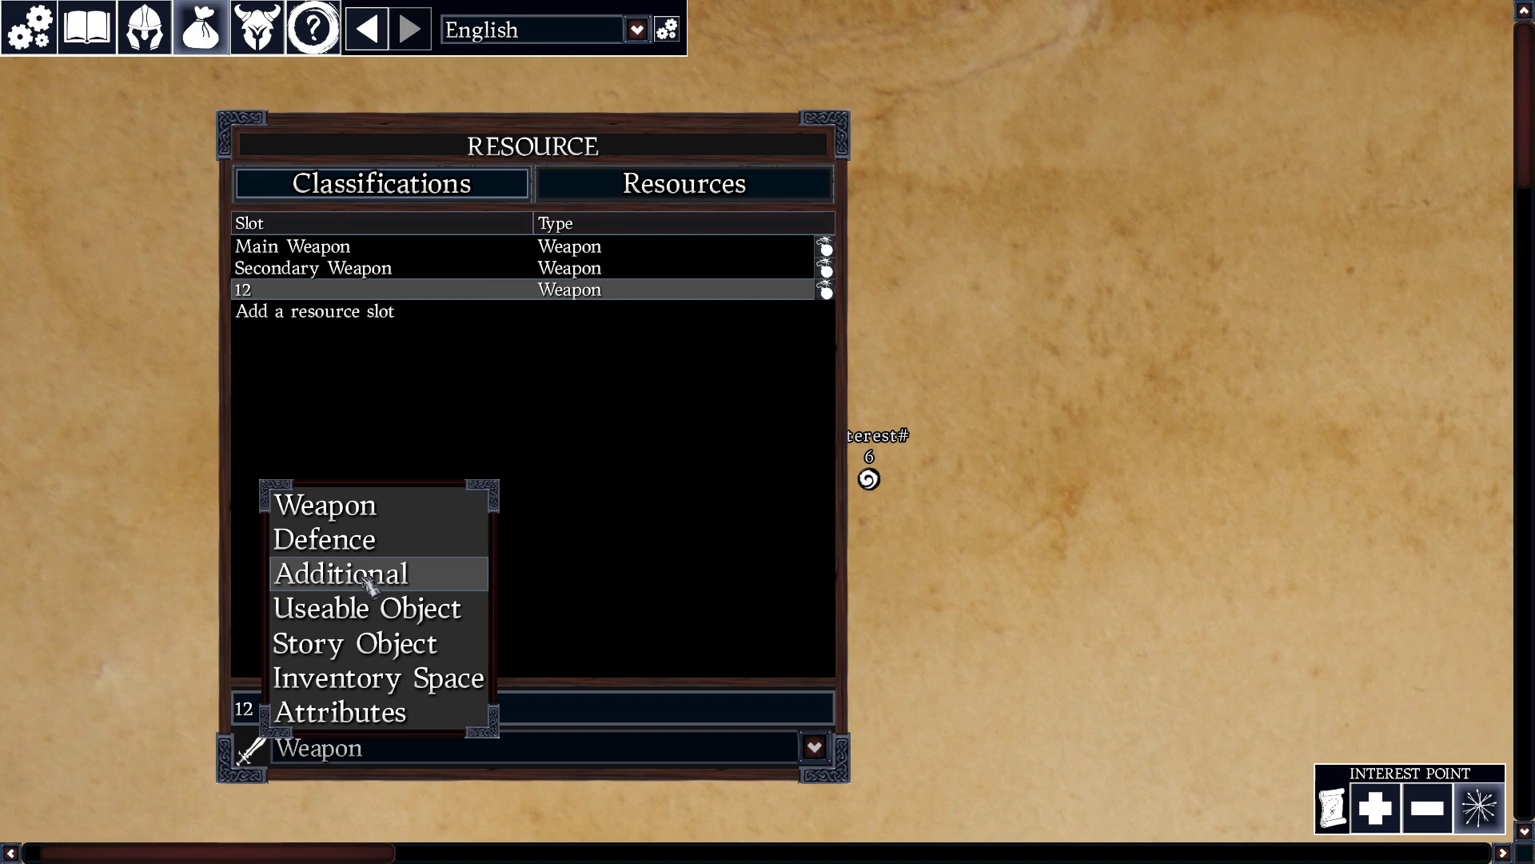
click(447, 614)
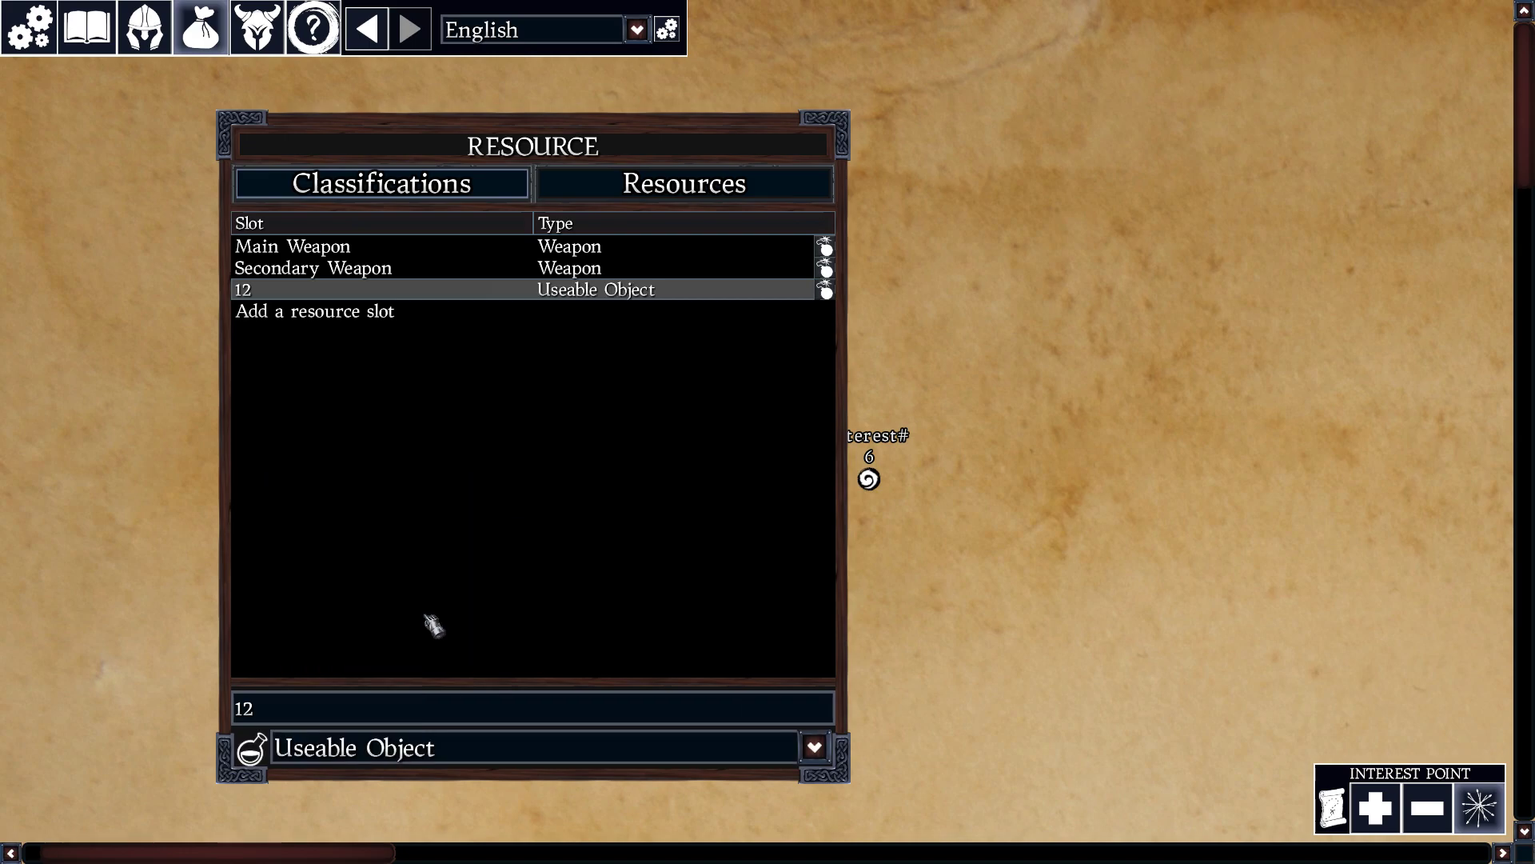
click(408, 747)
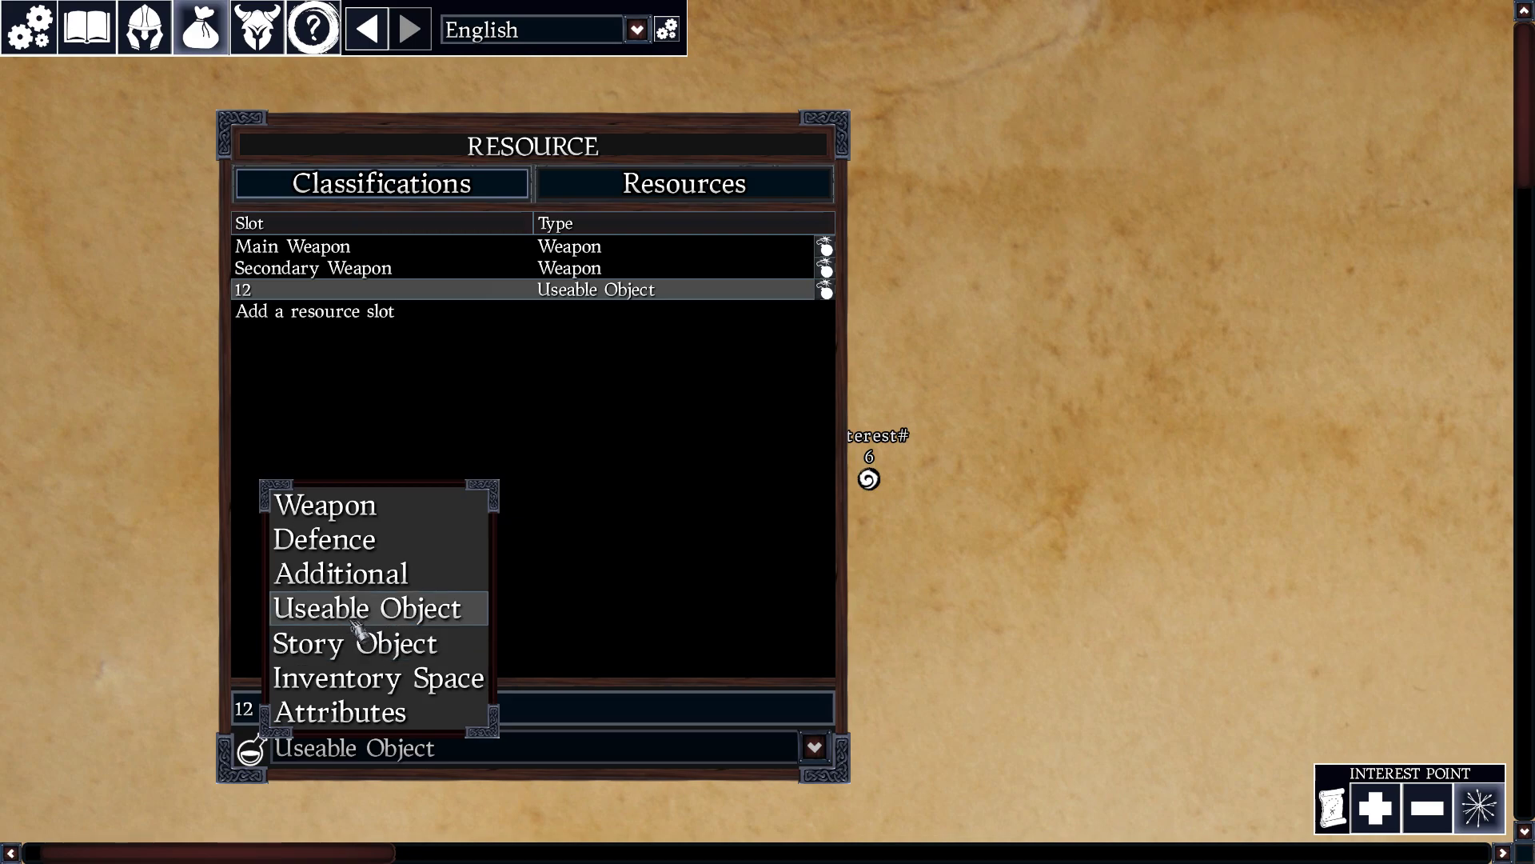
click(383, 649)
Step: Set the third slot's type to Inventory Space and name it "Inventory 1"
click(384, 747)
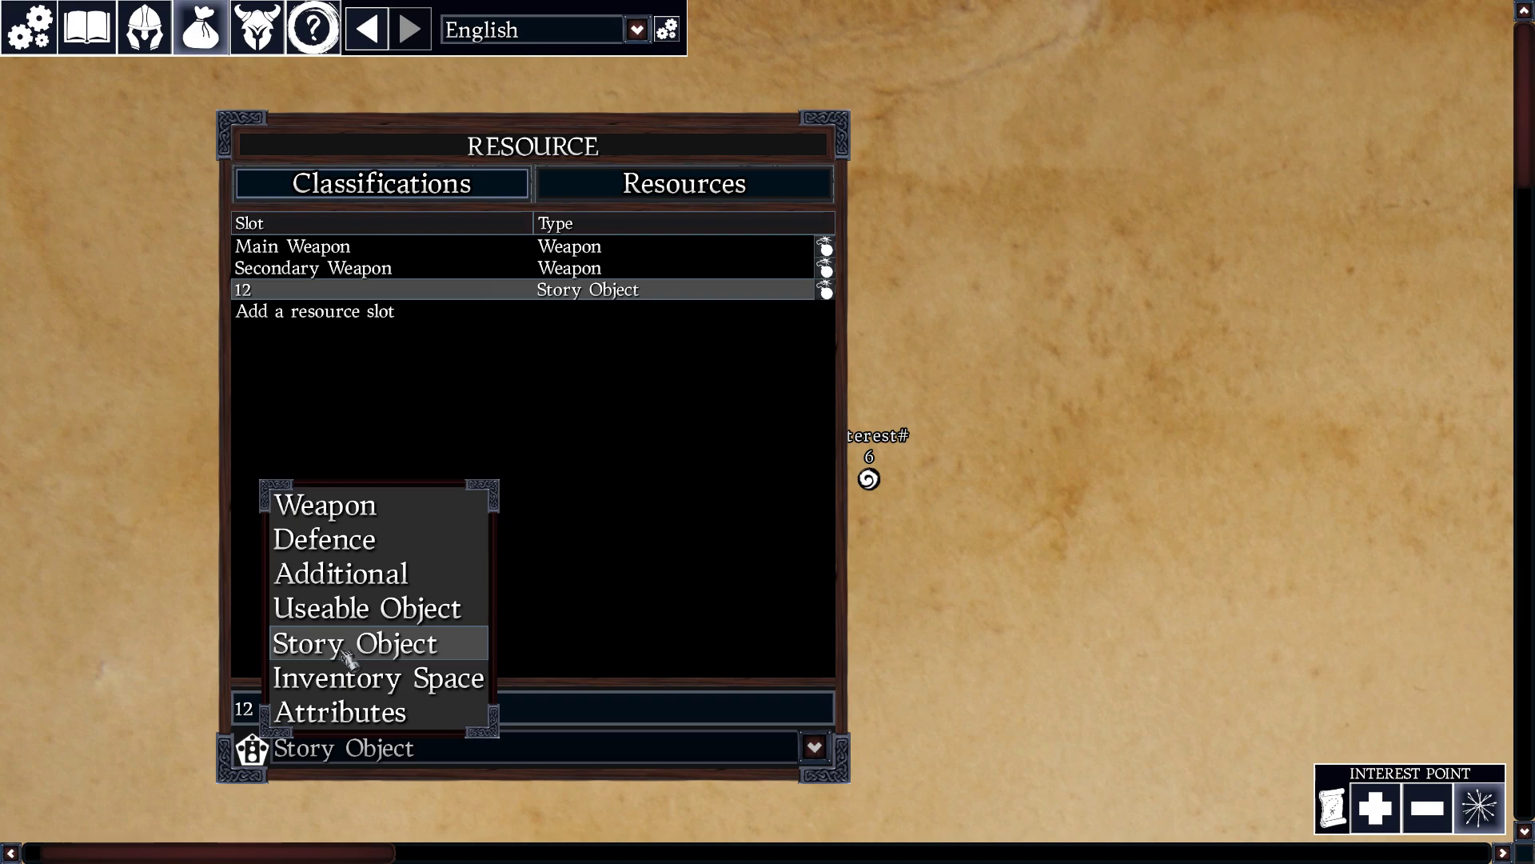
click(373, 689)
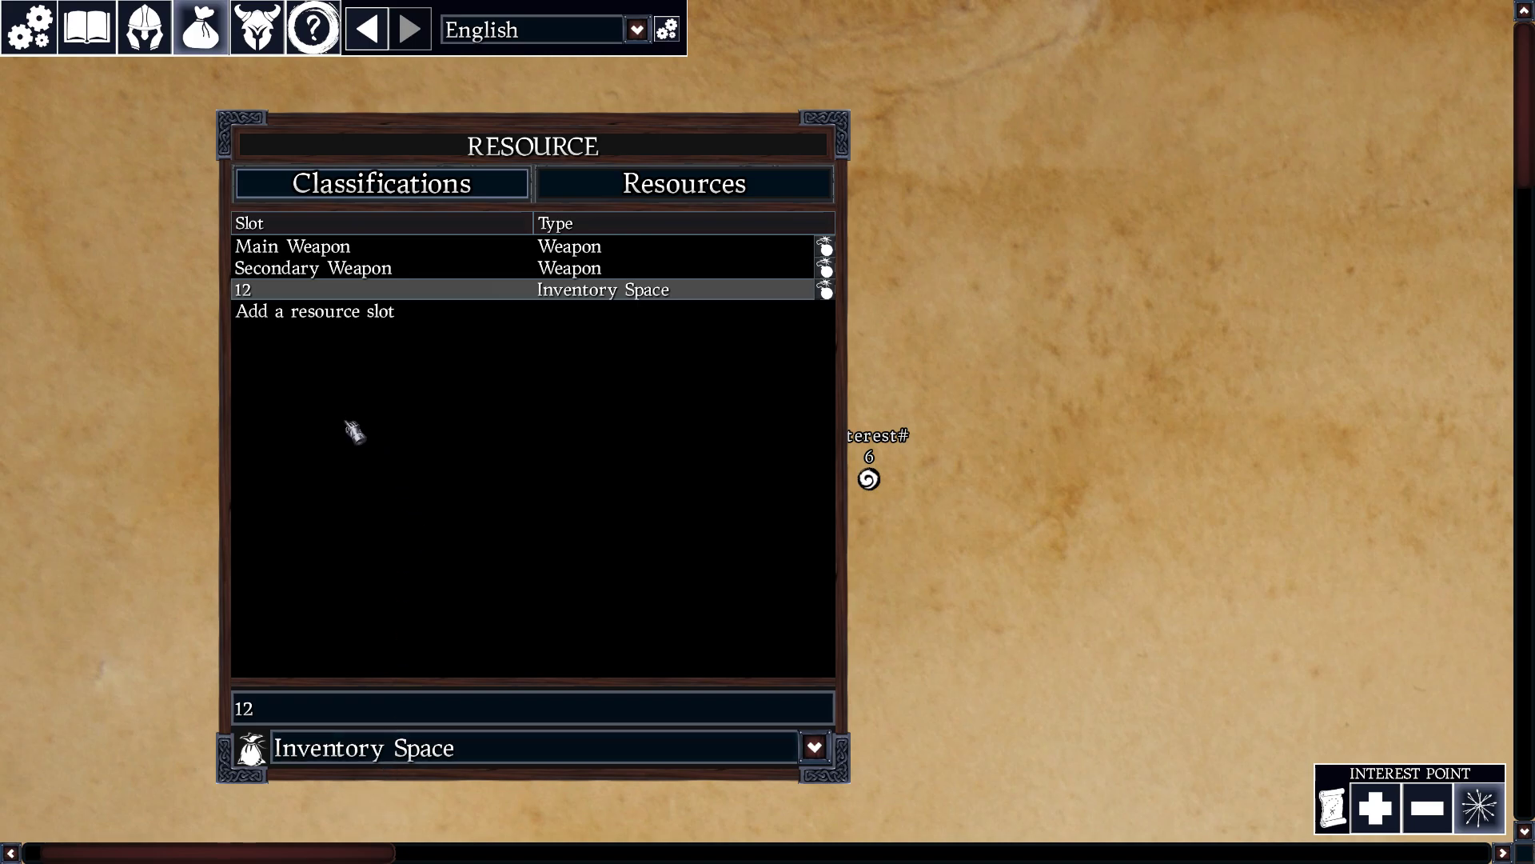
click(240, 712)
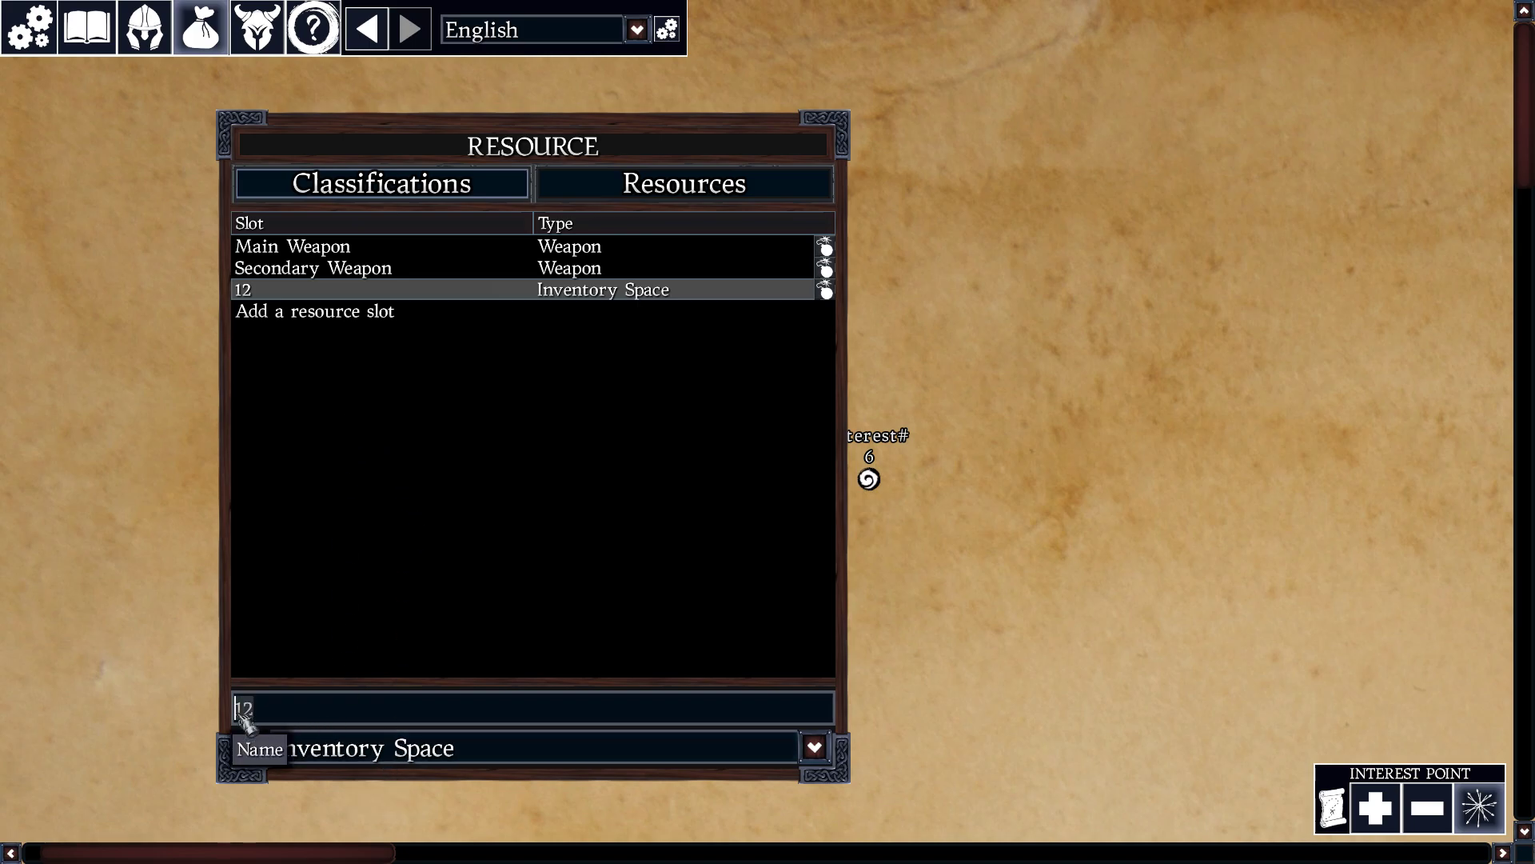
text(Inventory 1)
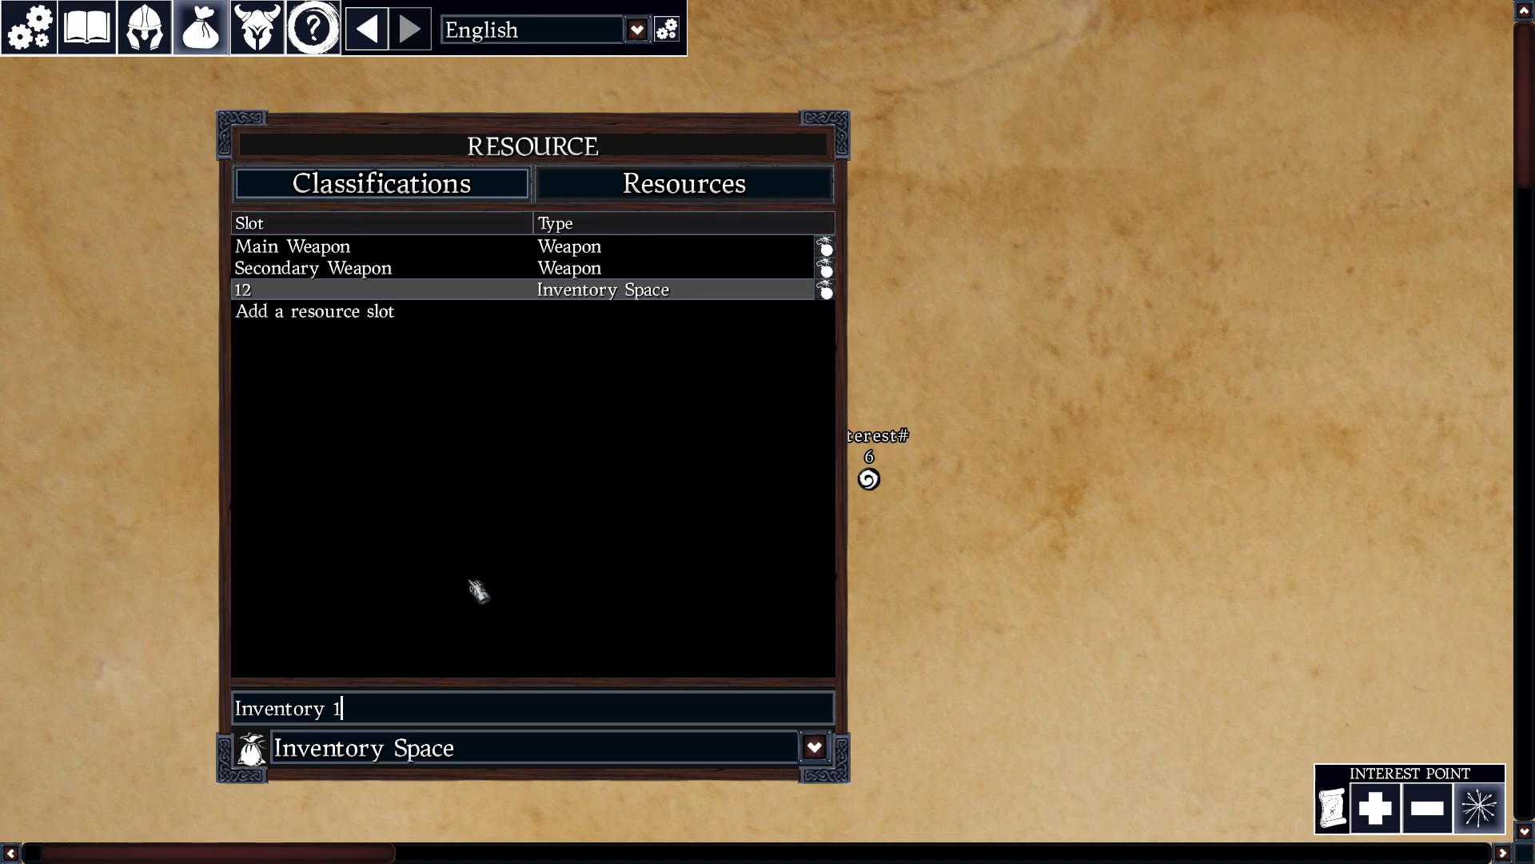
Step: Add a fourth resource slot named "Inventory 2" and set its type to Inventory Space
click(346, 324)
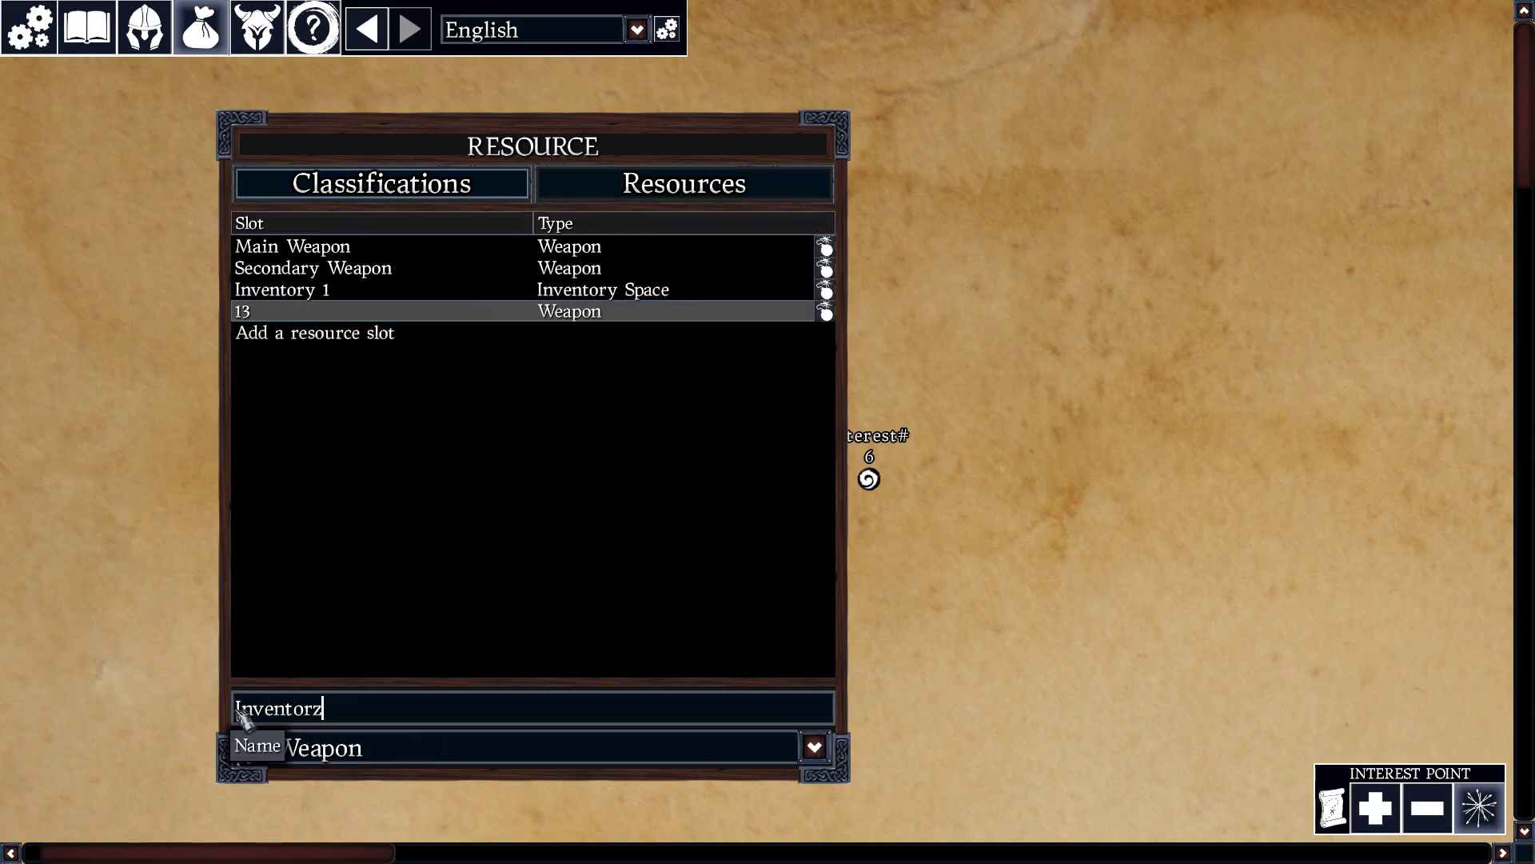
text(Inventory 2)
click(322, 747)
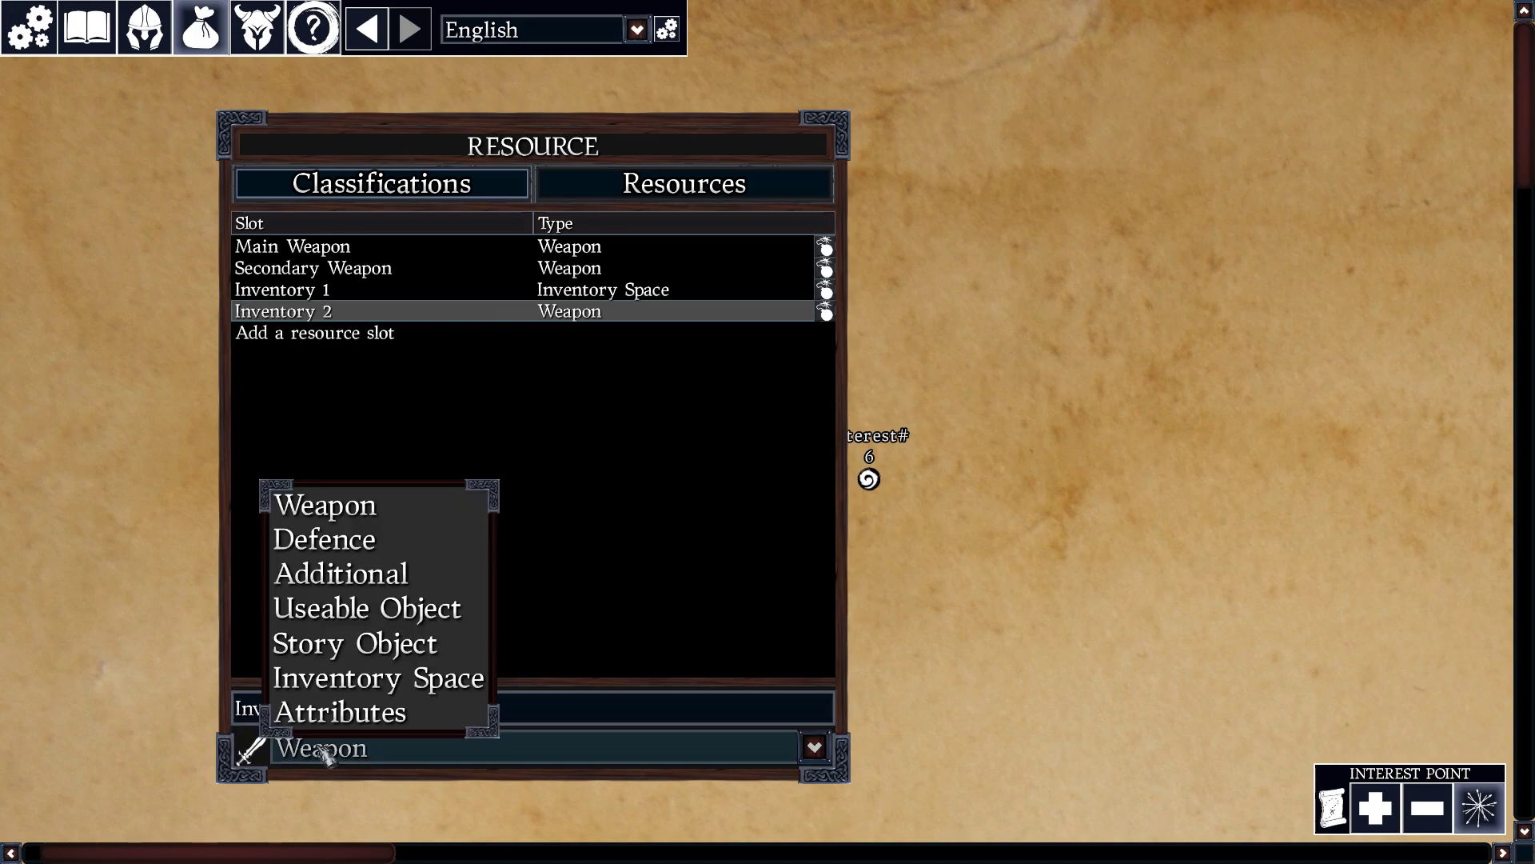
click(376, 676)
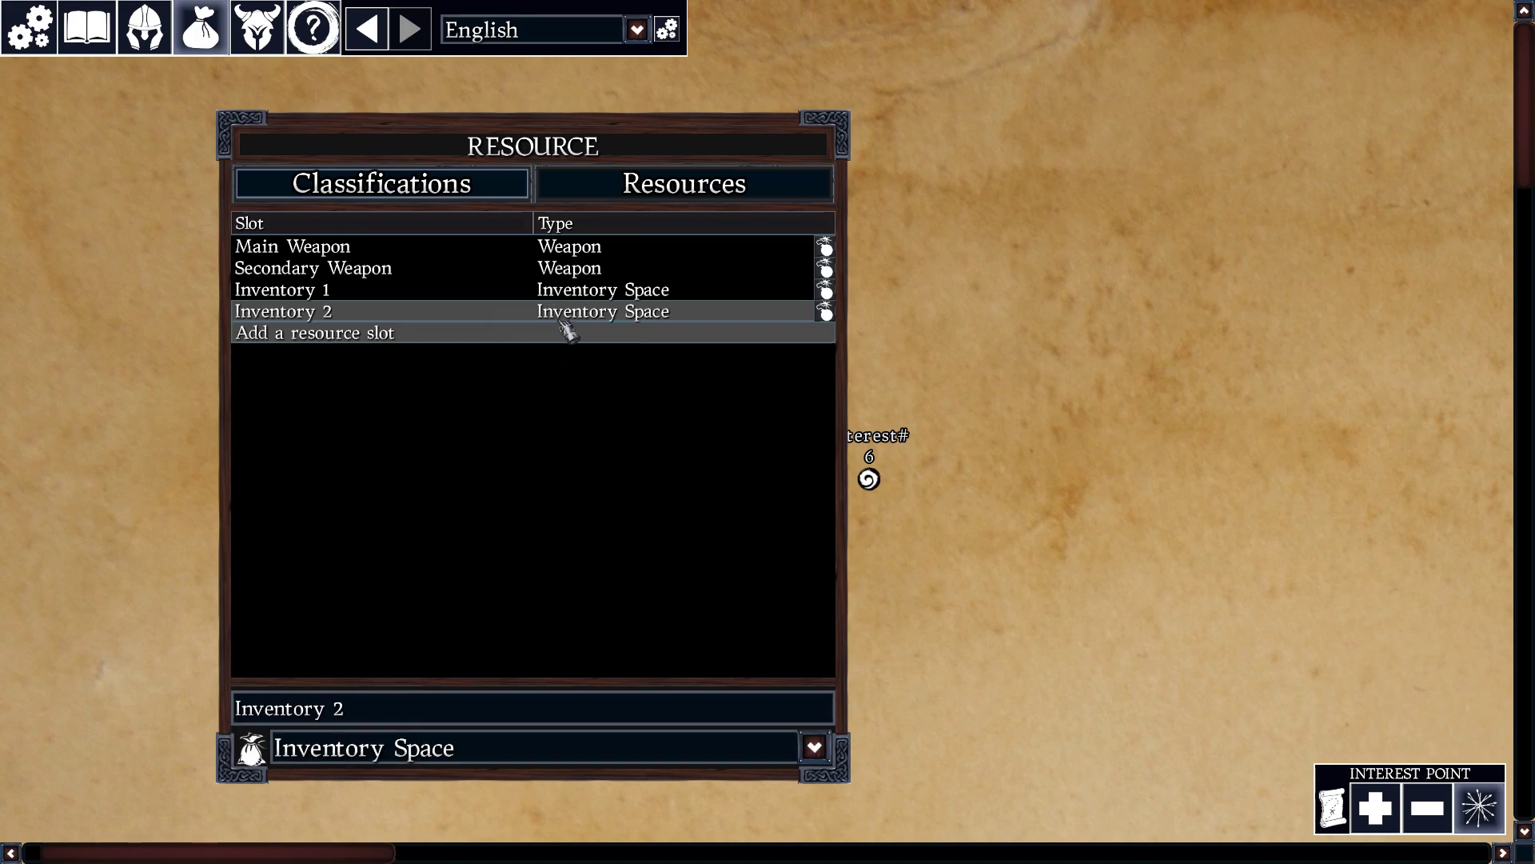
click(608, 396)
click(436, 312)
click(434, 293)
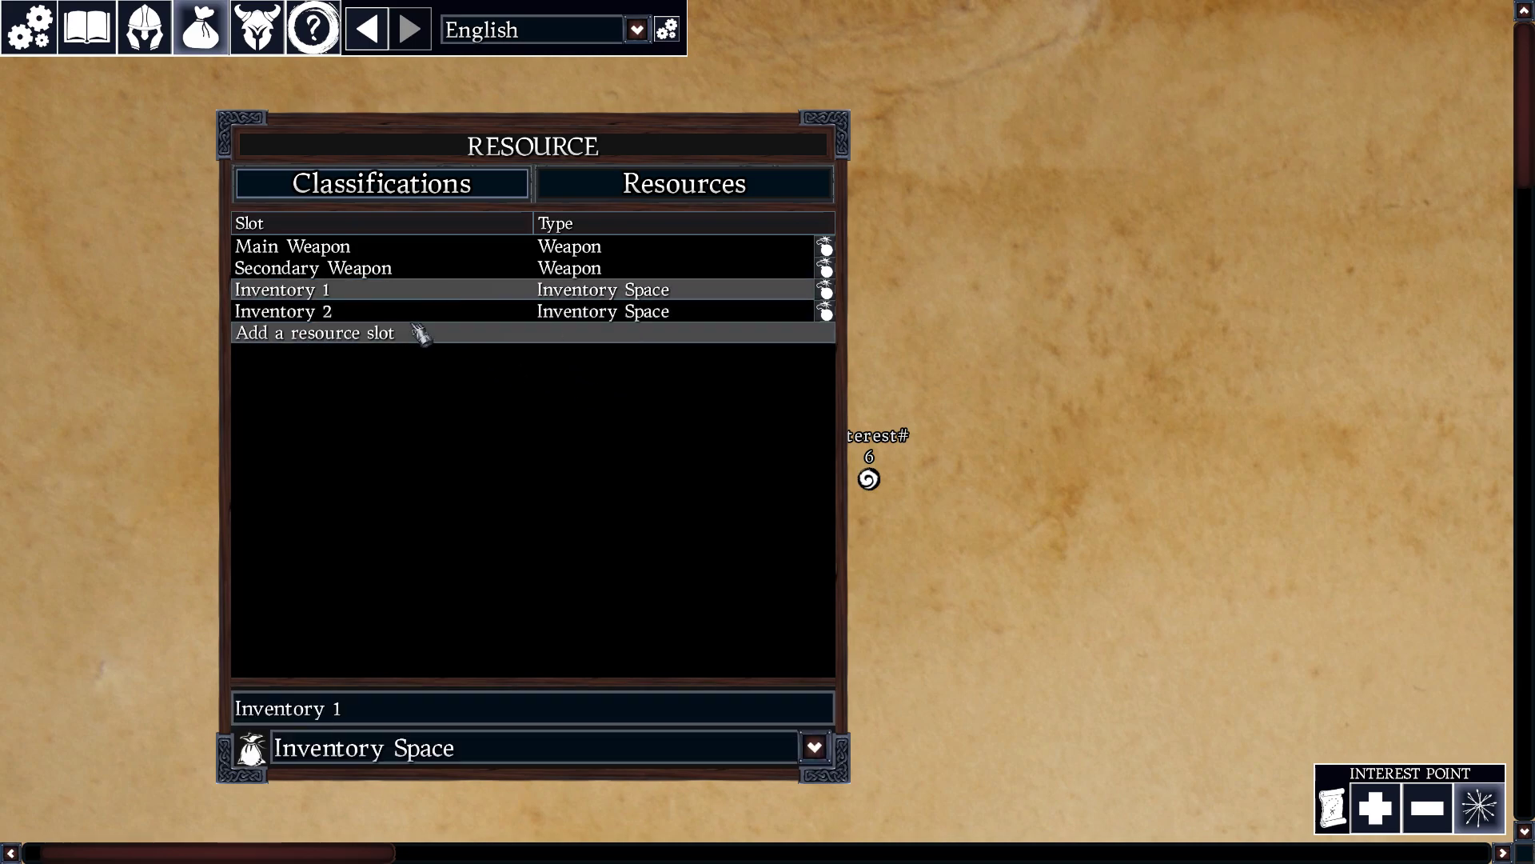
click(422, 748)
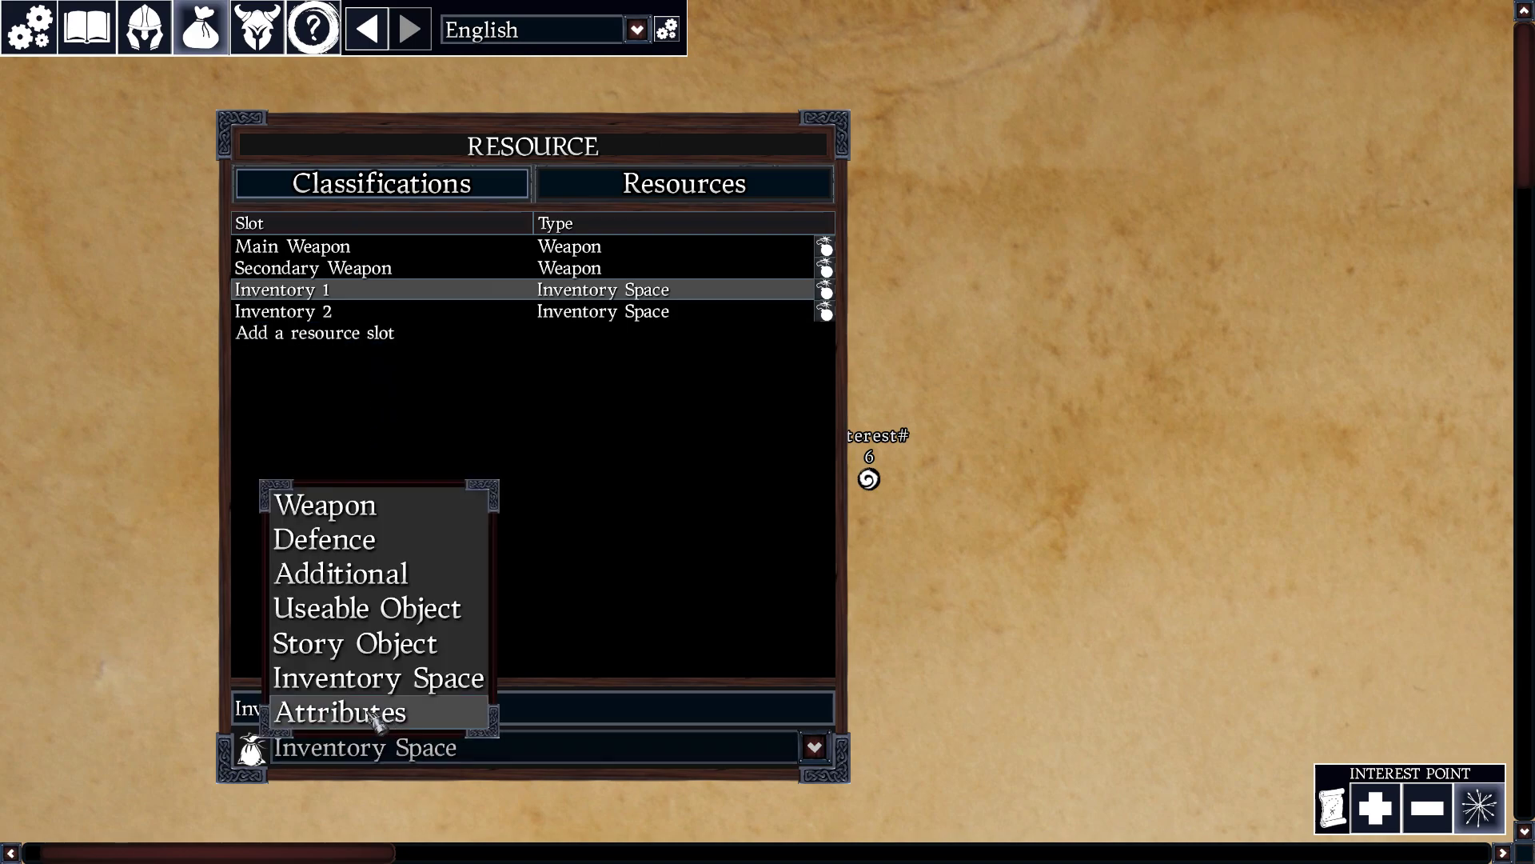
click(366, 431)
Step: Add a fifth resource slot of type Attributes named "Morality" and close the resource window
click(345, 333)
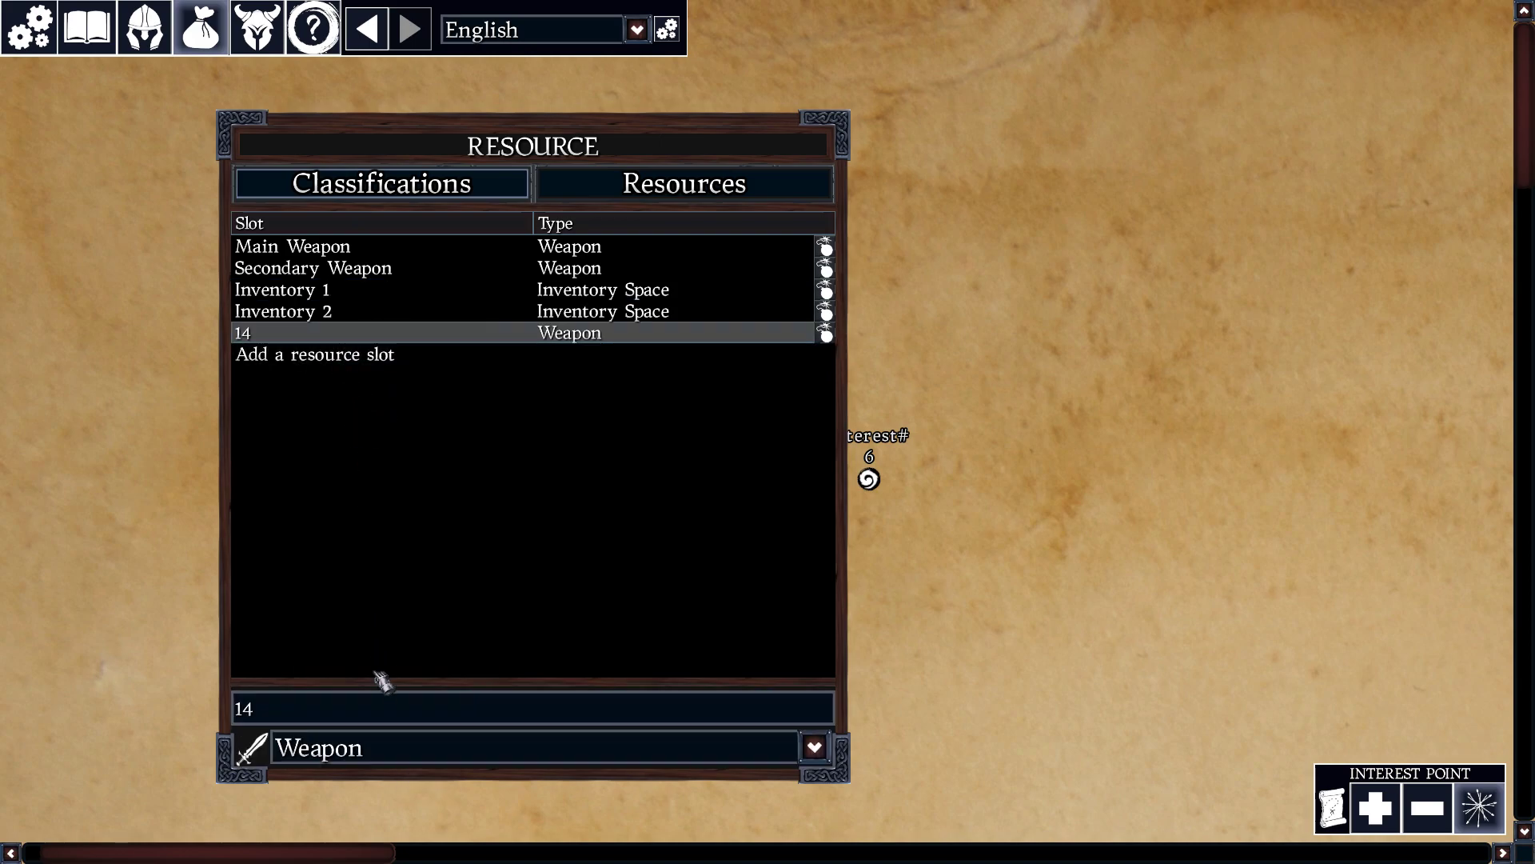
click(384, 747)
click(376, 711)
drag(262, 708, 234, 709)
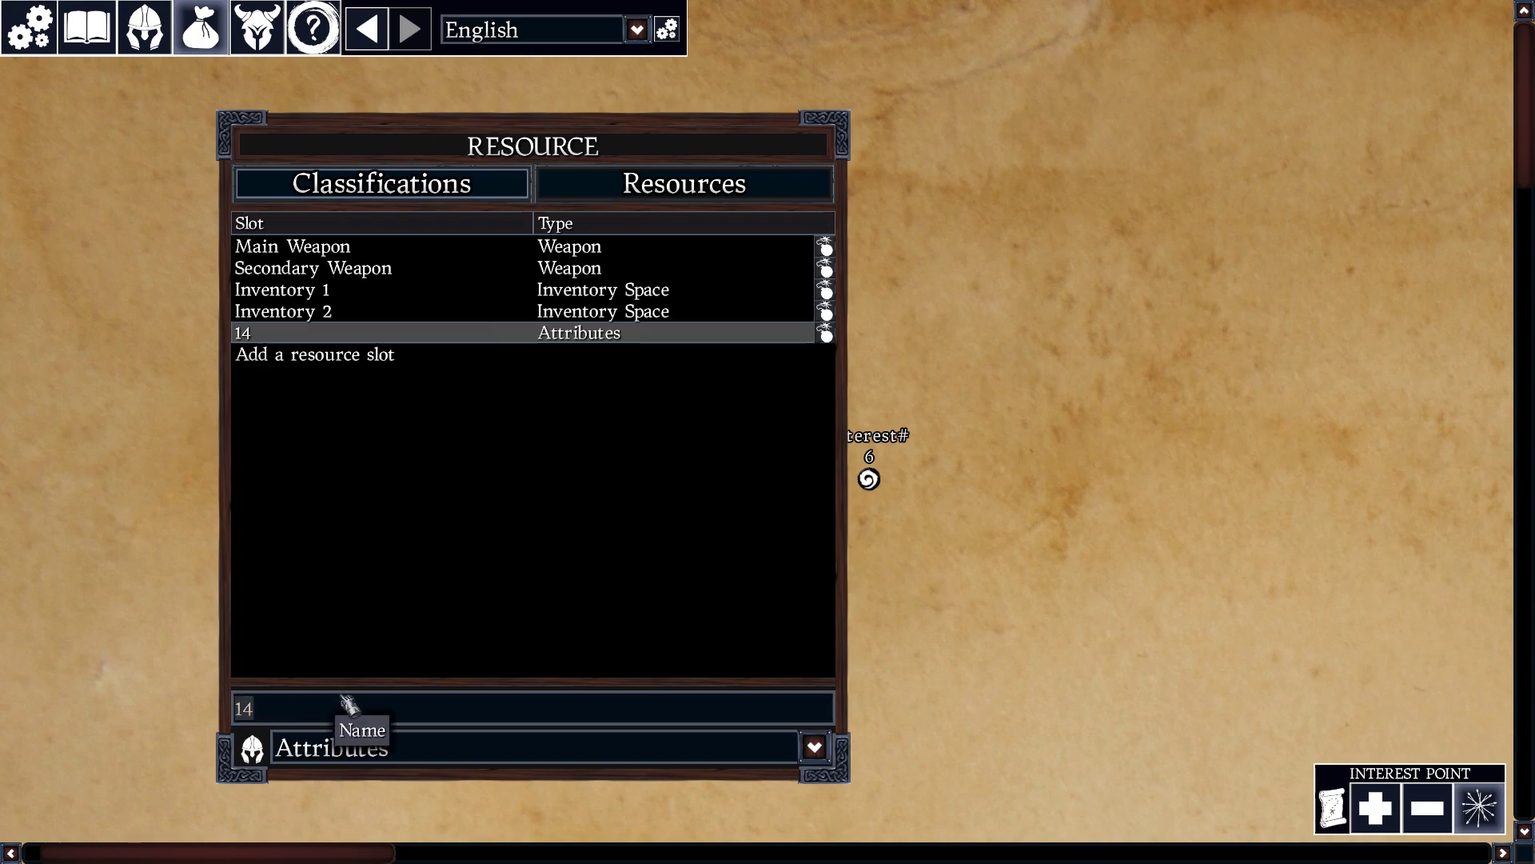
text(Morality)
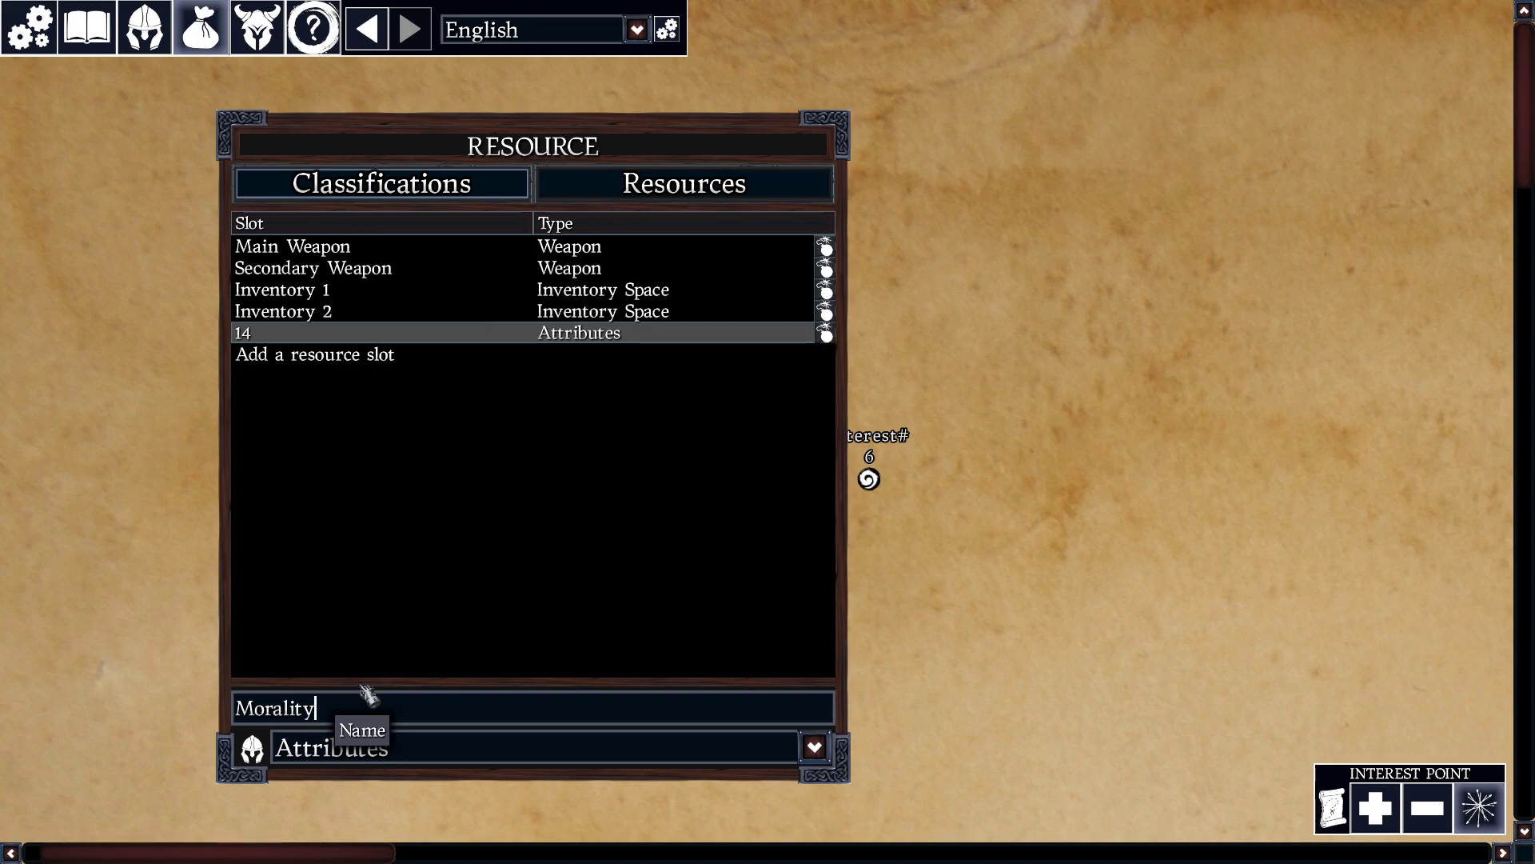
click(494, 528)
click(421, 342)
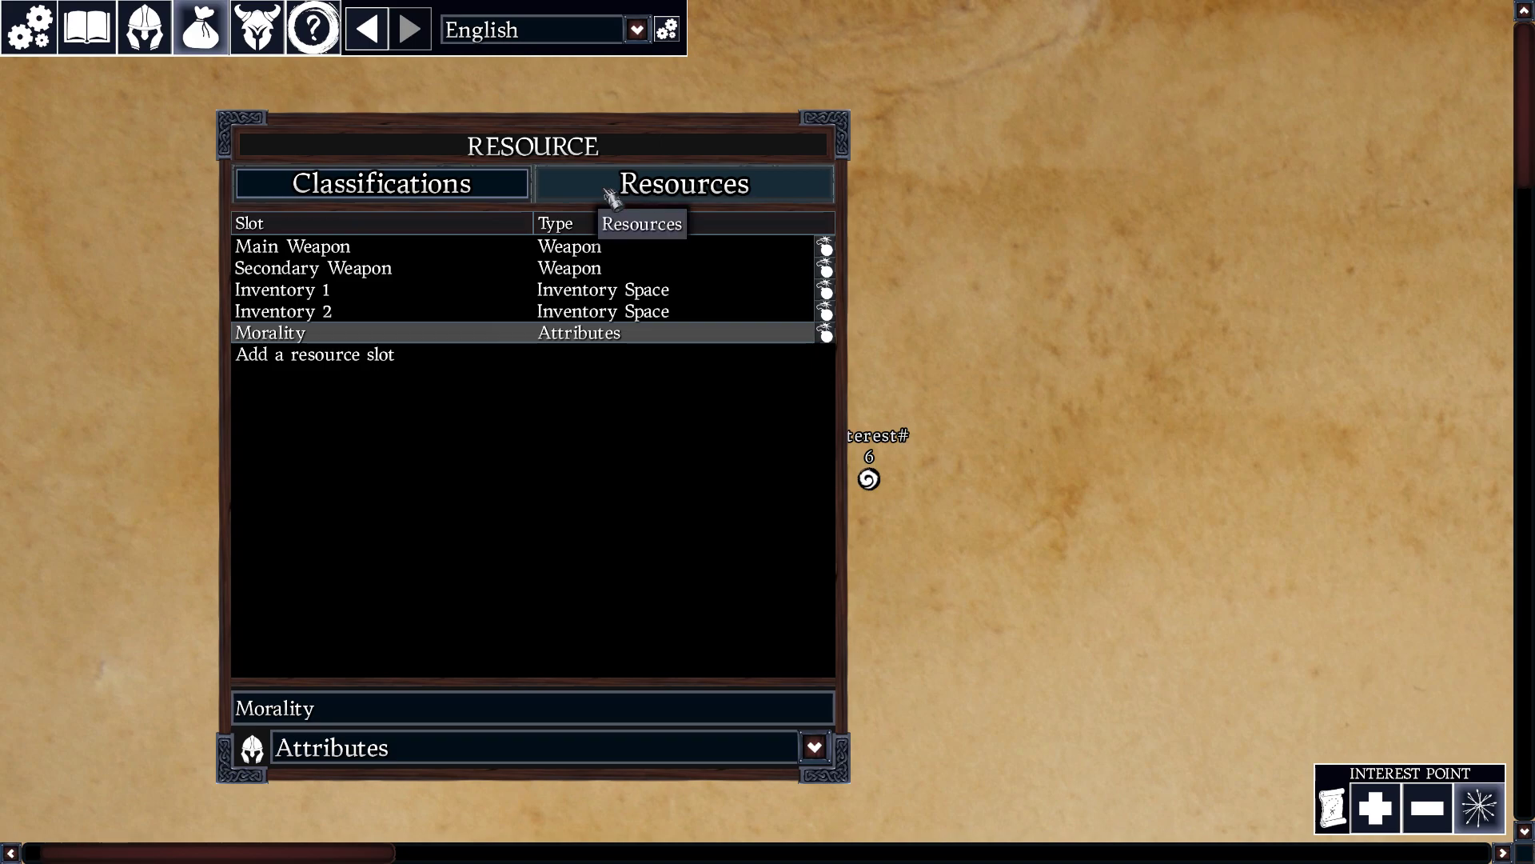
click(609, 196)
click(479, 196)
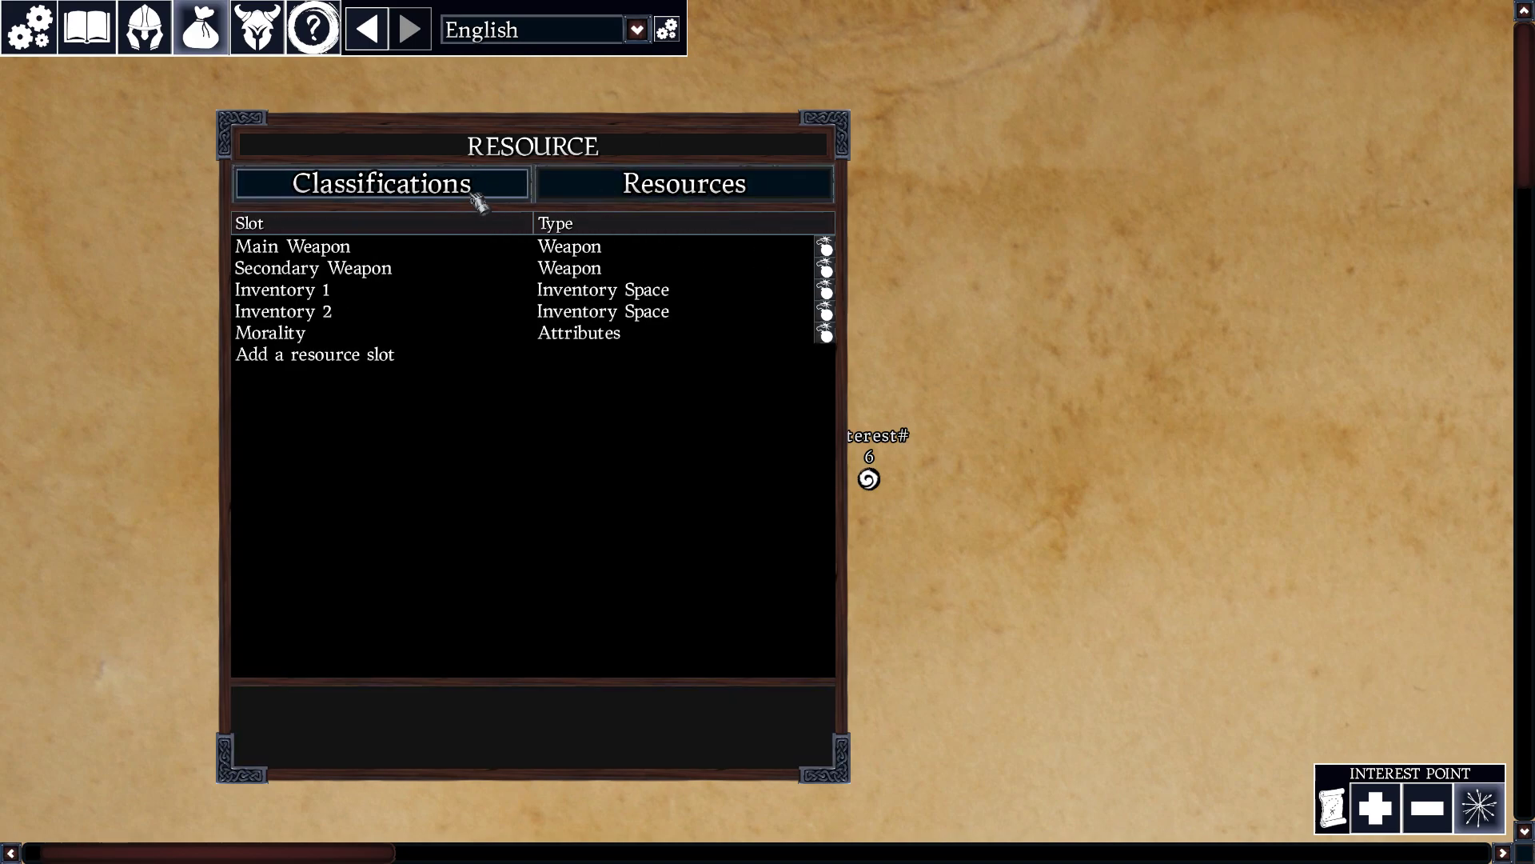
click(213, 46)
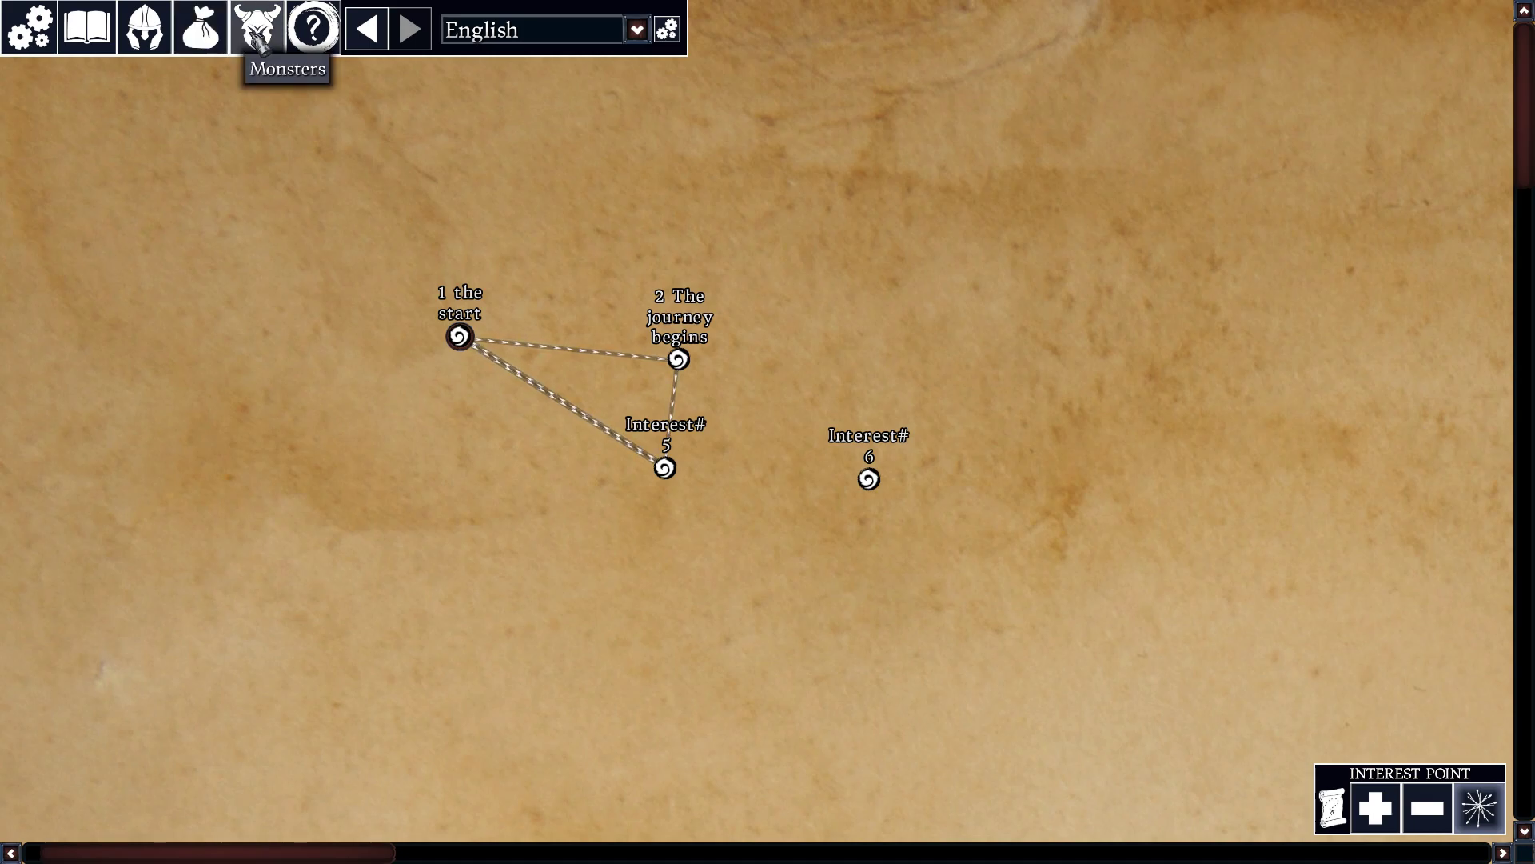
Step: Add a monster named "Imp" to the monster list
click(260, 36)
click(424, 200)
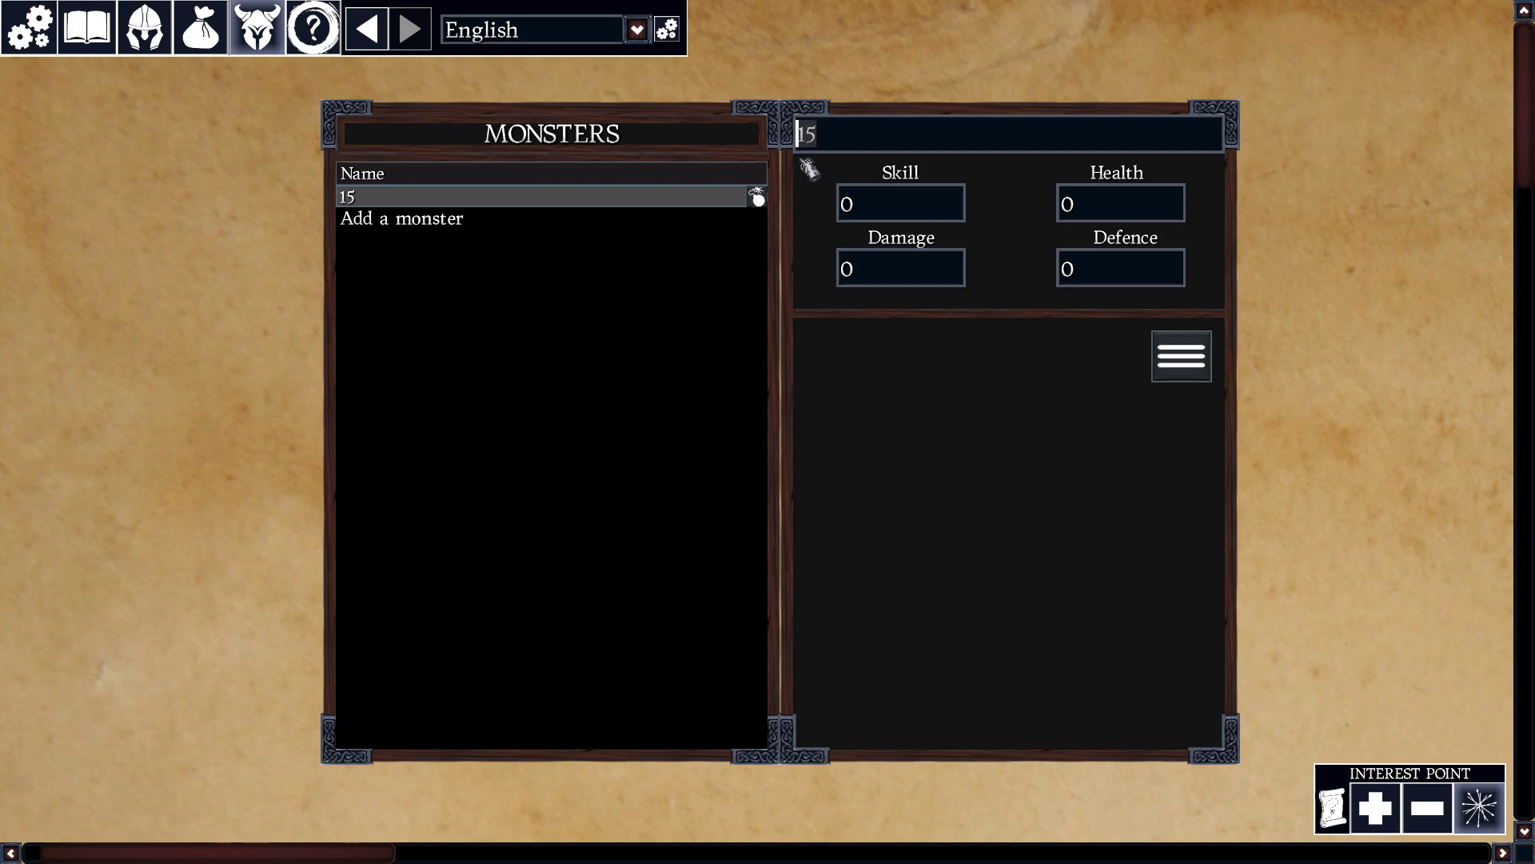
text(Imp)
Step: Set the Imp's skill to 3, health to 5, damage to 3 and defence to 4
click(850, 204)
text(3)
click(1076, 206)
text(5)
click(848, 269)
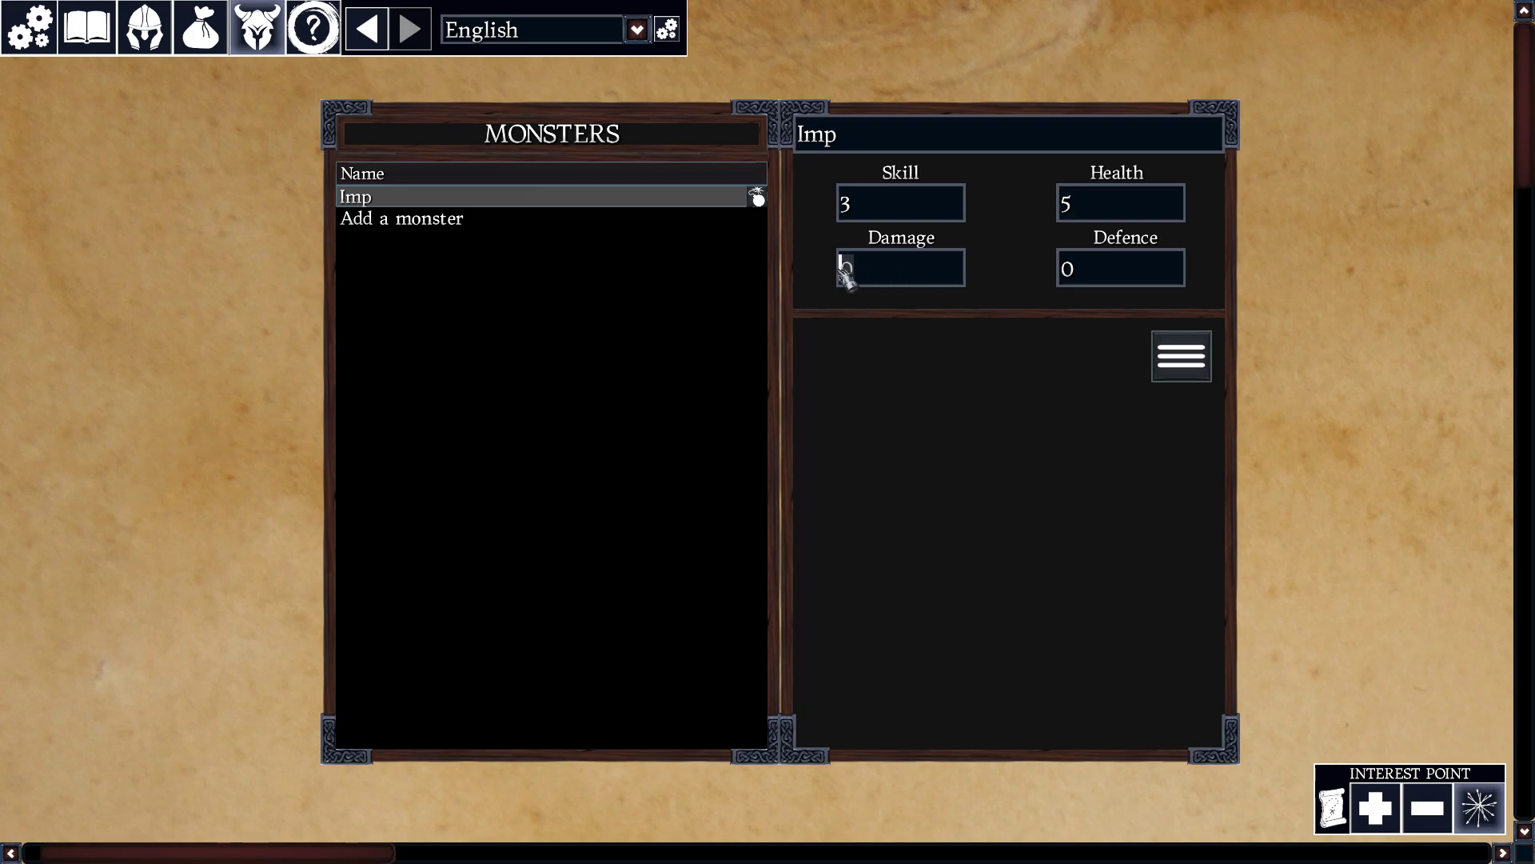
text(3)
key(Tab)
text(4)
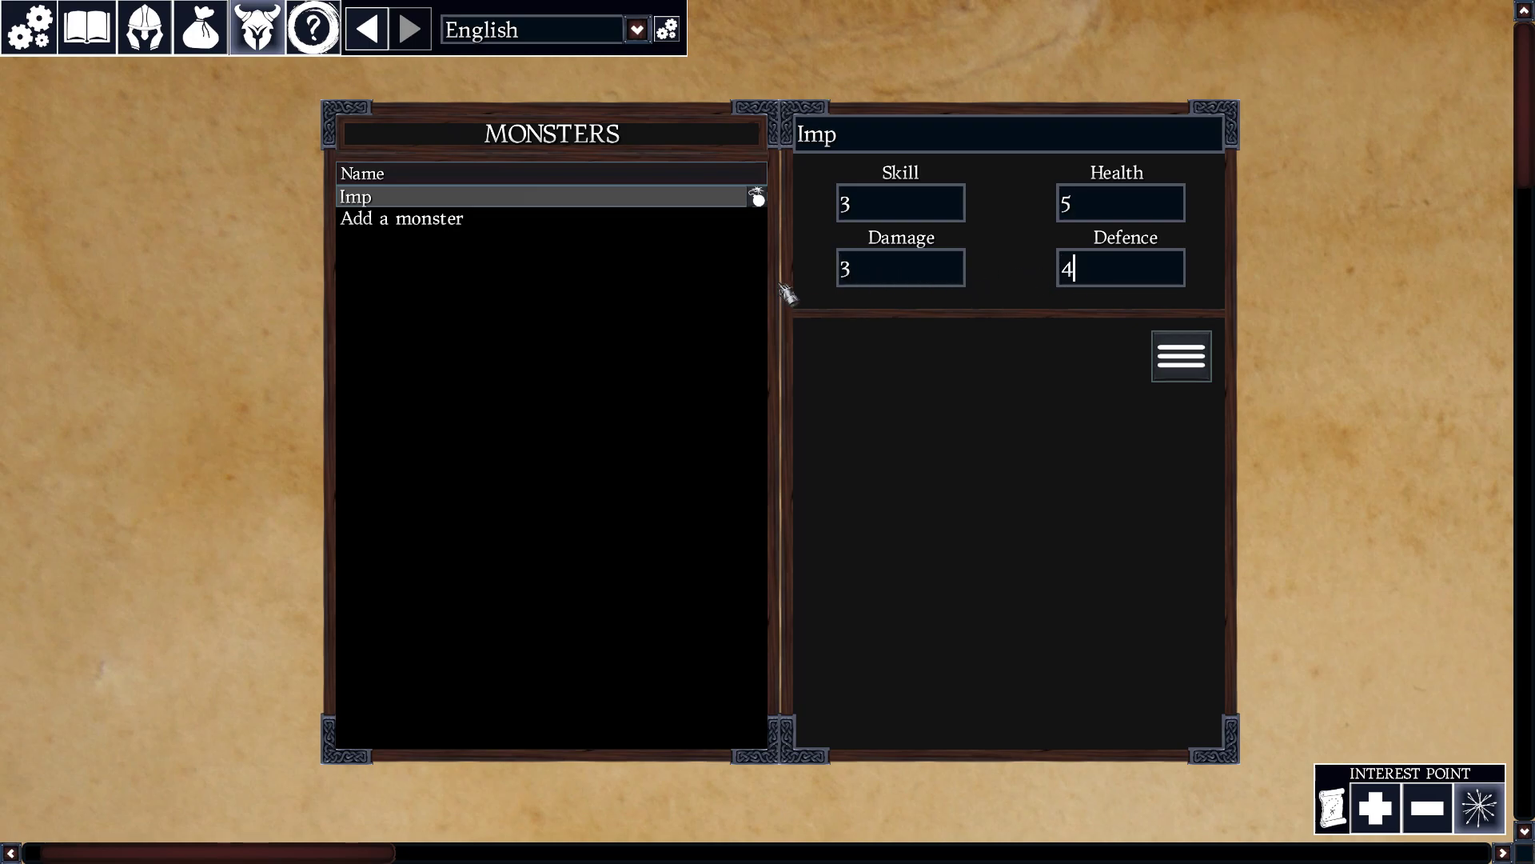
Step: Add a second monster named "Succubus"
click(494, 226)
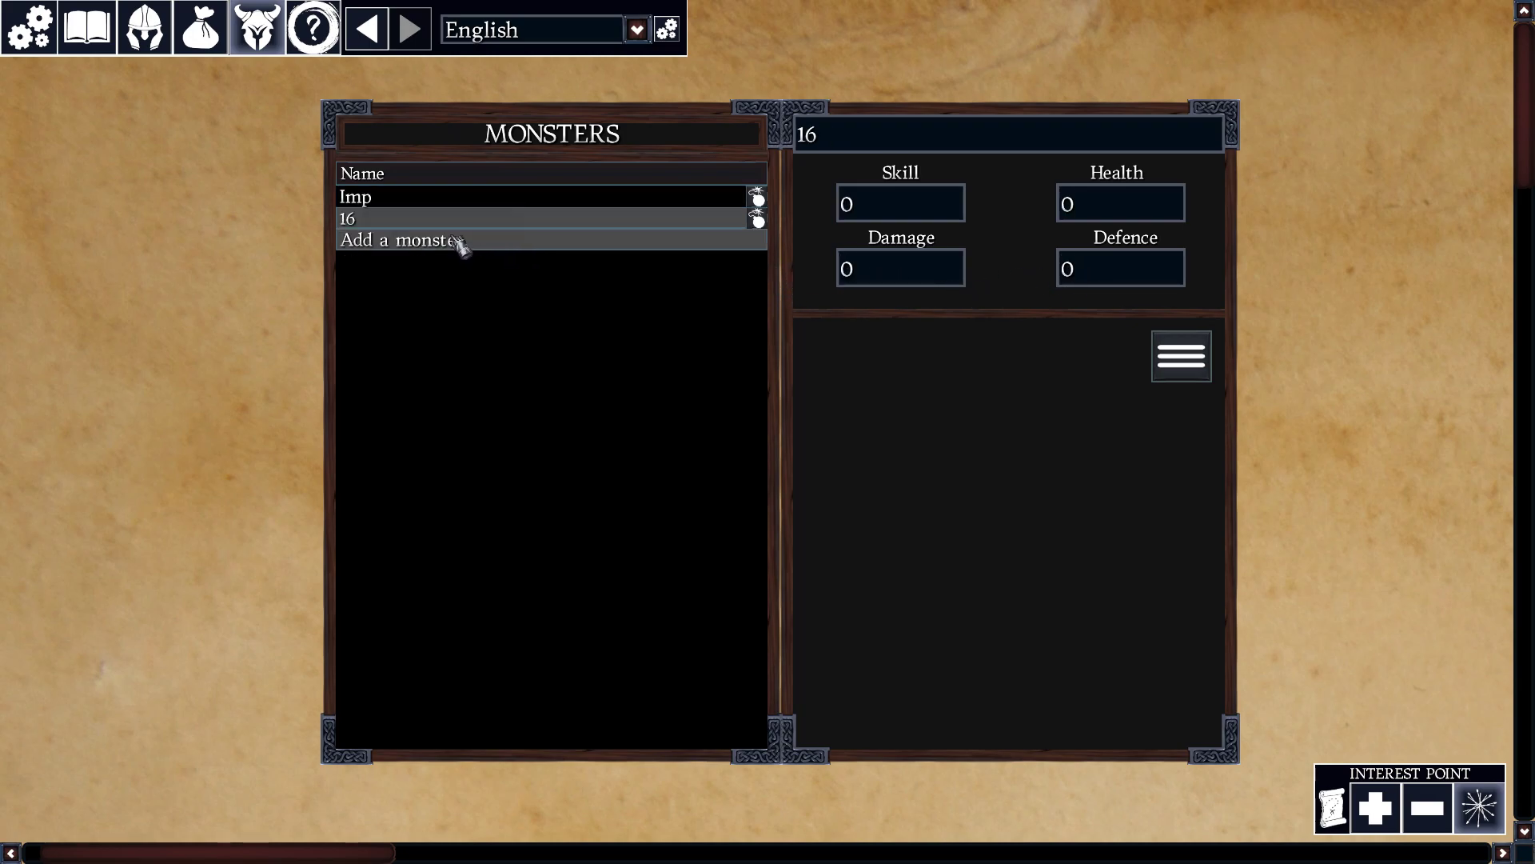
click(829, 149)
drag(829, 149, 796, 149)
text(Succubus)
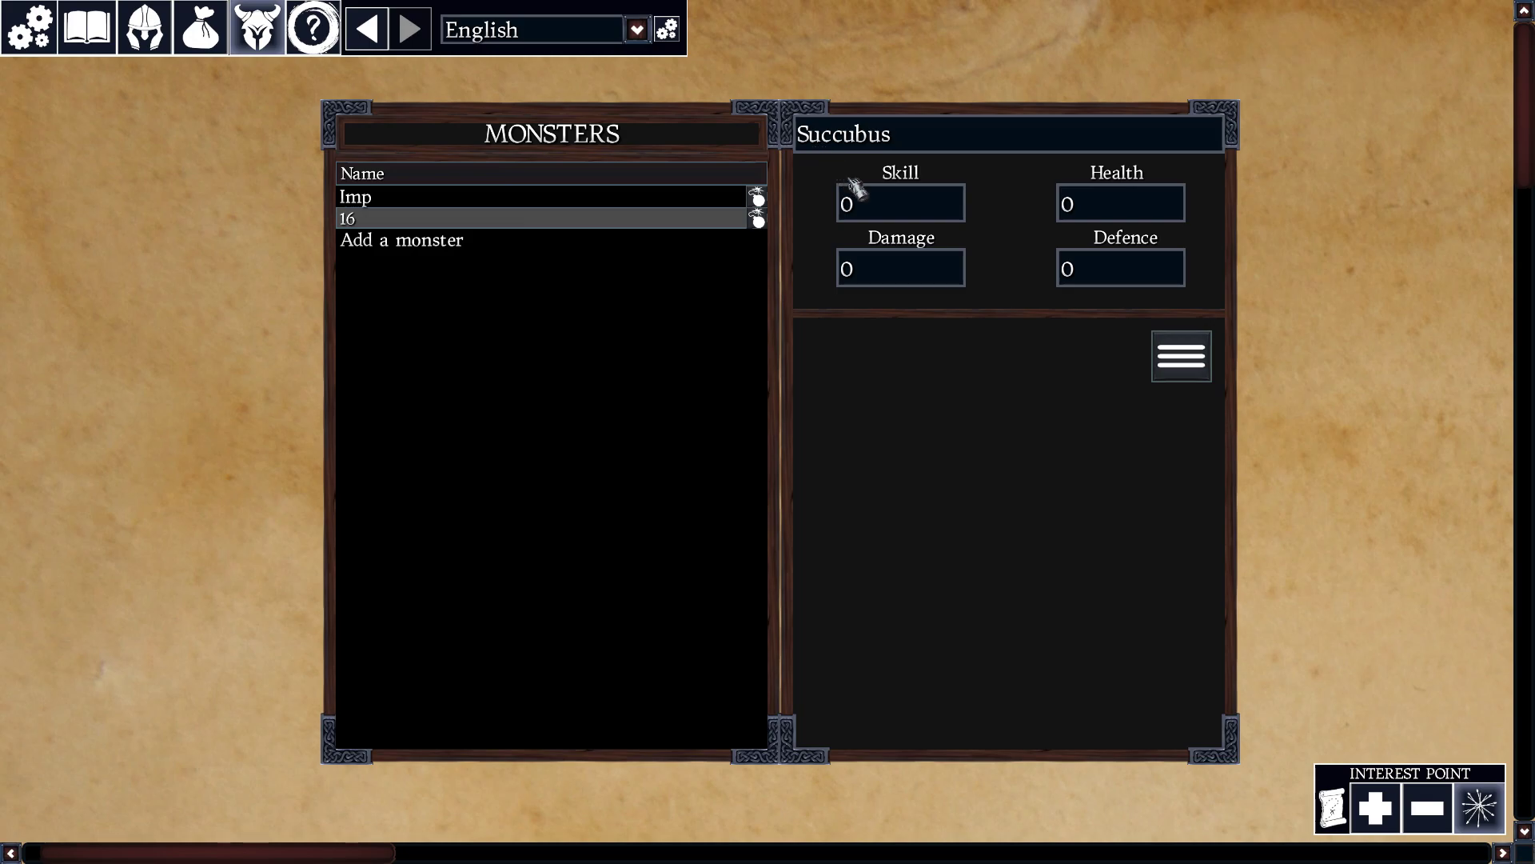
Step: Set the Succubus's skill to 4, health to 5, damage to 3 and defence to 5
click(856, 210)
text(4)
click(1076, 209)
text(5)
click(844, 272)
text(3)
click(1085, 275)
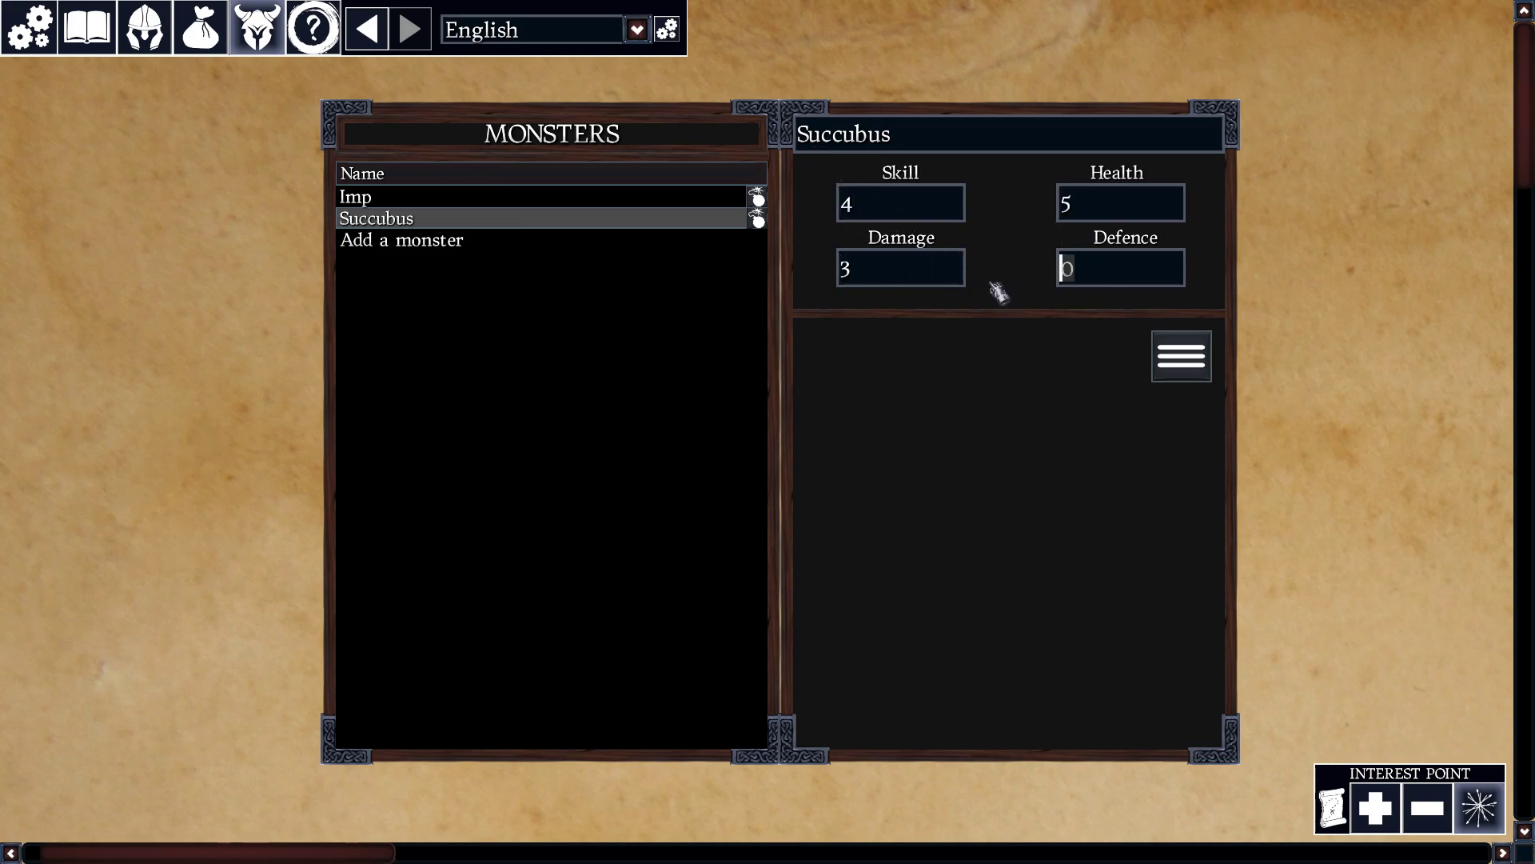
text(5)
click(538, 346)
Step: Review the stats of the Imp and the Succubus, and close the monster window
click(504, 216)
click(501, 200)
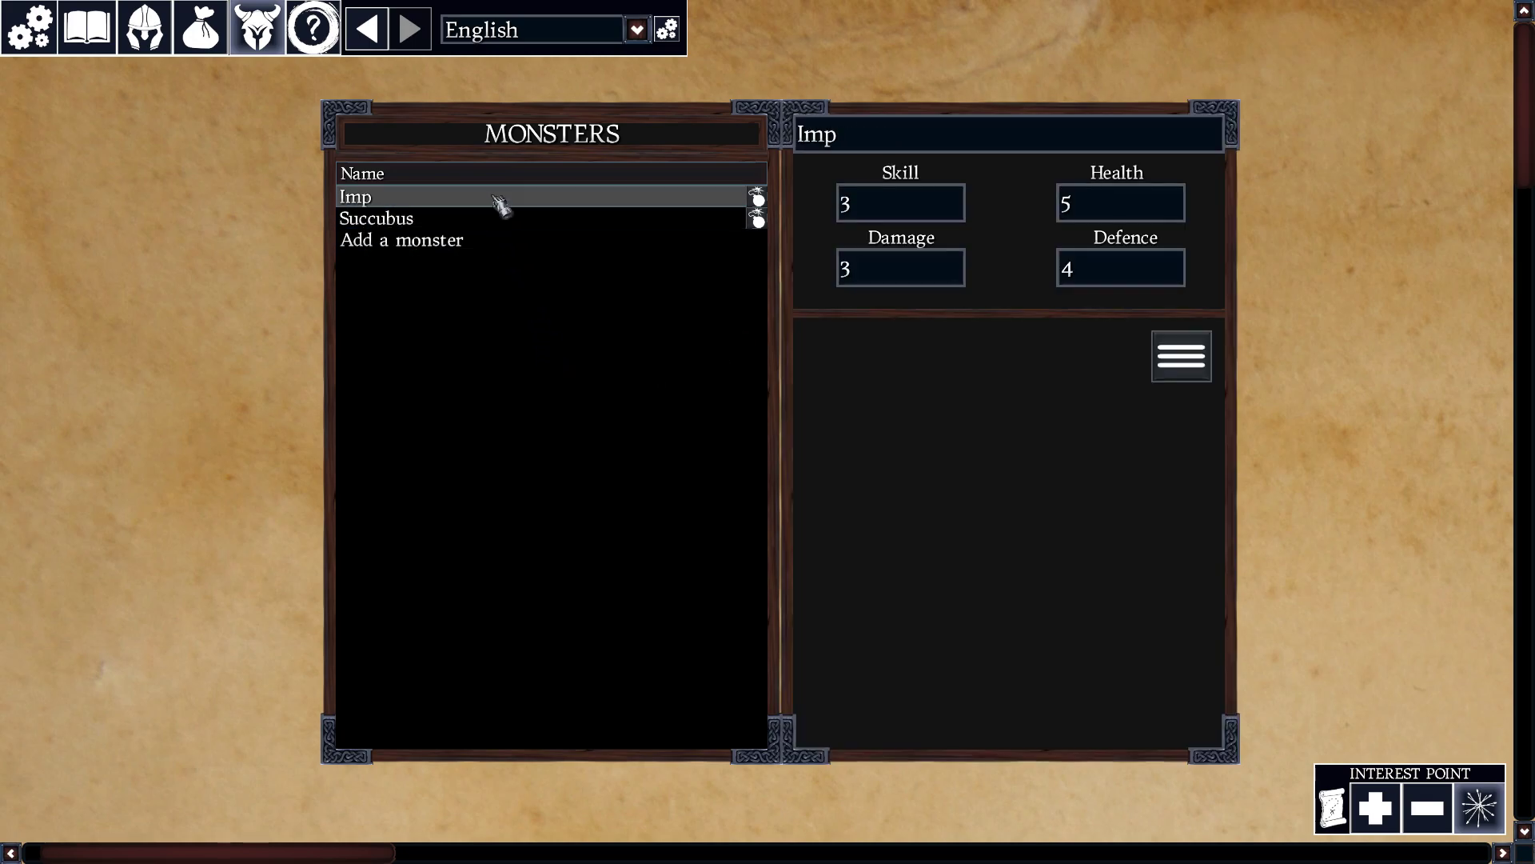
click(501, 216)
click(493, 201)
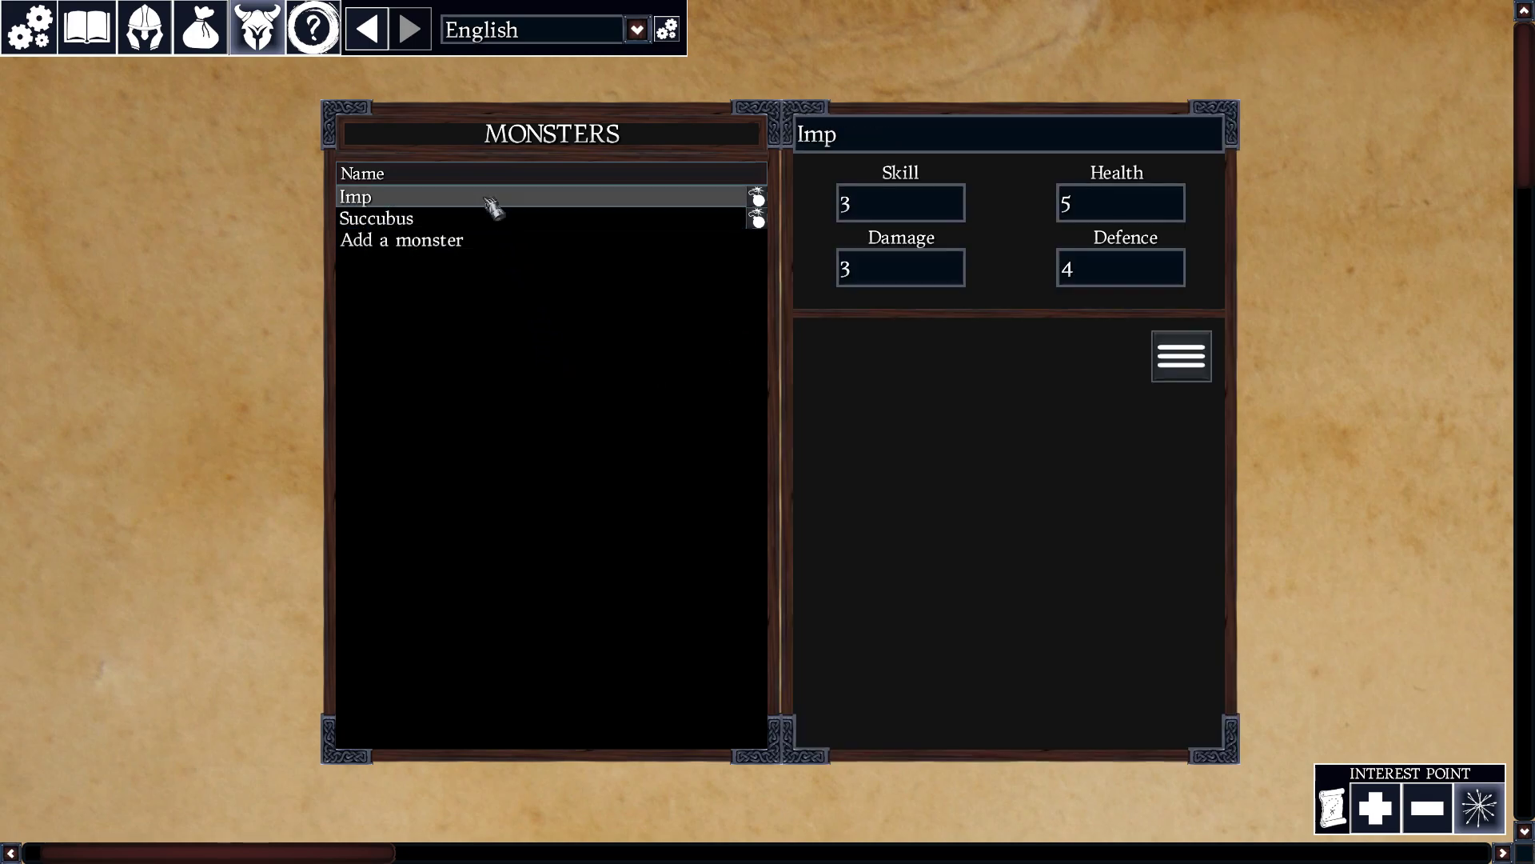
click(256, 46)
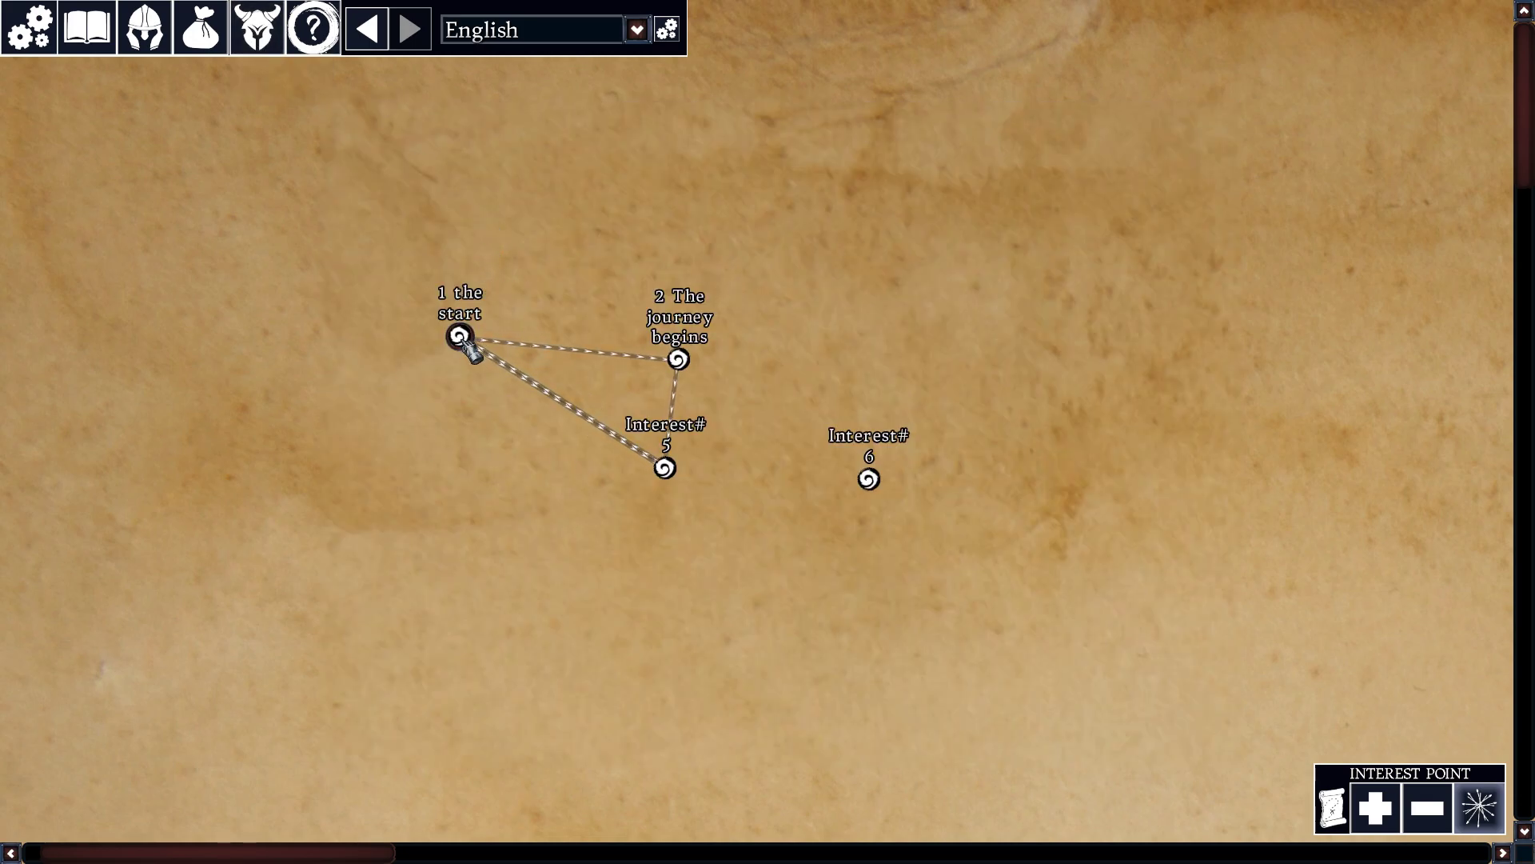
Step: Rename the interest point Interest#5 as "3 combat" and enter "Fight for your life" as its content
drag(528, 299, 471, 248)
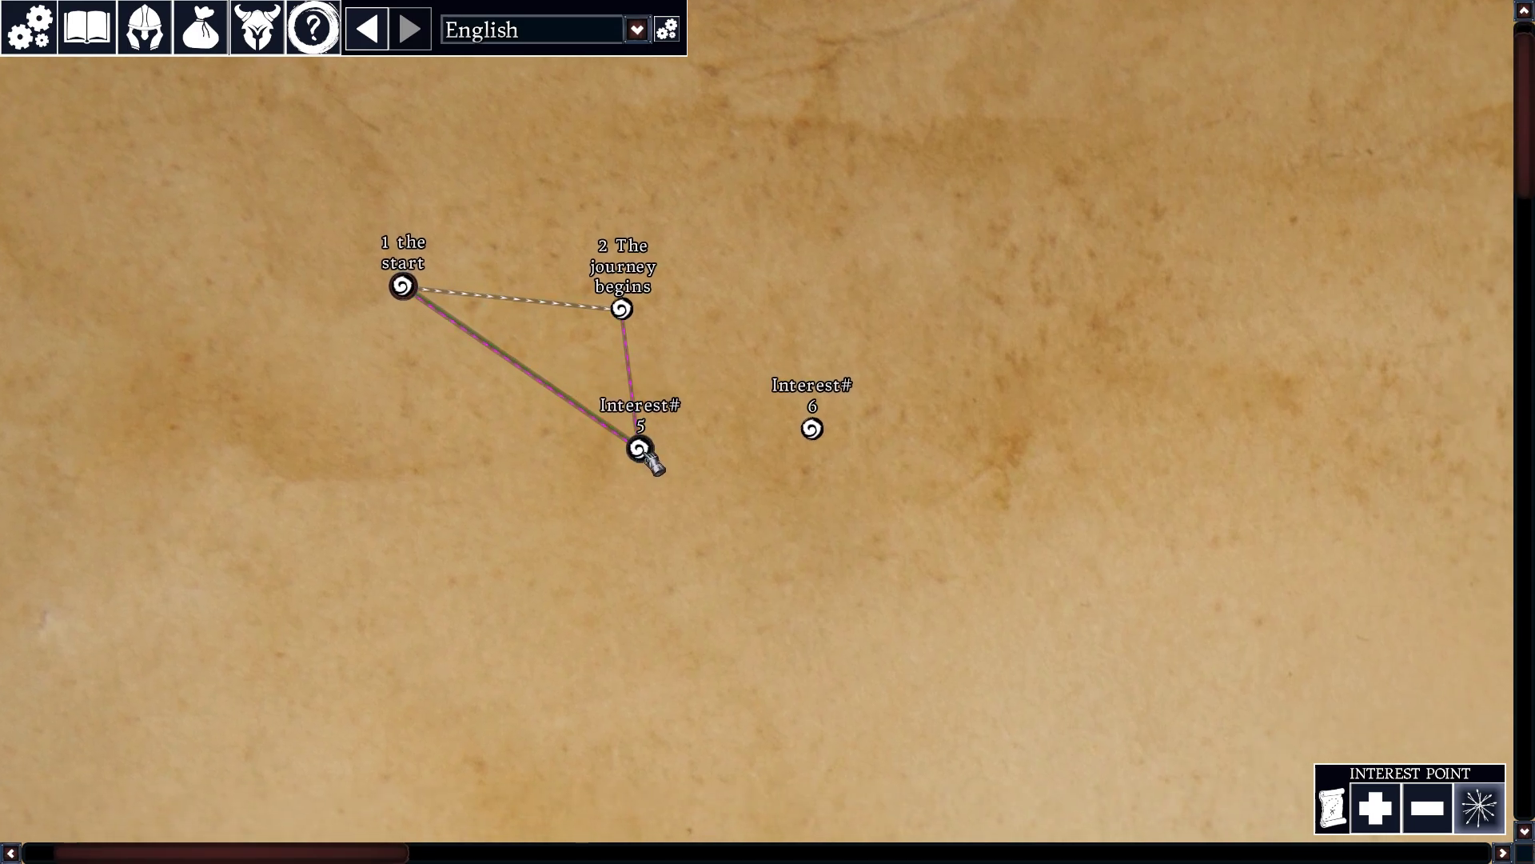
click(647, 454)
click(727, 214)
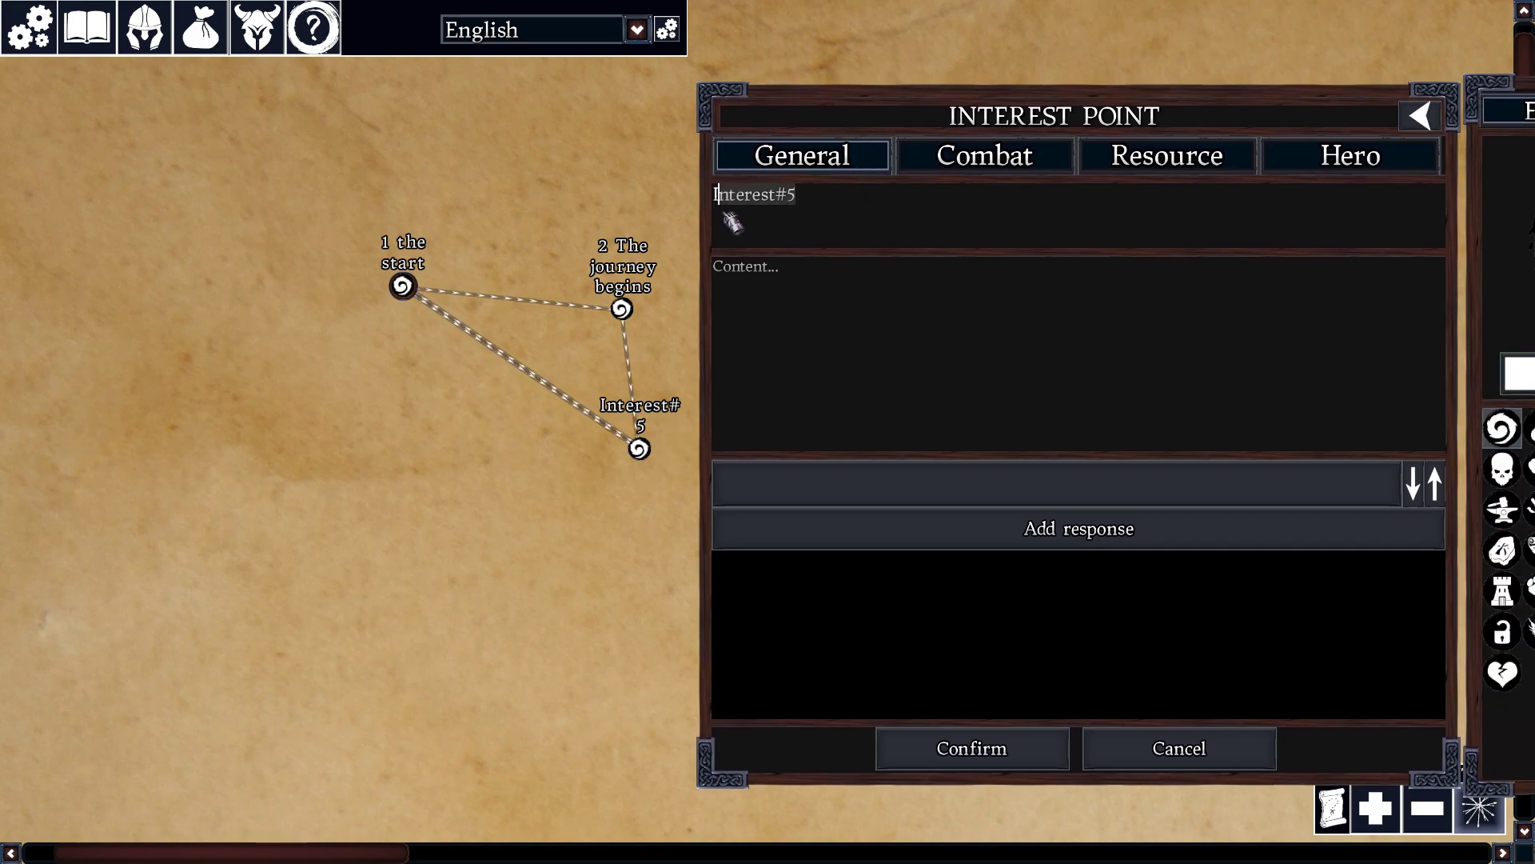
key(BackSpace)
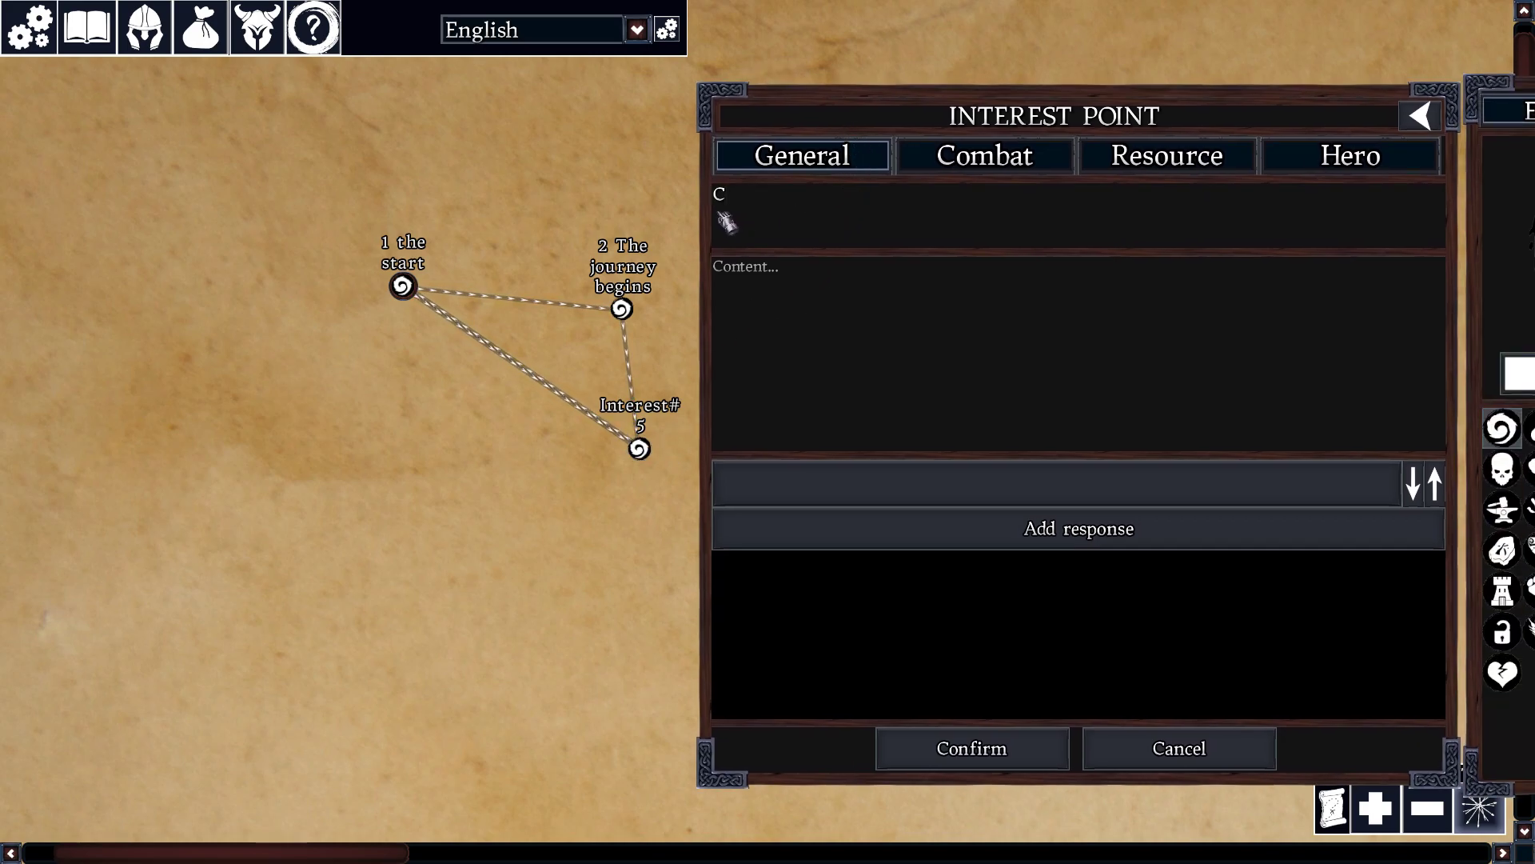
text(3 combat)
click(791, 296)
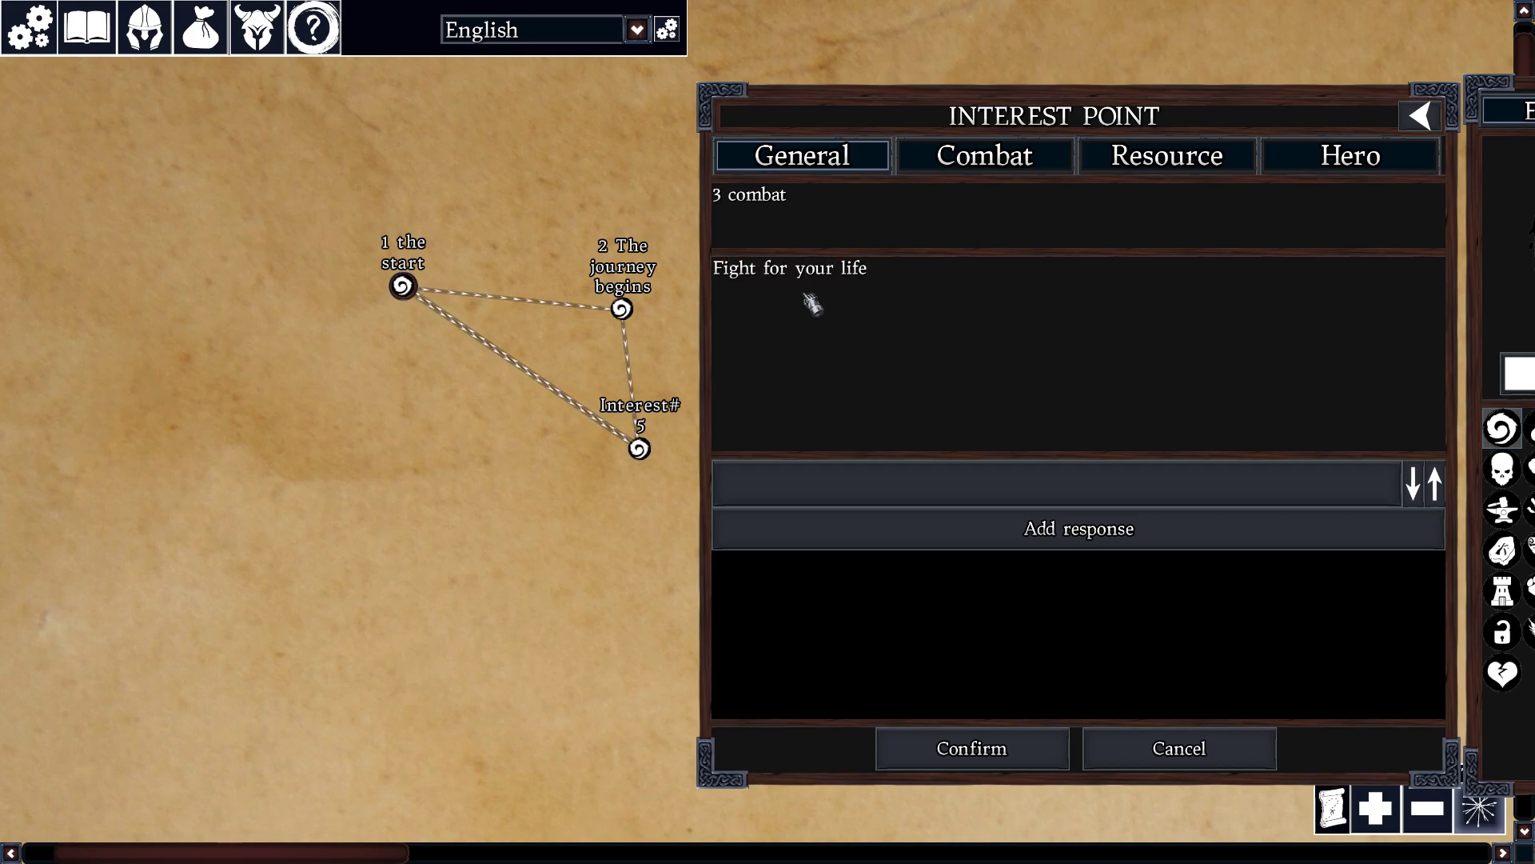
Step: Add the Imp and the Succubus as monsters in the interest point's combat
click(945, 230)
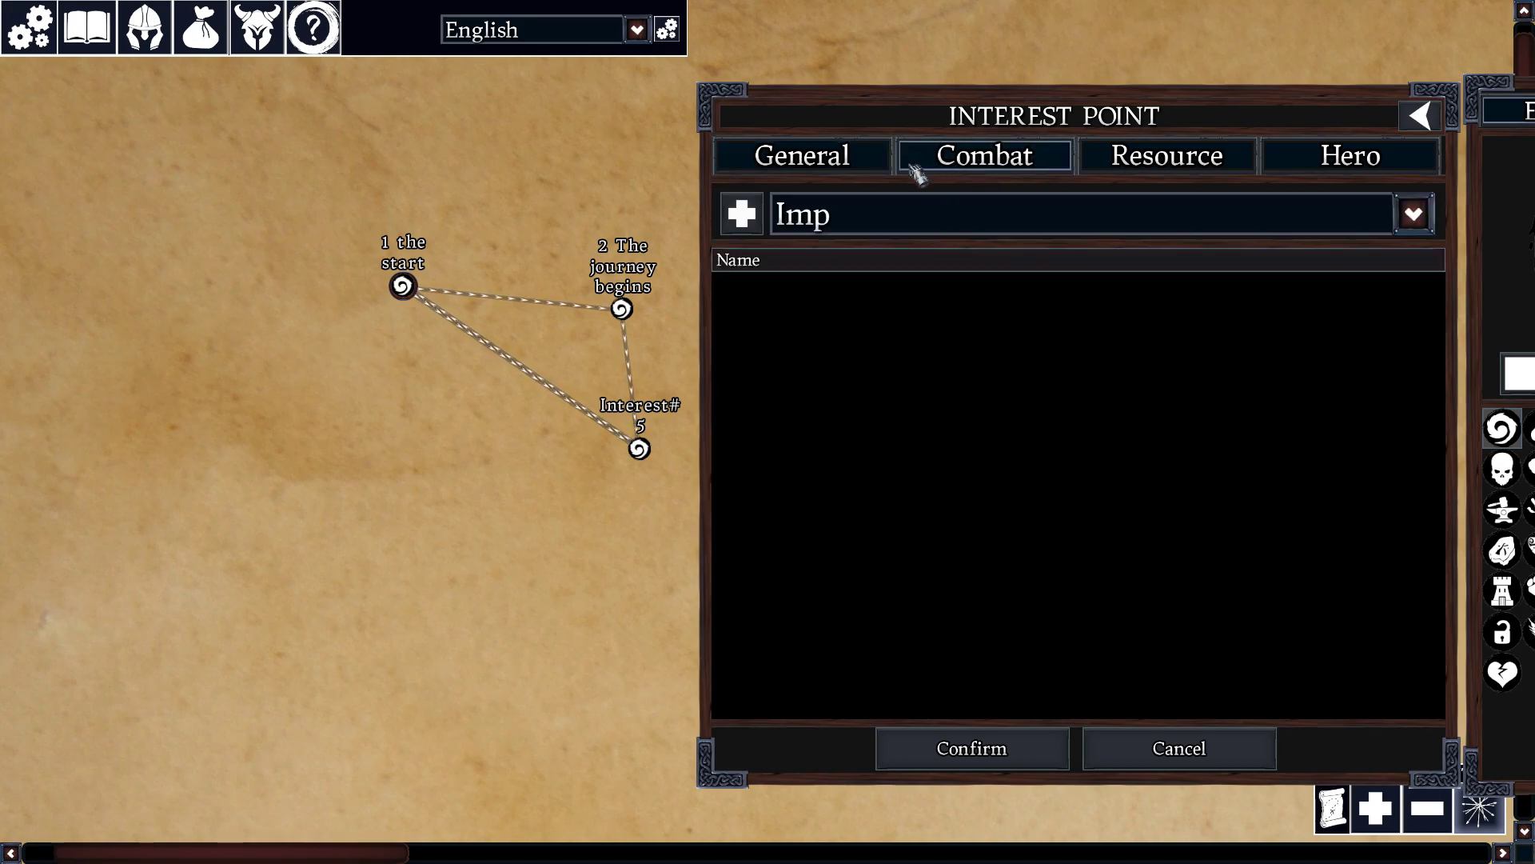
click(837, 214)
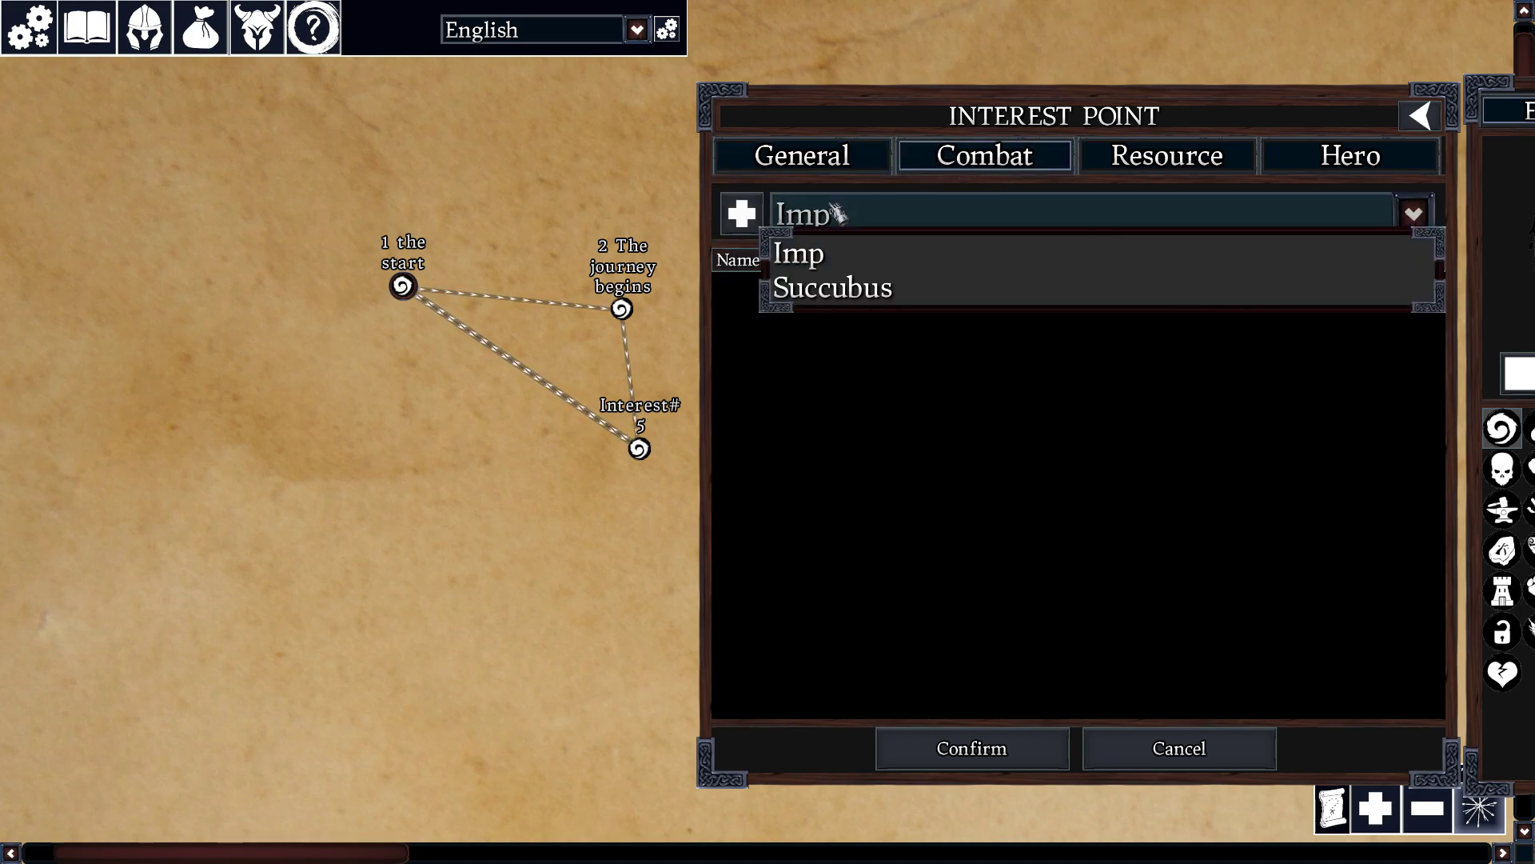
click(824, 264)
click(742, 213)
click(864, 228)
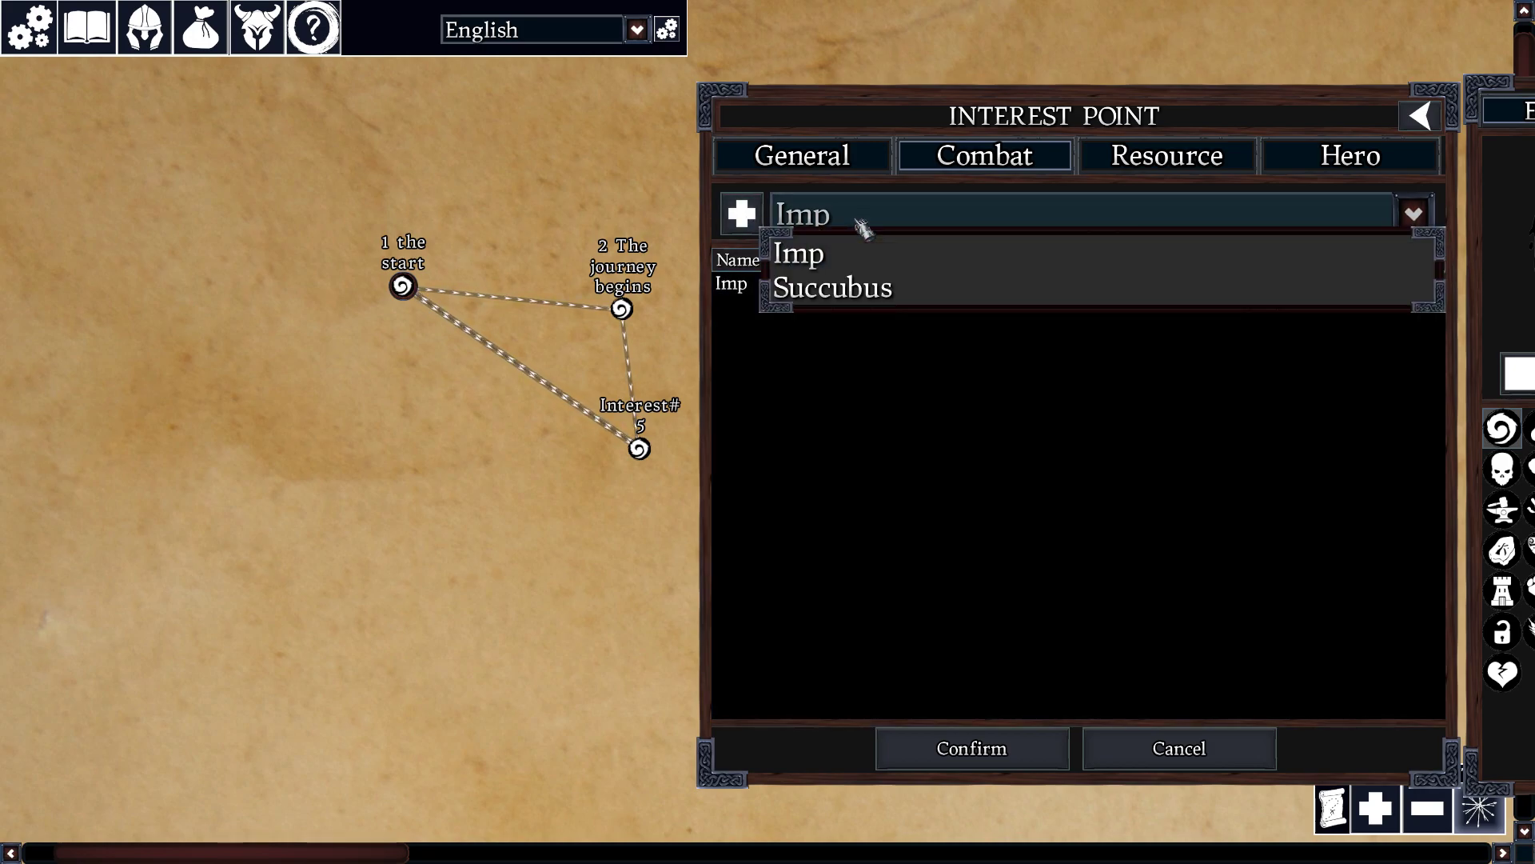
click(845, 300)
click(746, 222)
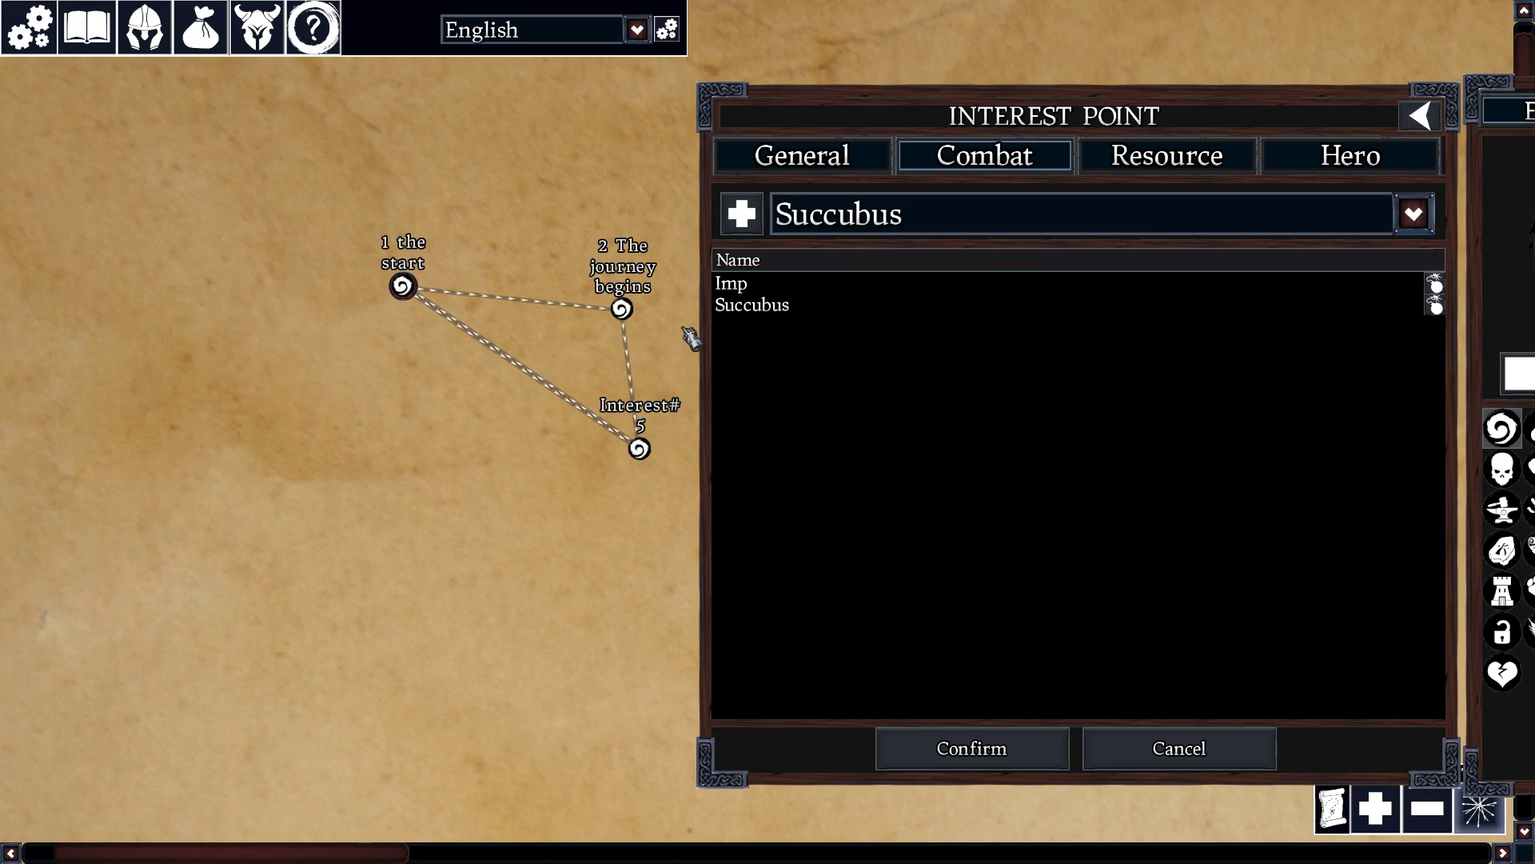
click(749, 308)
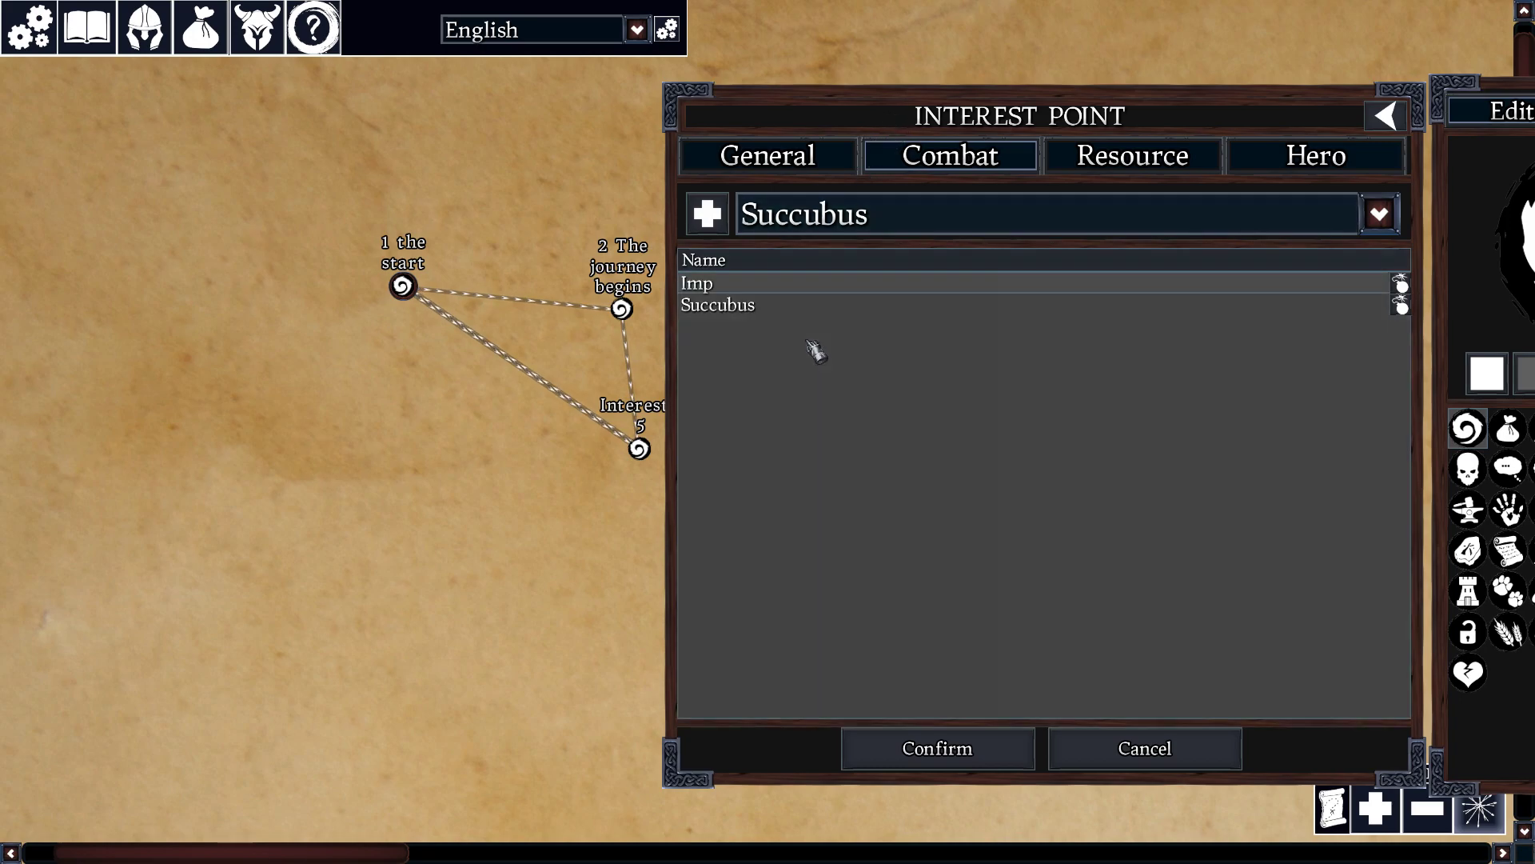
Step: Add one Sword to the objects in the bag section of the interest point's resources
click(1140, 164)
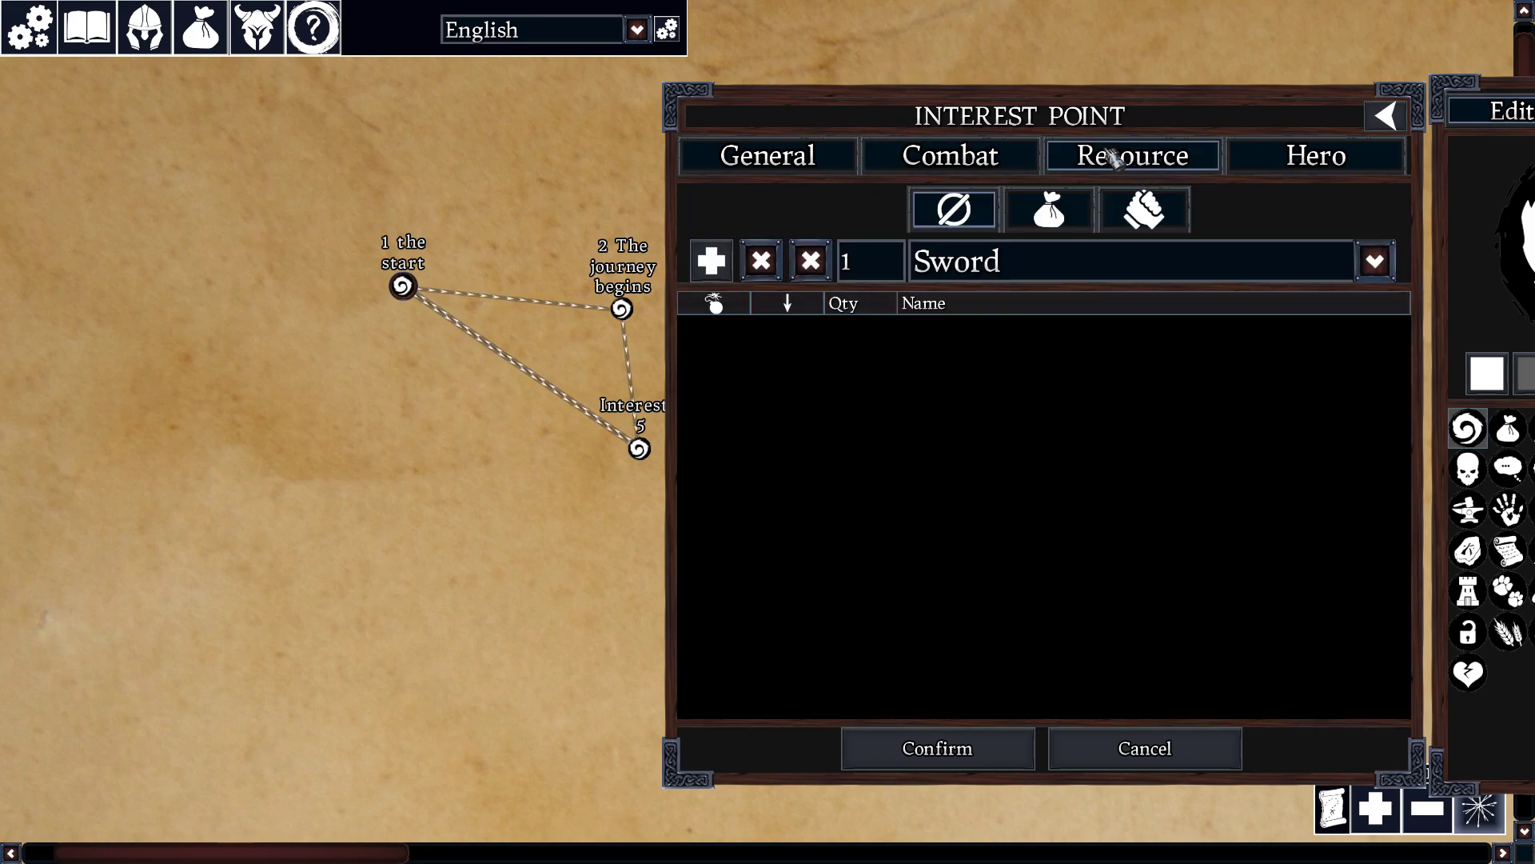
click(1074, 227)
click(926, 266)
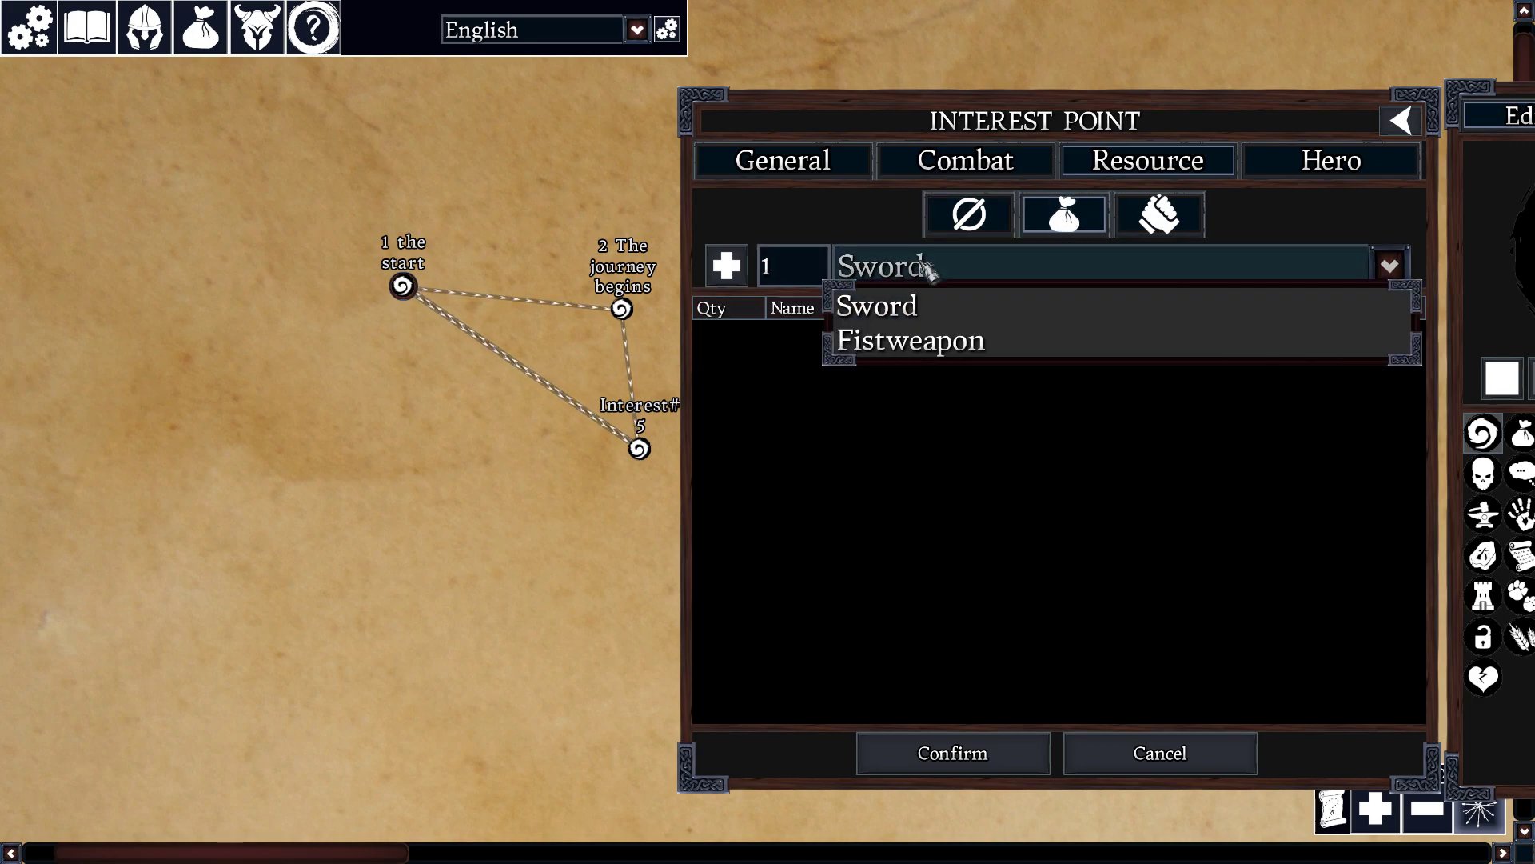
click(876, 308)
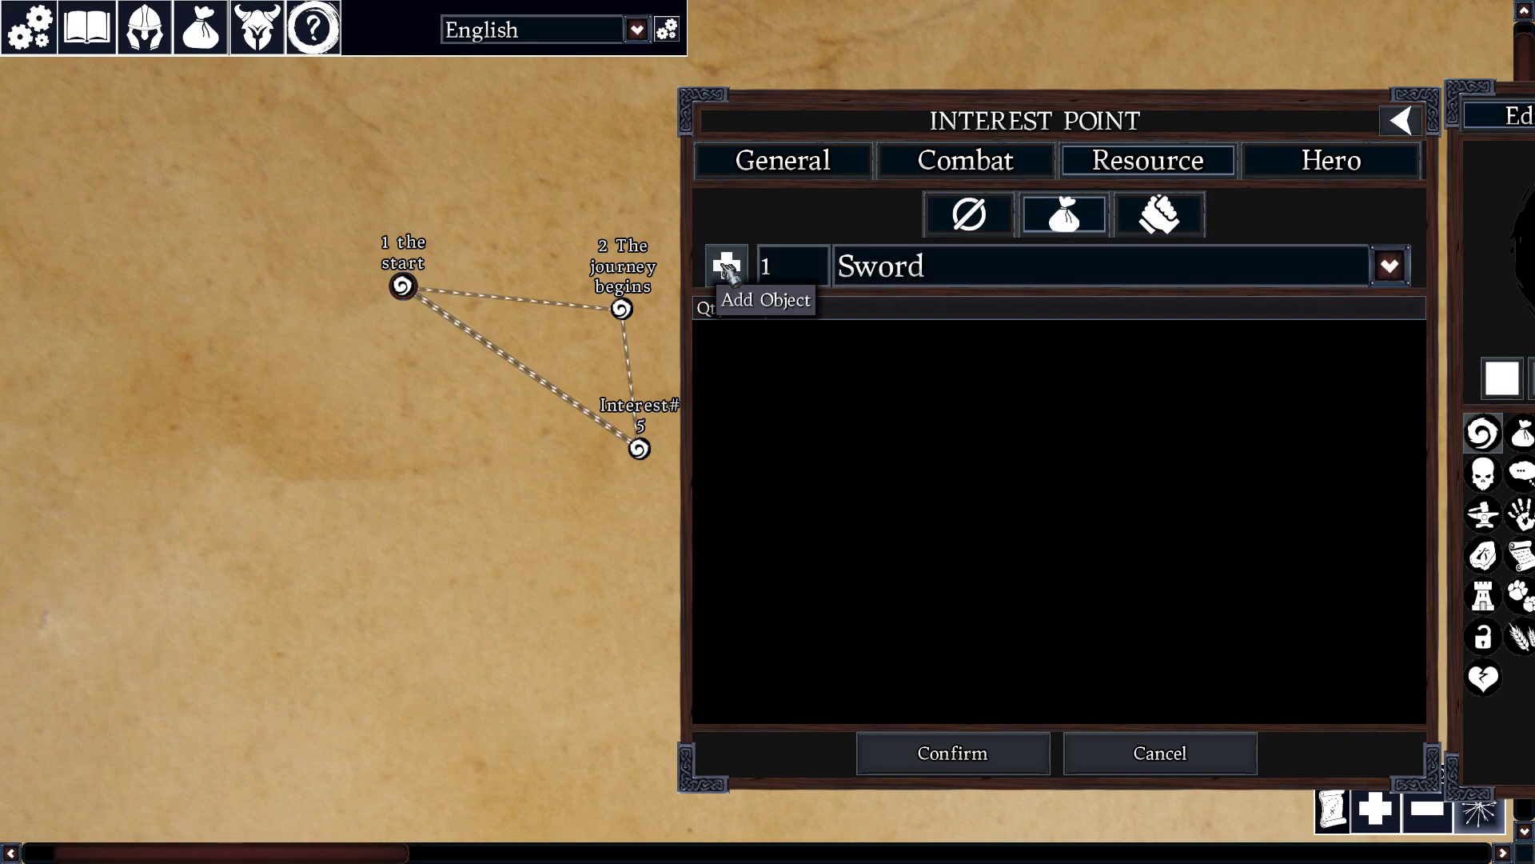
click(726, 267)
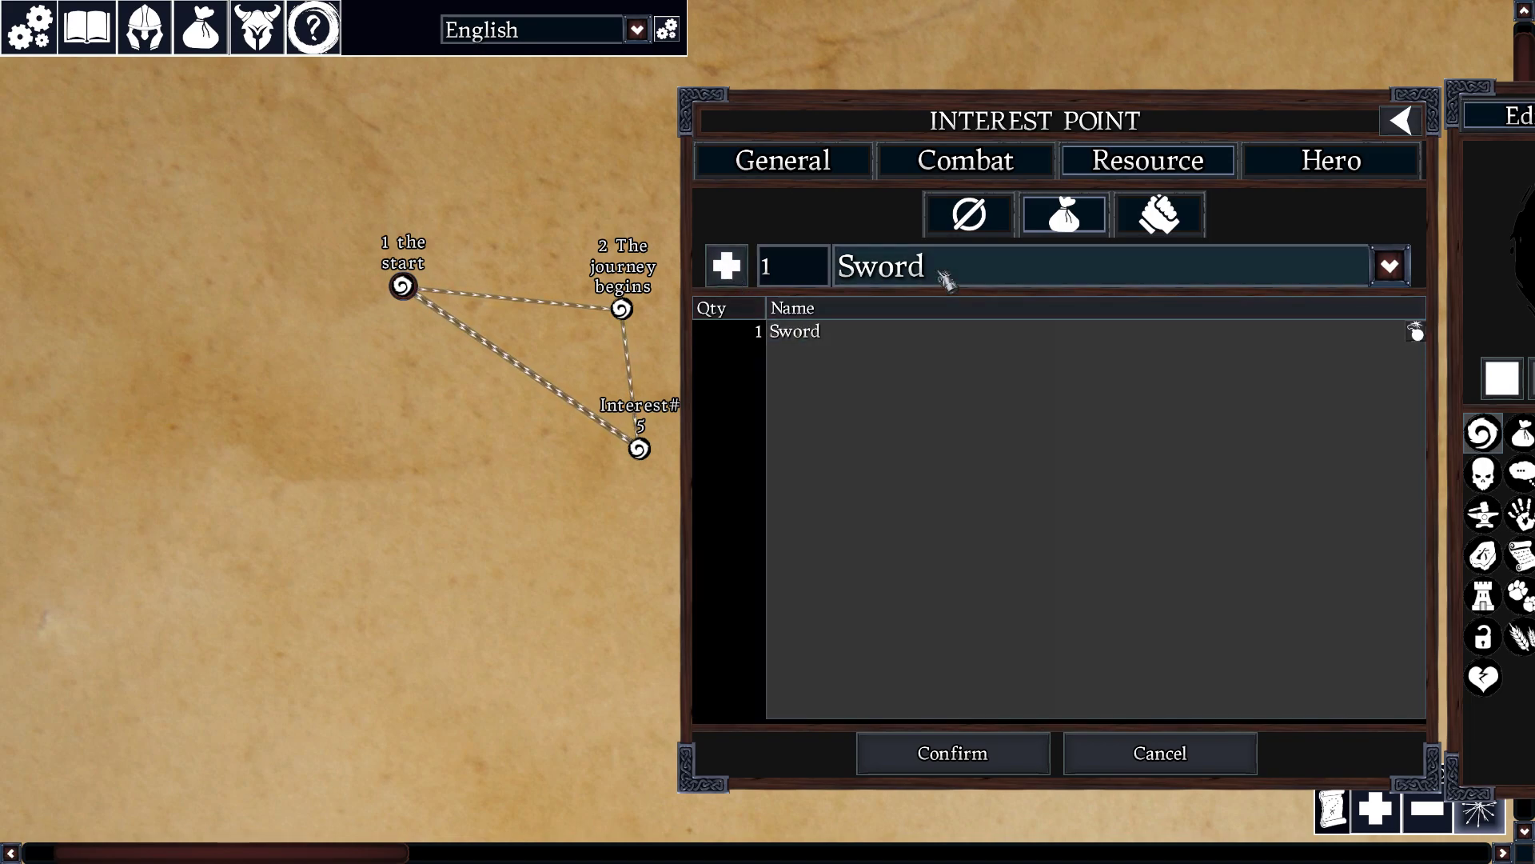
Step: Add another Sword entry with a quantity of 5 to the same object list
click(779, 270)
key(BackSpace)
text(5)
click(726, 267)
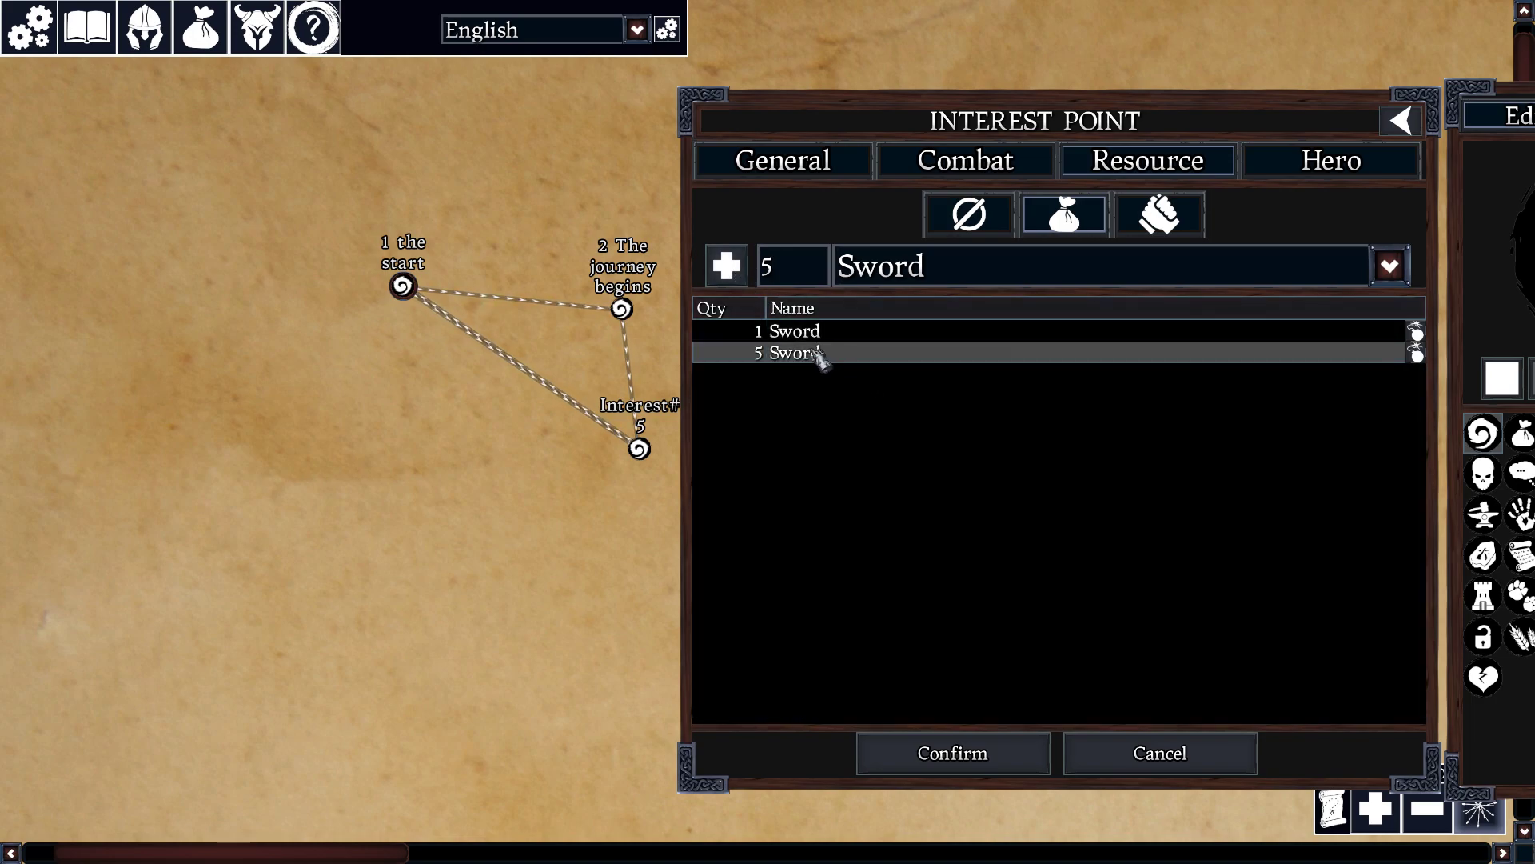
Step: Add one Sword to the crossed-circle section of the interest point's resources, with the bomb option off and the down-arrow option on
click(992, 232)
click(964, 270)
click(964, 272)
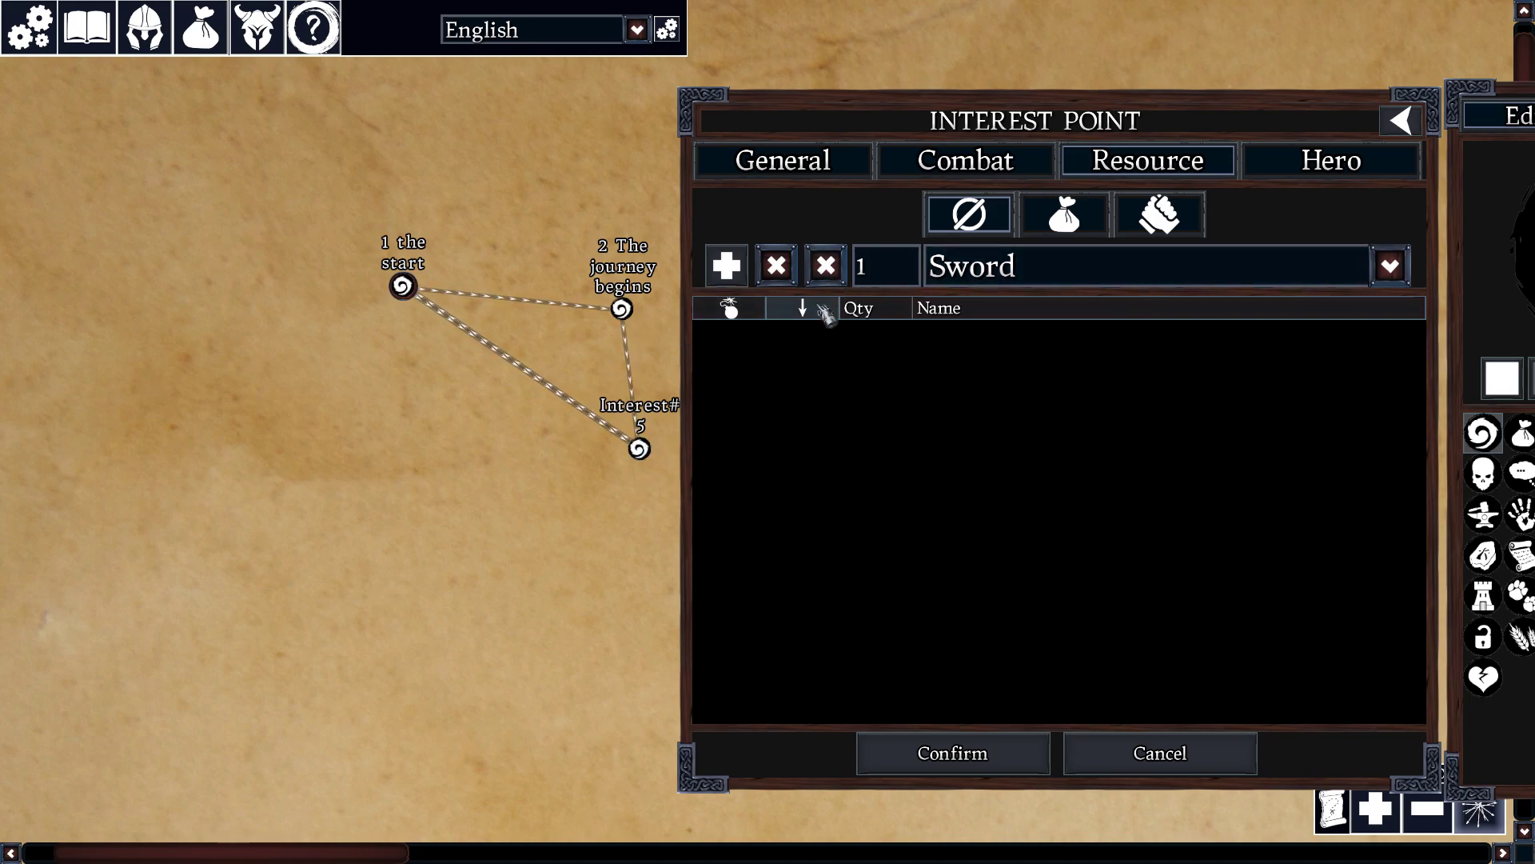
click(866, 272)
text(1)
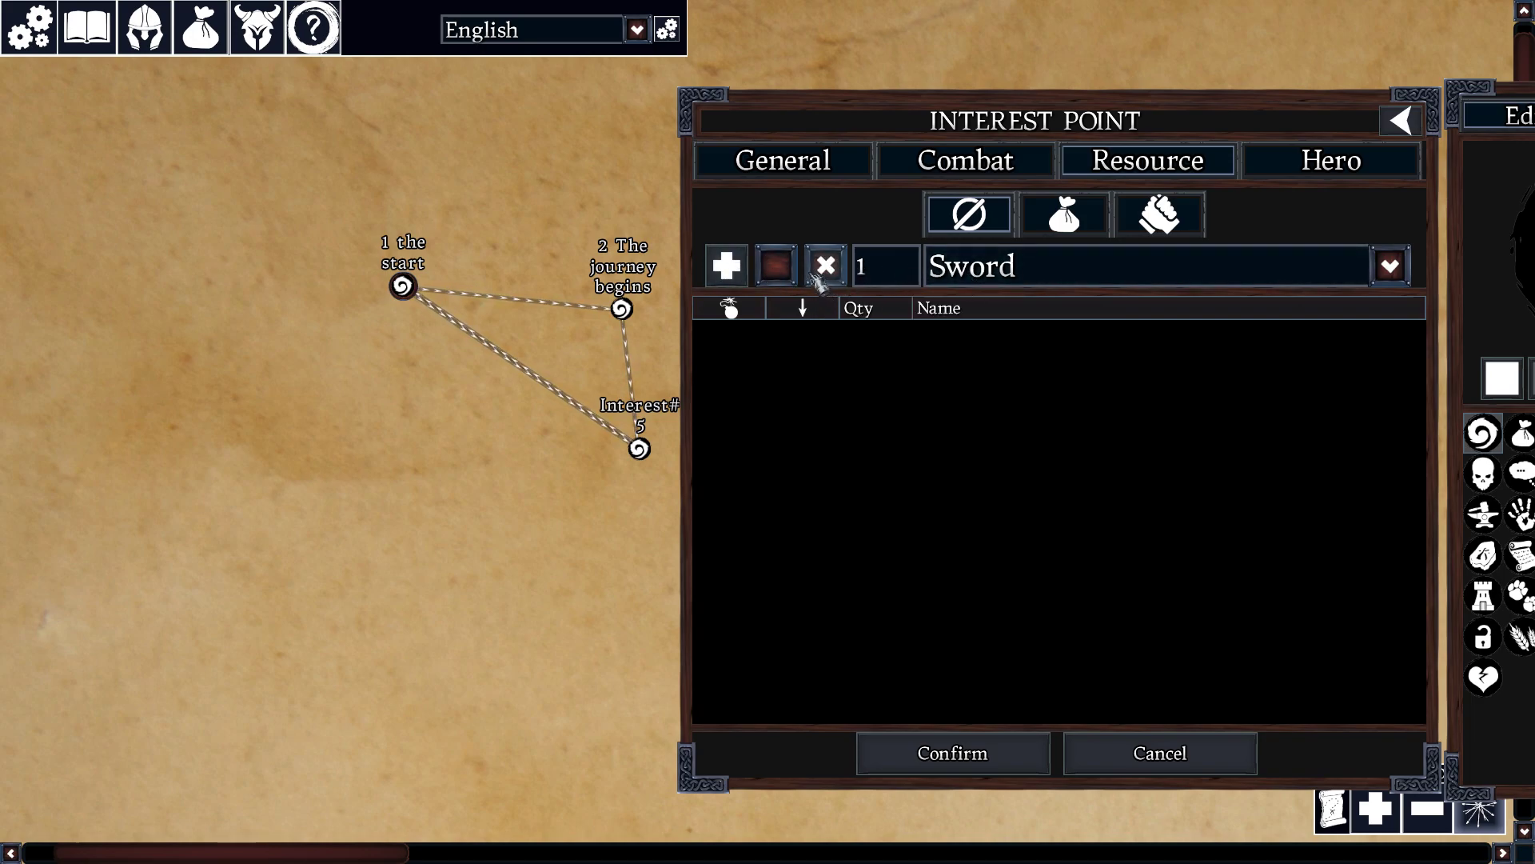
click(726, 266)
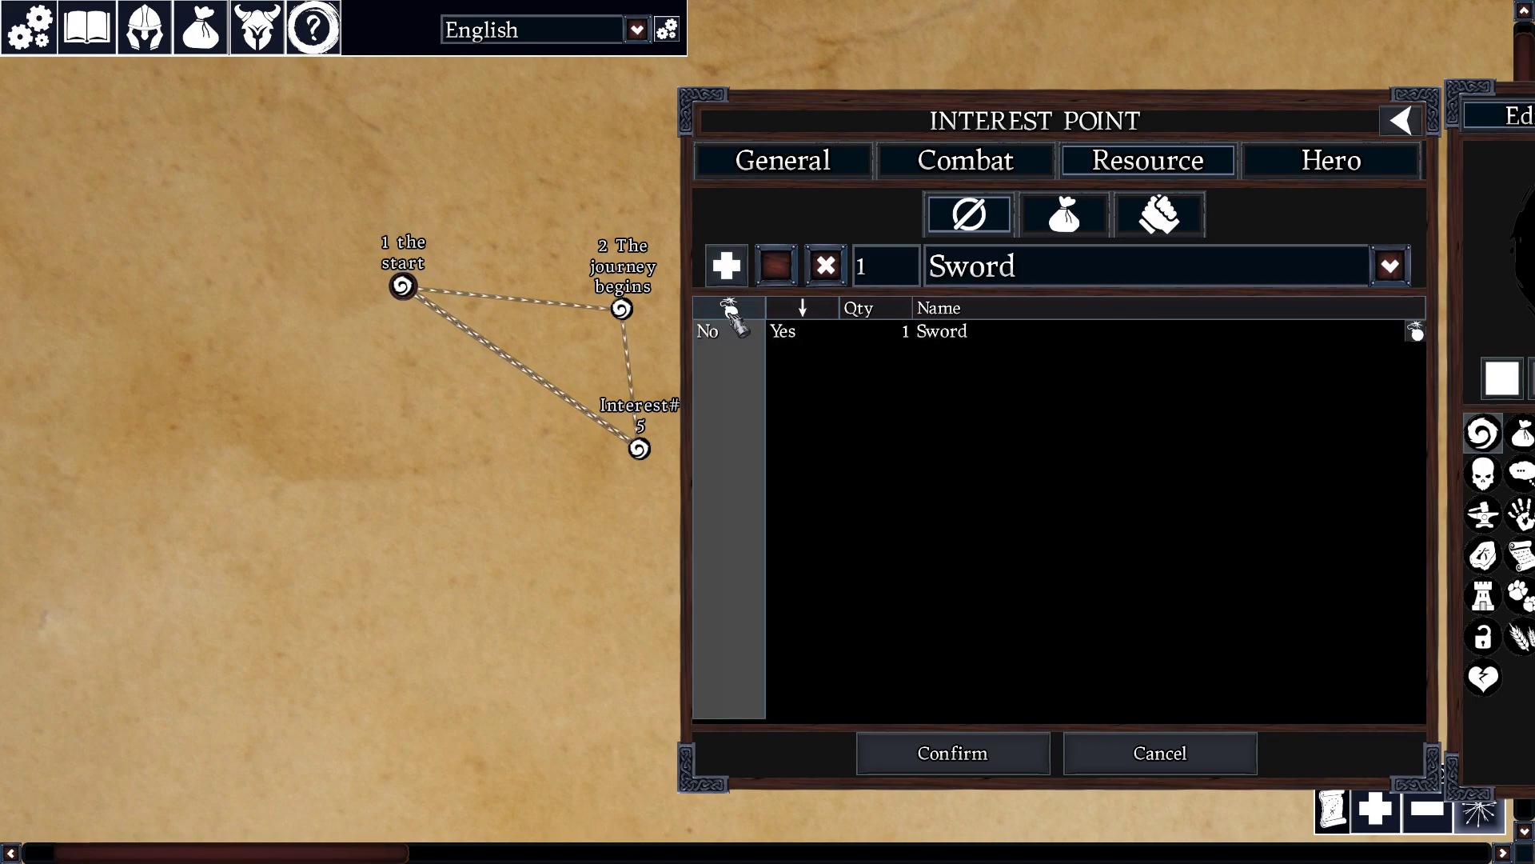
click(790, 340)
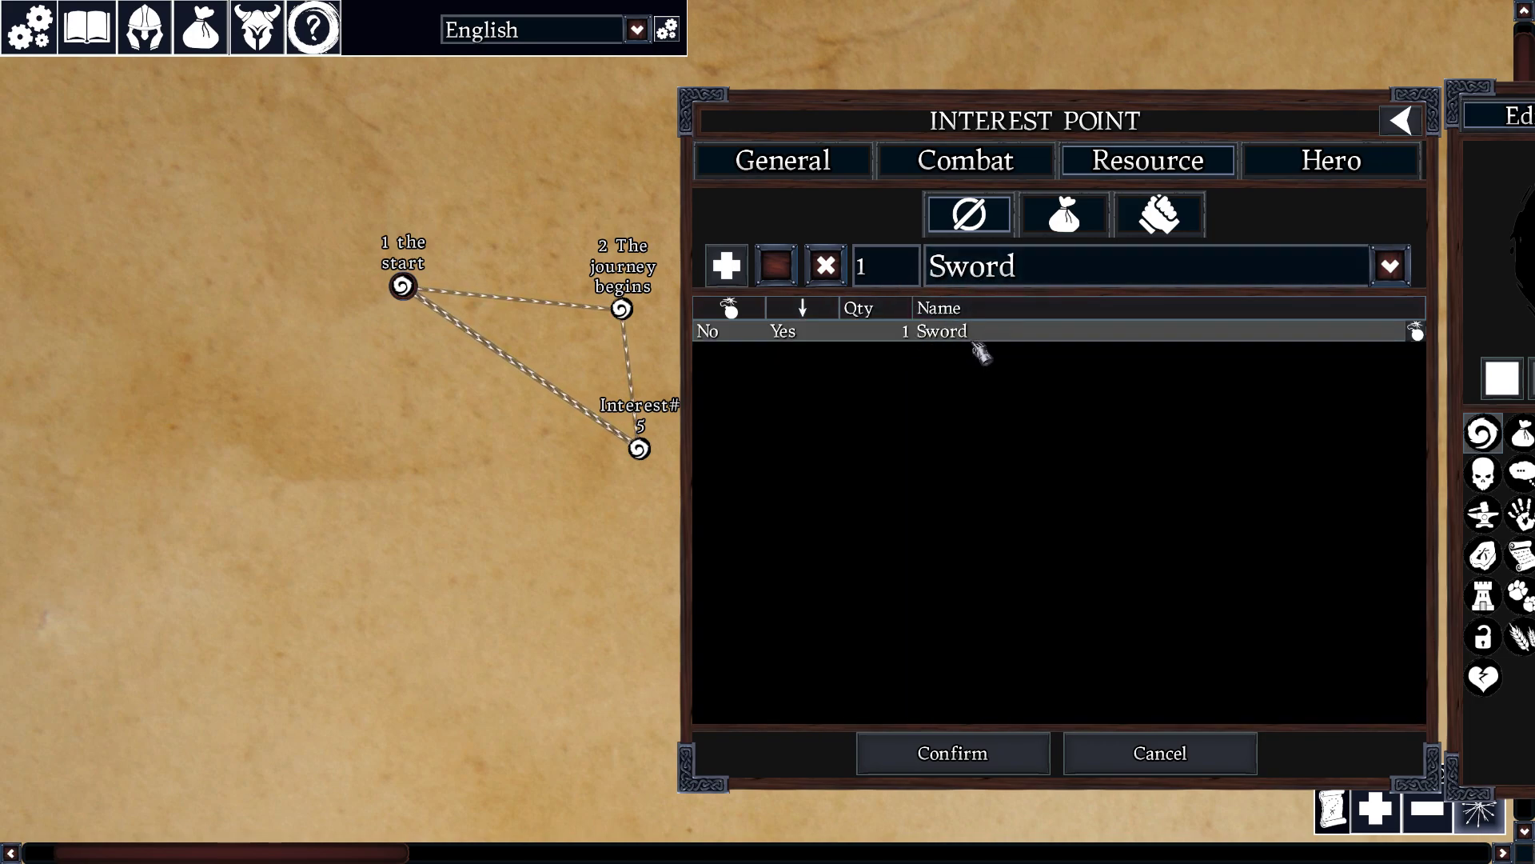
Step: Add a trade to the interest point's resources offering 1 Fistweapon in exchange for 1 Sword
drag(569, 403, 536, 414)
click(1160, 227)
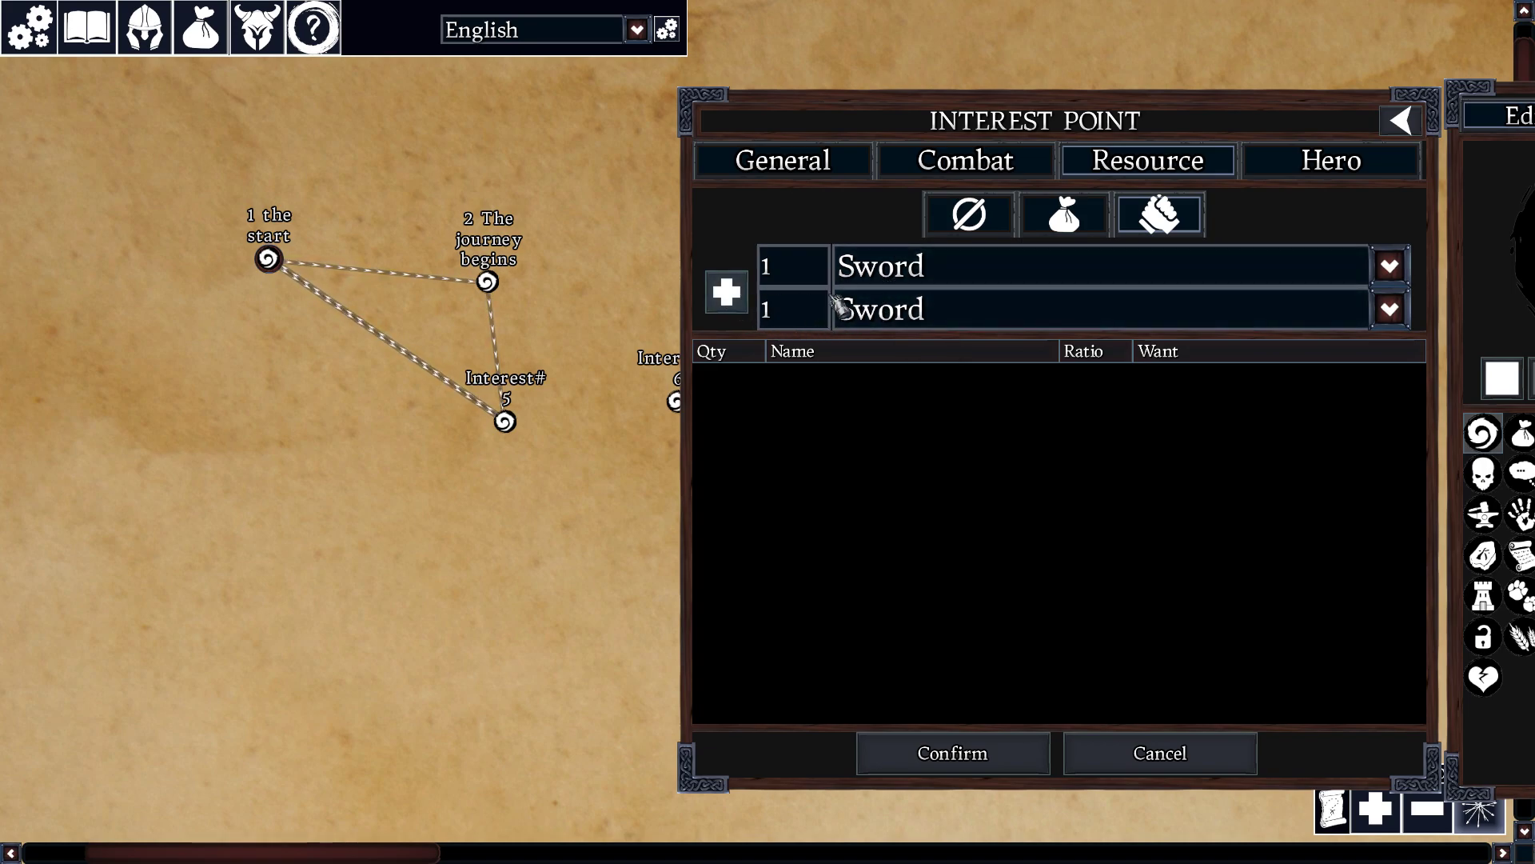
click(921, 280)
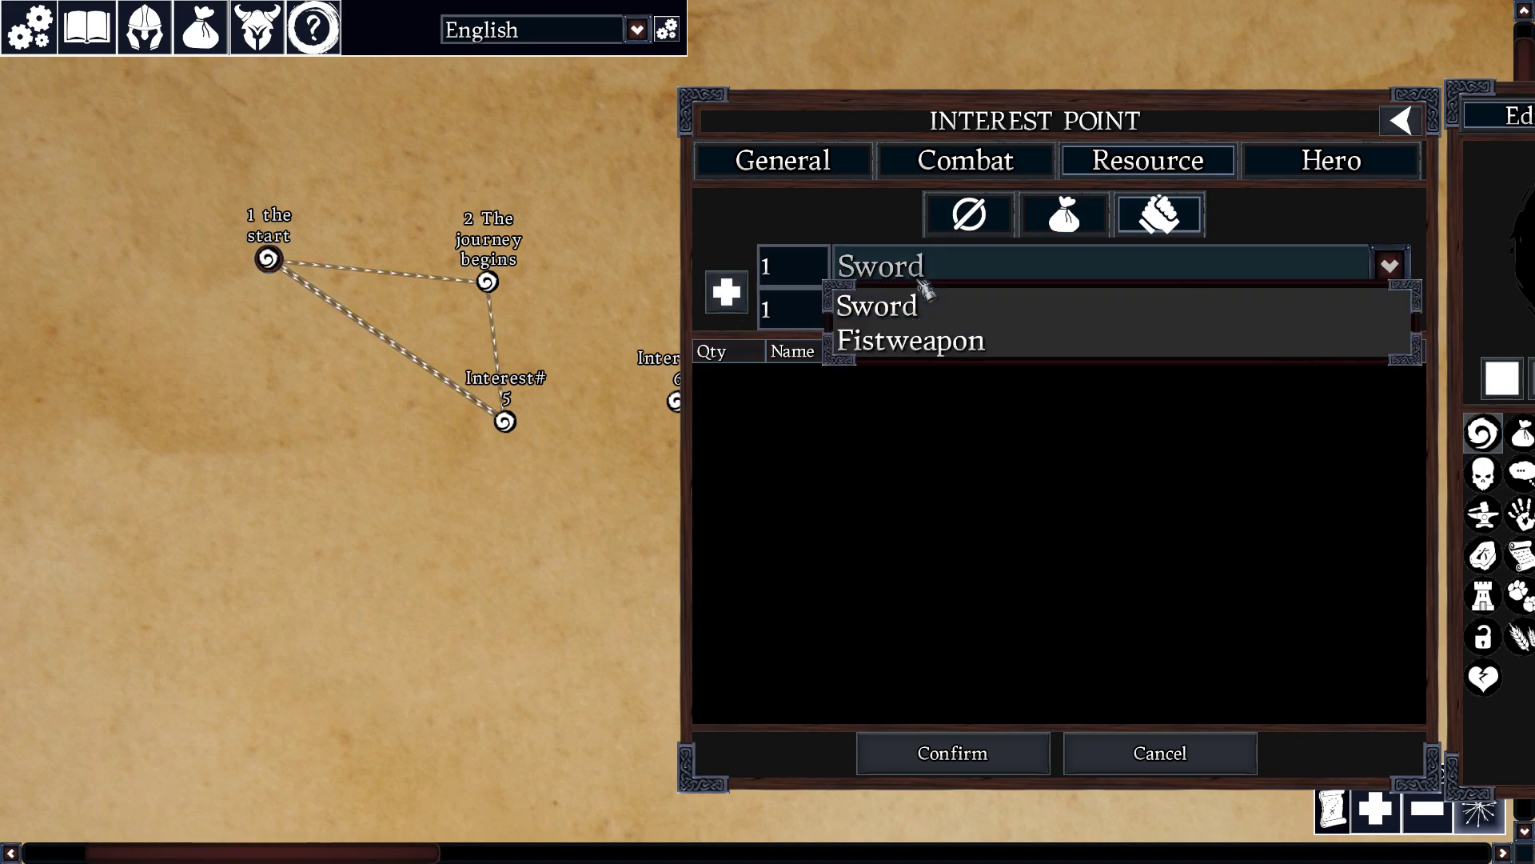
click(911, 342)
click(890, 312)
click(880, 314)
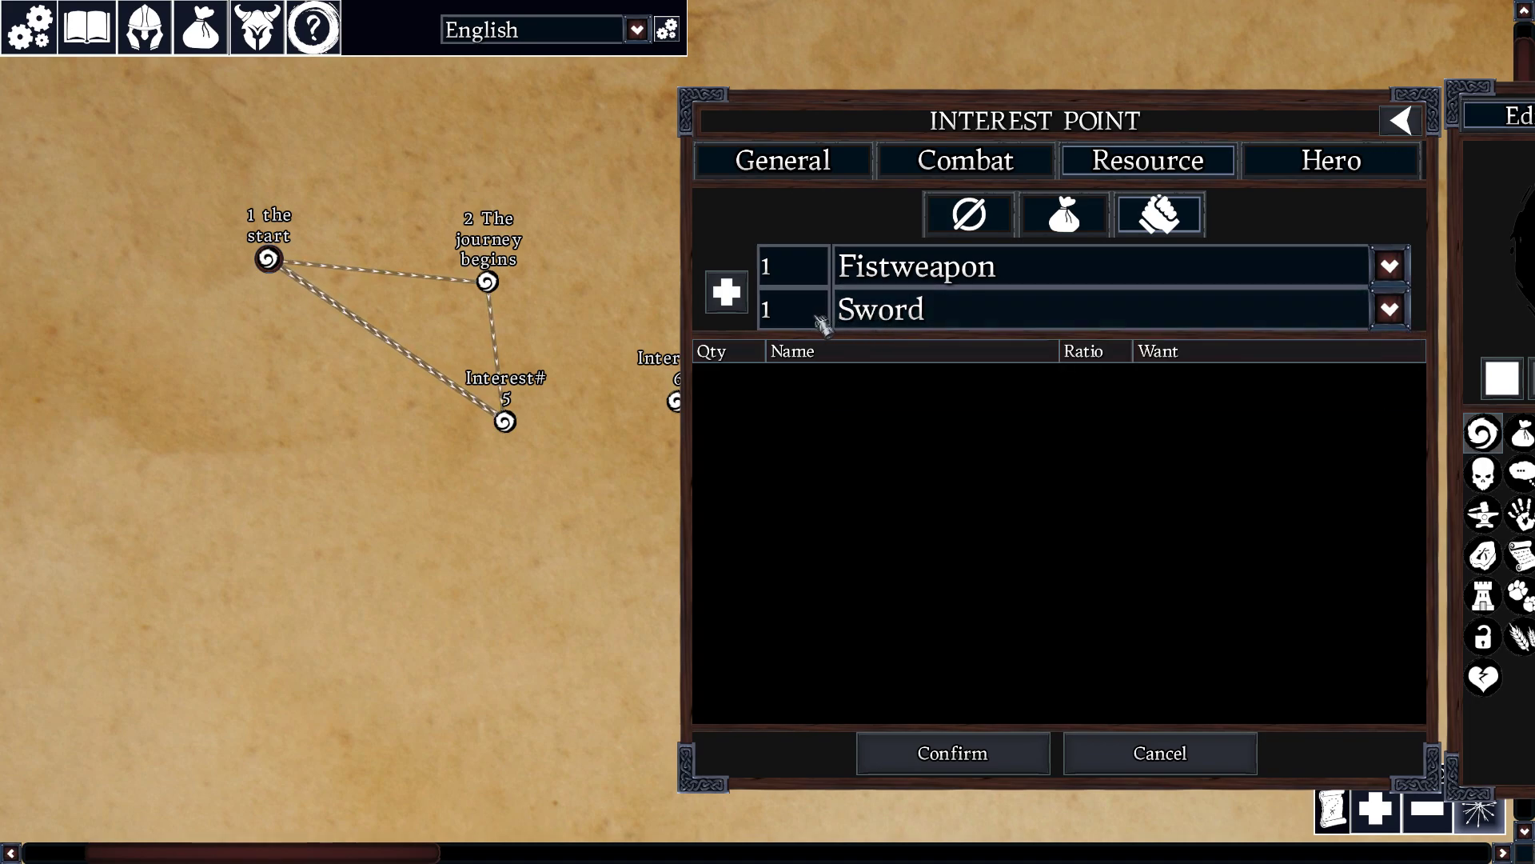
click(726, 292)
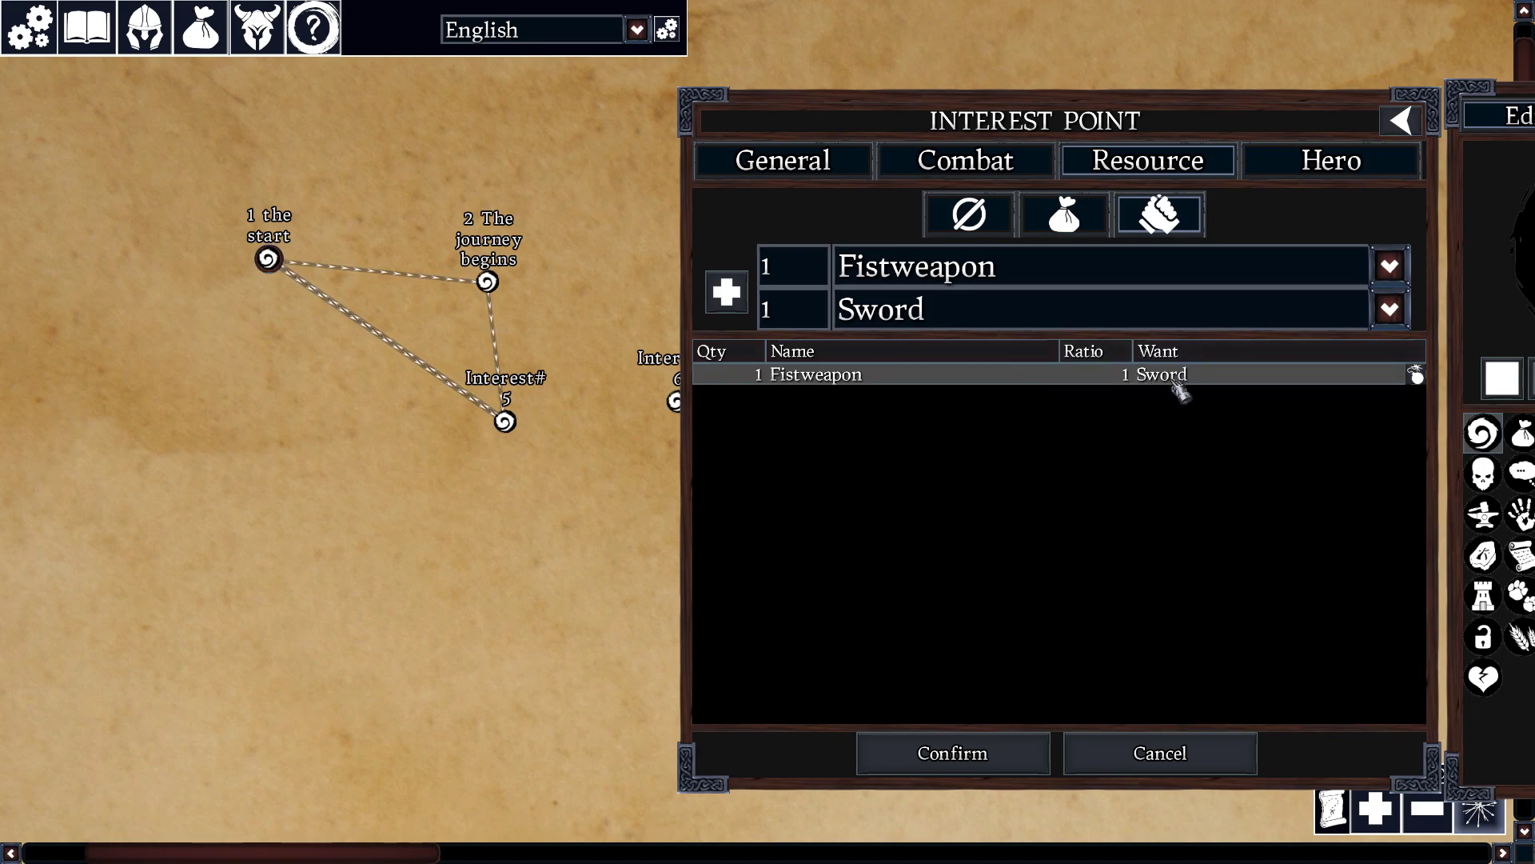
Step: In the interest point's hero settings, enable the option that the Hero can only access it once
drag(1034, 127, 702, 115)
click(627, 364)
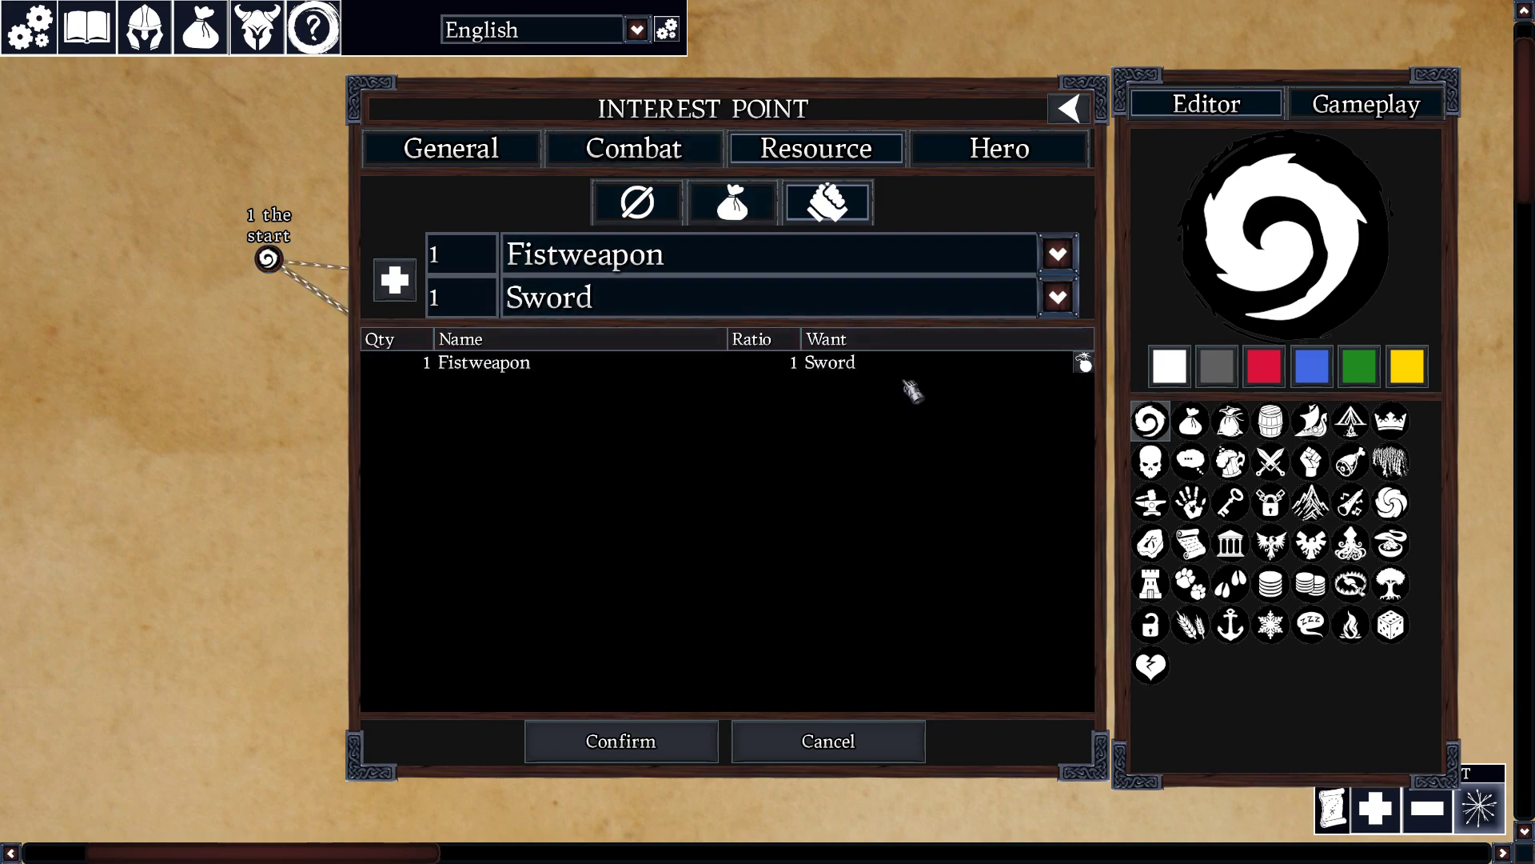
drag(843, 134, 750, 148)
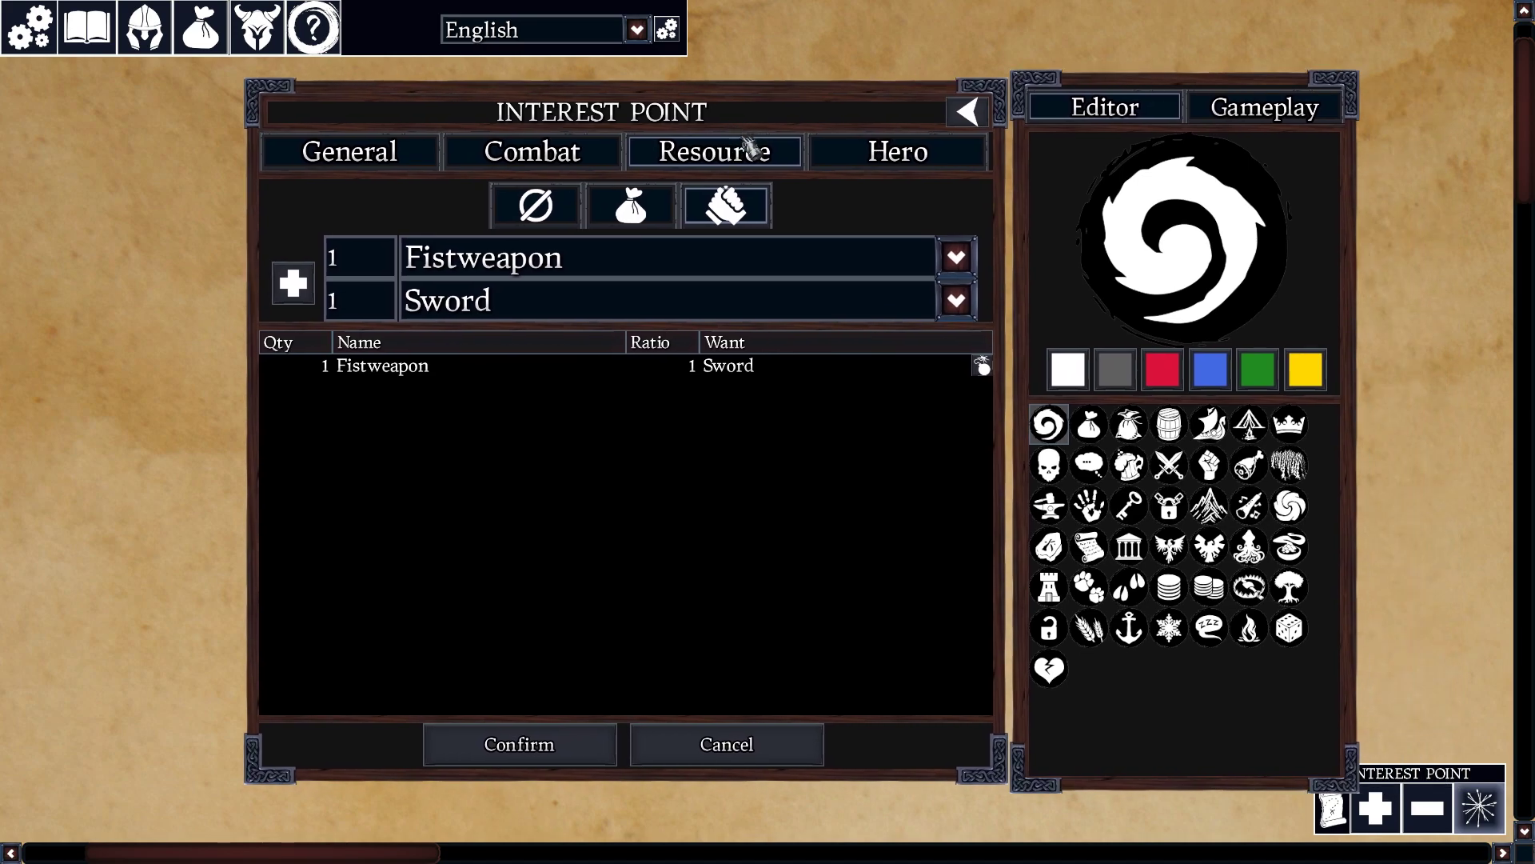
click(852, 163)
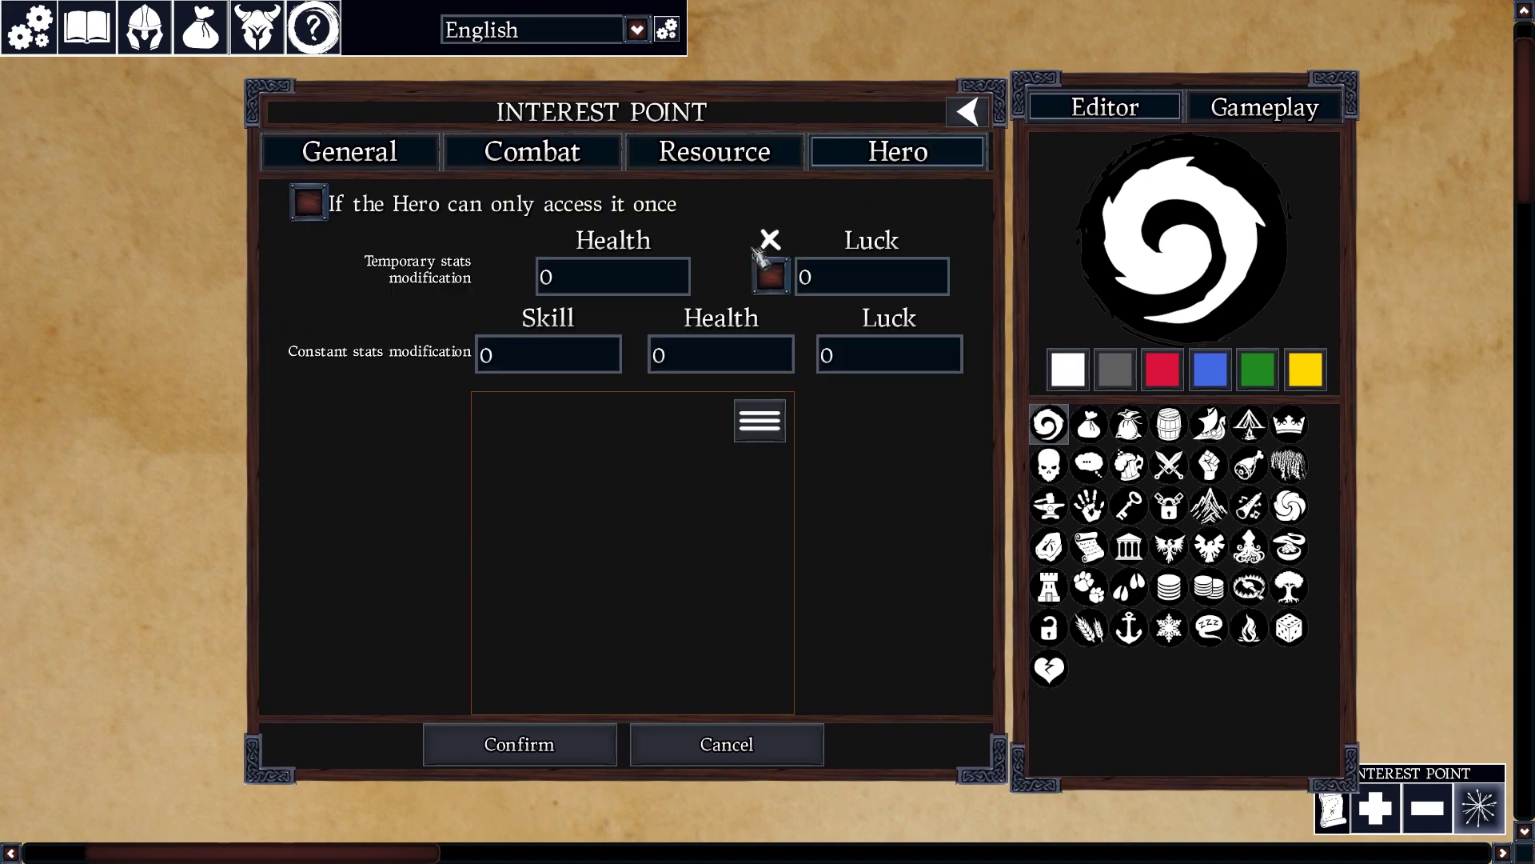
drag(630, 104, 613, 114)
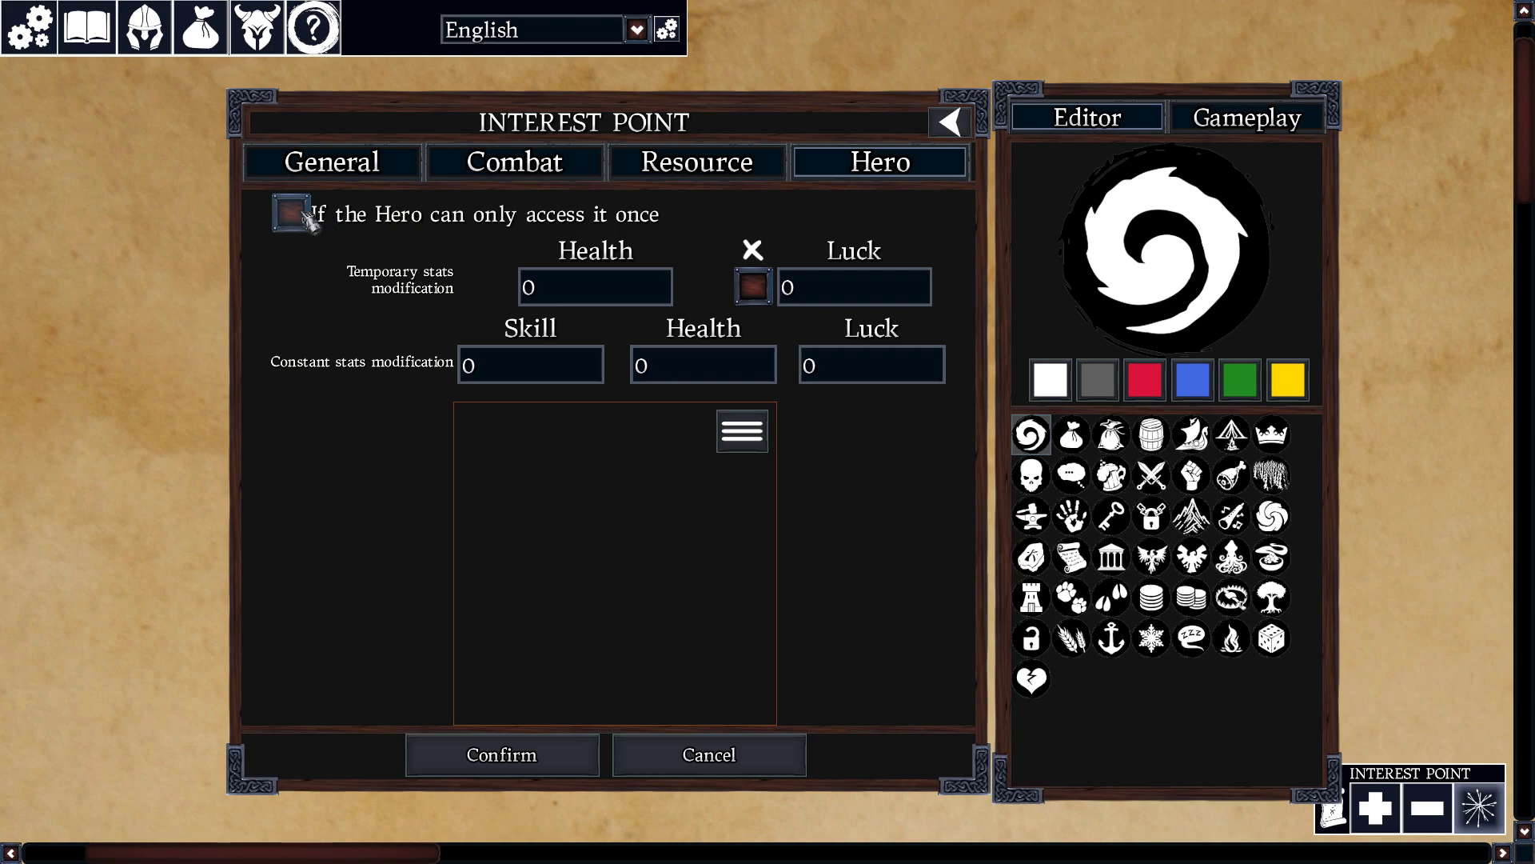
drag(439, 123, 750, 110)
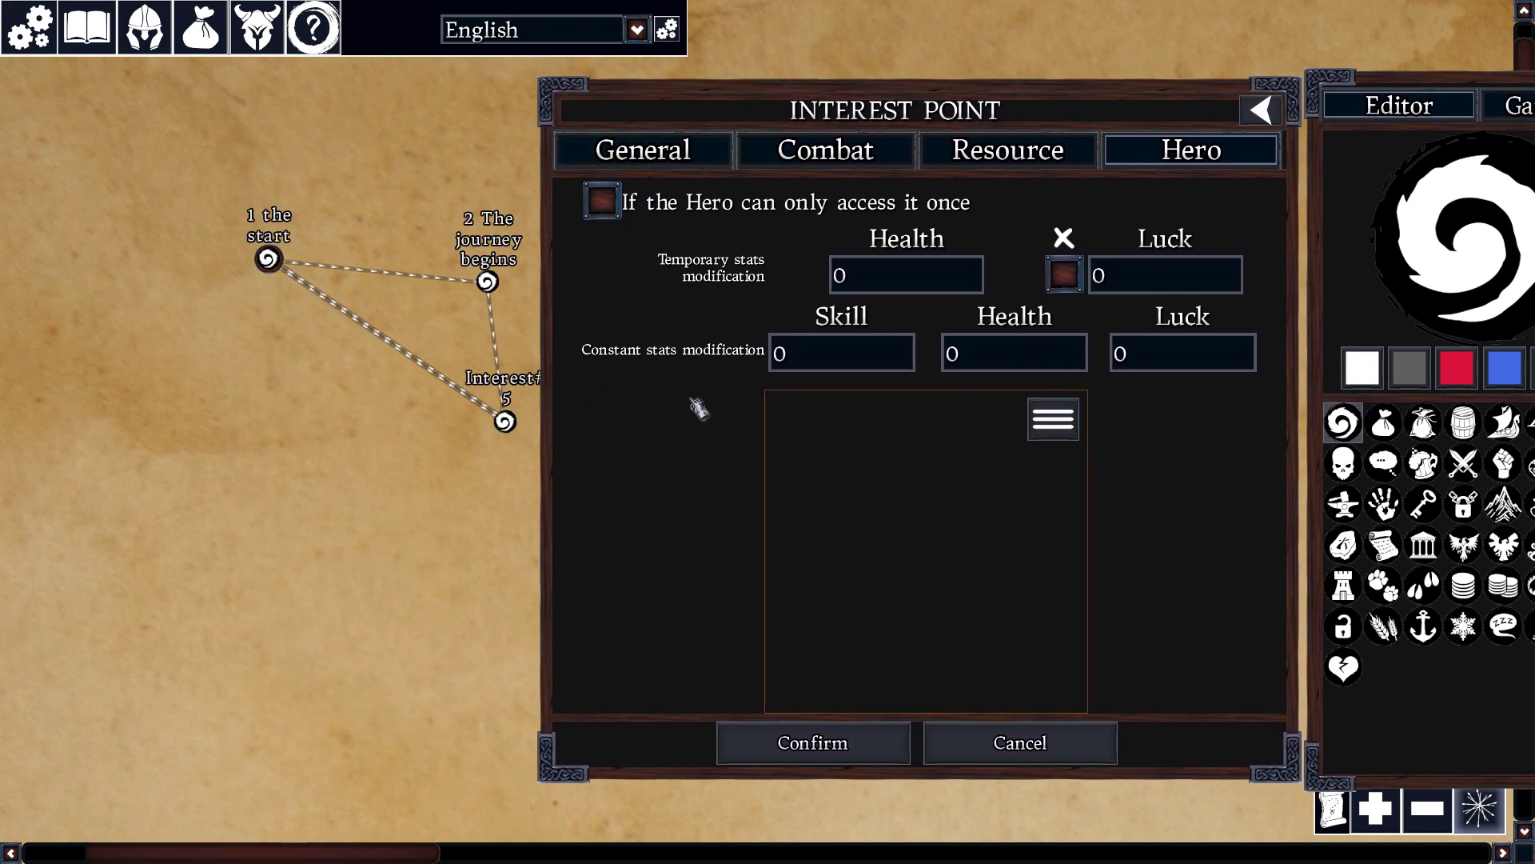
click(611, 213)
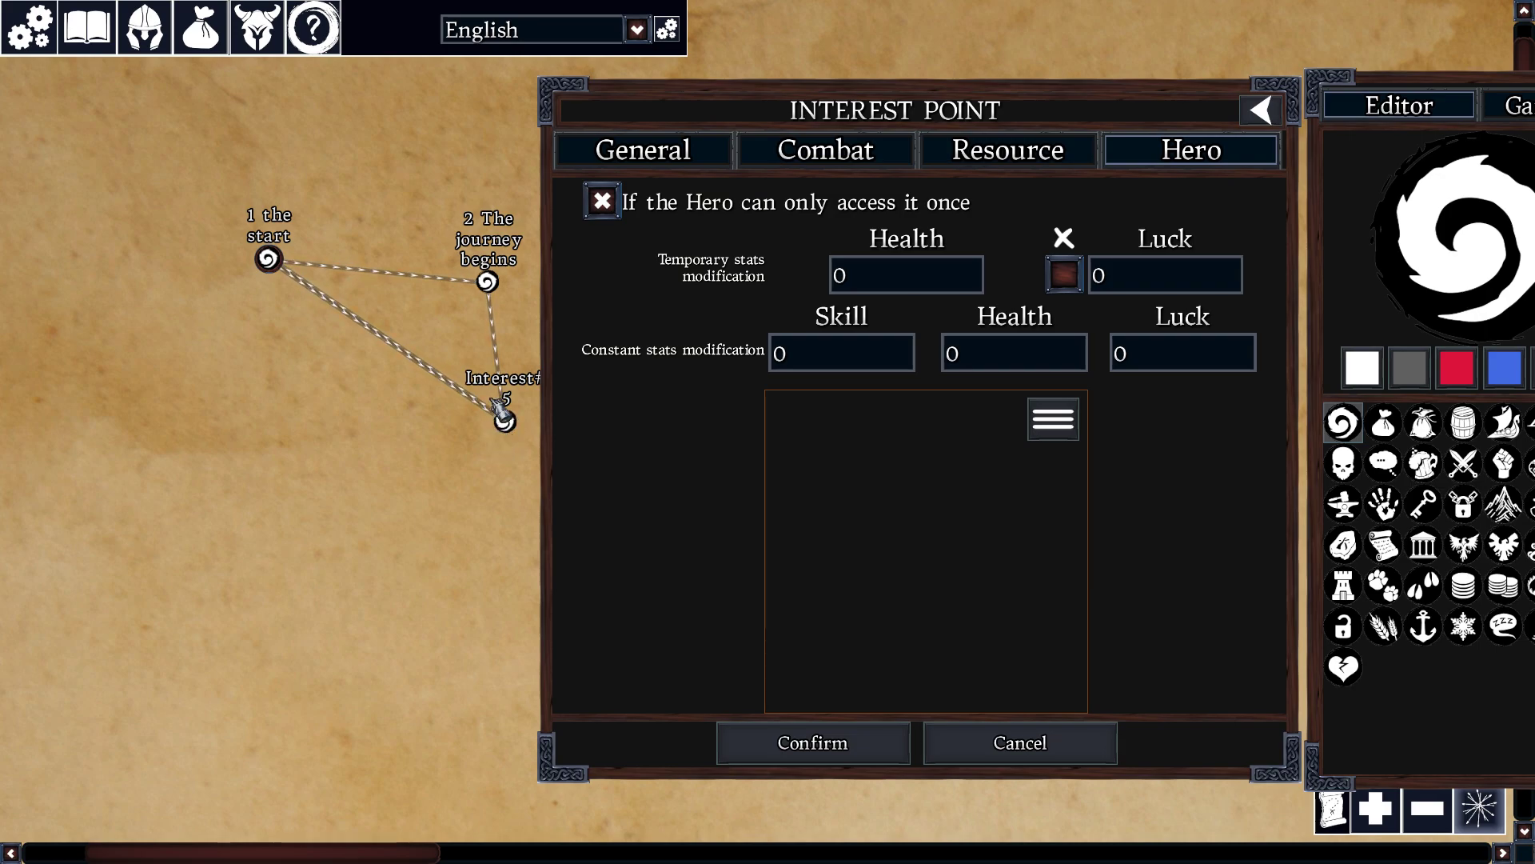
Step: Set the hero's temporary stats modification to Health 5 and Luck 3
drag(835, 116, 861, 118)
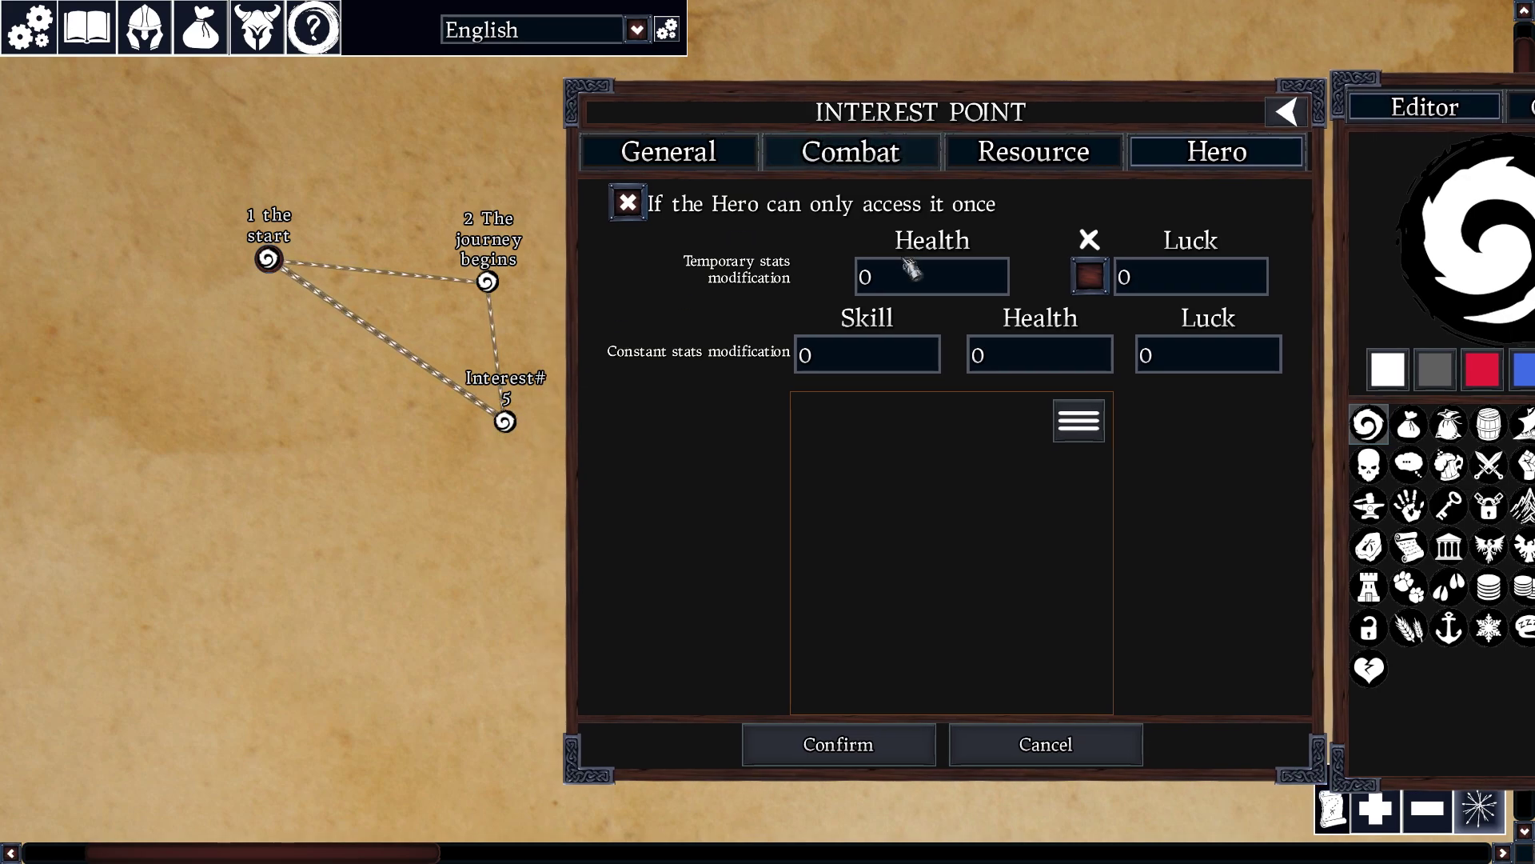
drag(890, 283, 845, 280)
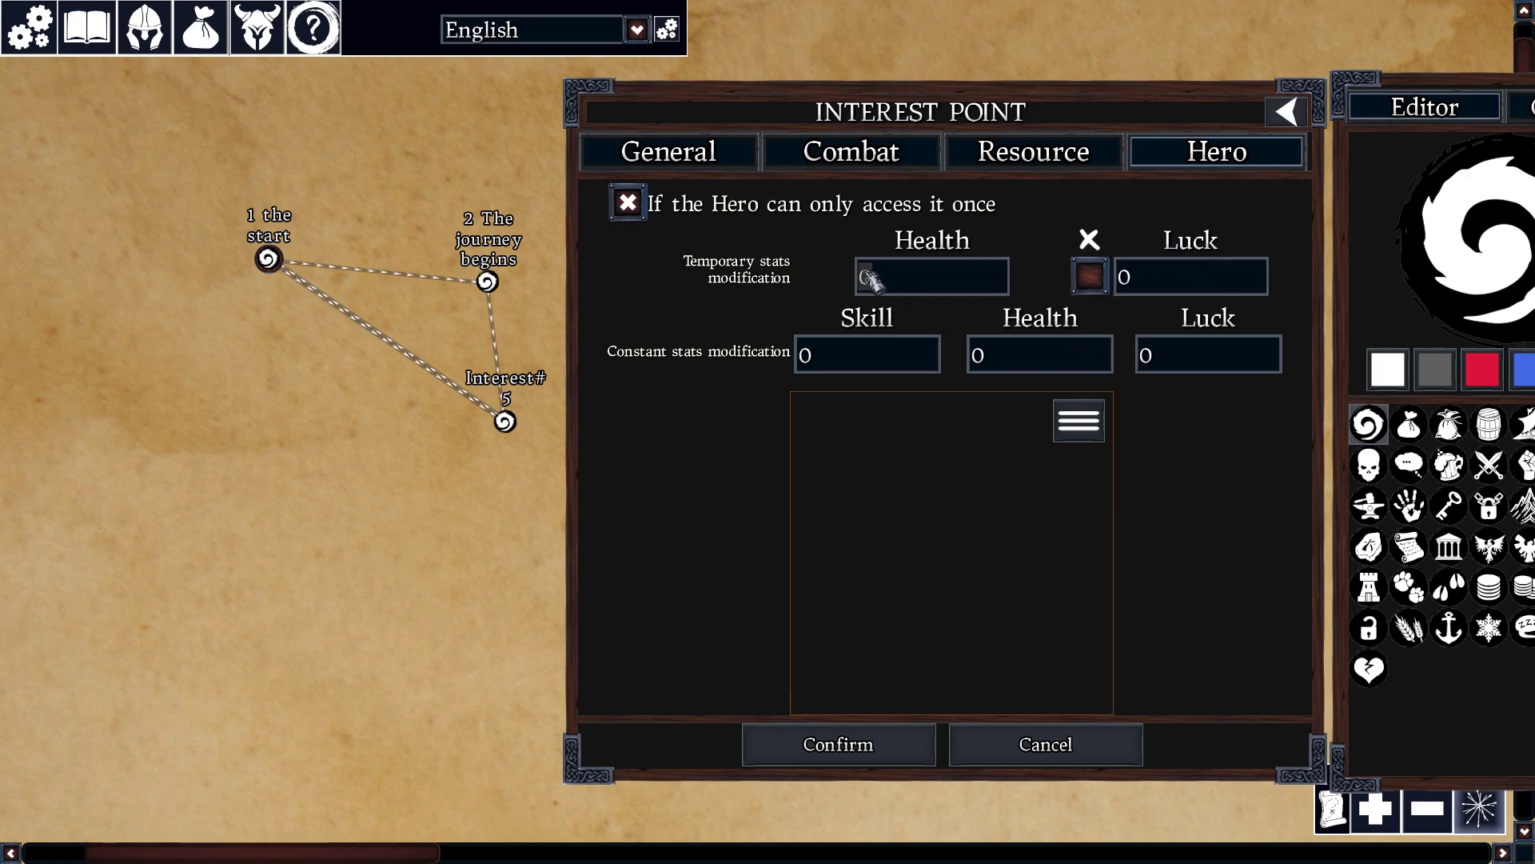
text(5)
click(1145, 293)
text(3)
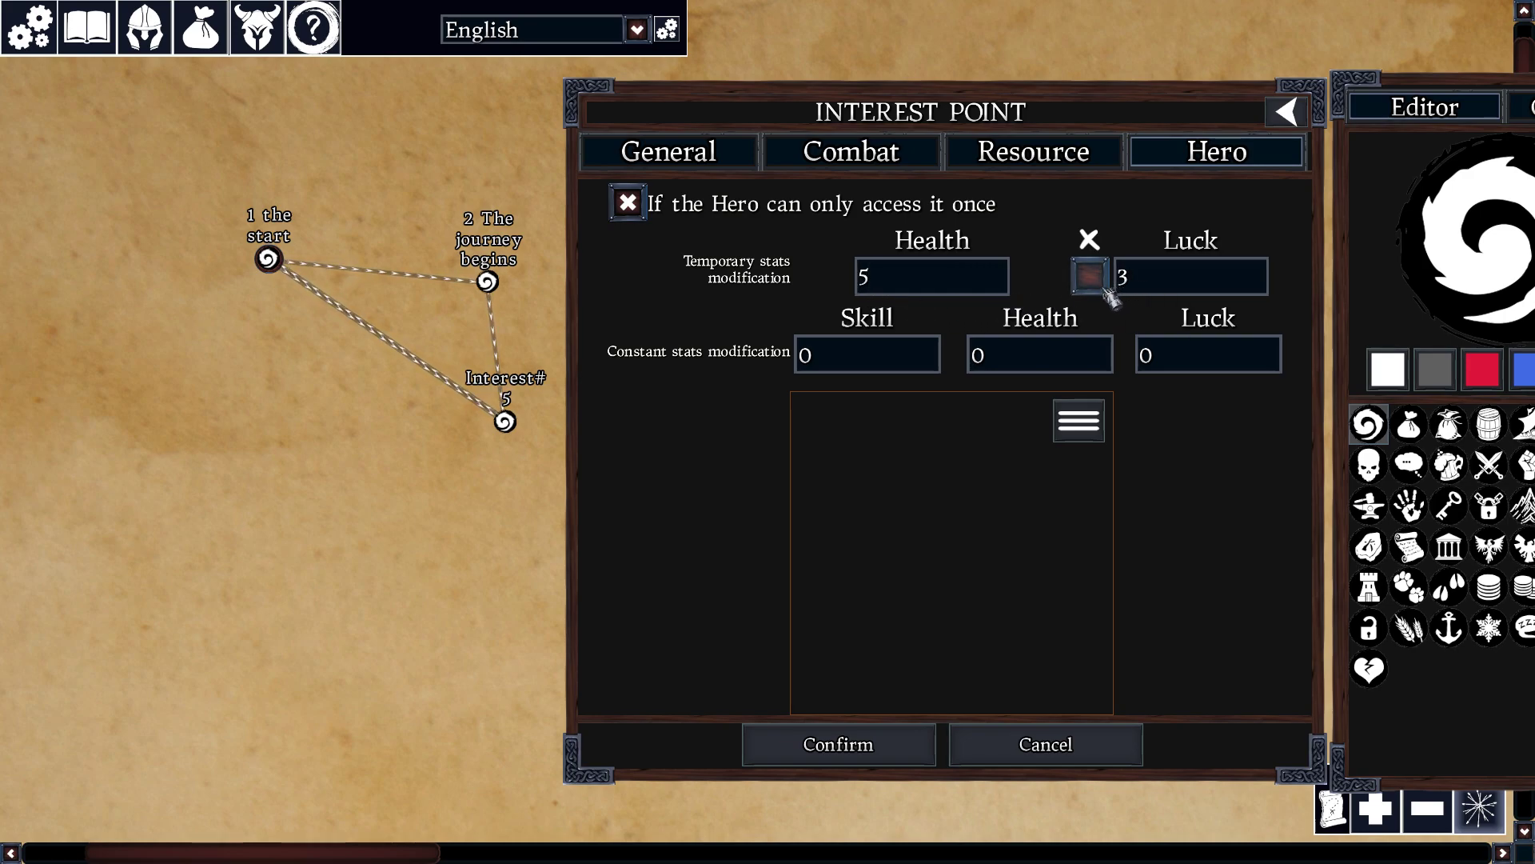
Step: Set the hero's constant stats modification to Skill 1 and Luck 1
click(888, 358)
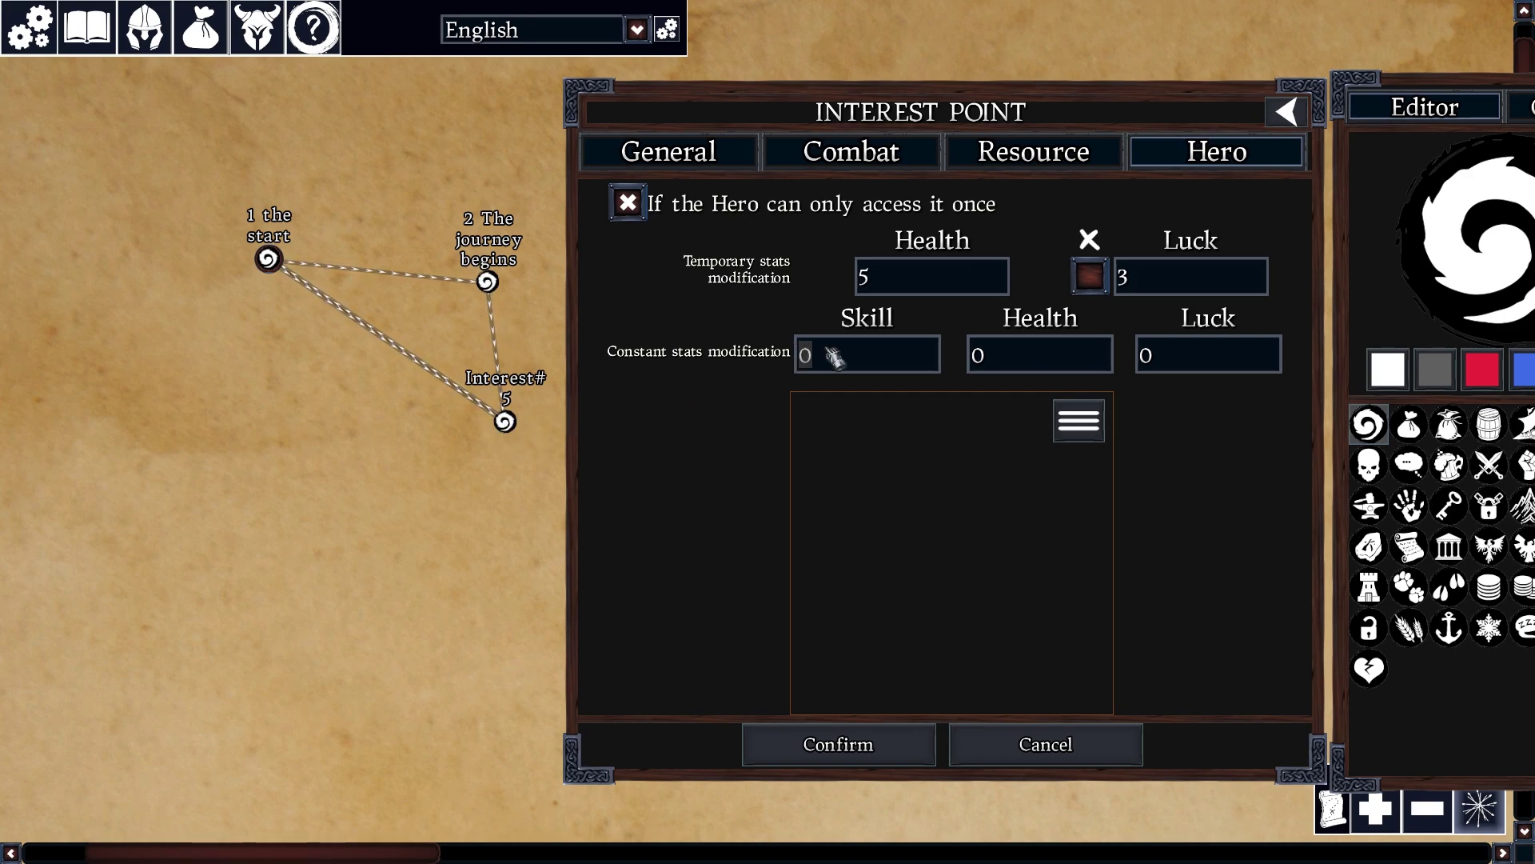
text(1)
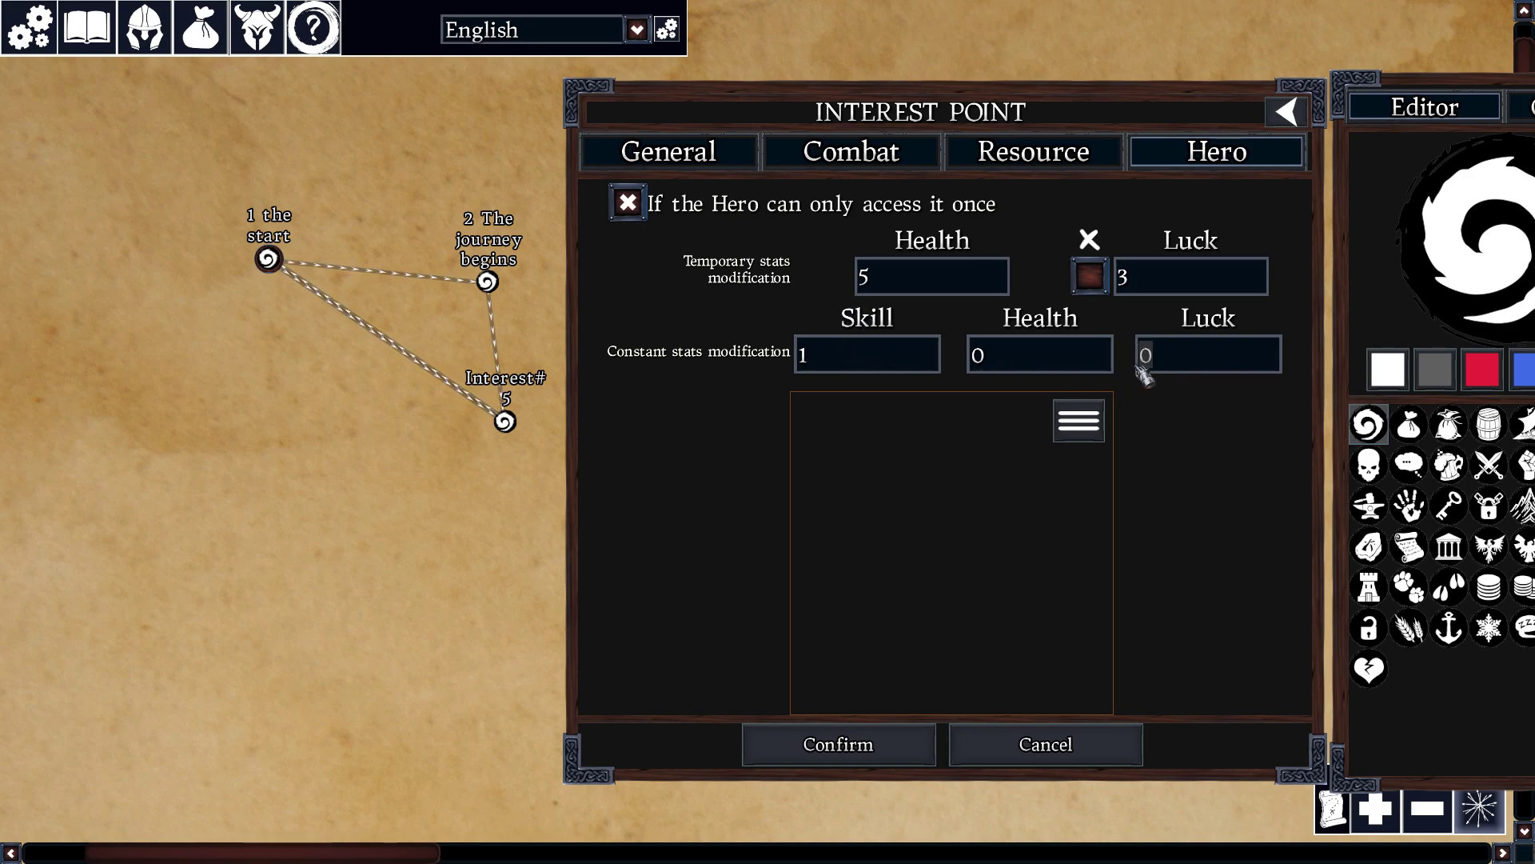
click(1172, 358)
text(1)
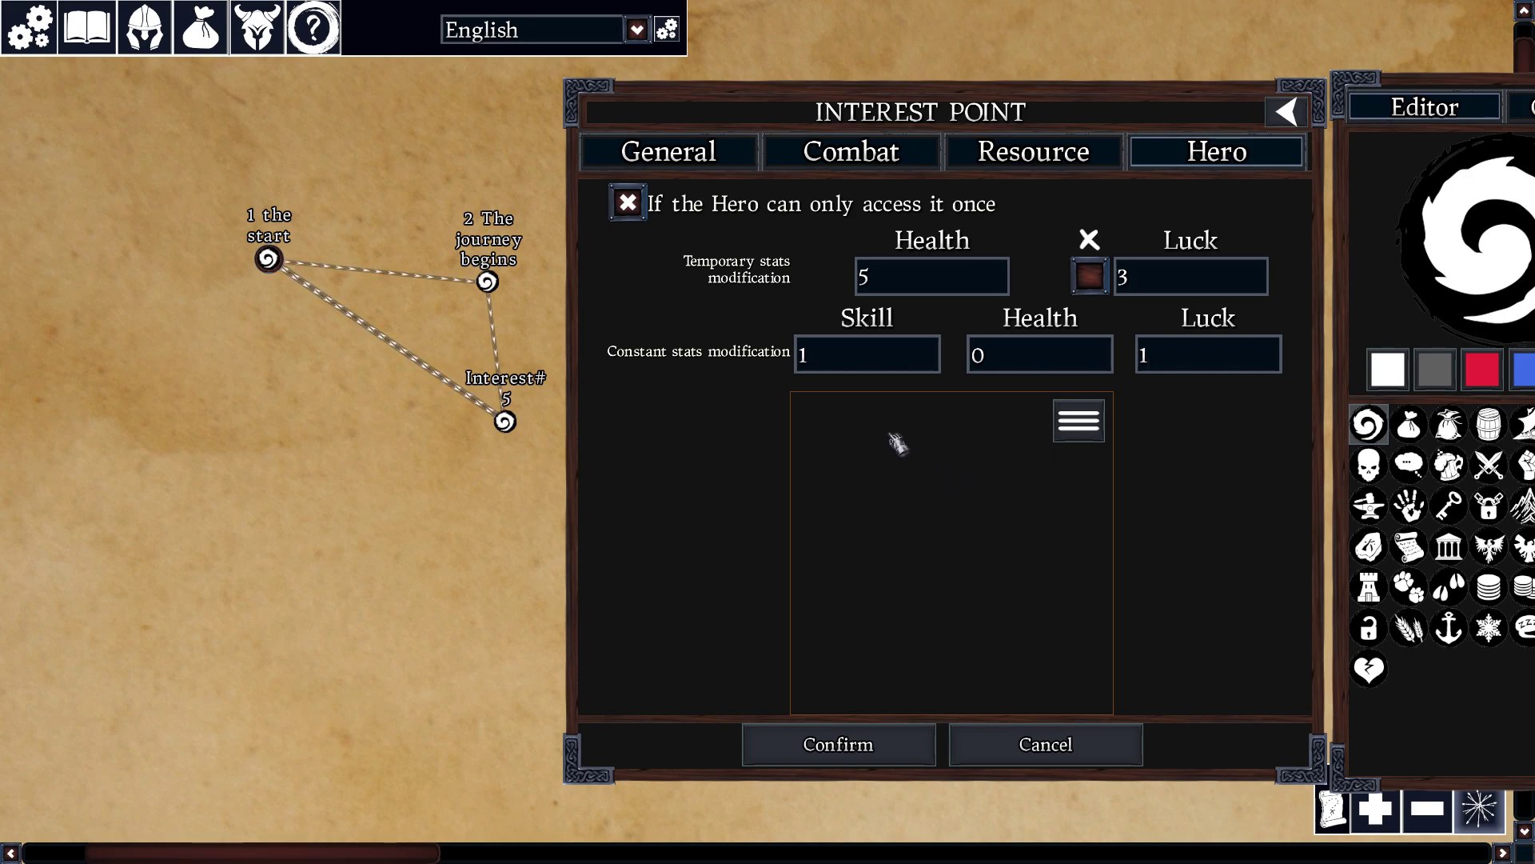
Step: Enable the × option for the temporary Luck modification, with a Luck value of 1
drag(749, 107, 719, 103)
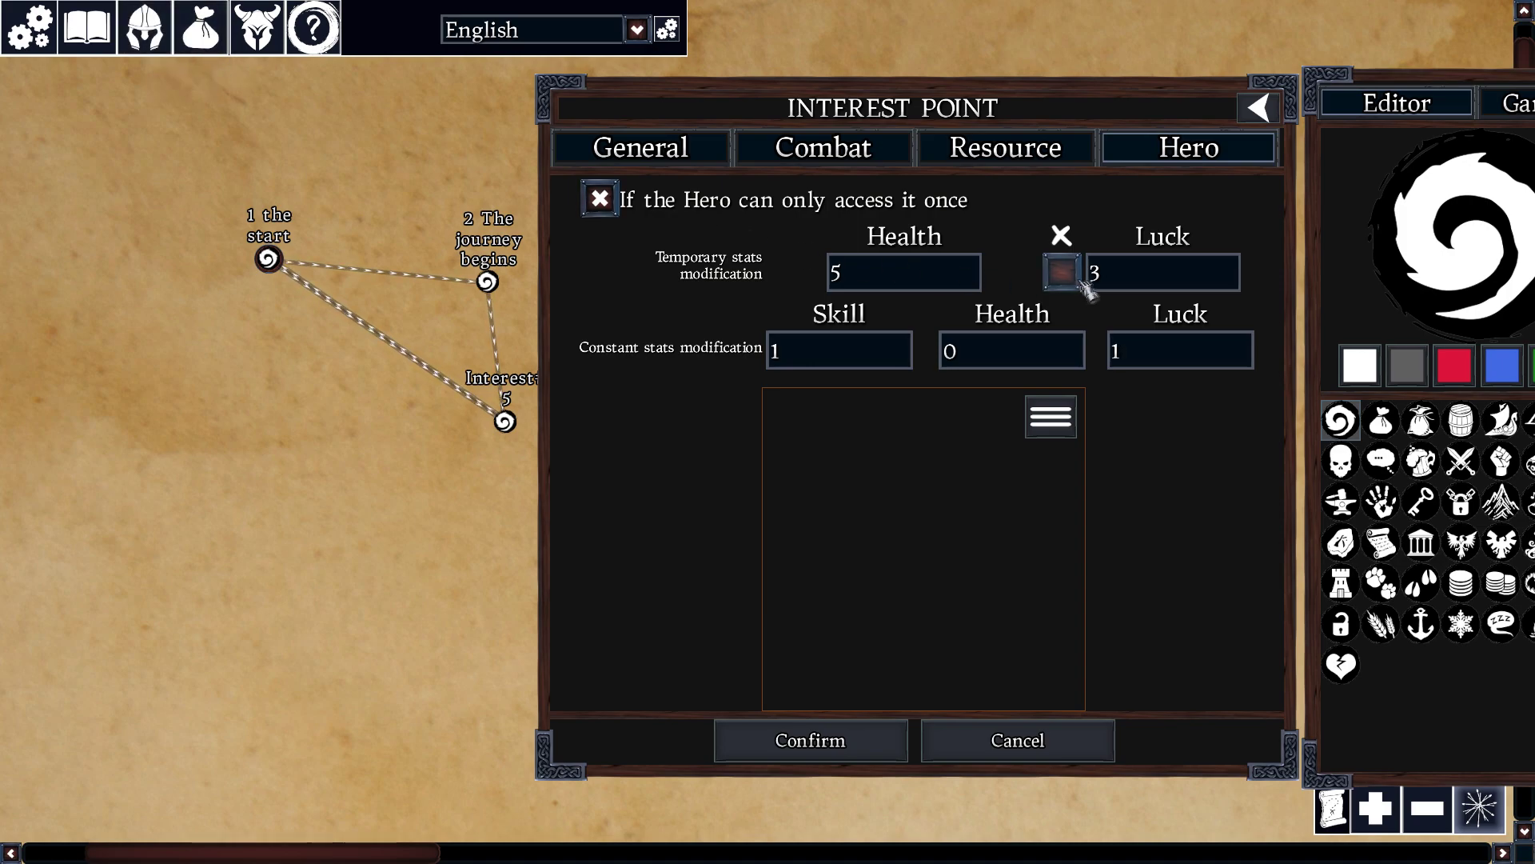
drag(920, 109, 668, 111)
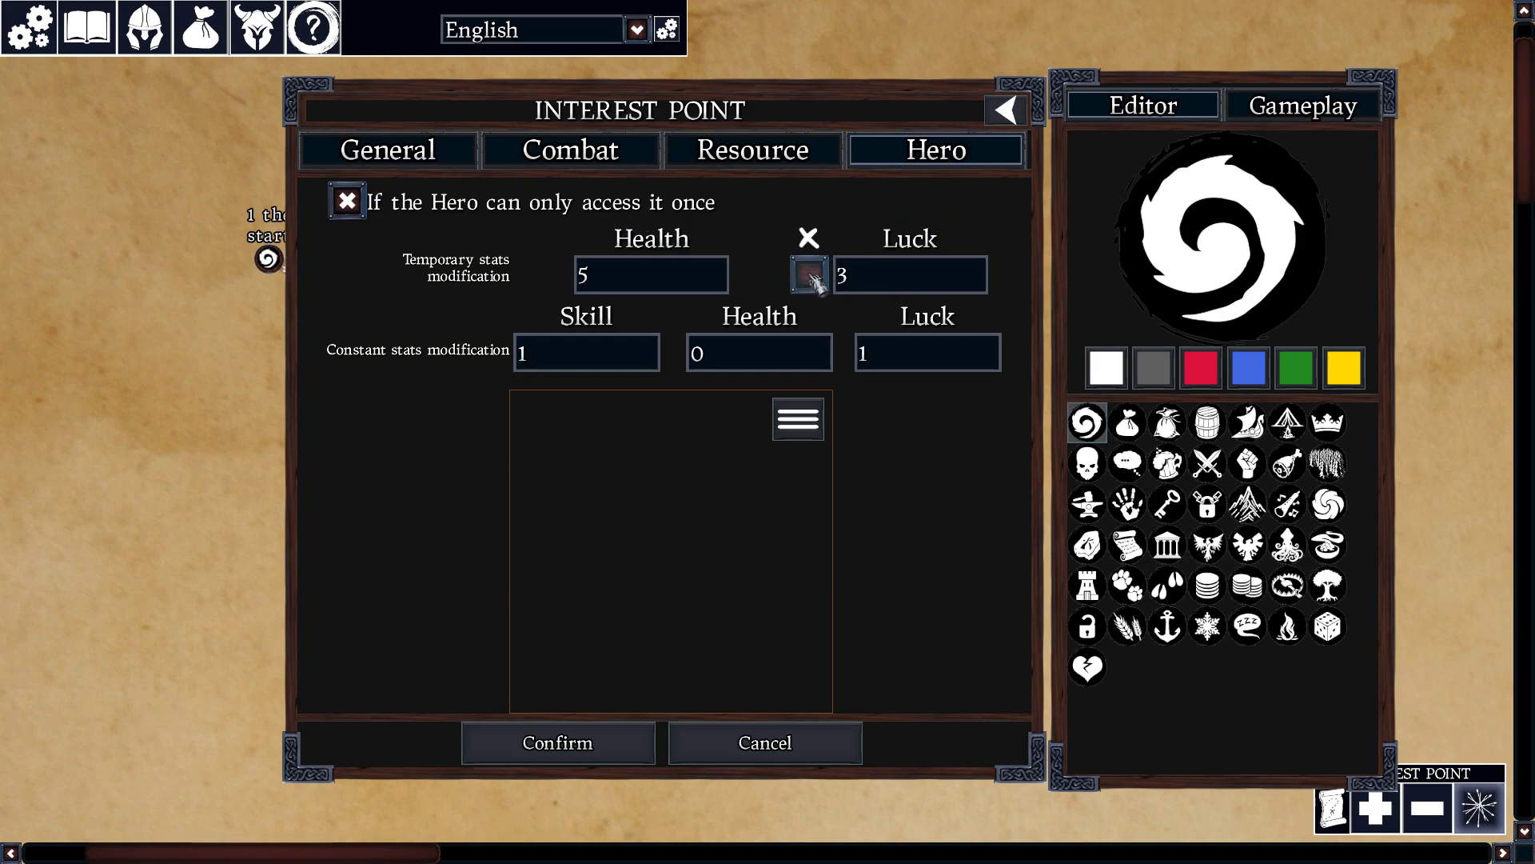
drag(800, 116, 1170, 142)
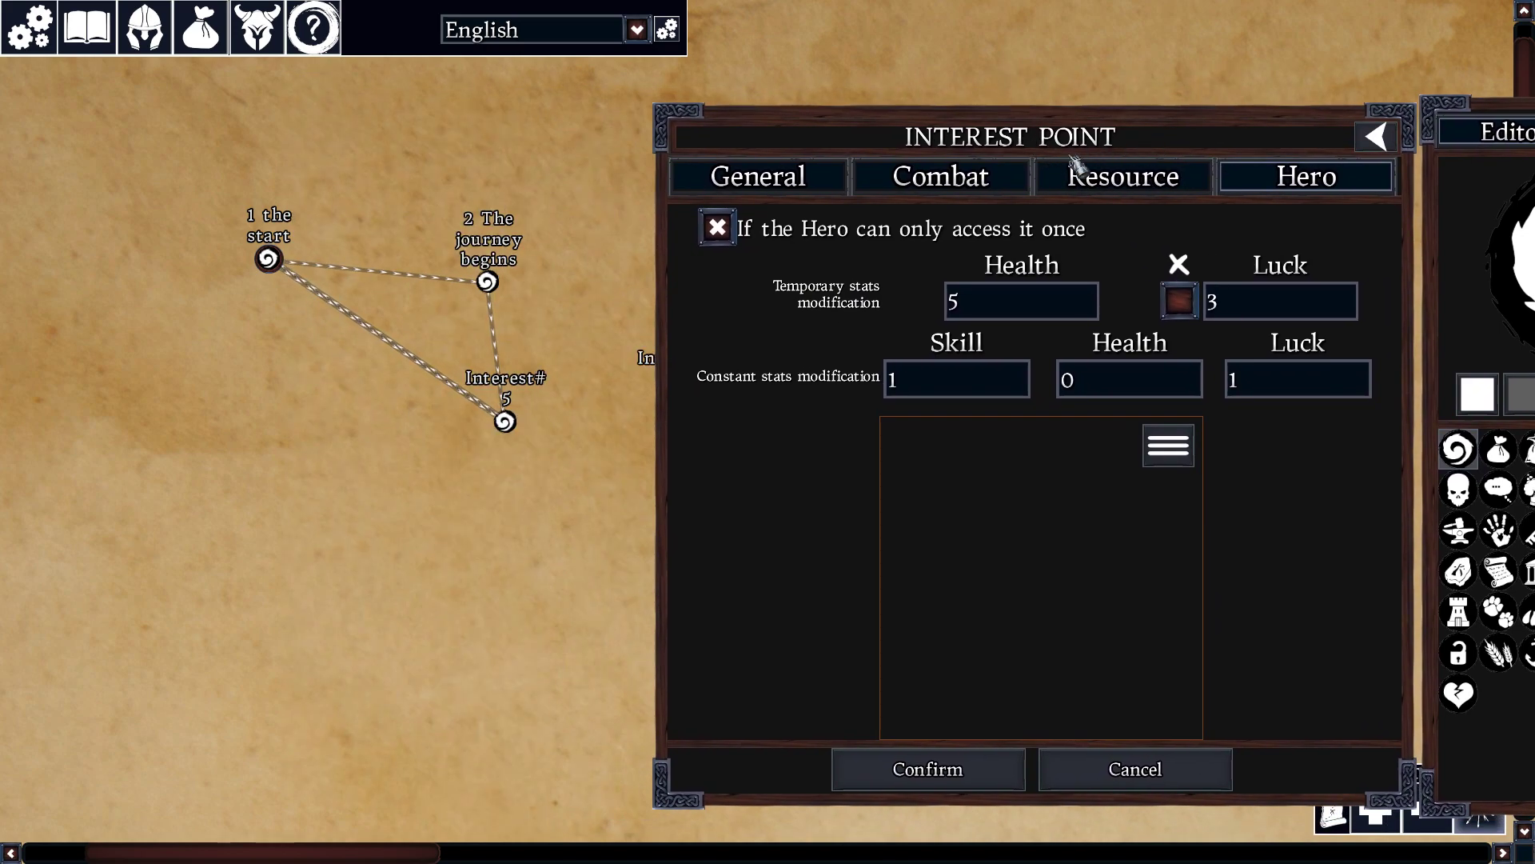
text(3)
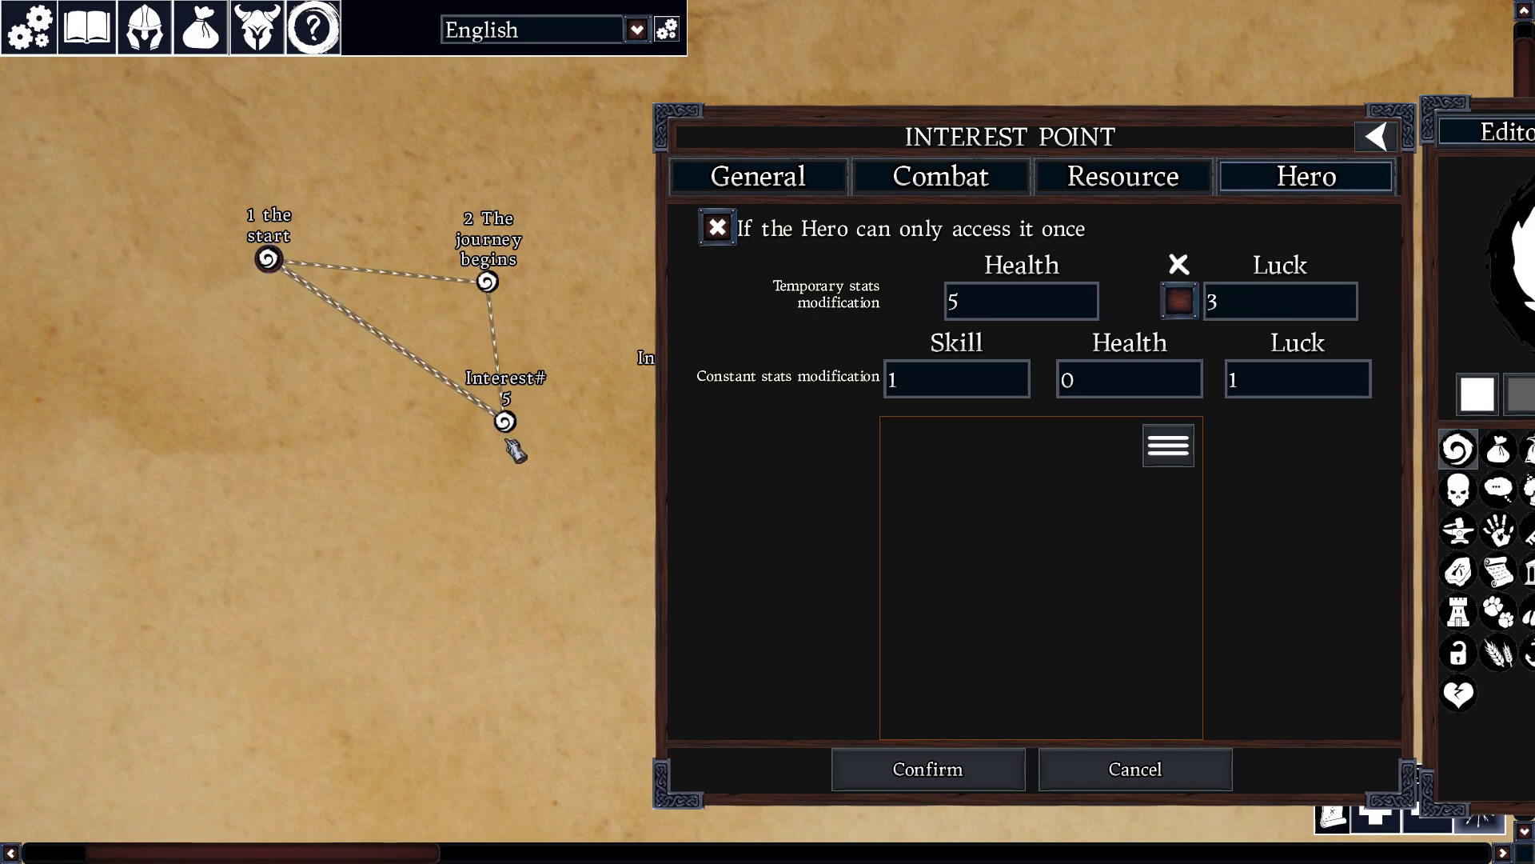
drag(849, 144, 764, 133)
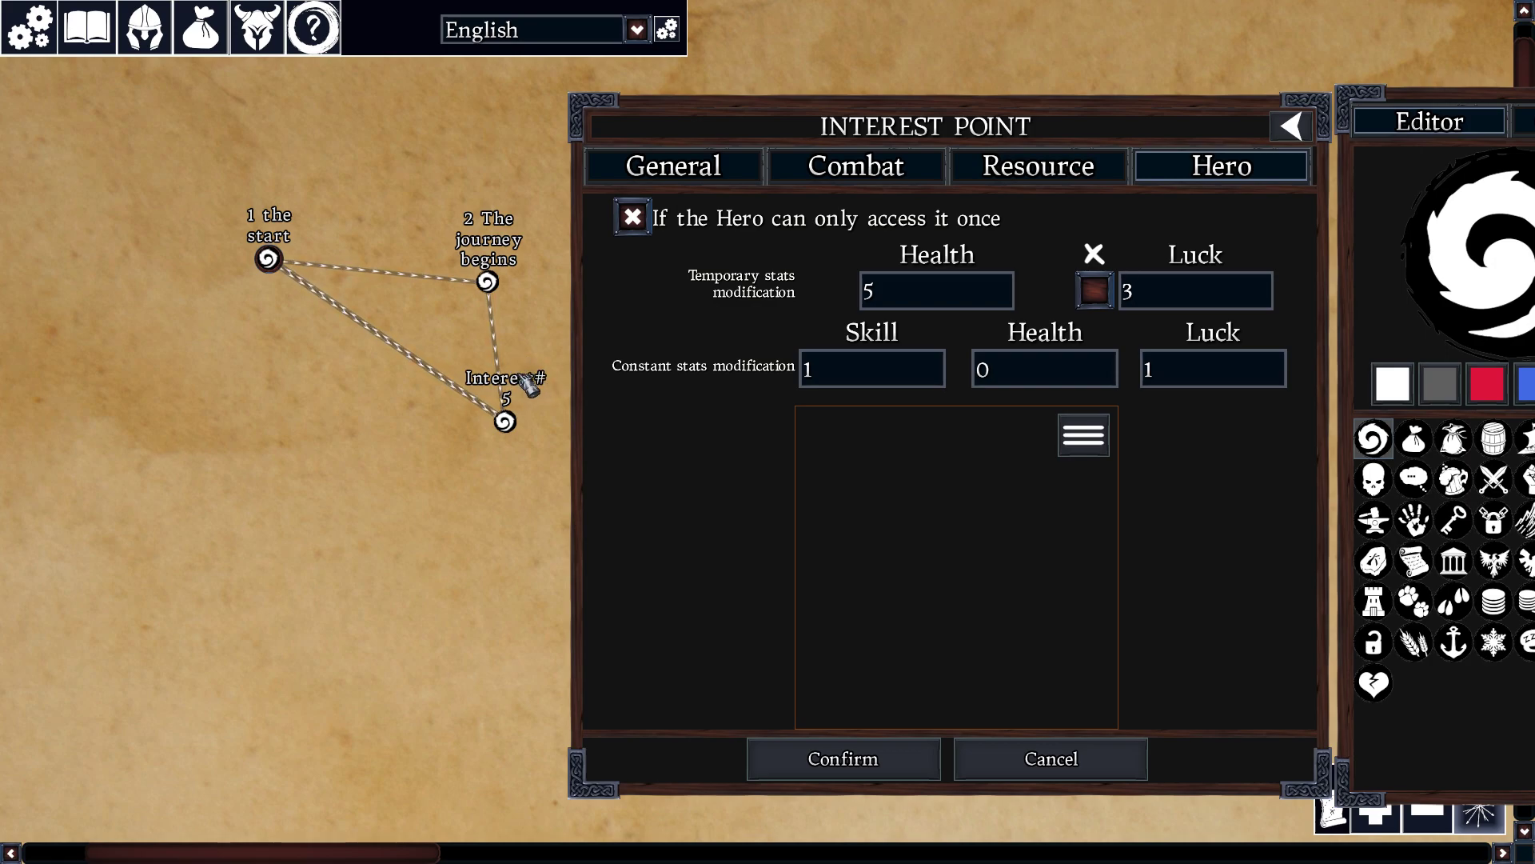
click(1094, 290)
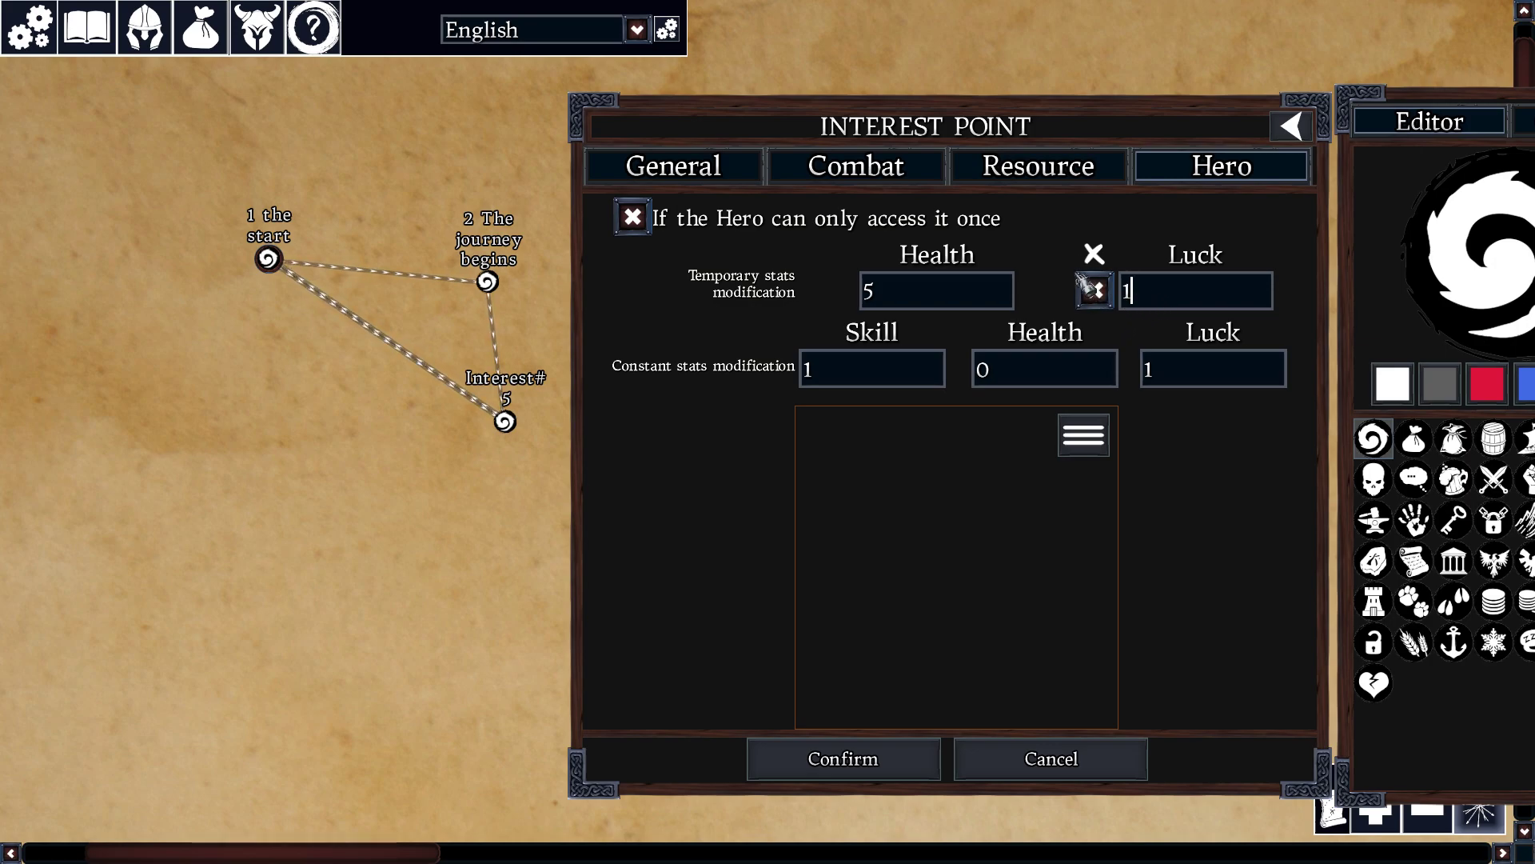
Step: Try a blue crown as the interest point's map icon
drag(1010, 140, 663, 128)
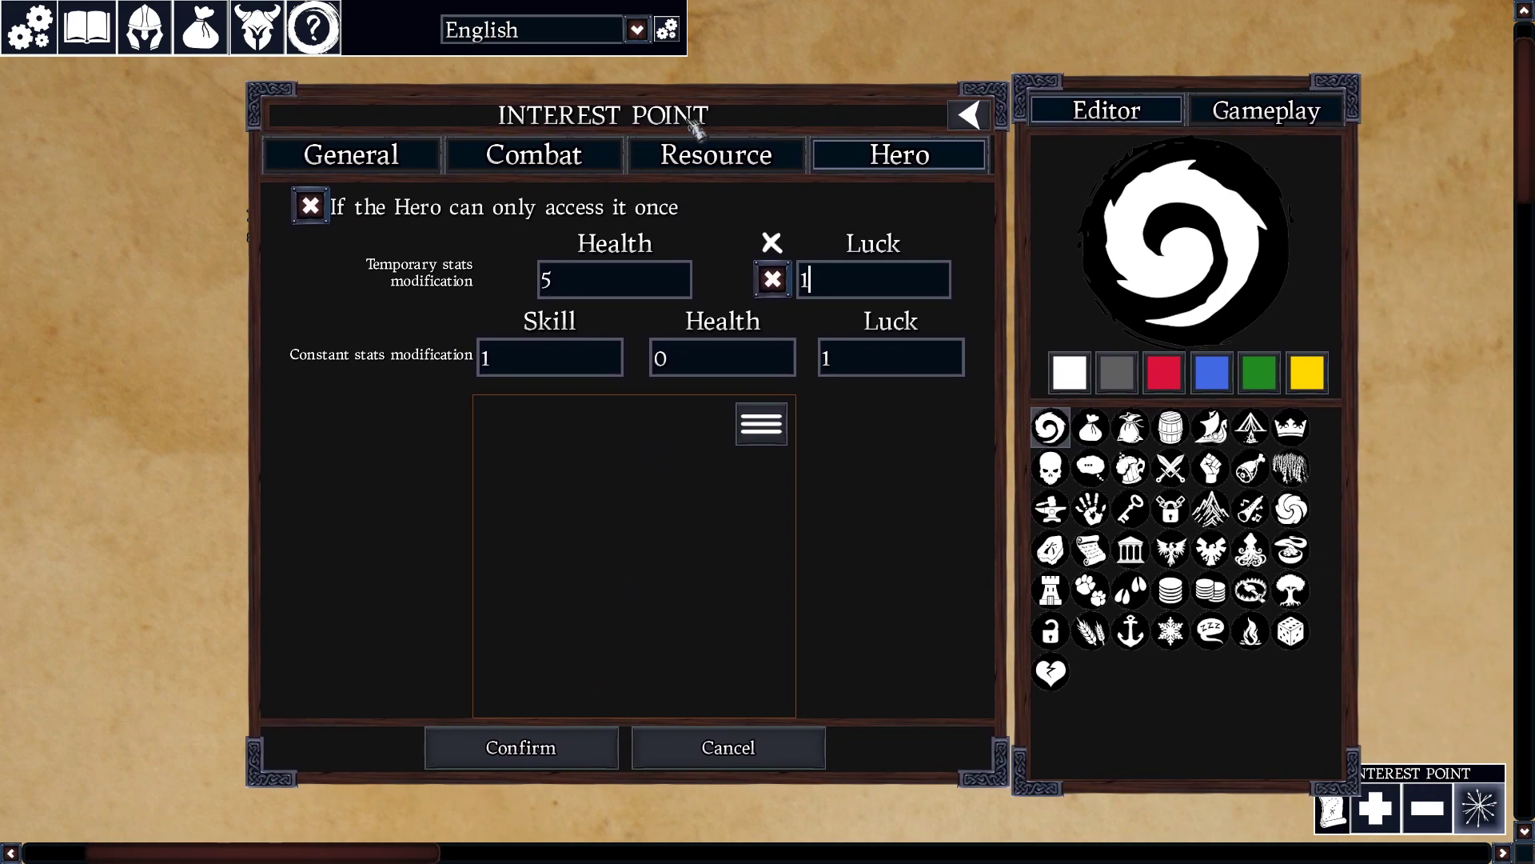
drag(874, 126, 252, 156)
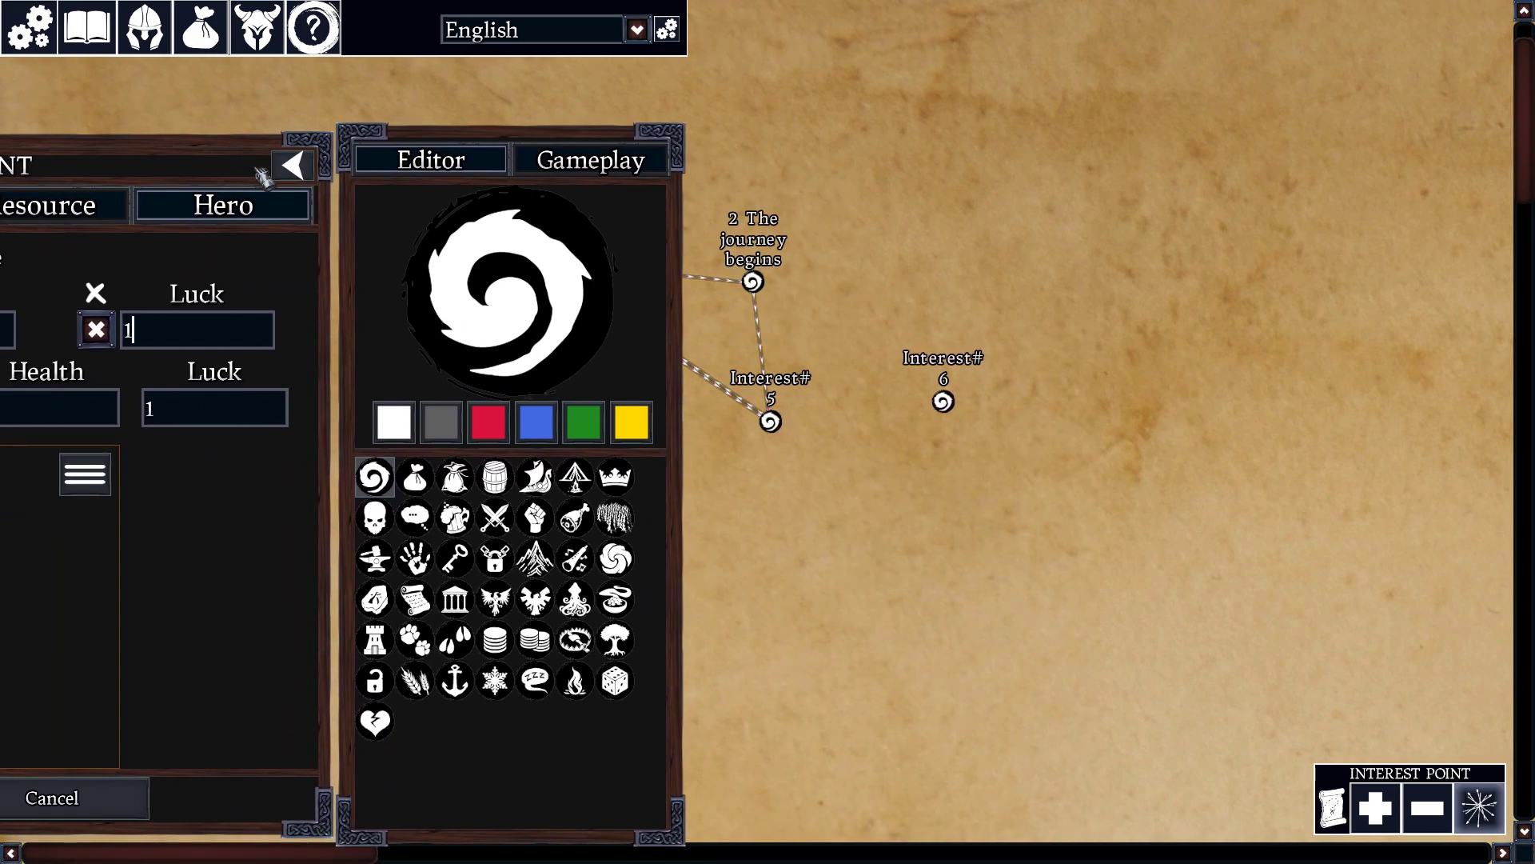
click(536, 421)
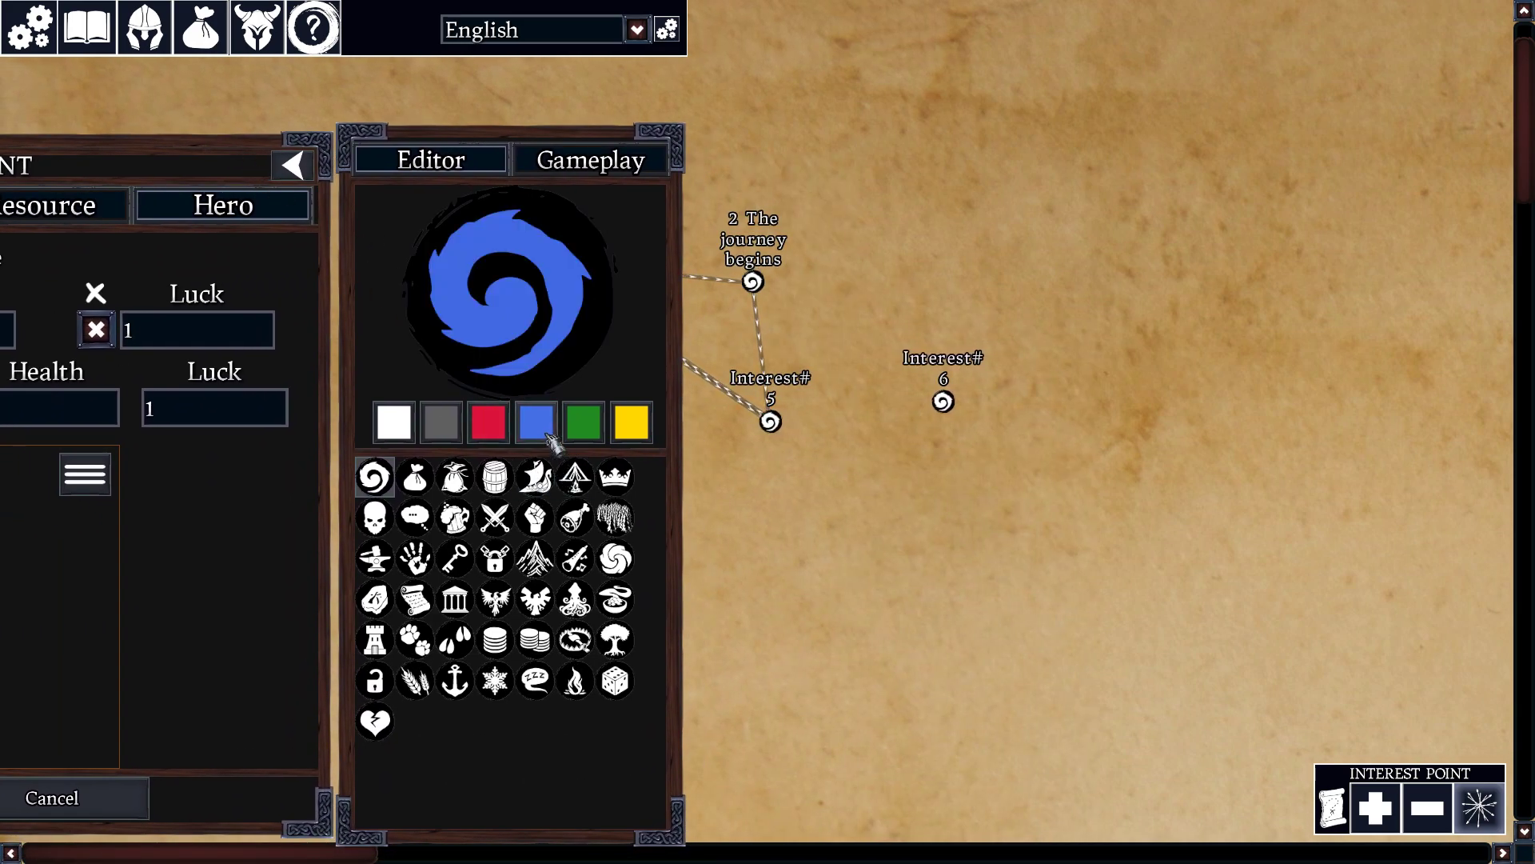
click(617, 478)
drag(207, 171, 329, 139)
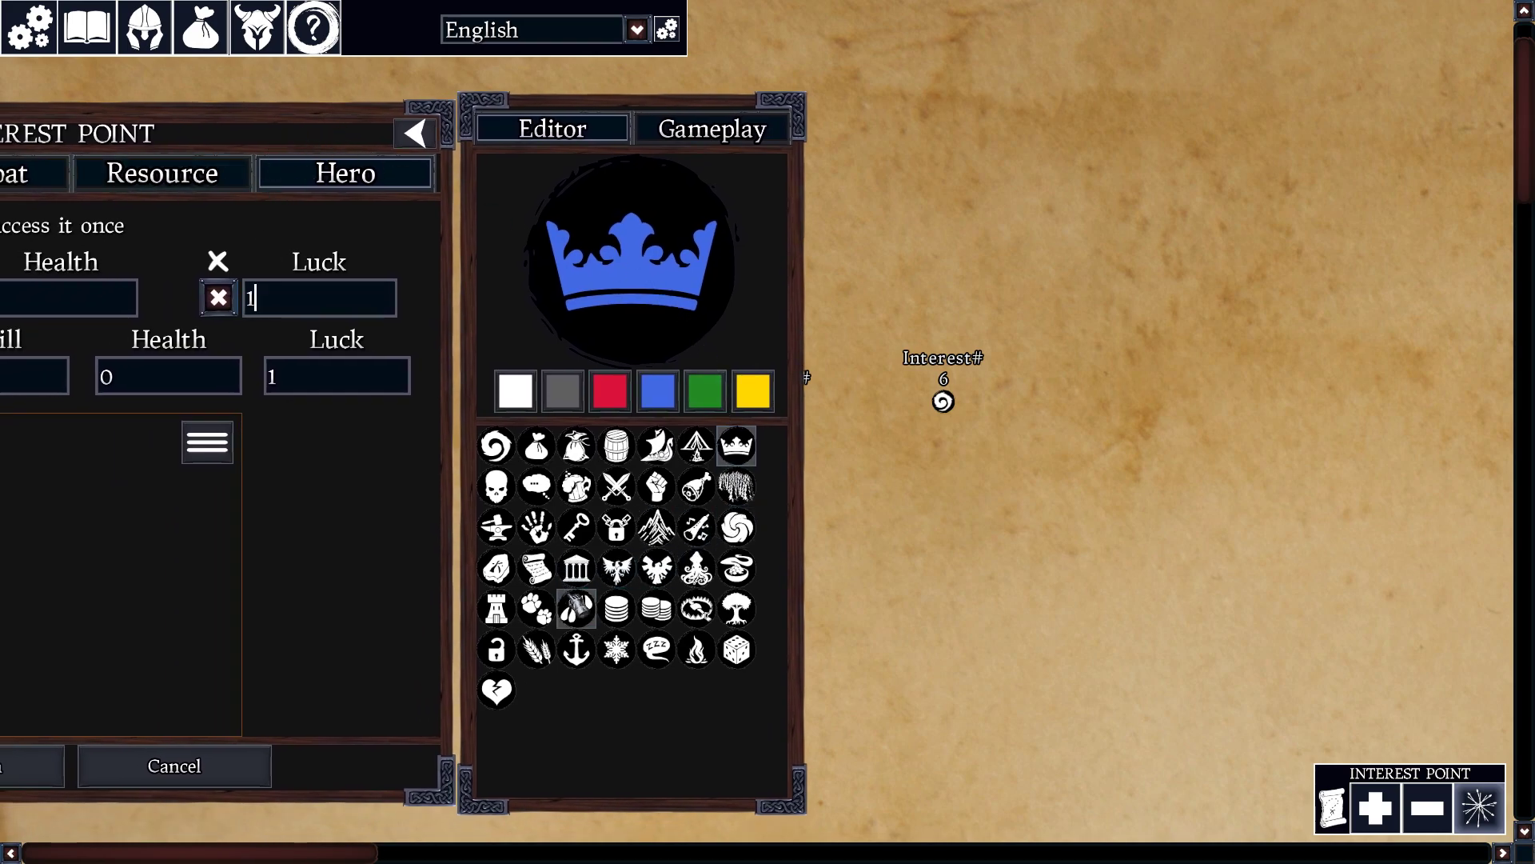
Step: Change the interest point's map icon to red crossed swords and confirm the interest point's settings
click(630, 493)
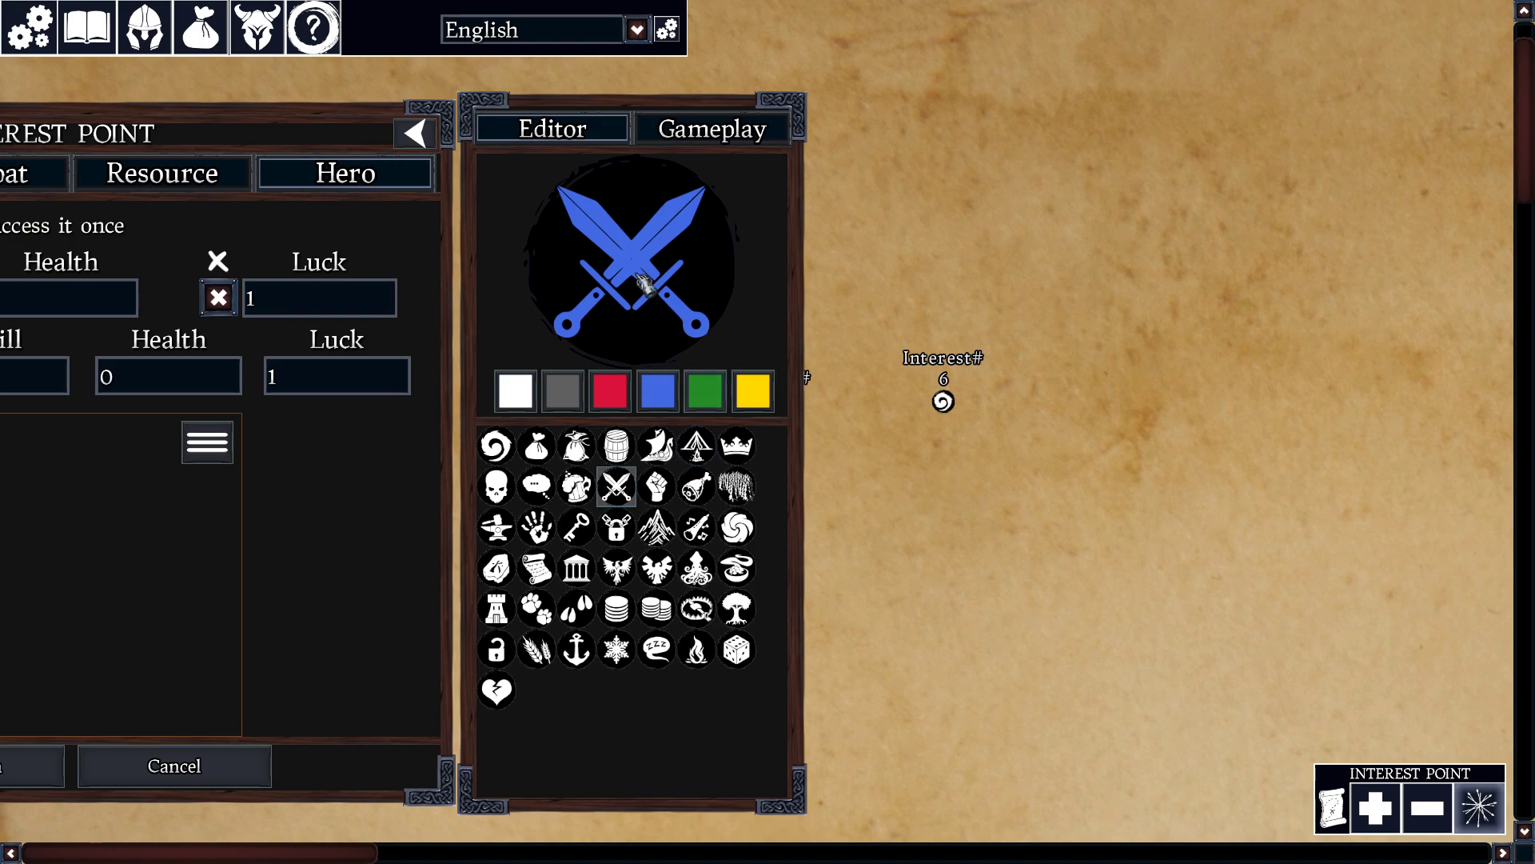
drag(292, 137, 782, 196)
click(643, 398)
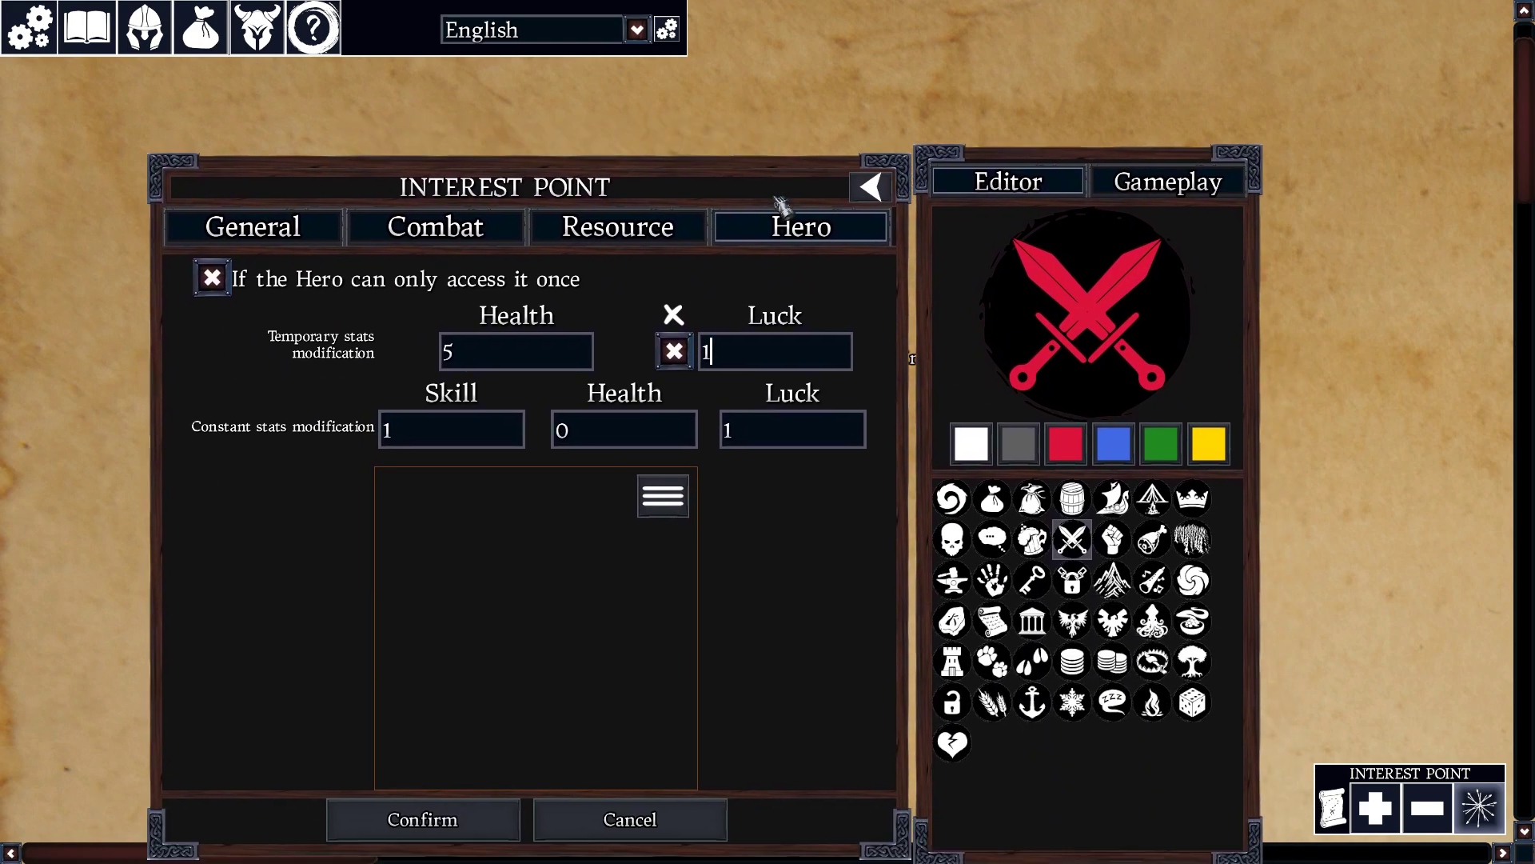
click(500, 816)
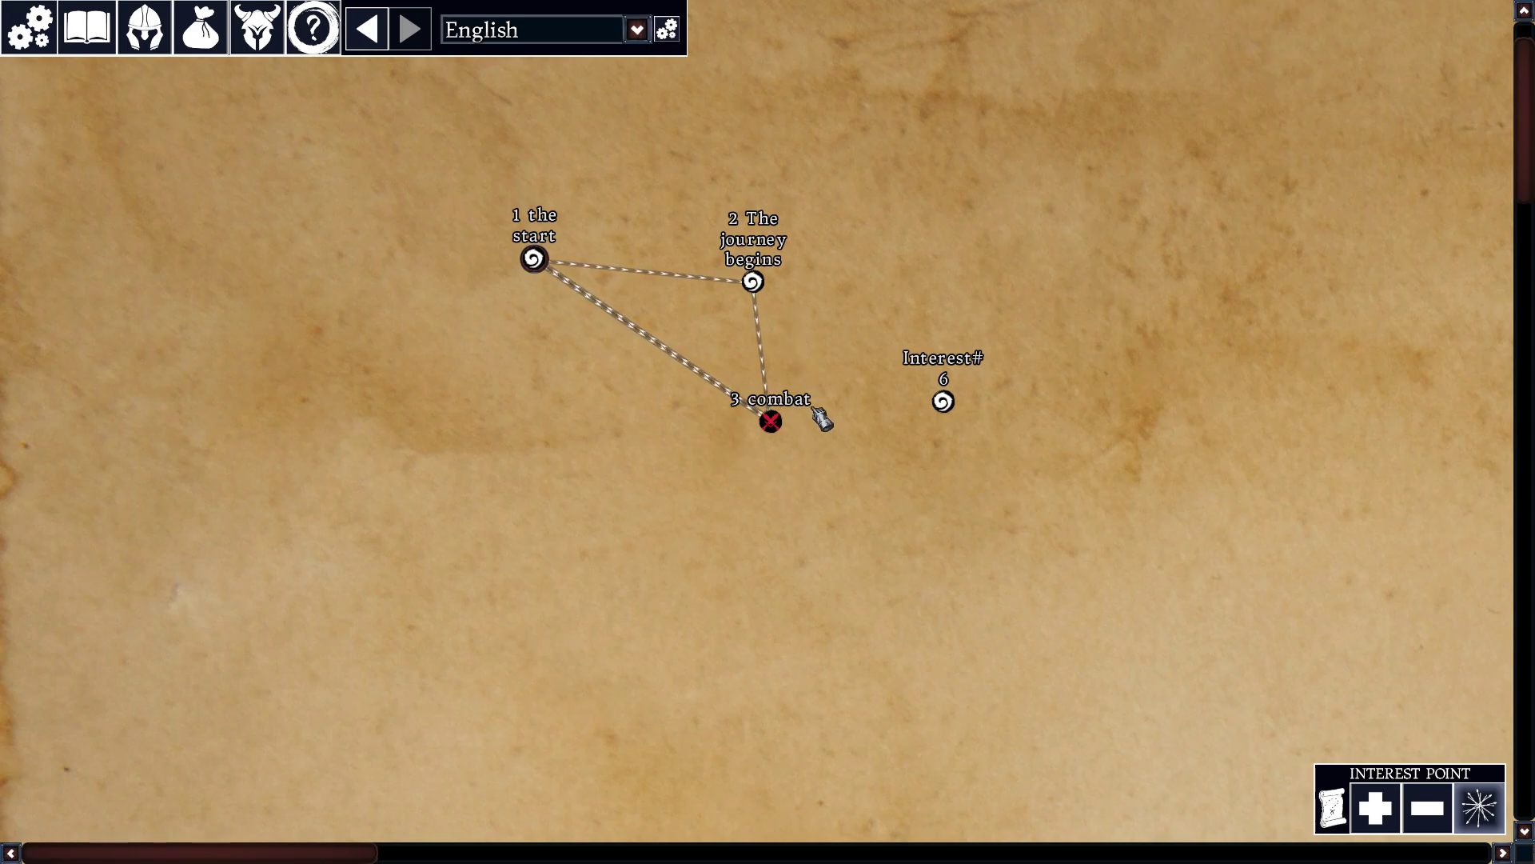
Step: Review the gameplay image list of the "3 combat" interest point and its image library, and confirm the interest point
click(772, 423)
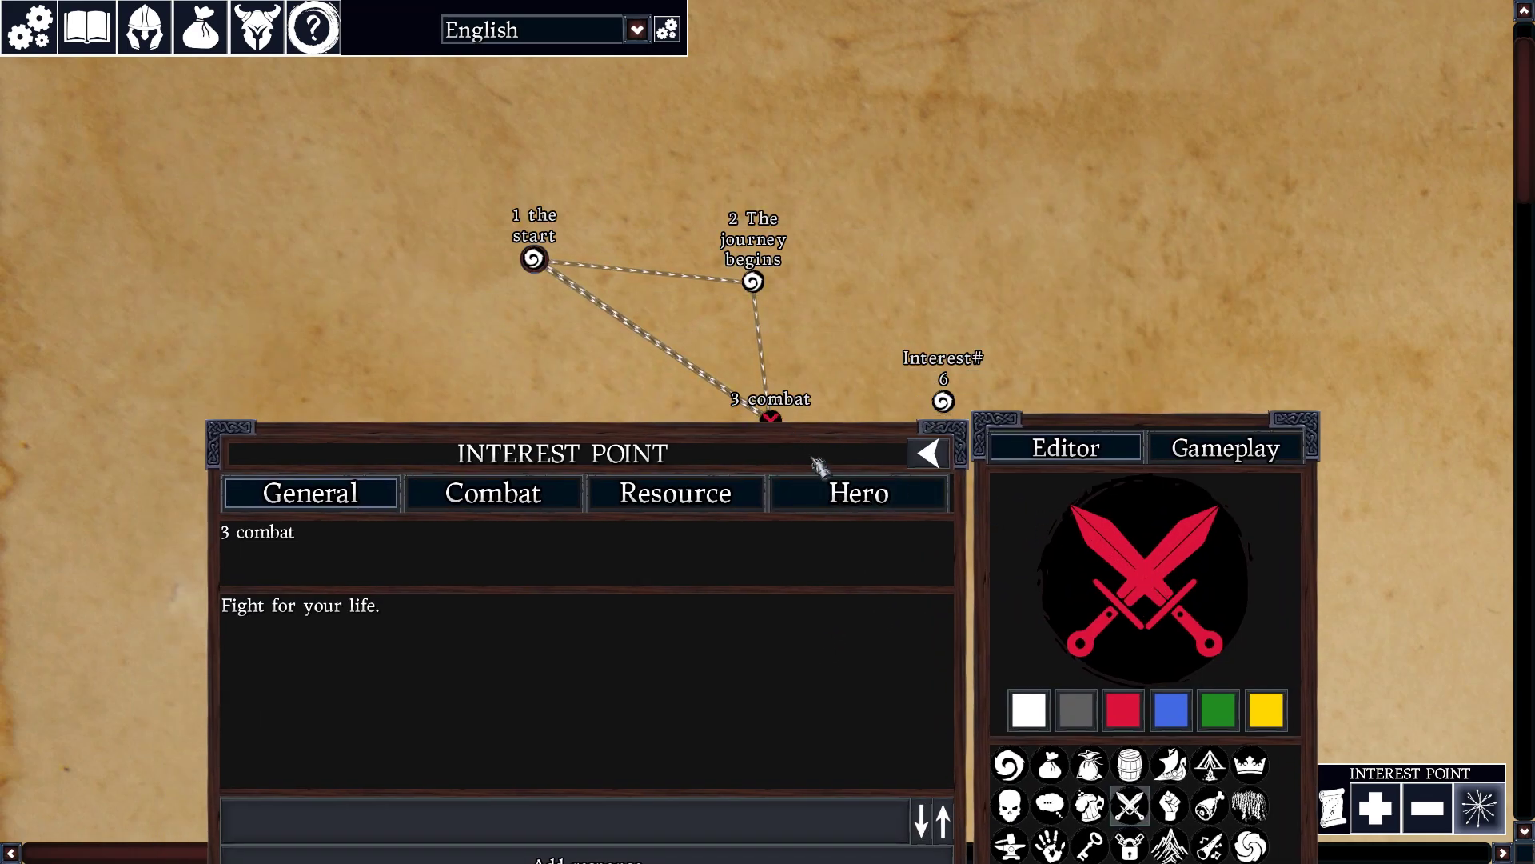
drag(773, 460, 523, 445)
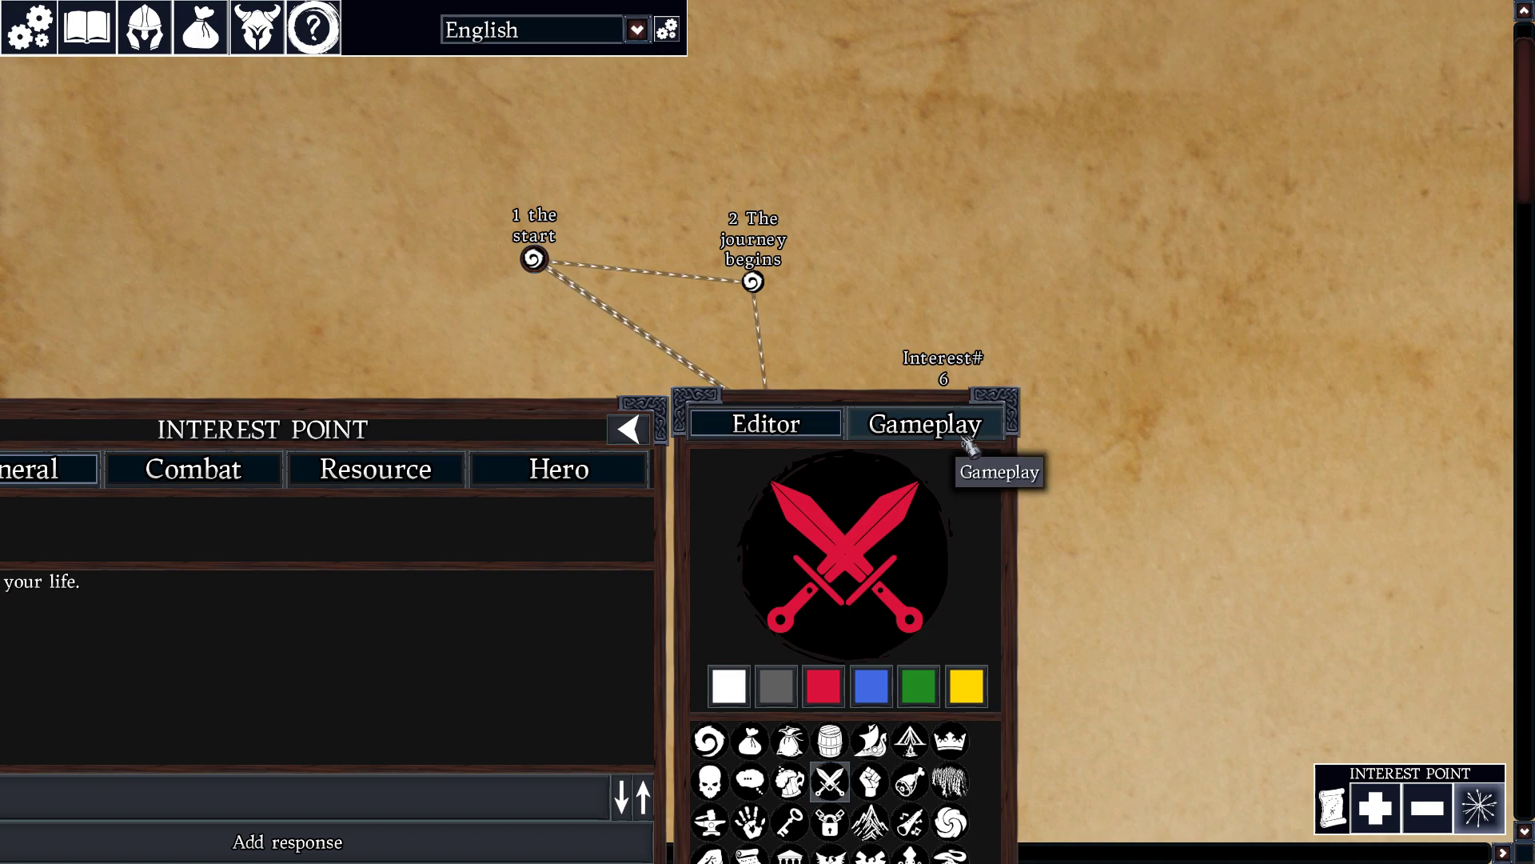
click(970, 436)
drag(555, 469, 291, 189)
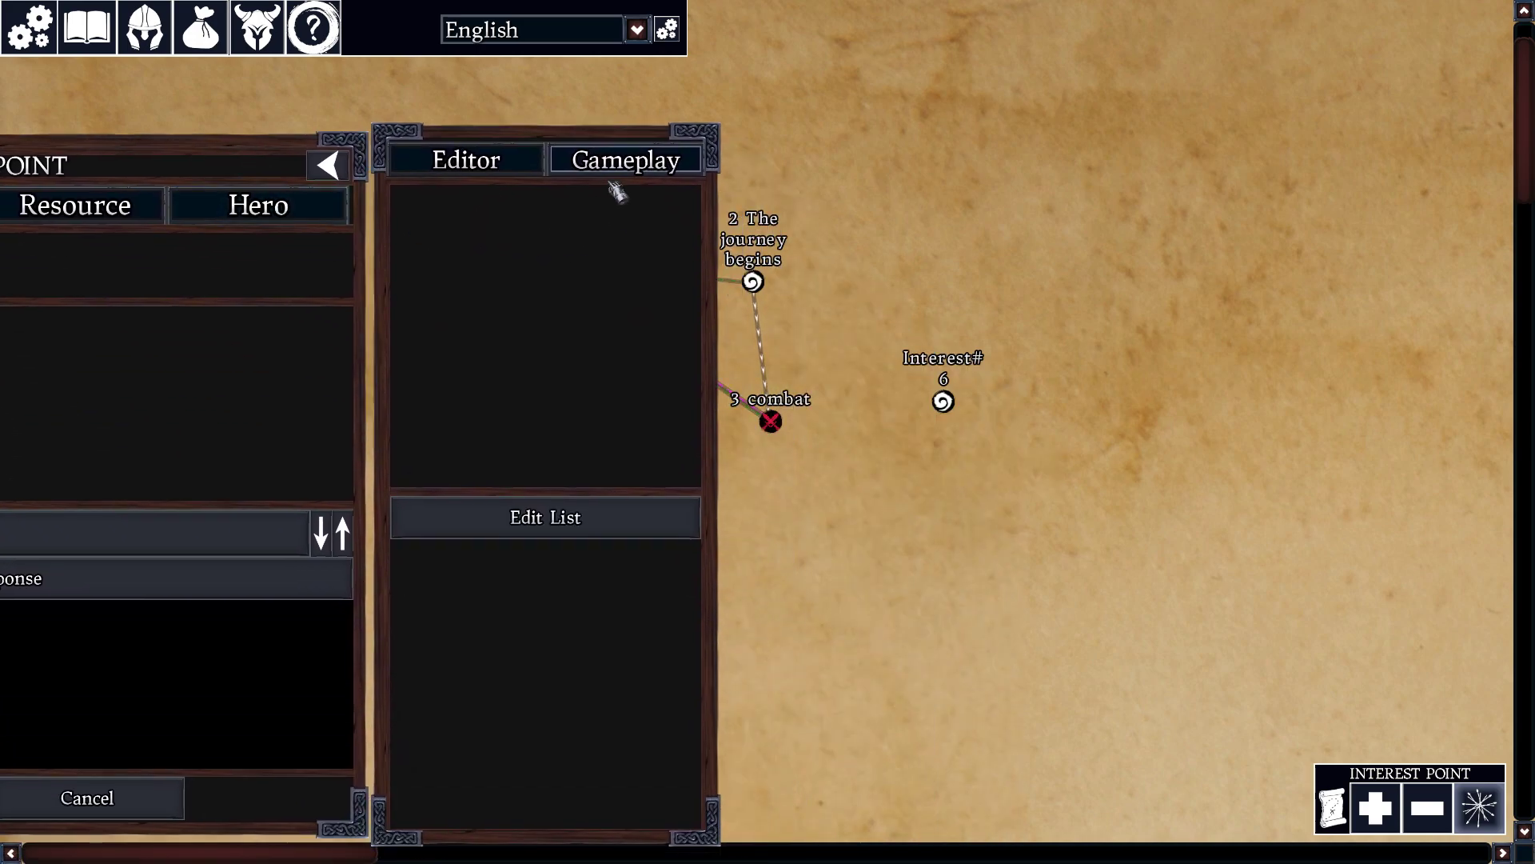
click(564, 521)
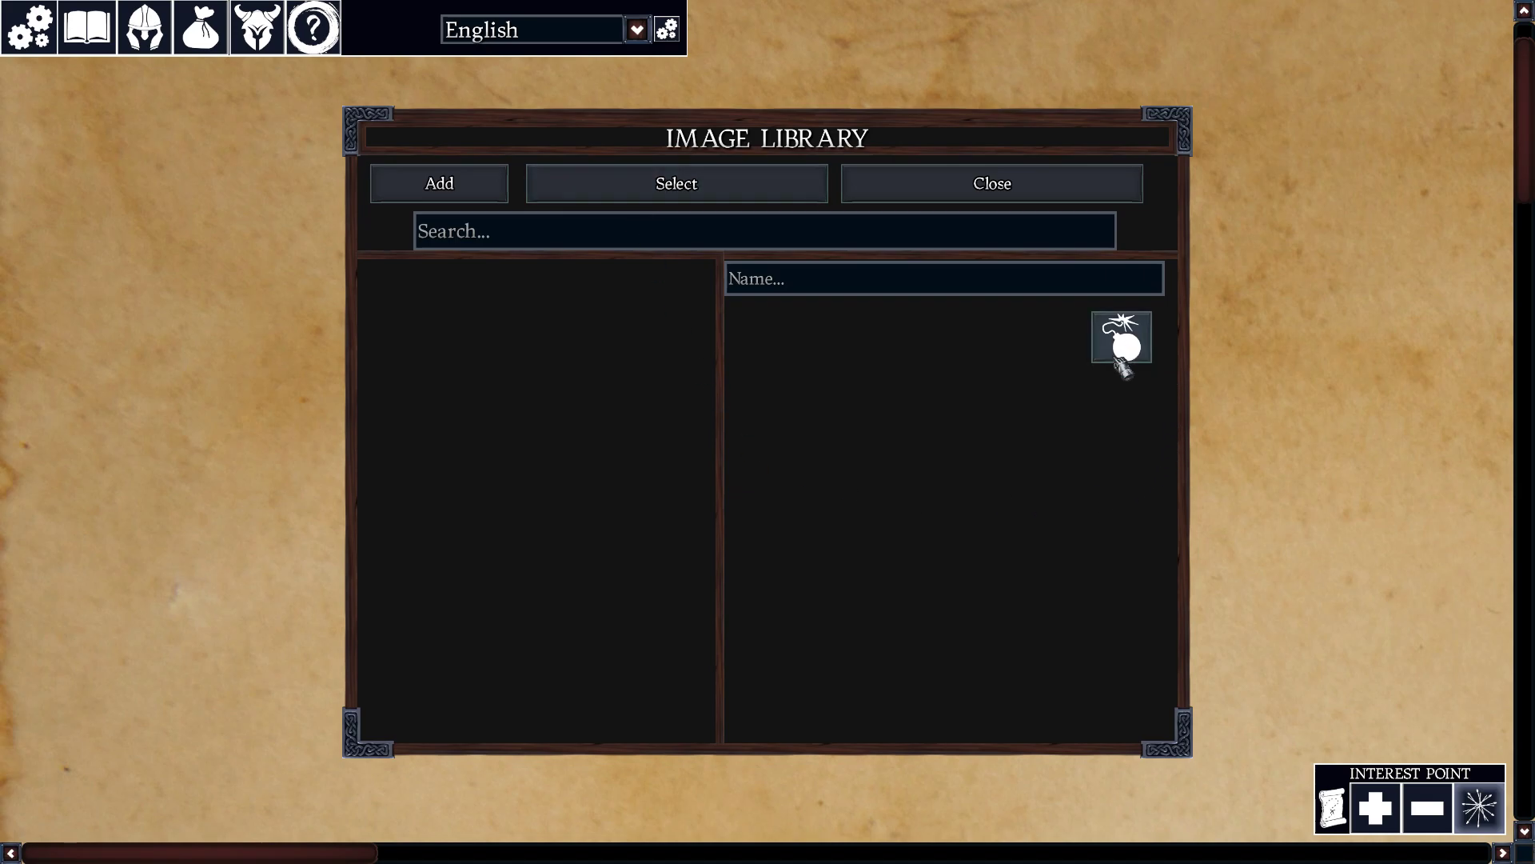
click(930, 200)
drag(288, 153, 934, 124)
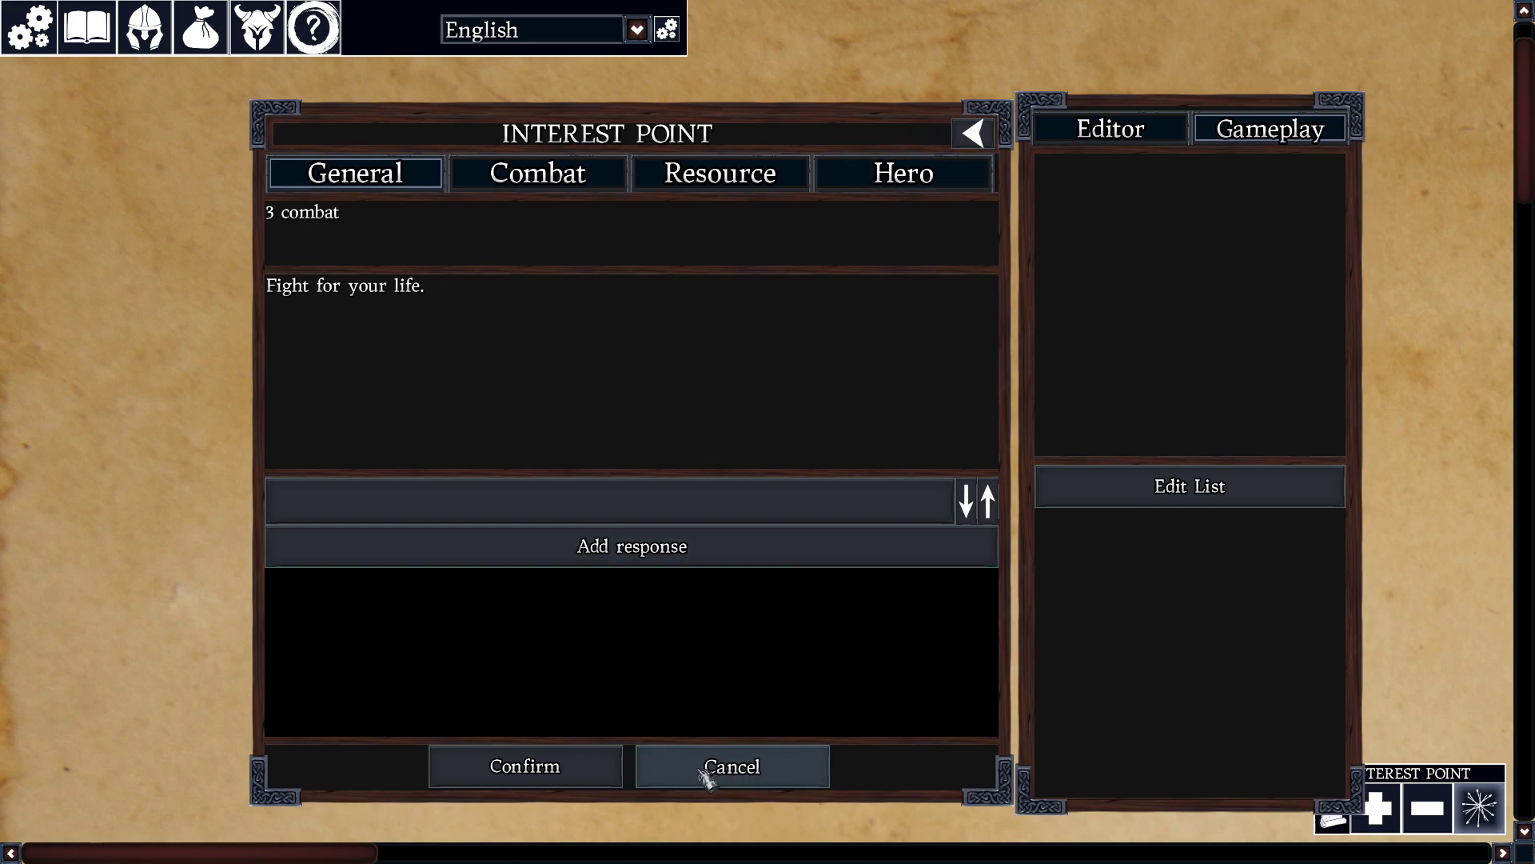
click(569, 769)
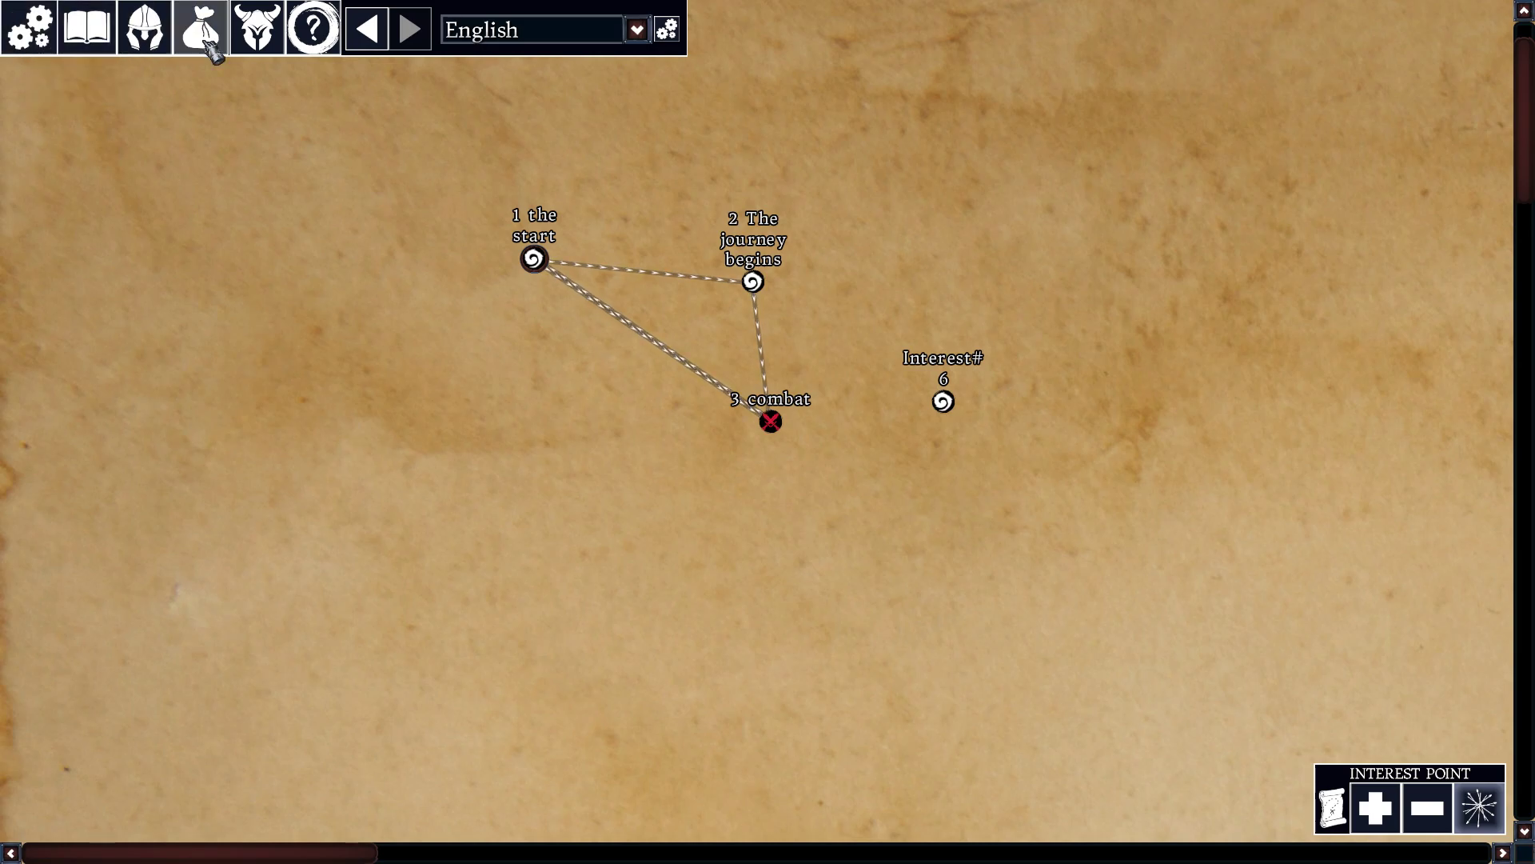
Step: Add French to the story's languages
click(670, 34)
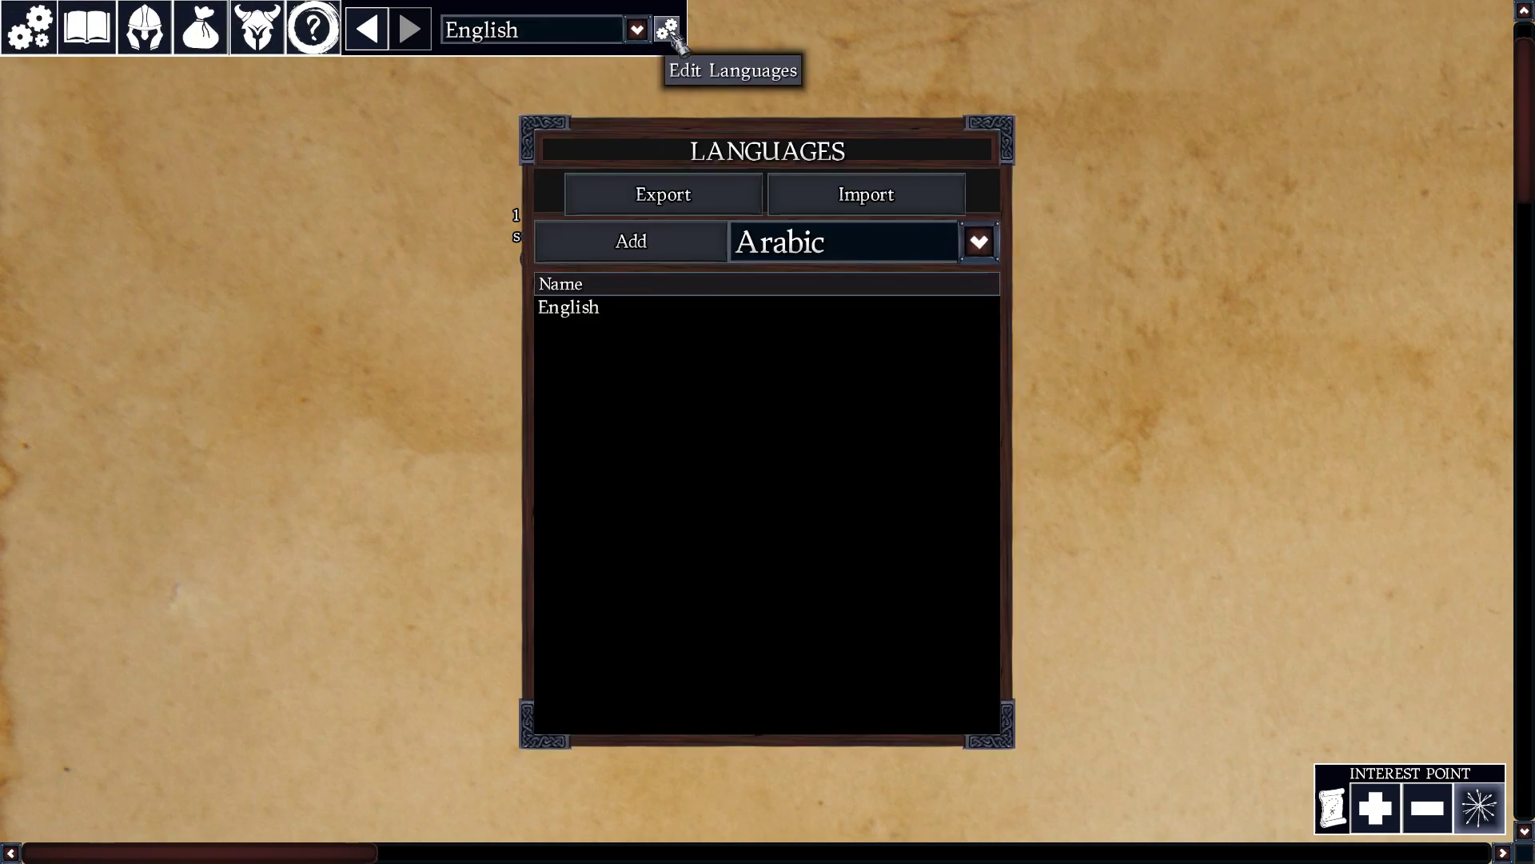
drag(744, 154, 1039, 169)
click(1119, 264)
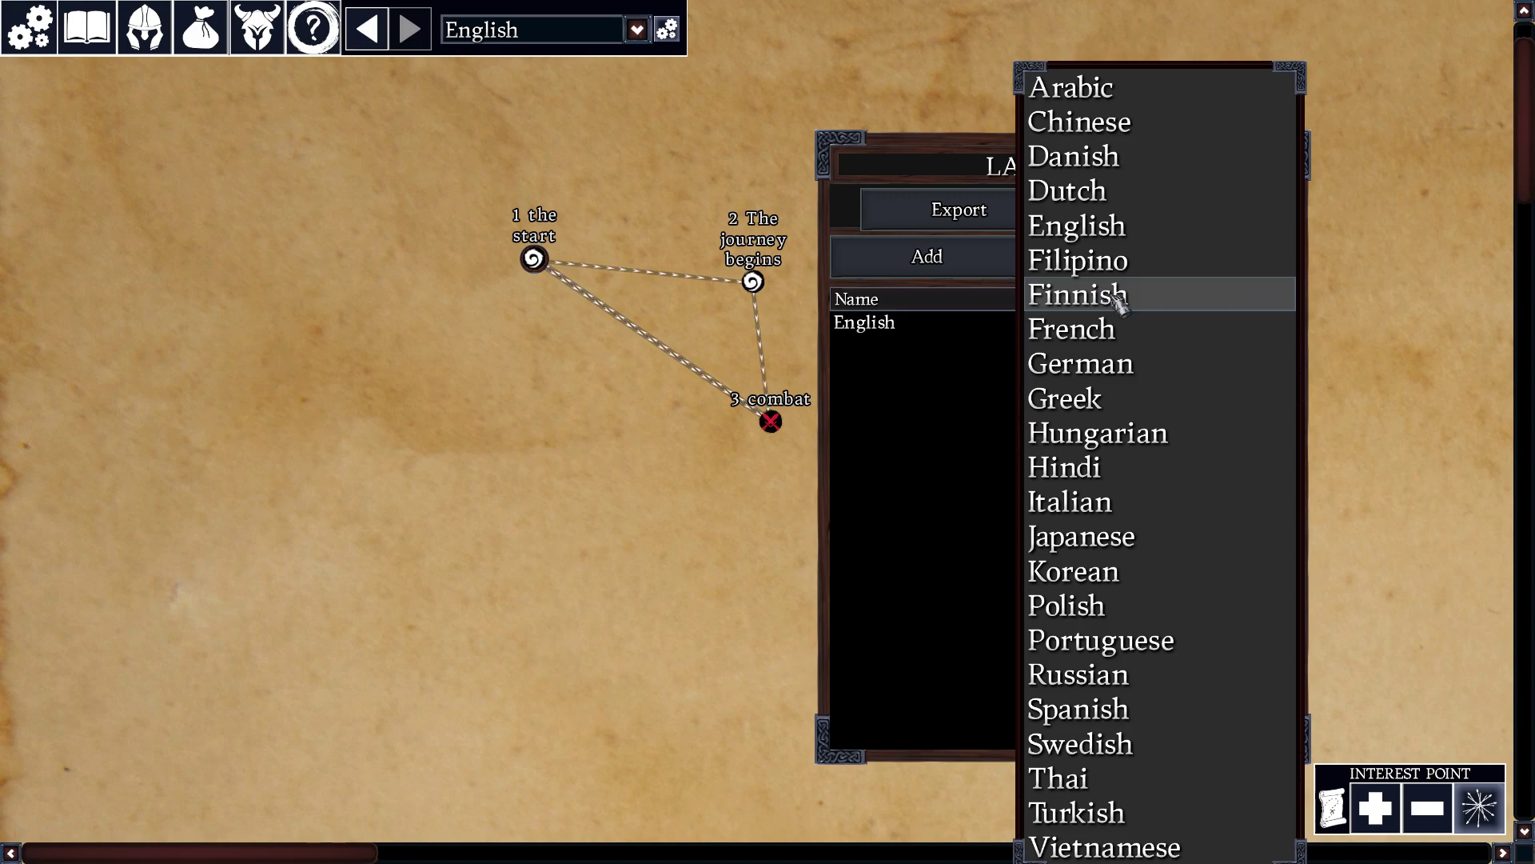
click(1118, 330)
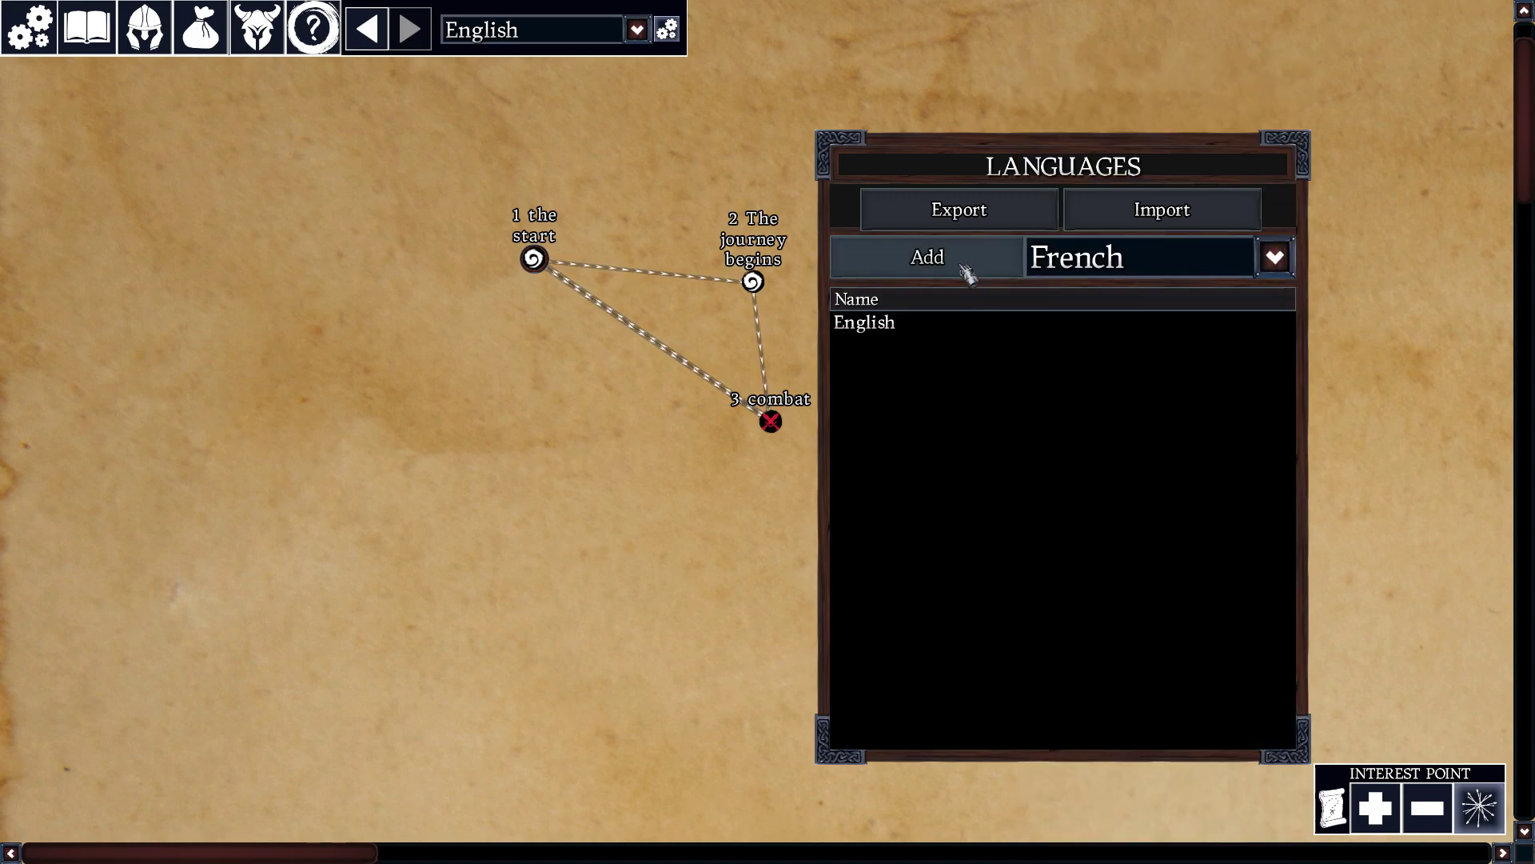
click(967, 274)
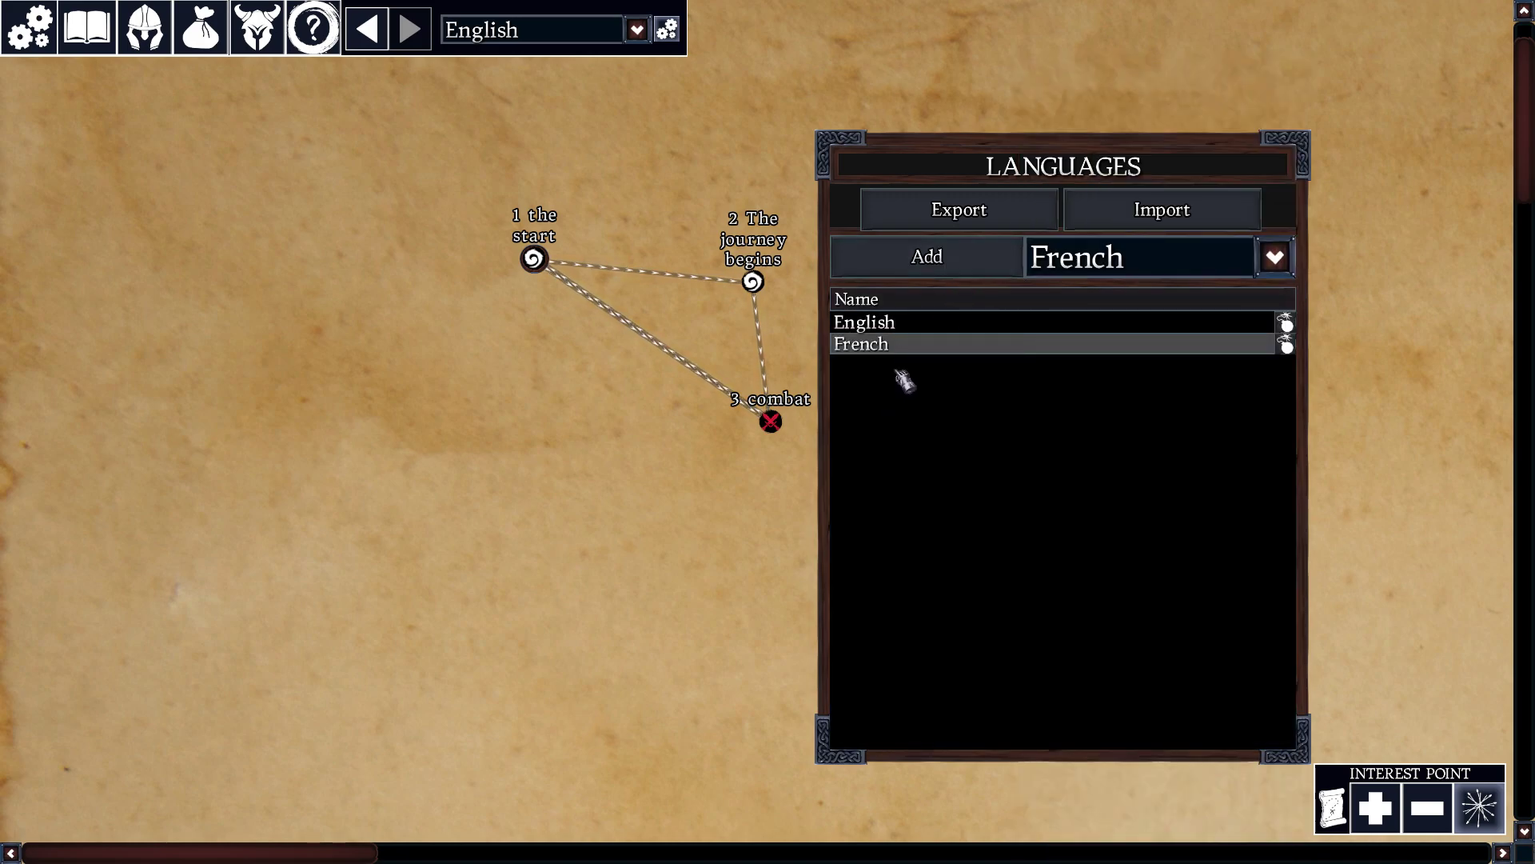
drag(967, 178, 942, 152)
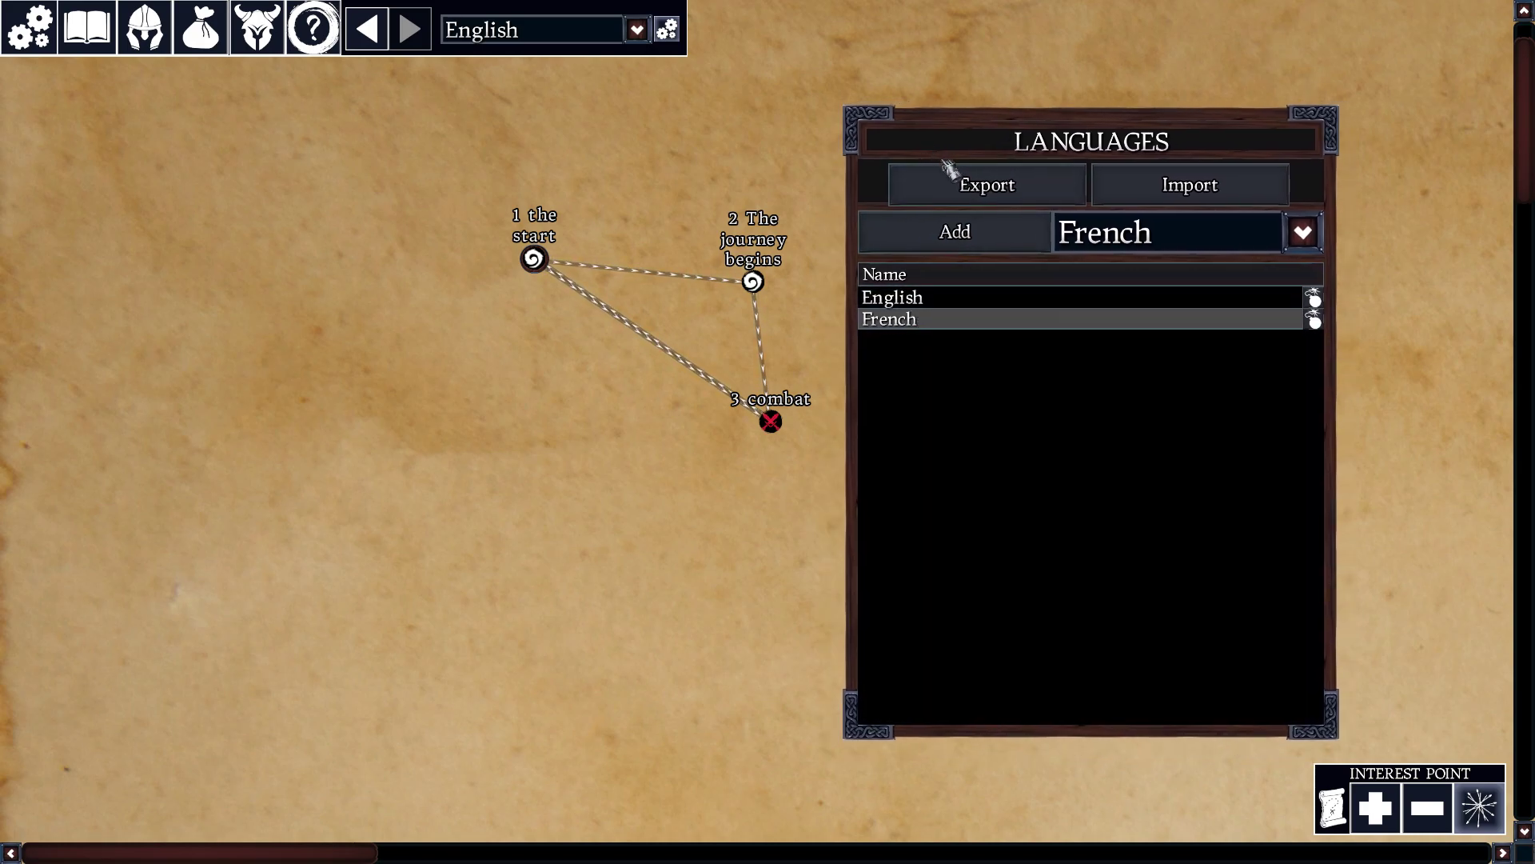
click(667, 31)
Step: Compare the English and French versions of hero Rhazar's name and story description
click(636, 29)
click(525, 100)
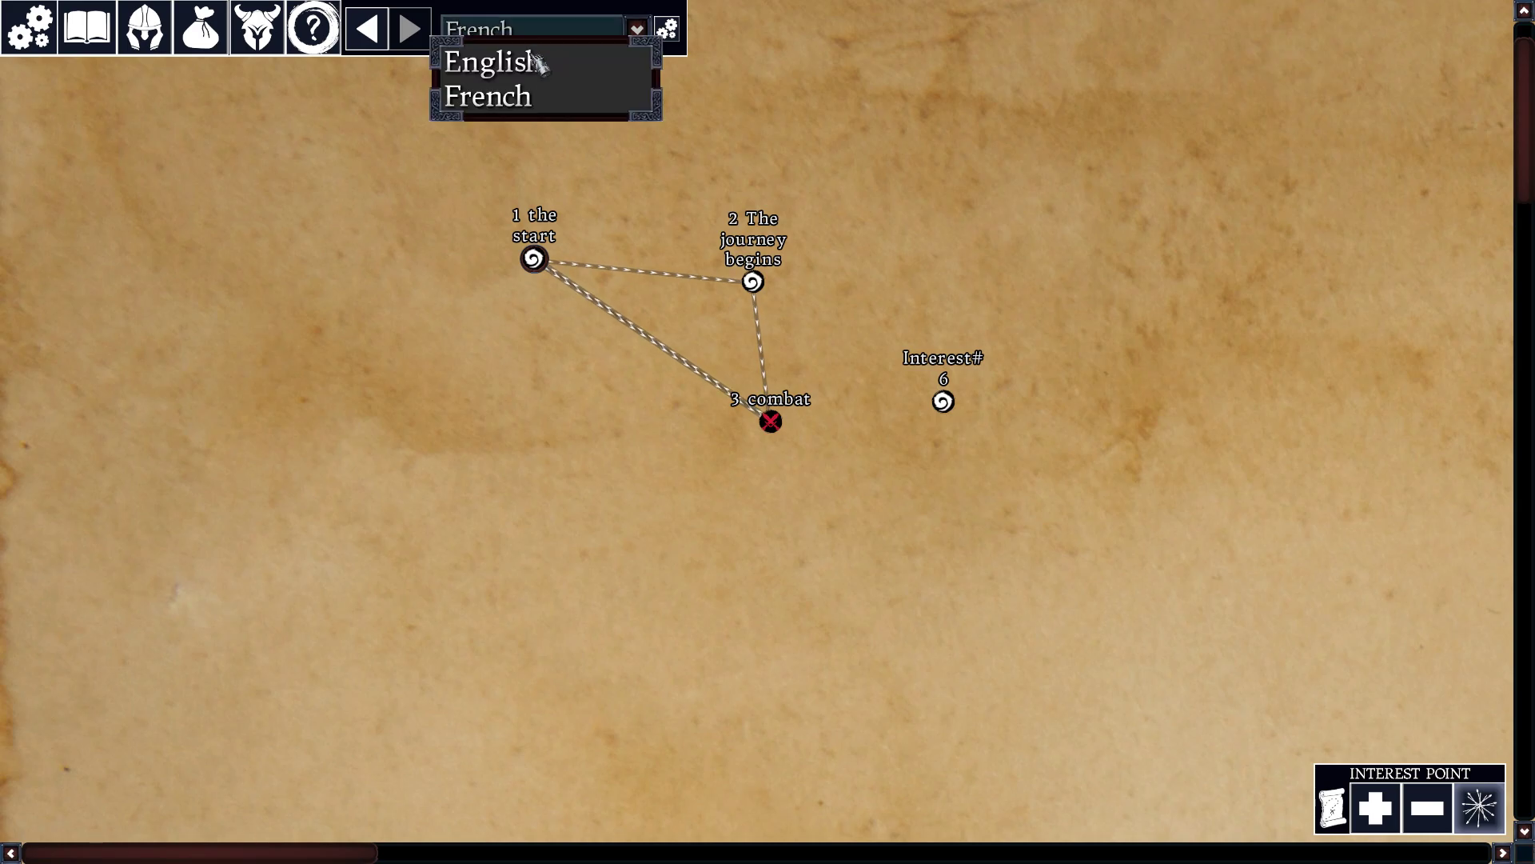
click(538, 61)
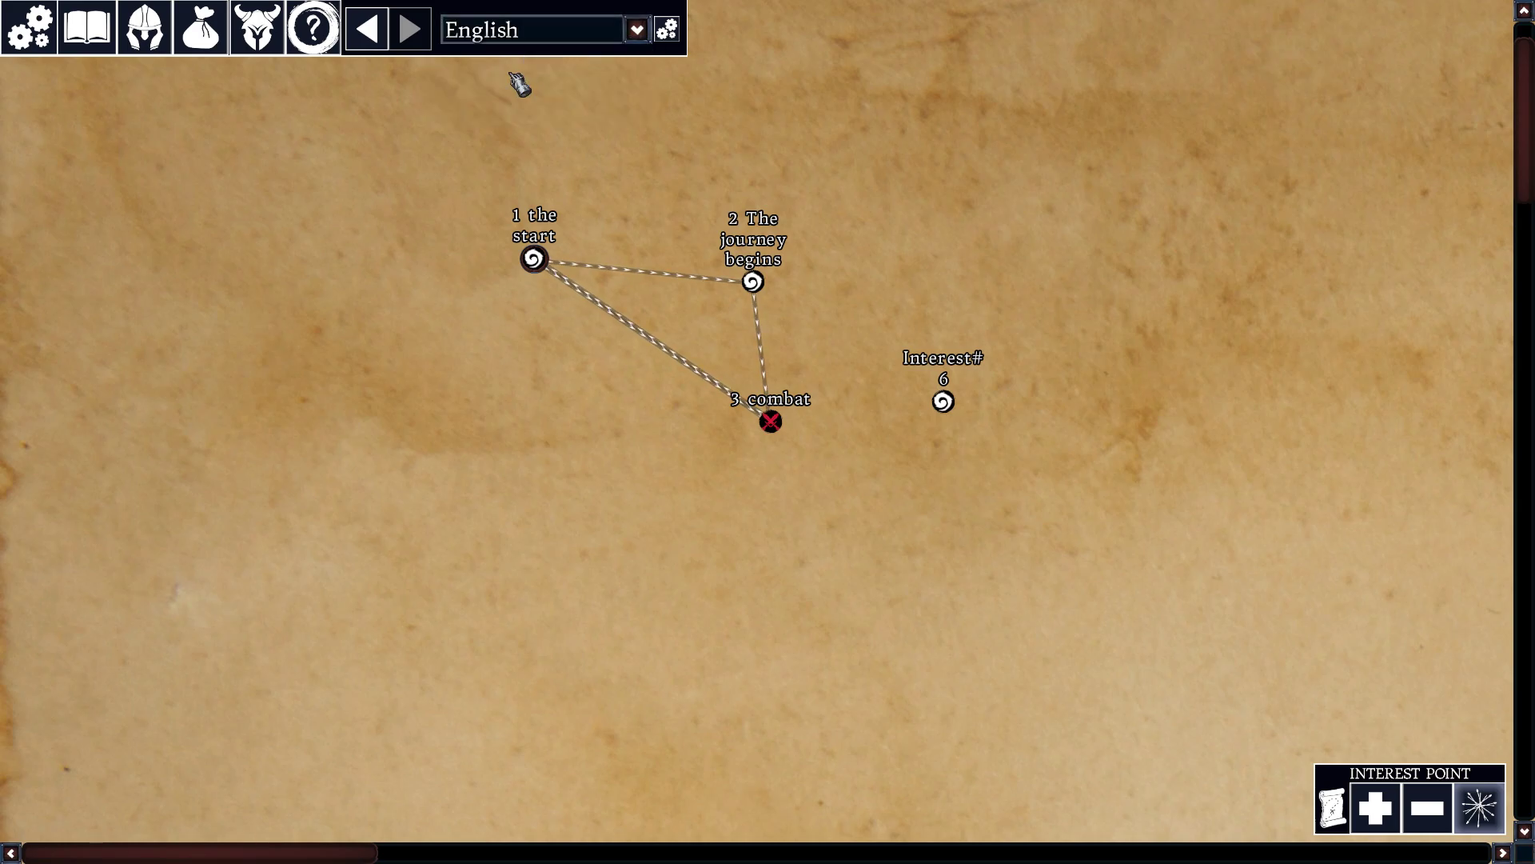
click(144, 29)
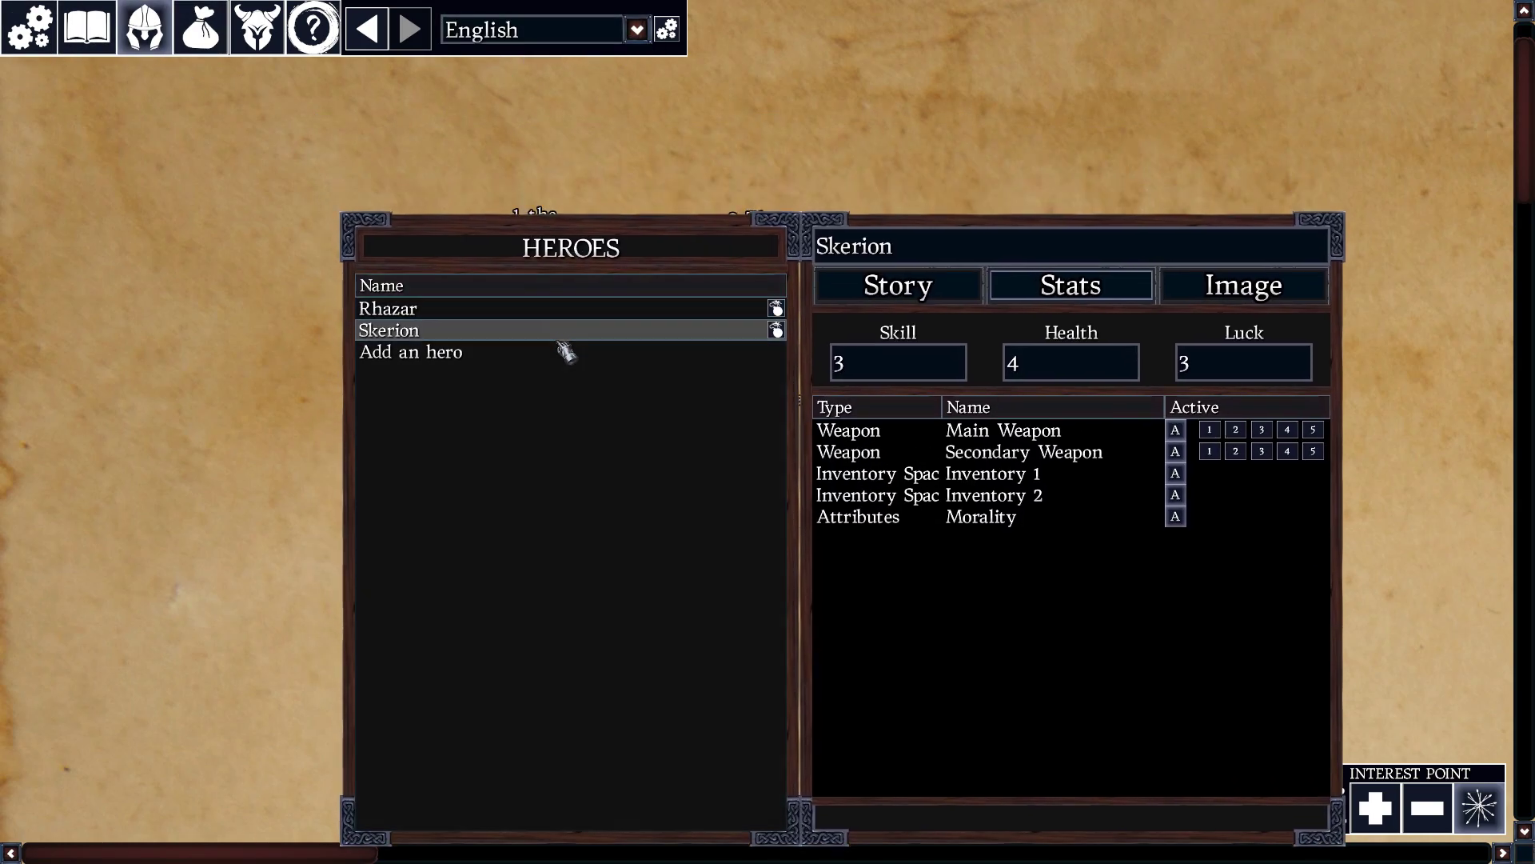
click(536, 313)
click(897, 292)
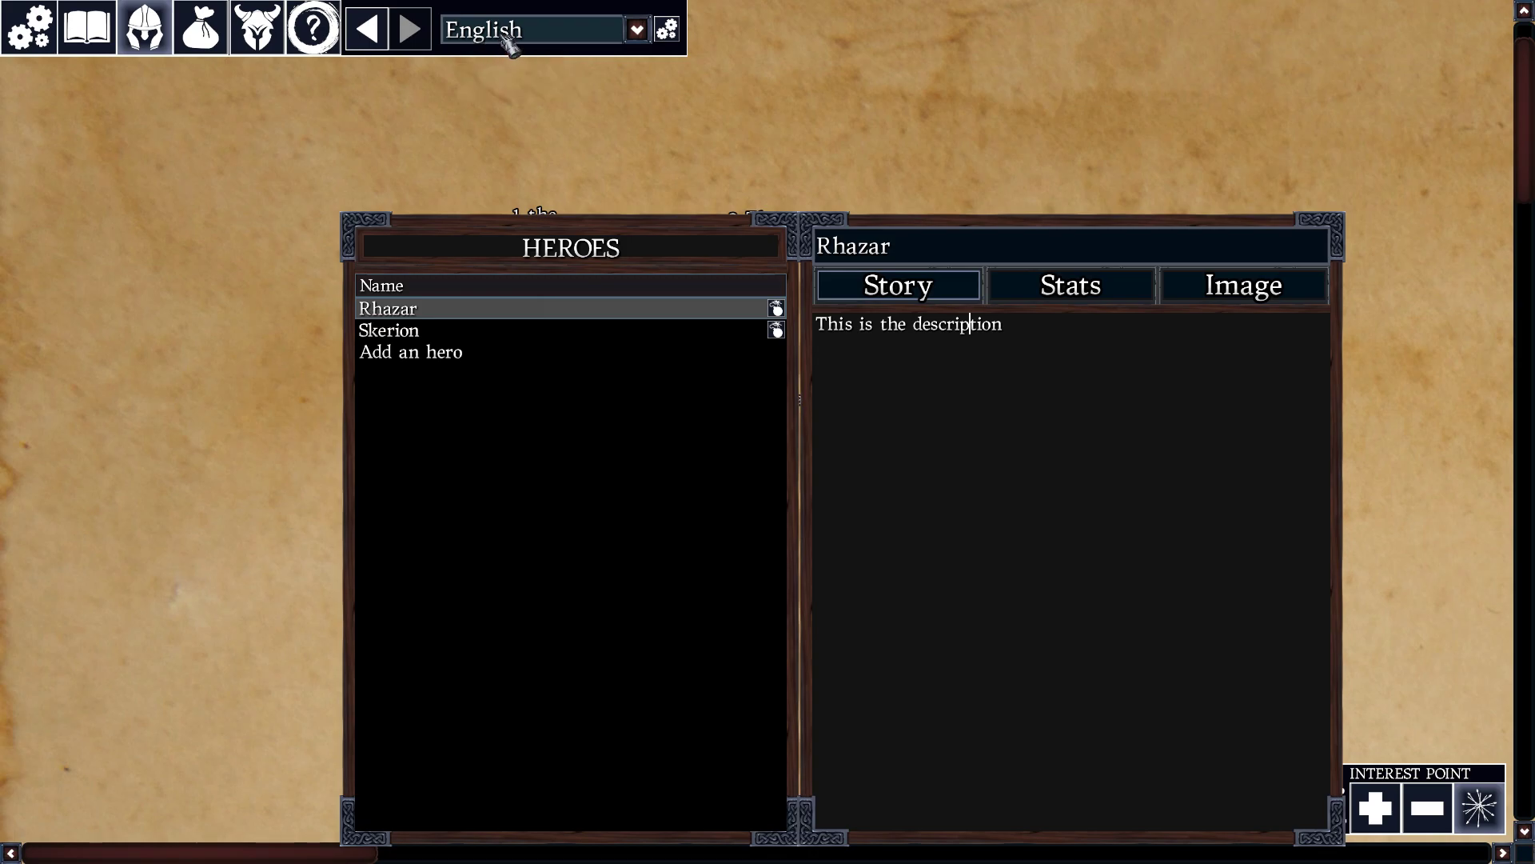
scroll(502, 36, down, 1)
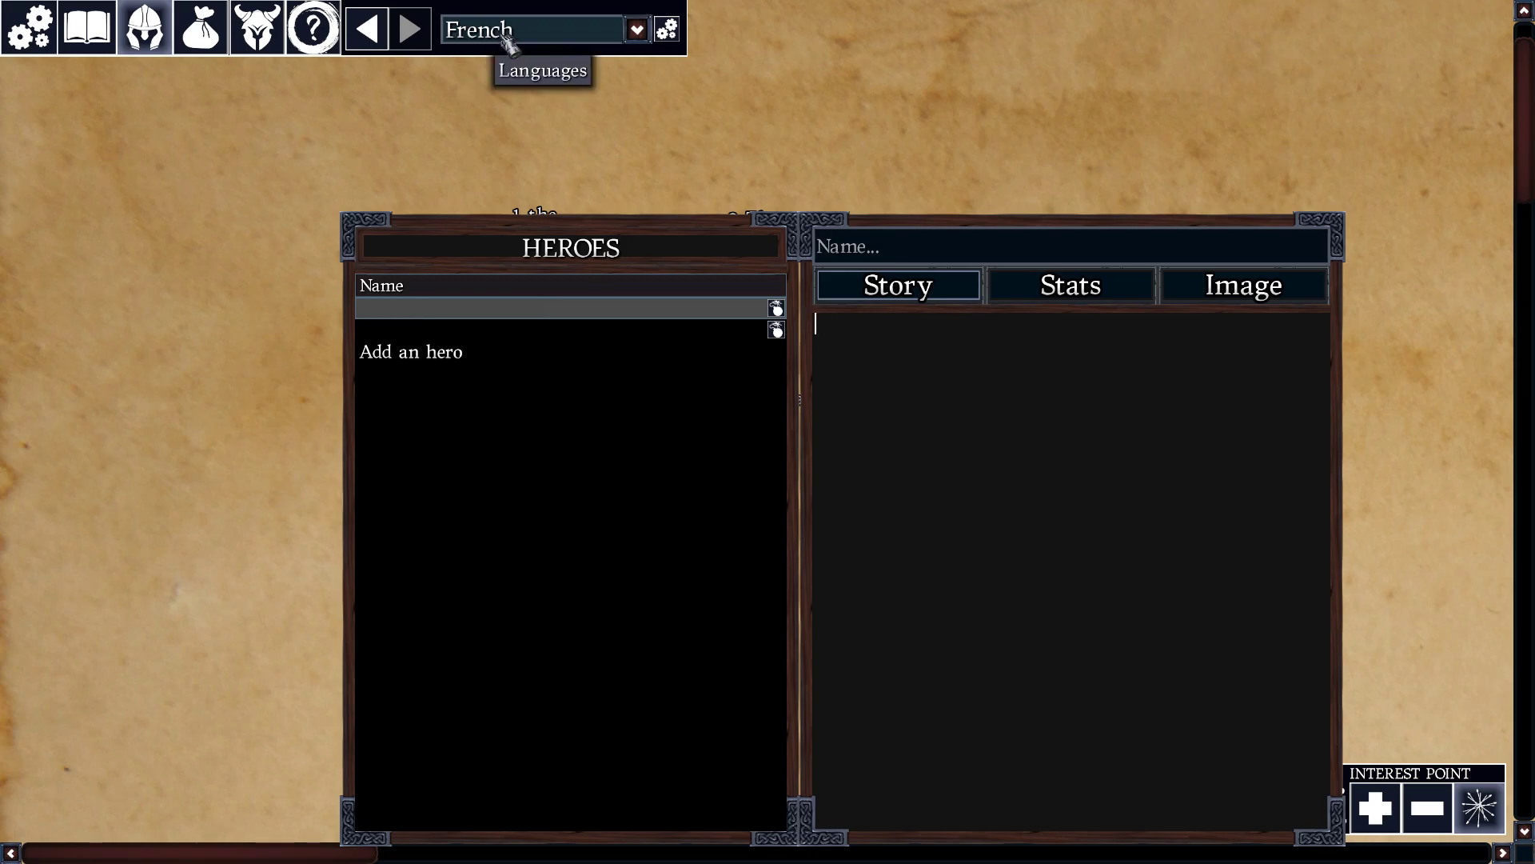
key(Up)
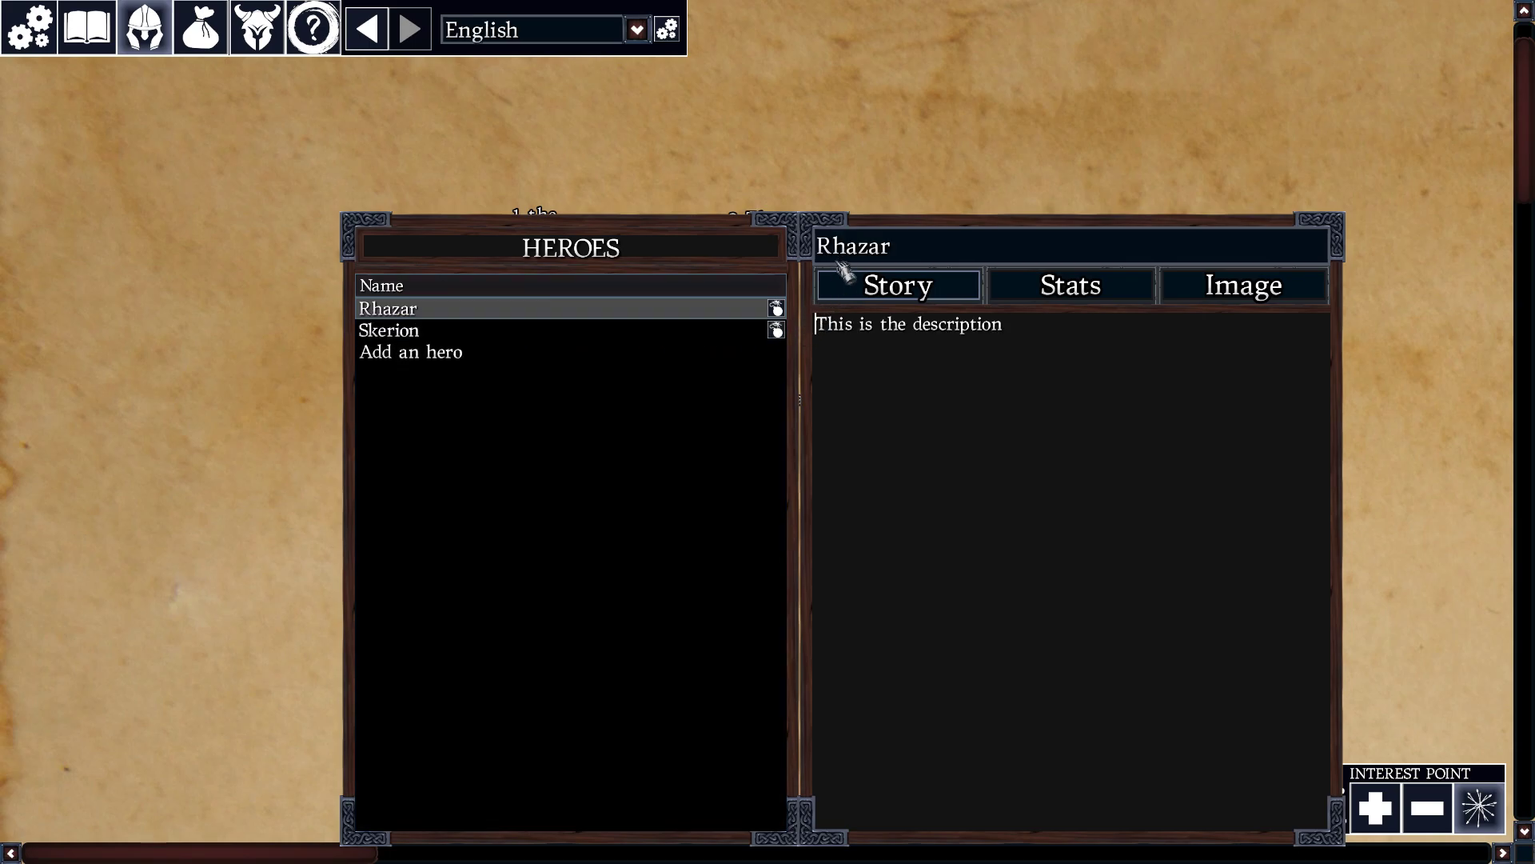
key(Down)
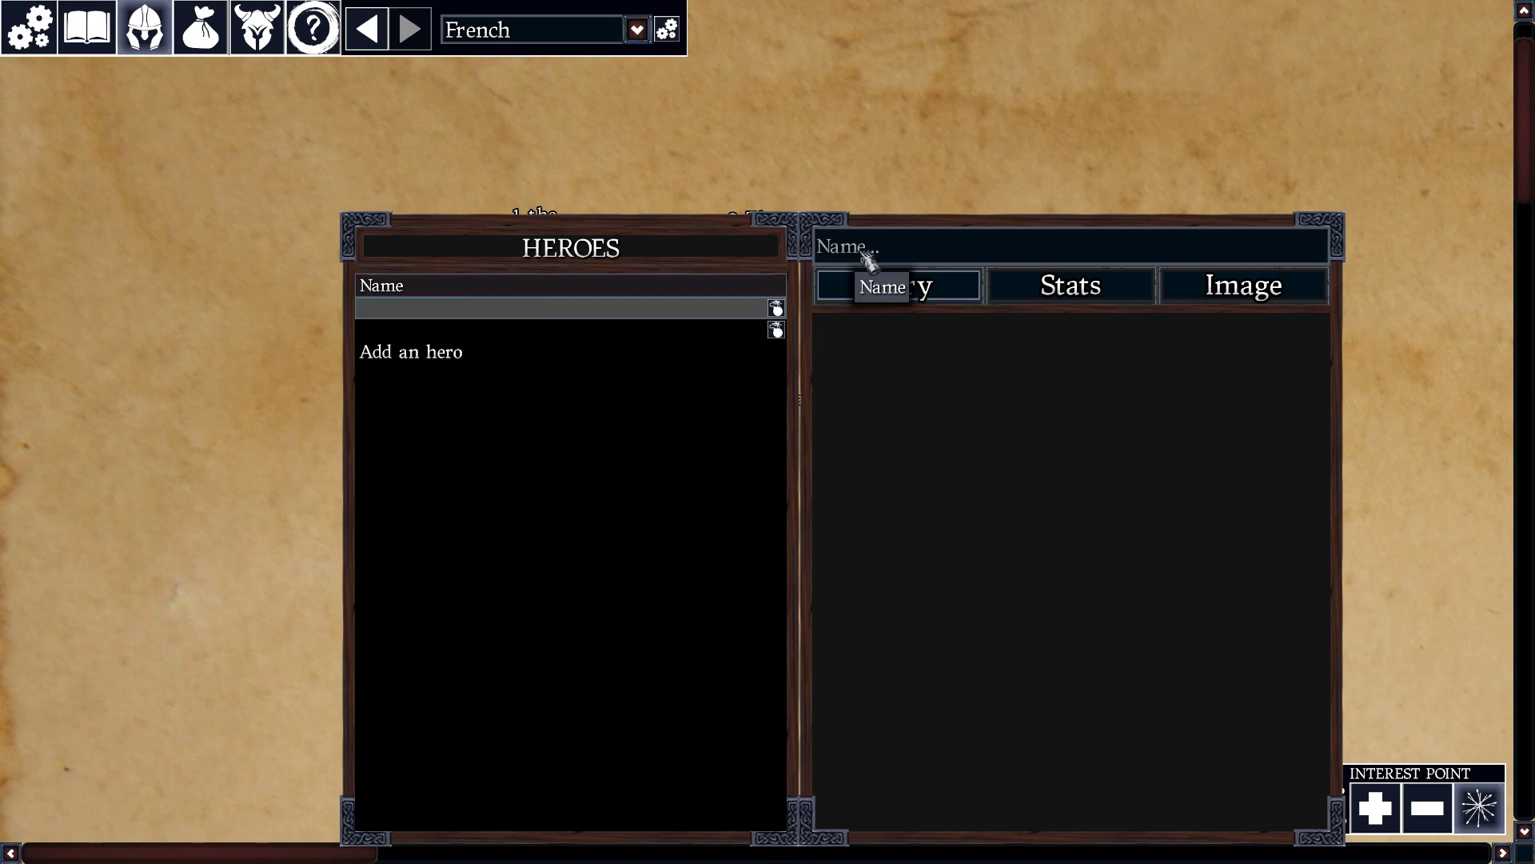
key(Up)
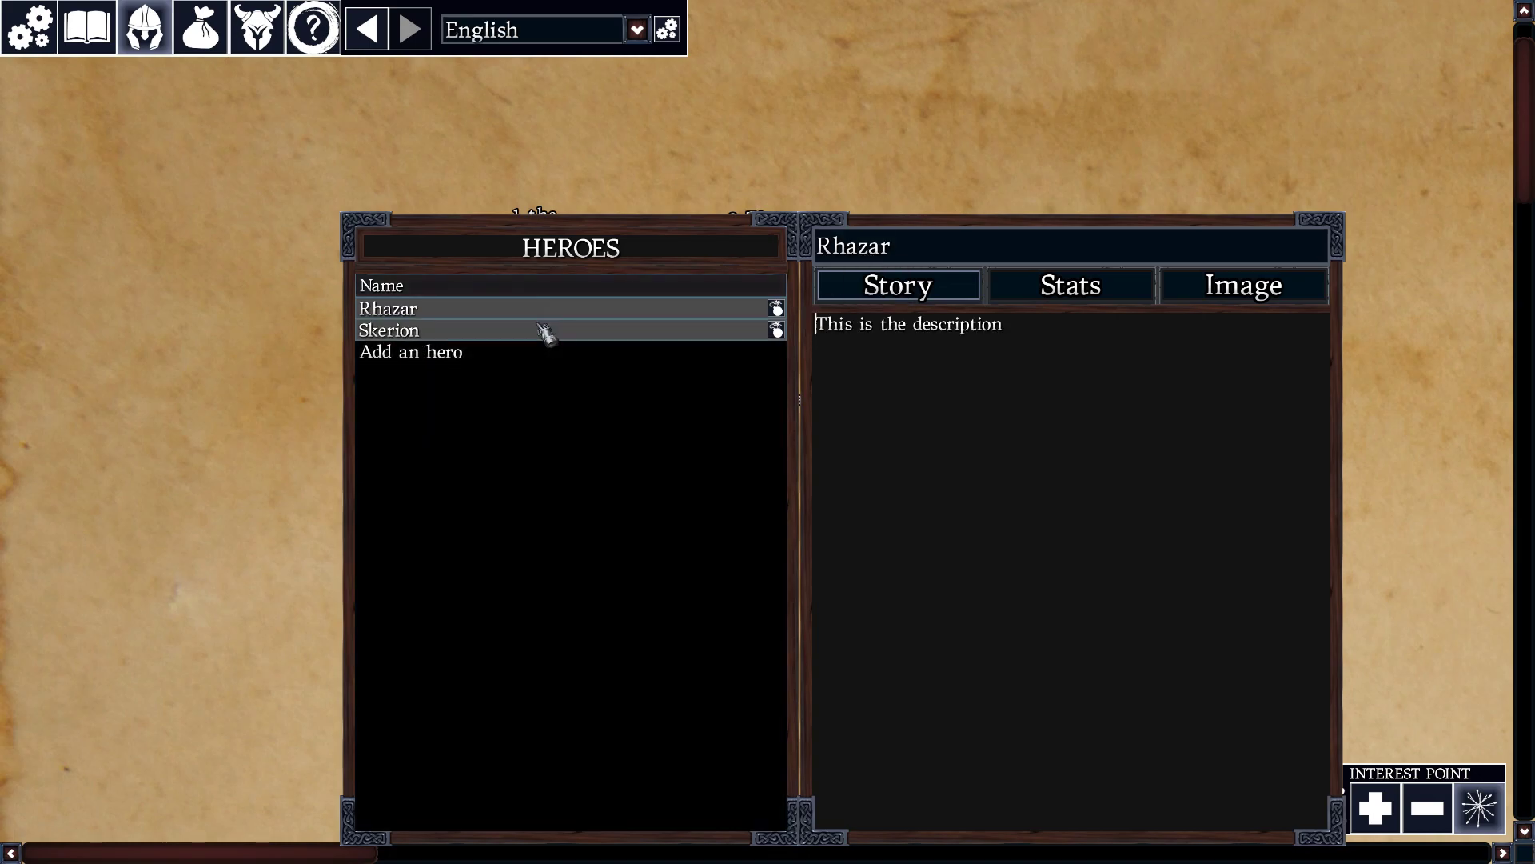
Step: In the French version, enter the first hero's French name and the description "C'est une description"
key(Down)
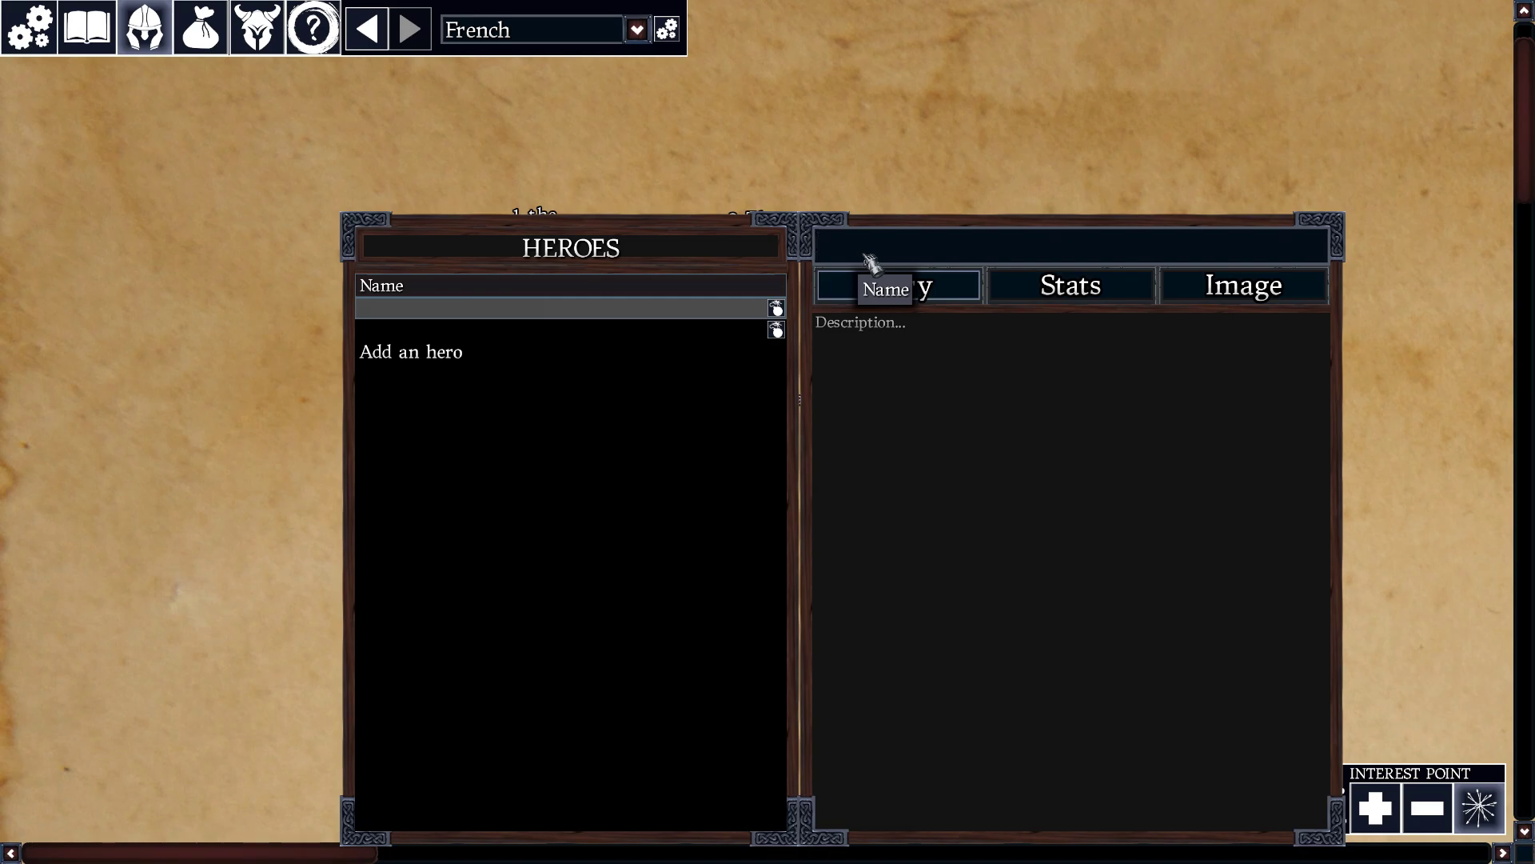
click(865, 254)
text(Jacques)
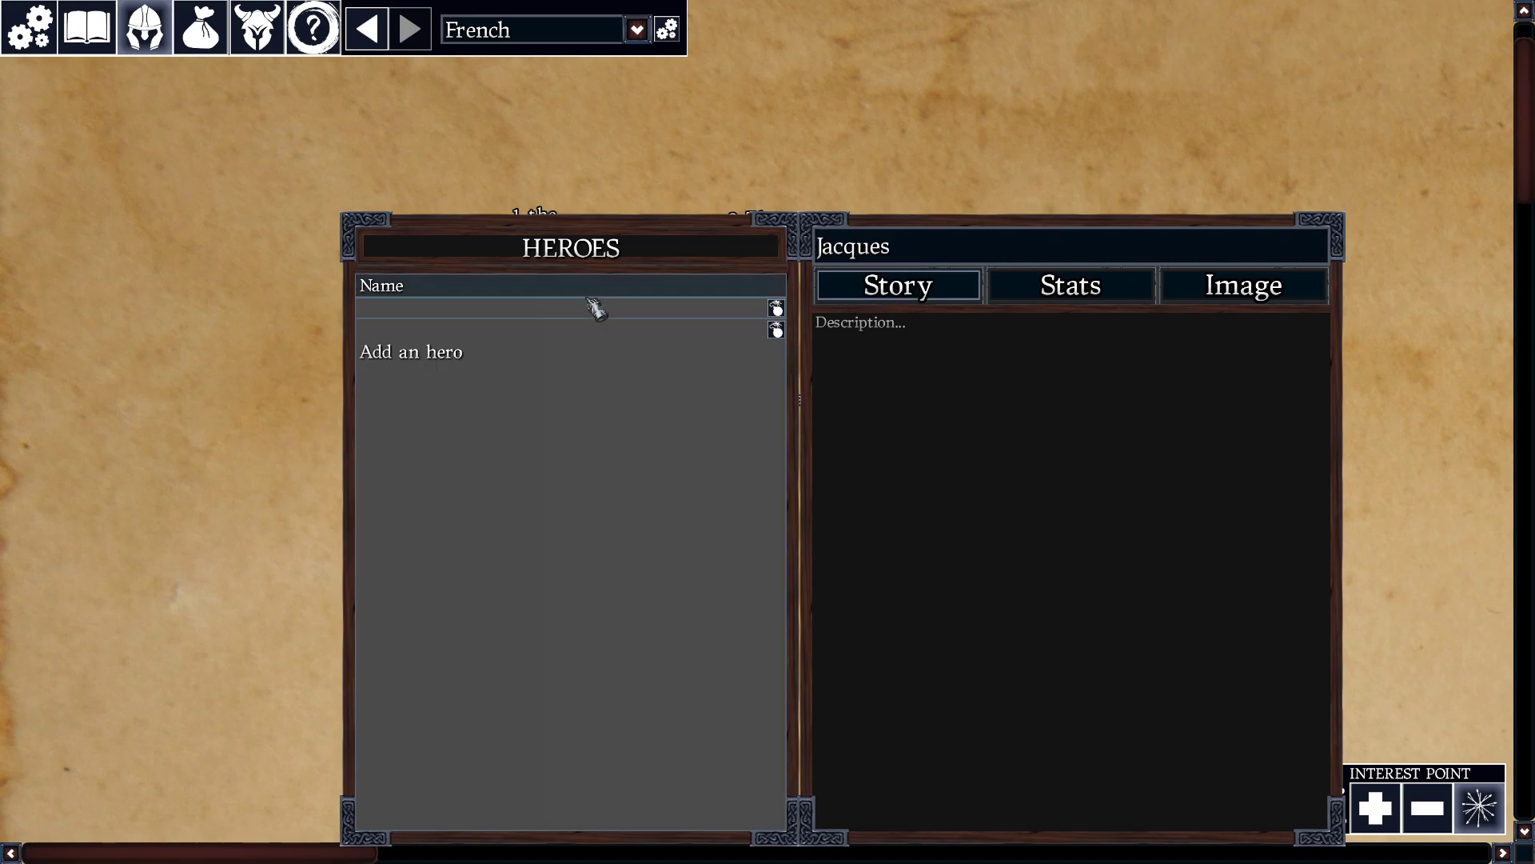
click(884, 360)
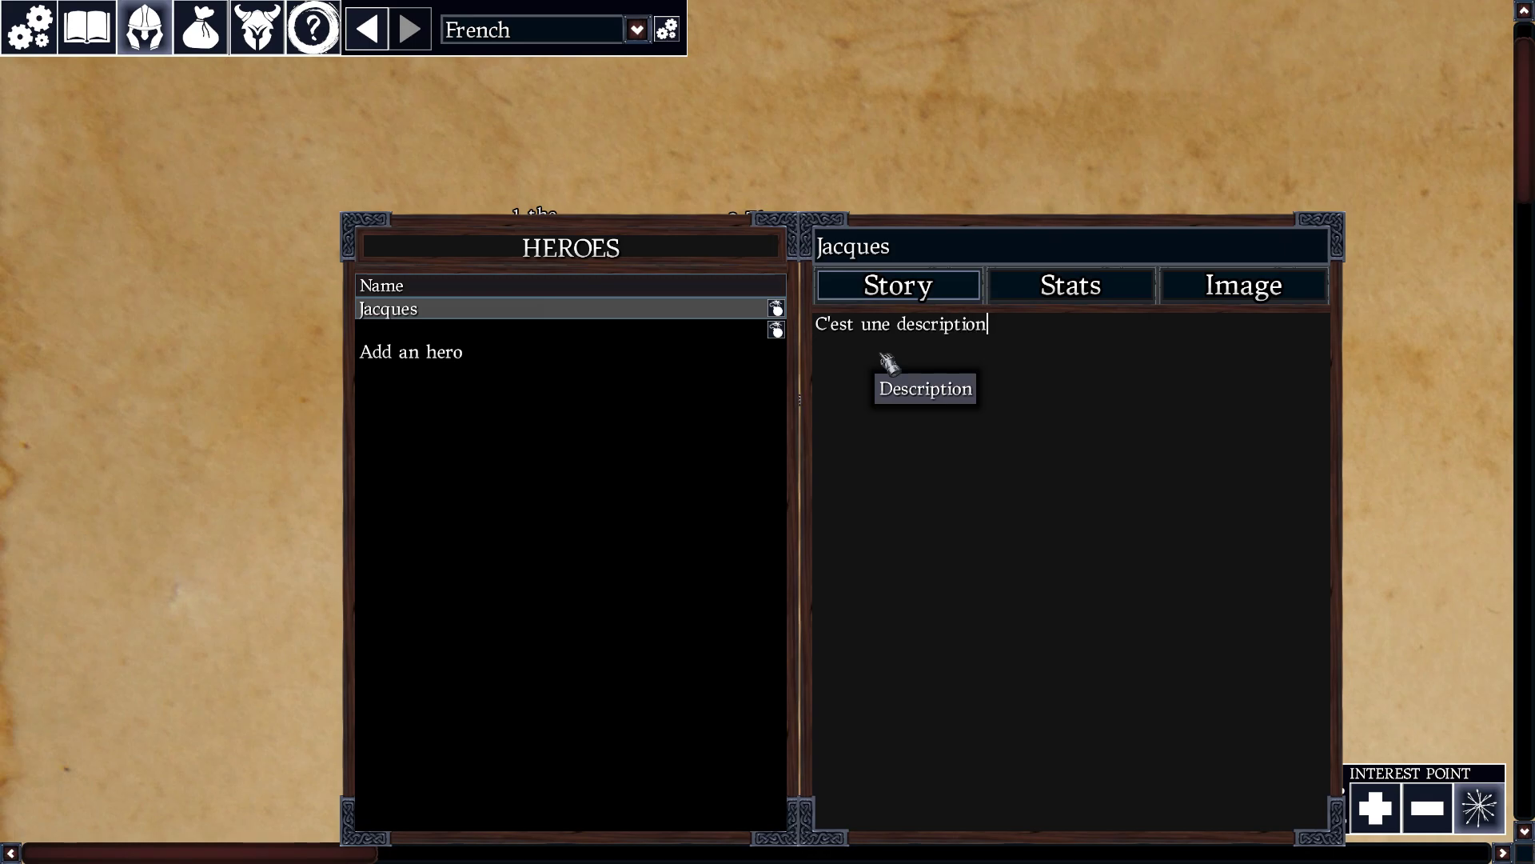
Step: Switch the story language between English and French to check the first hero's translated name and description
click(480, 336)
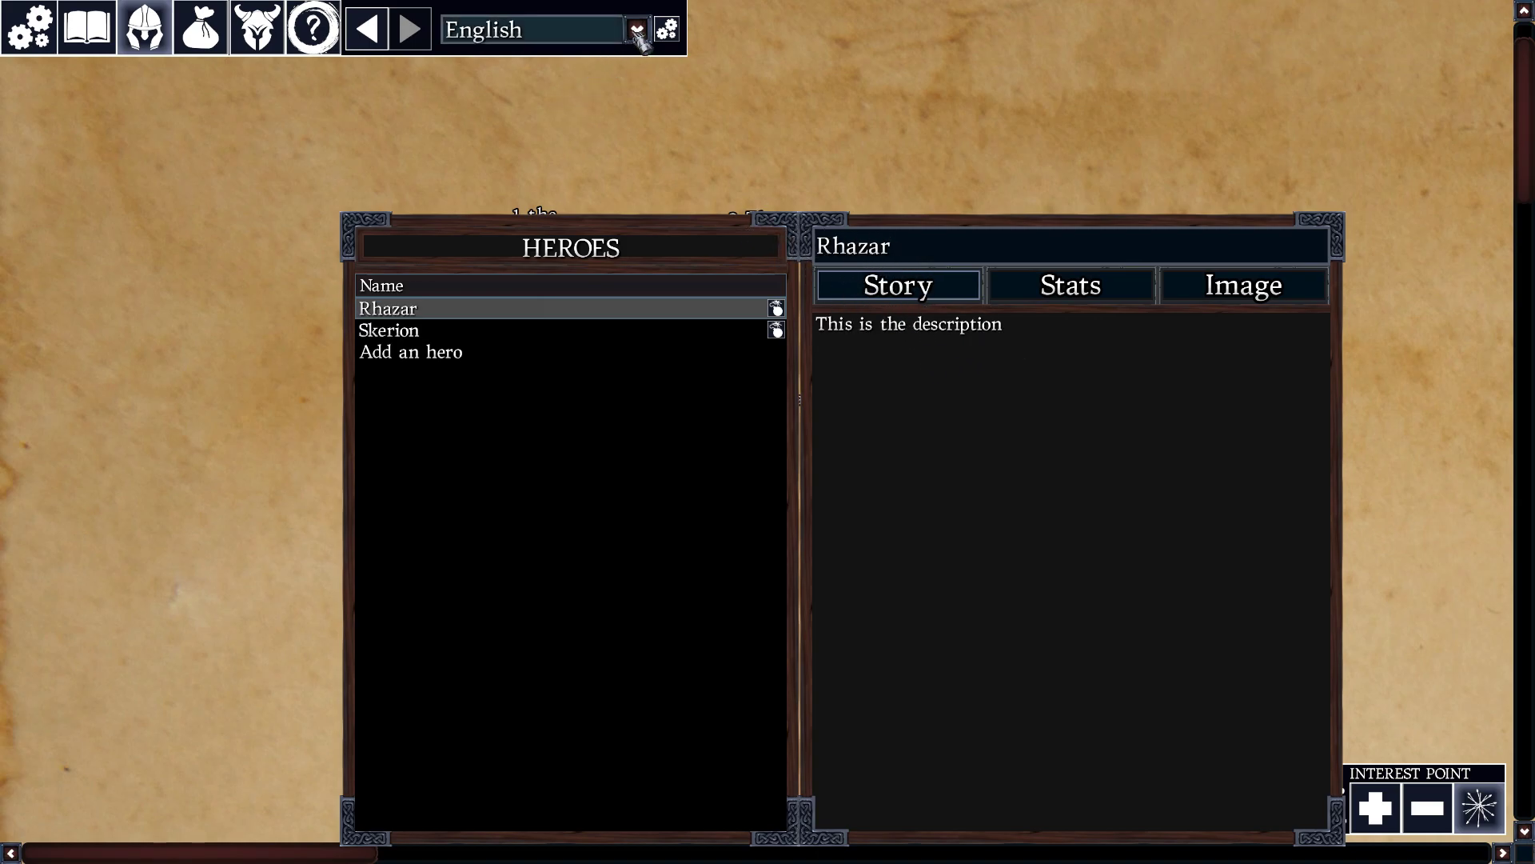
click(638, 32)
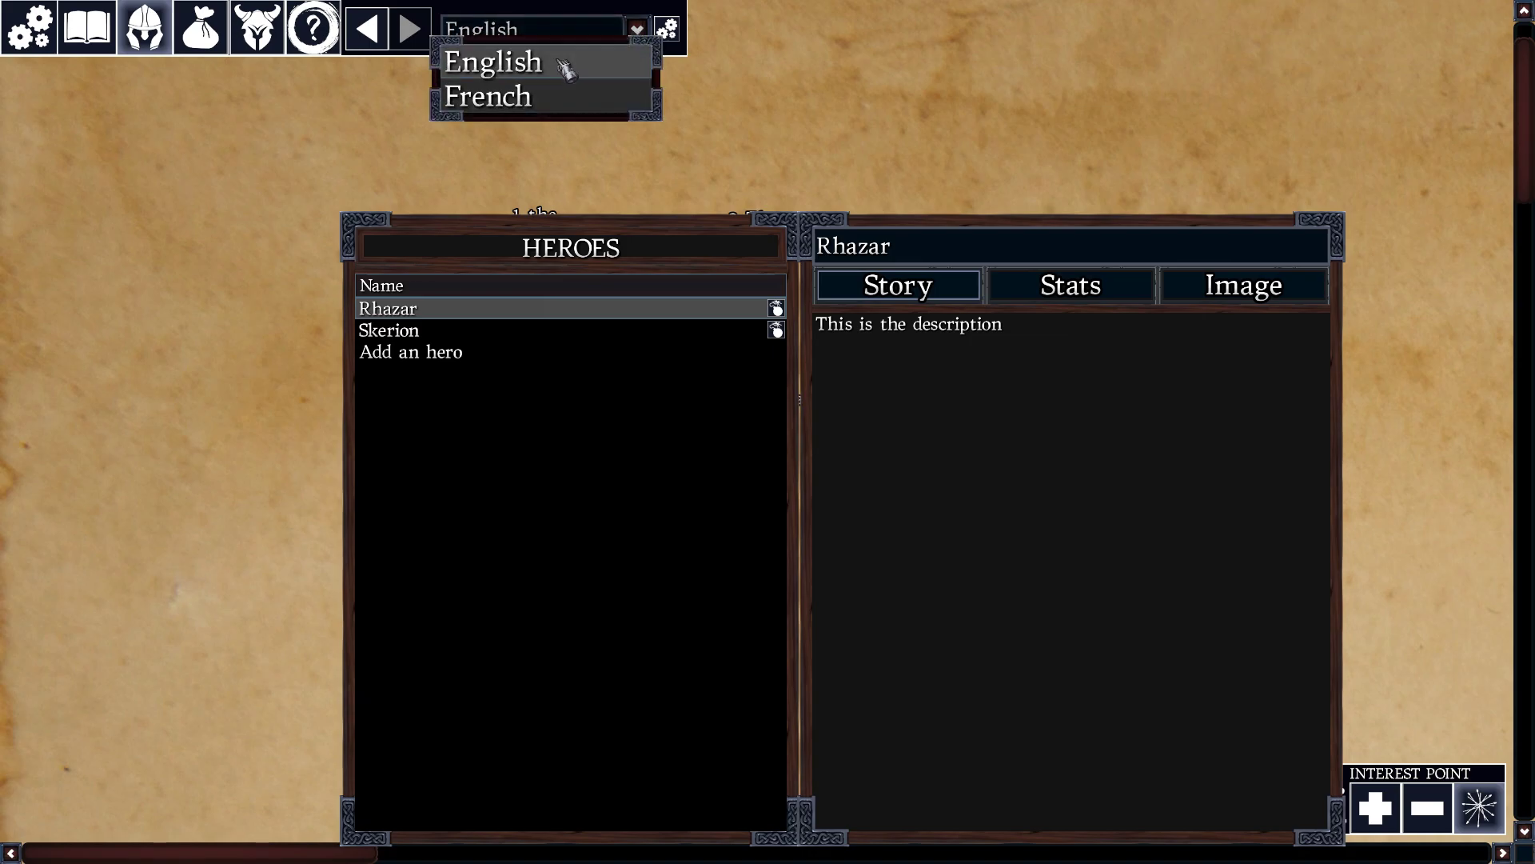
click(638, 31)
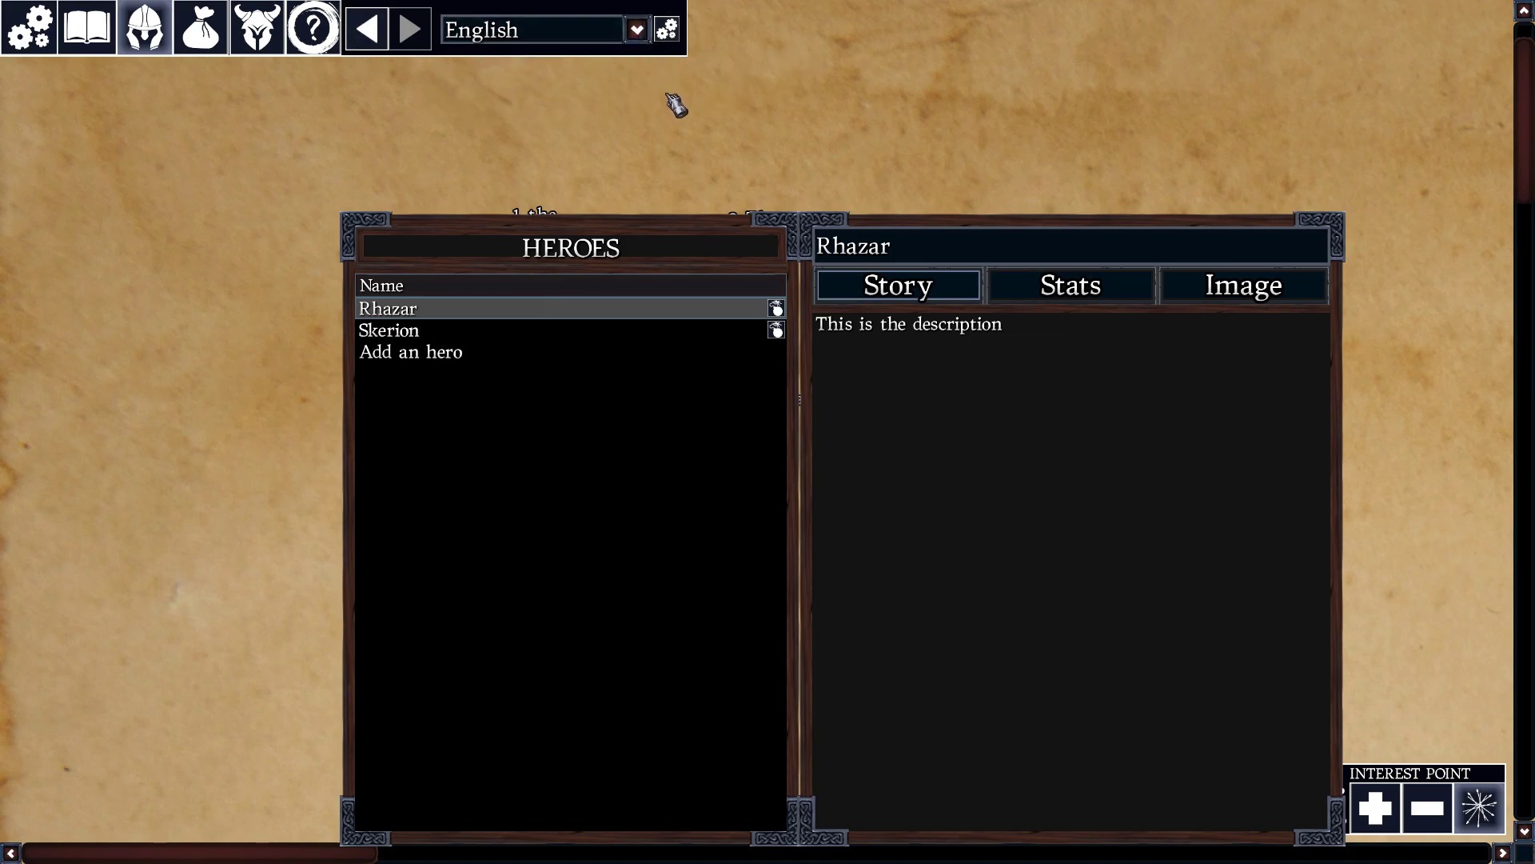
scroll(587, 30, down, 1)
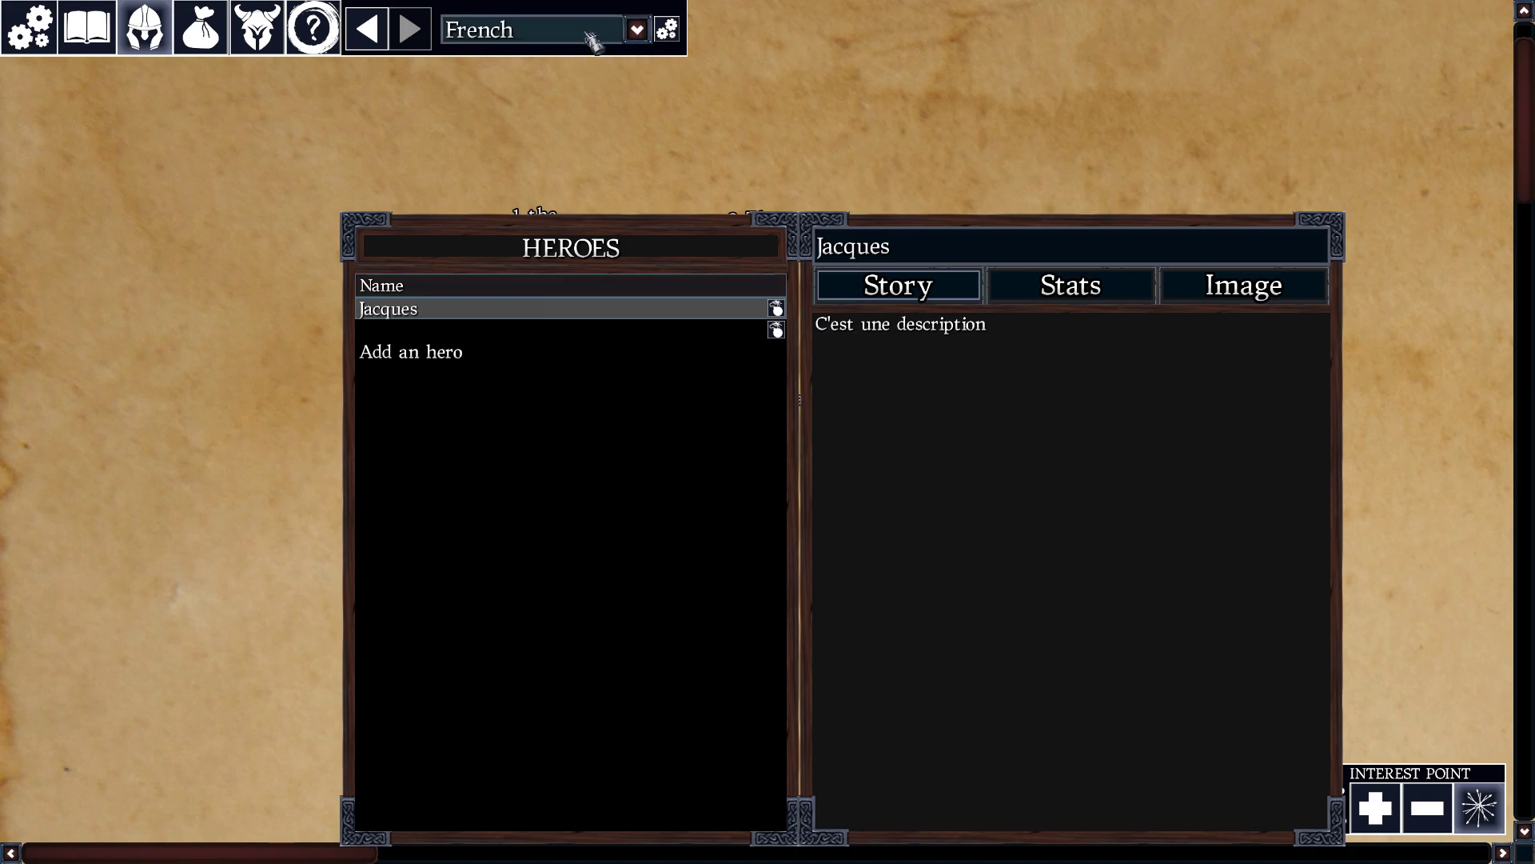
click(672, 36)
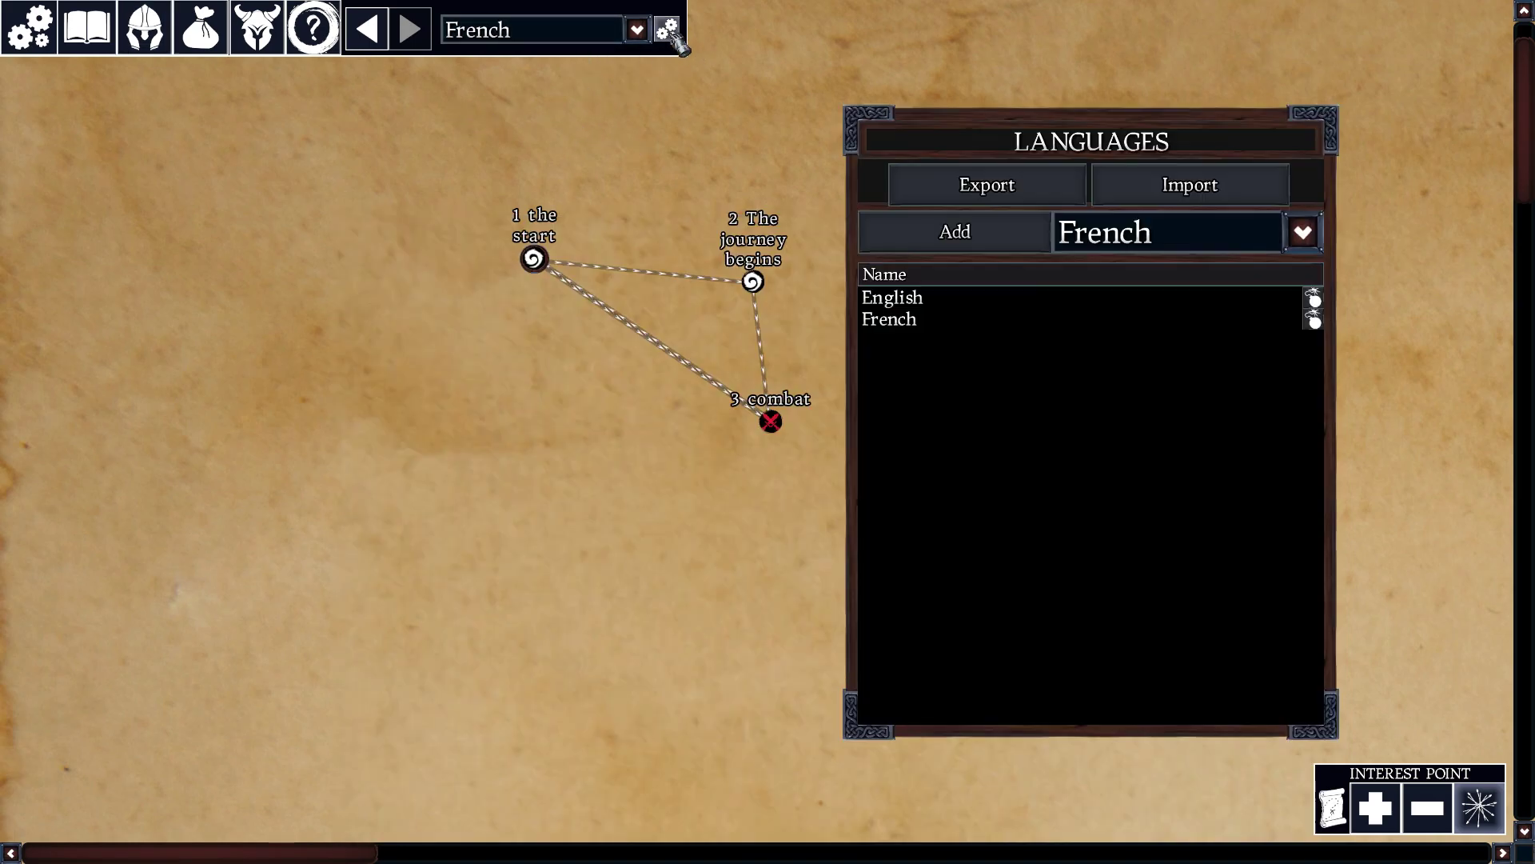
scroll(572, 142, up, 1)
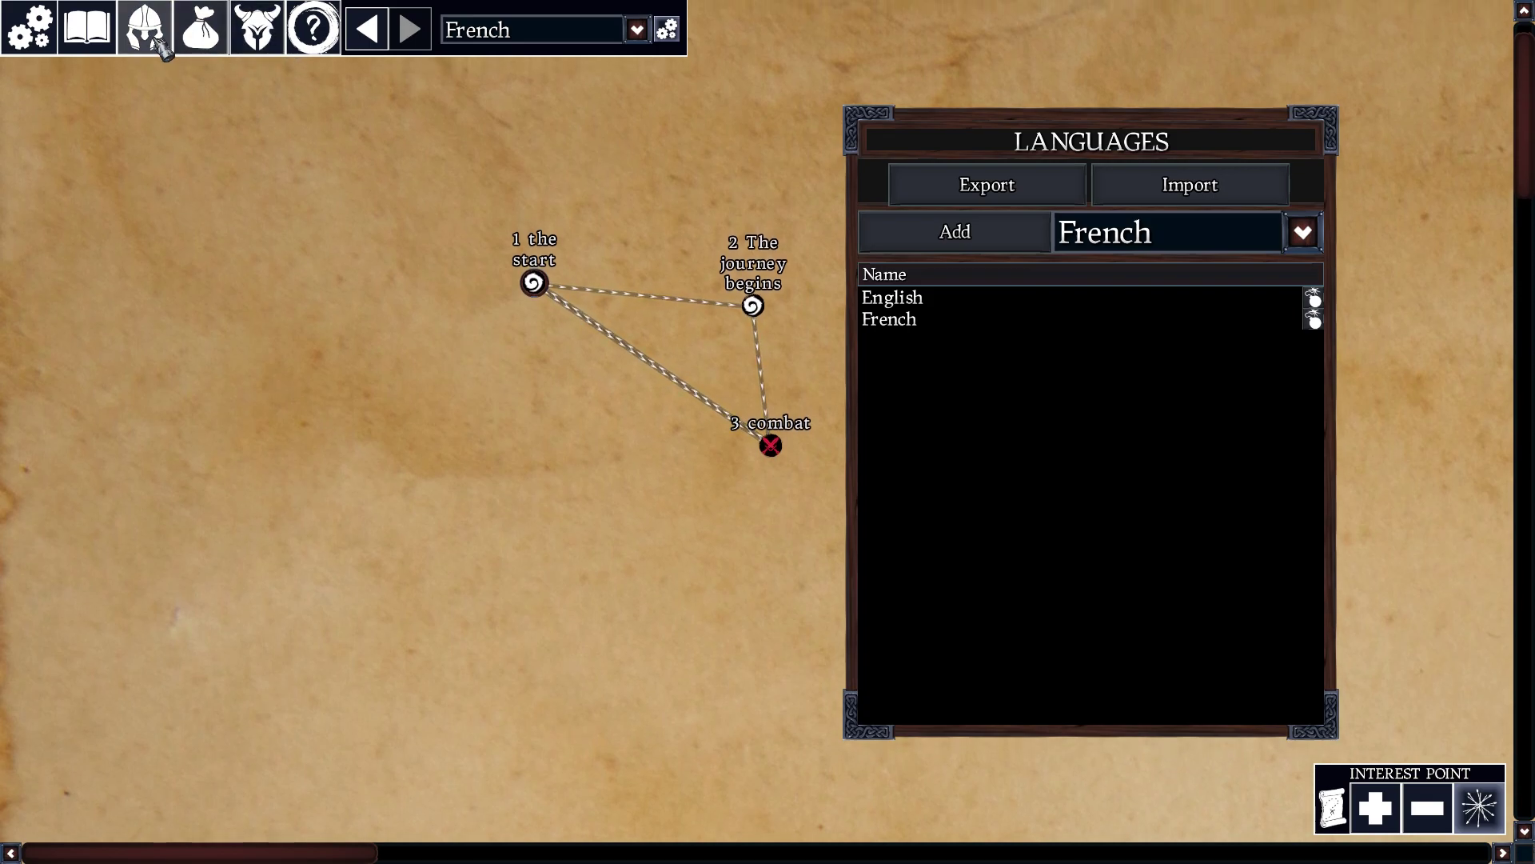
click(665, 36)
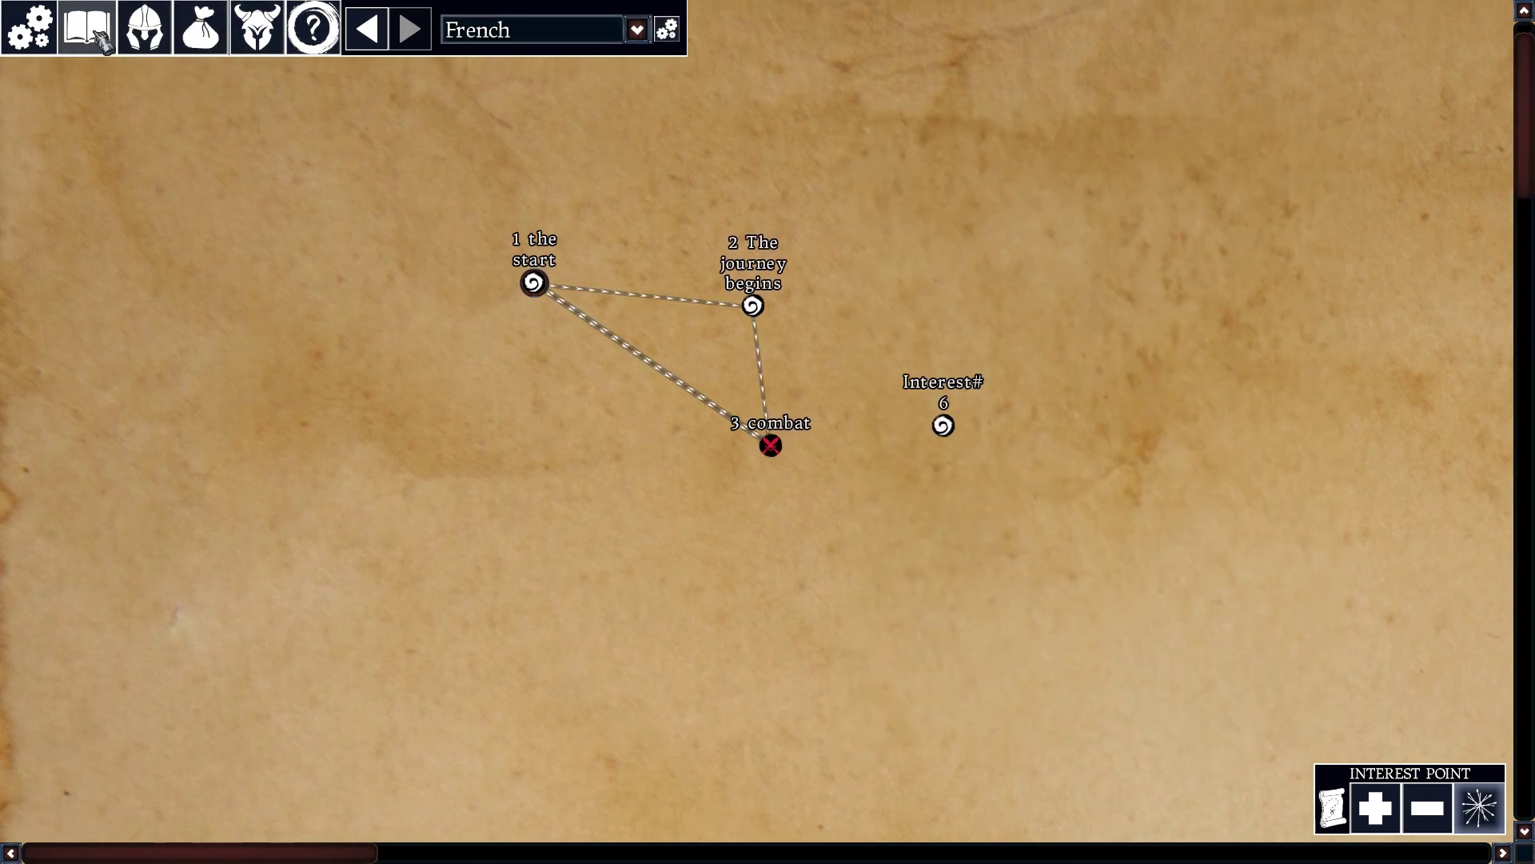
Step: Save the story
drag(317, 200, 277, 227)
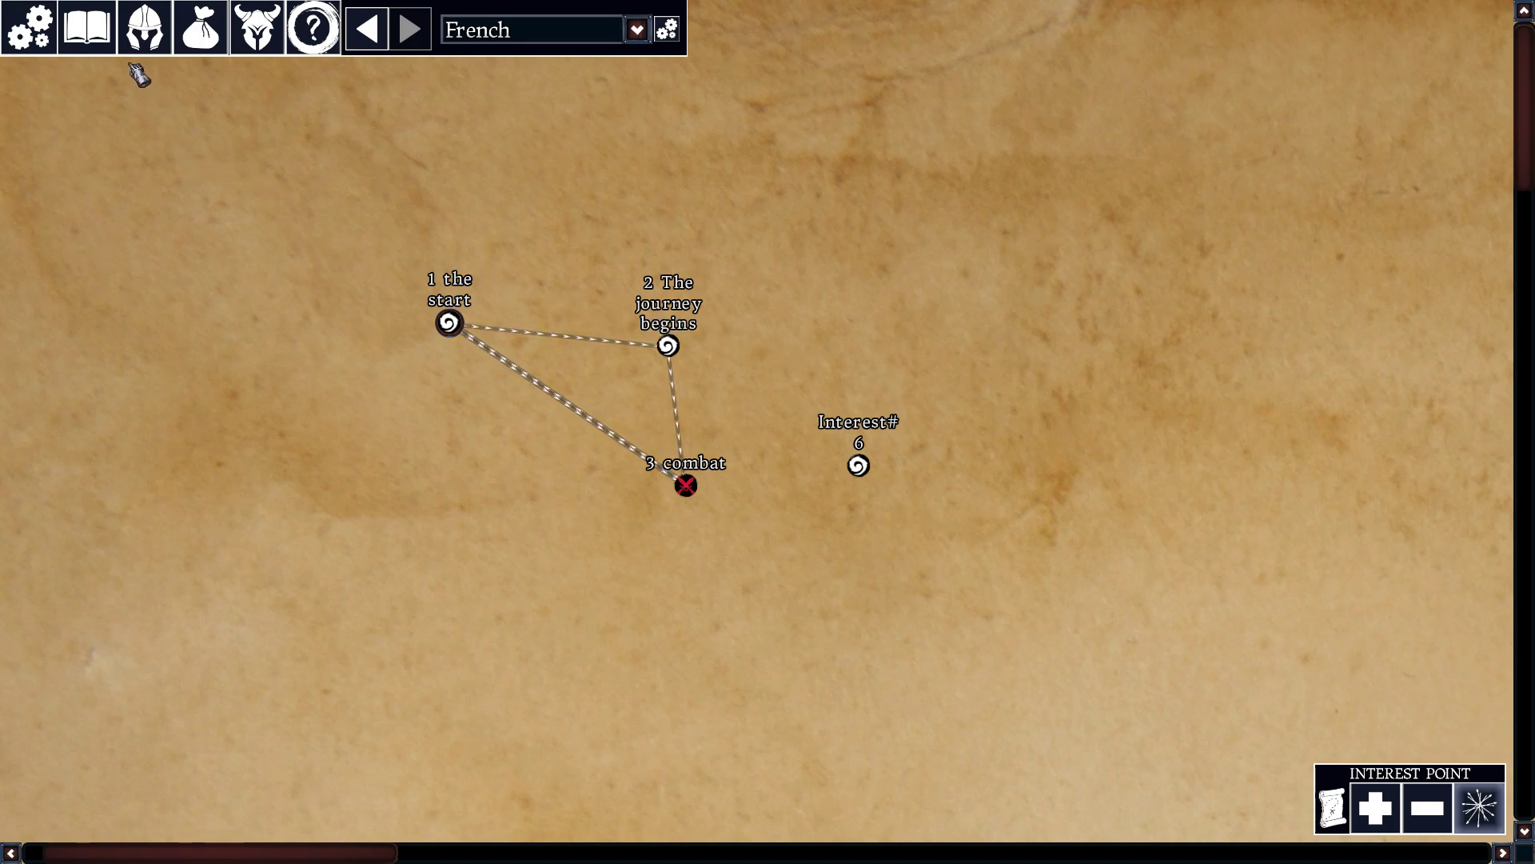
click(46, 44)
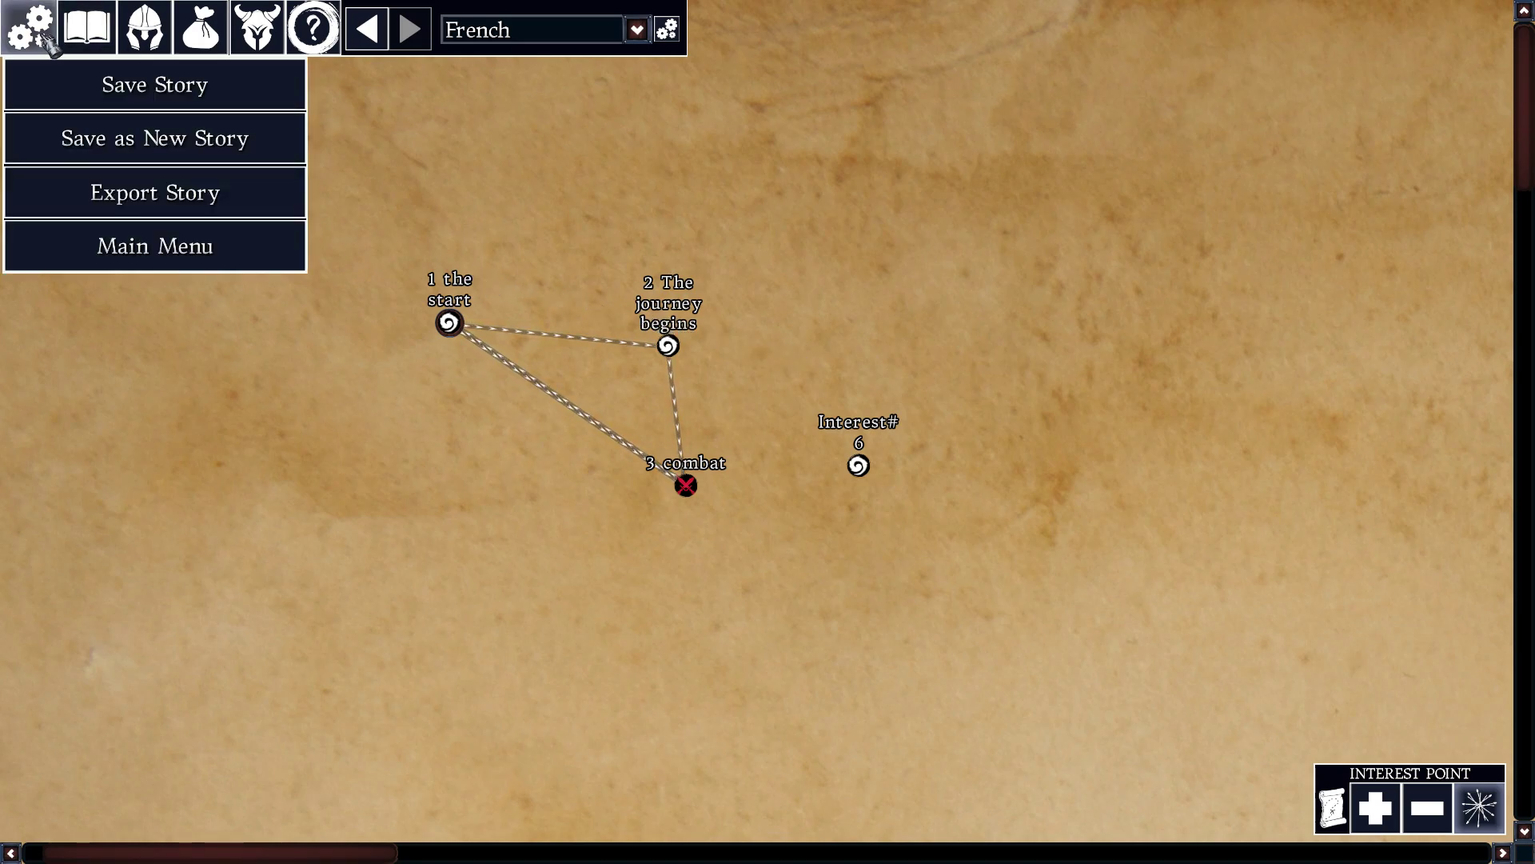
click(116, 99)
Step: Start exporting the story and title the export "The chronicles"
click(51, 50)
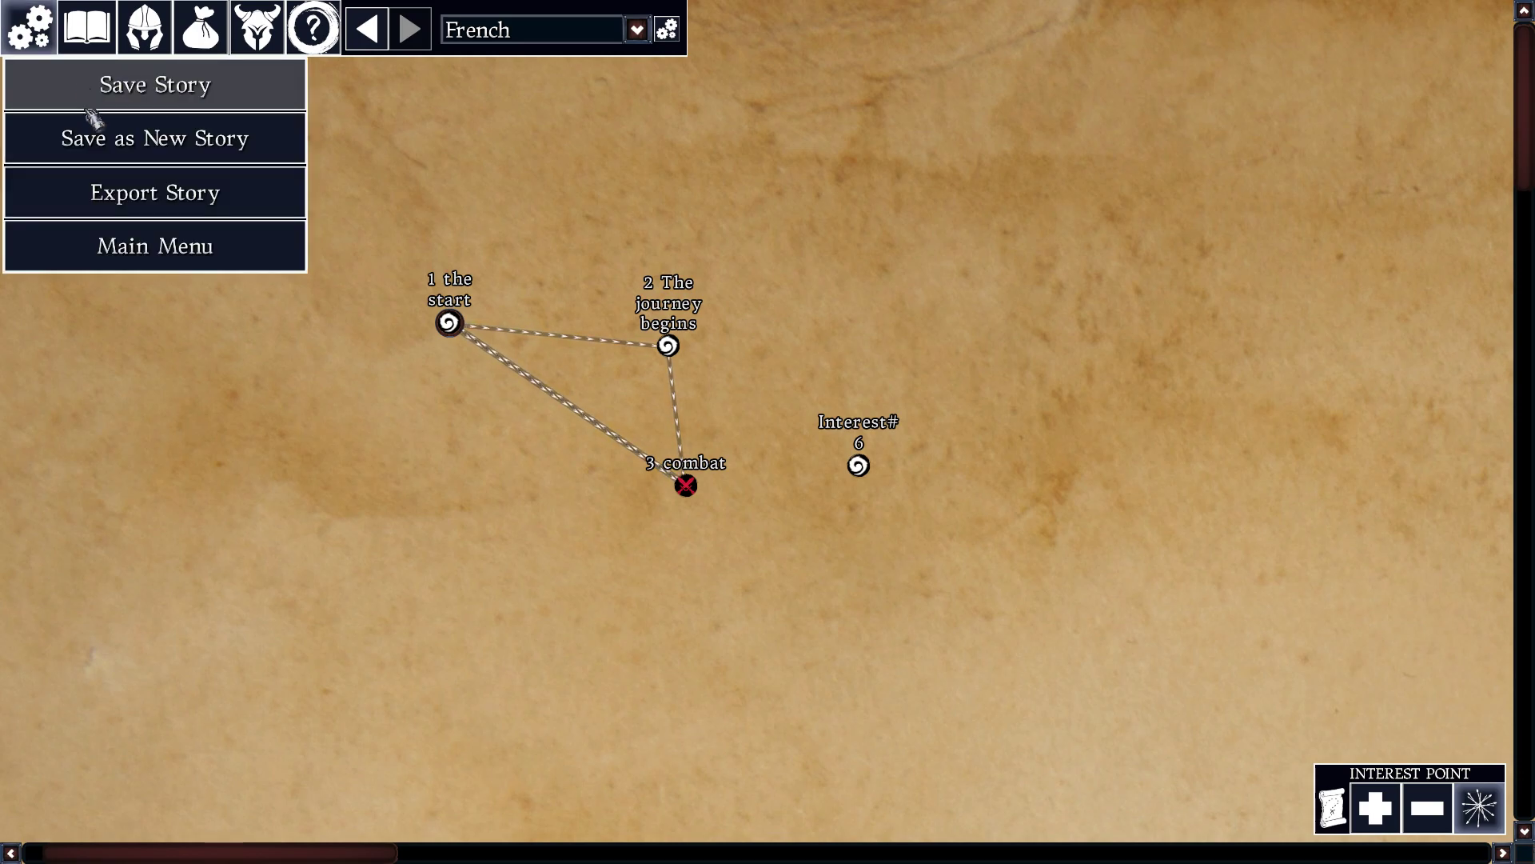
click(186, 200)
drag(579, 107, 909, 164)
click(858, 195)
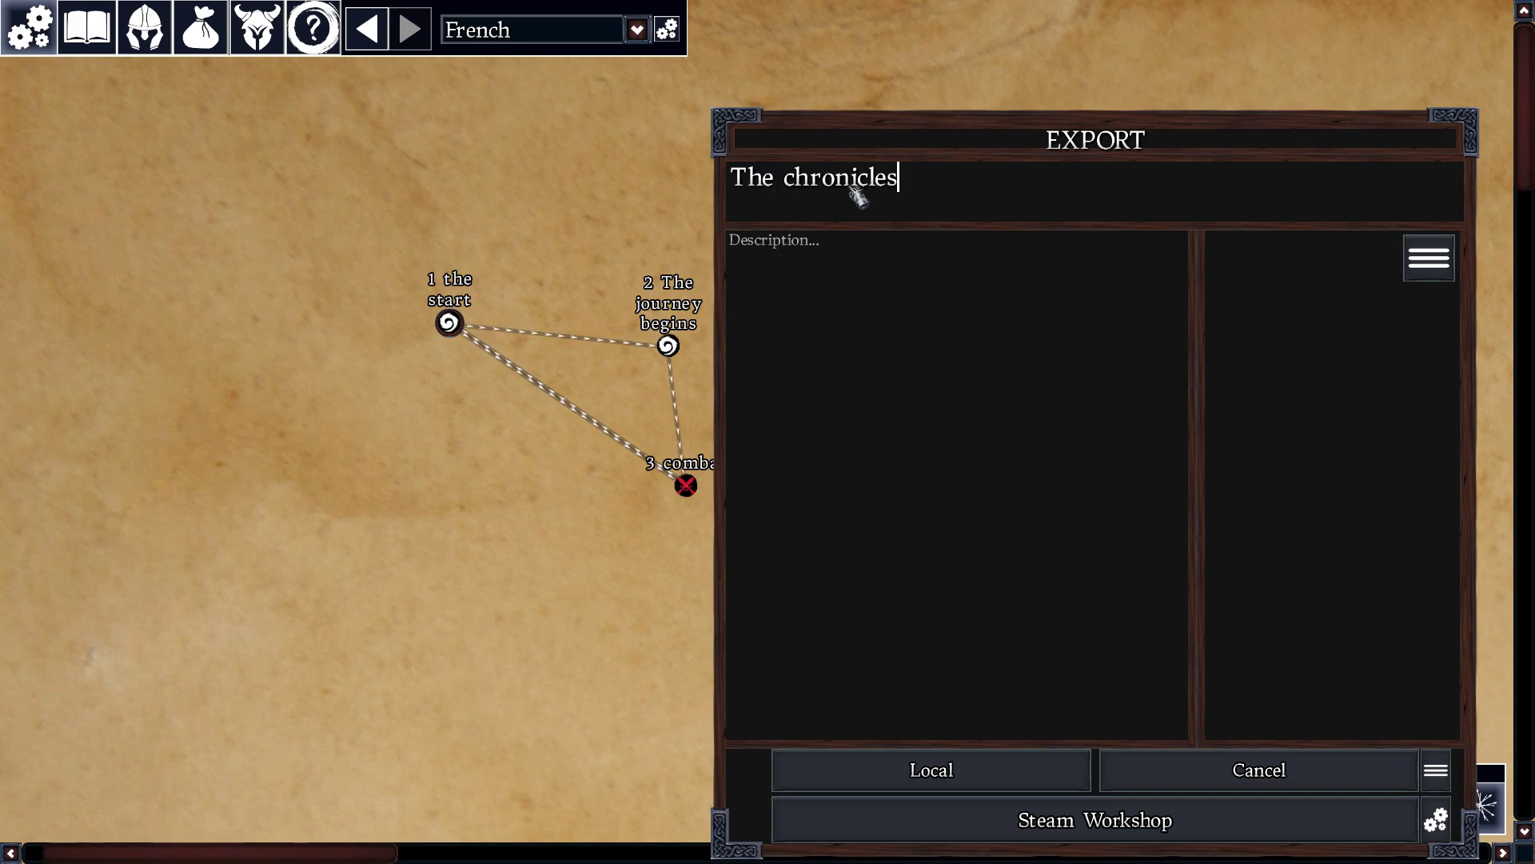
click(832, 261)
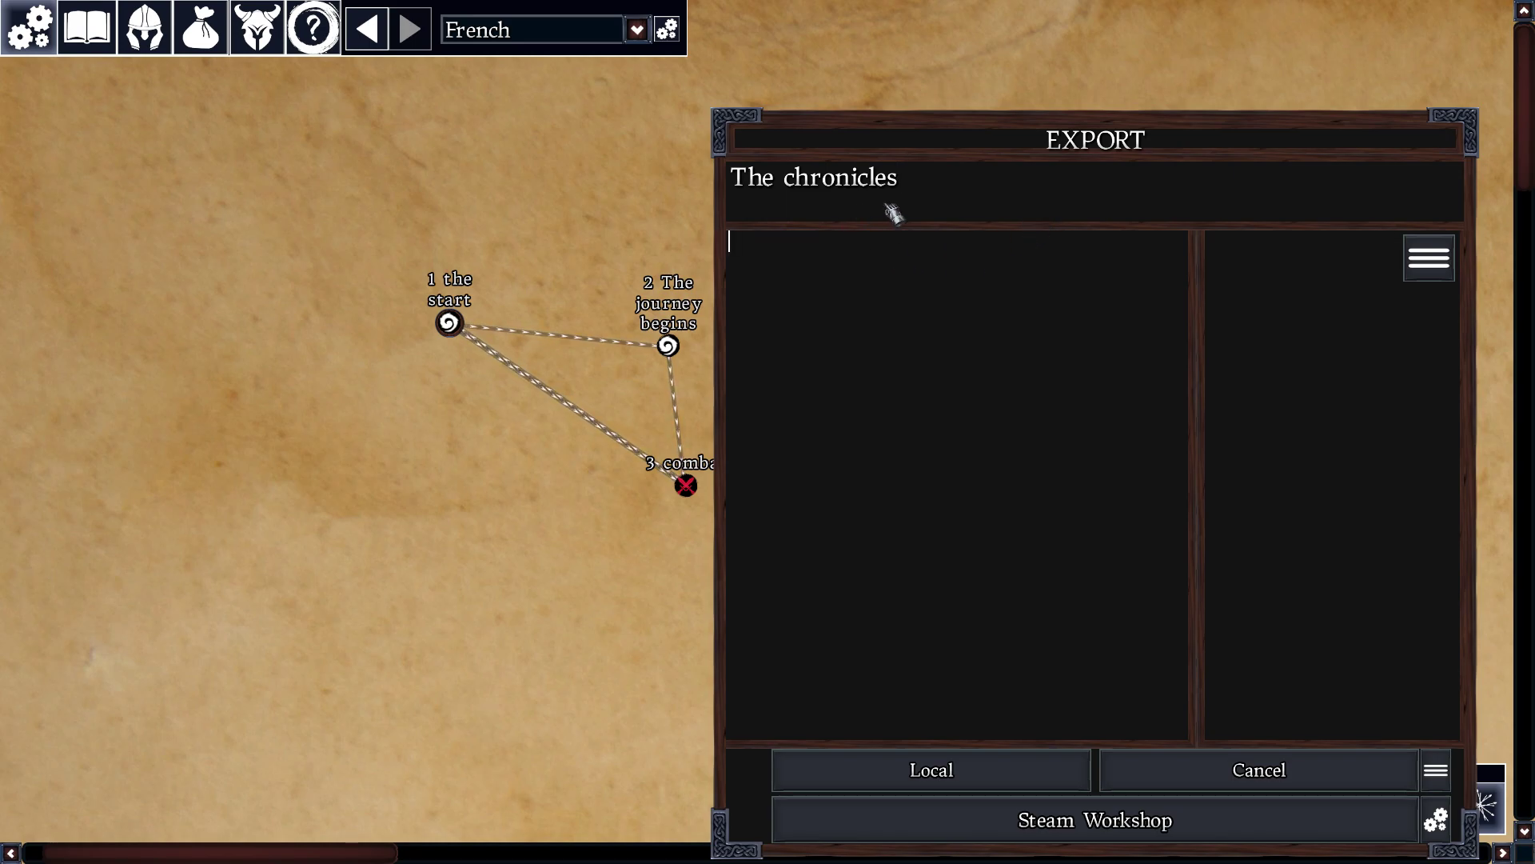
drag(931, 152, 982, 117)
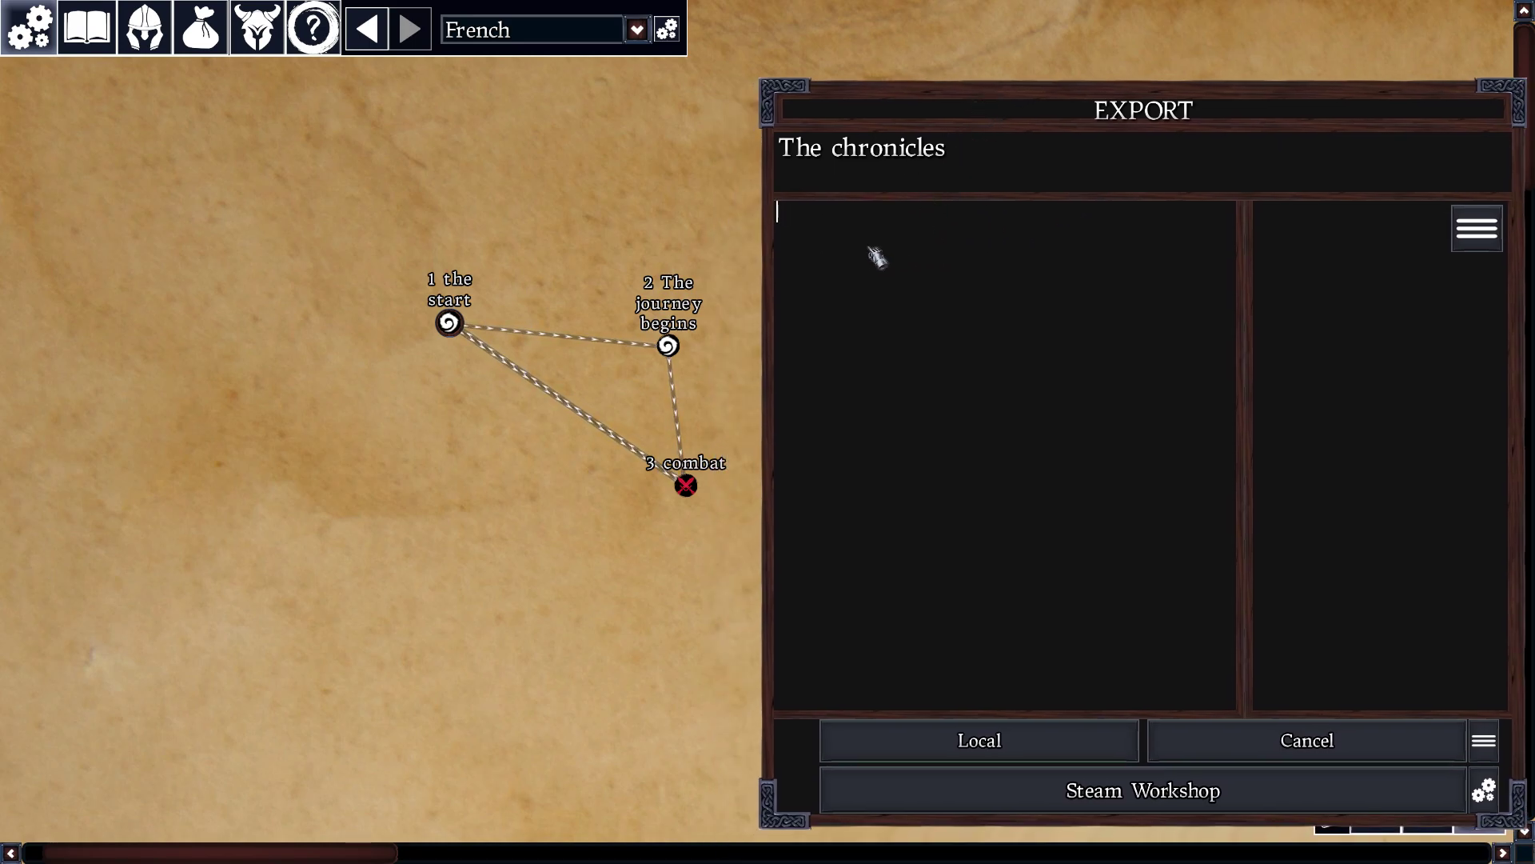
Step: Describe the export as "This is a story about demons and hunters" and export the story locally
click(889, 168)
click(889, 240)
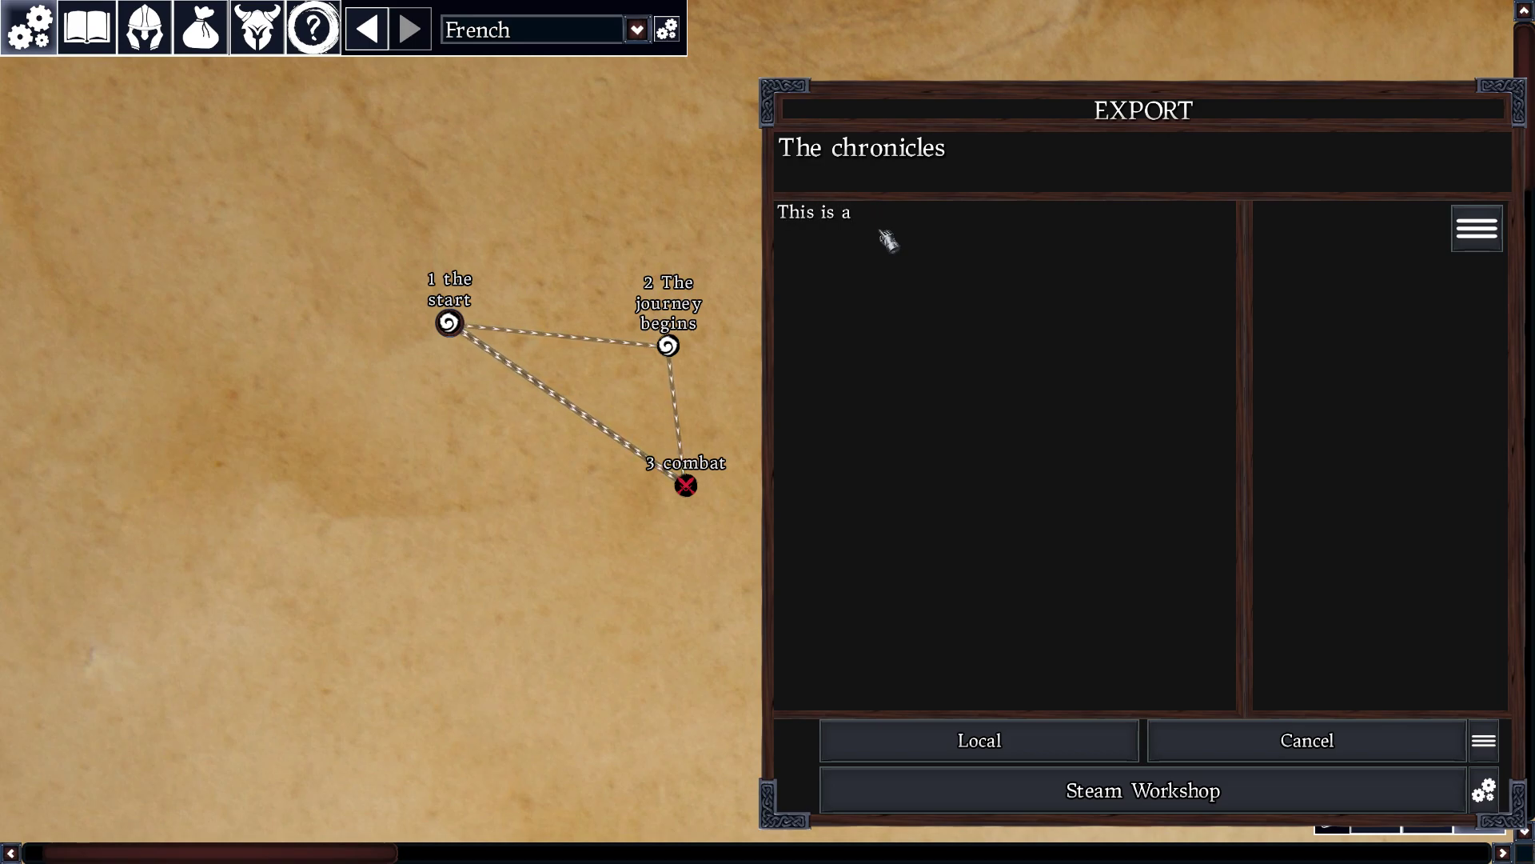
text(about demons and hunter)
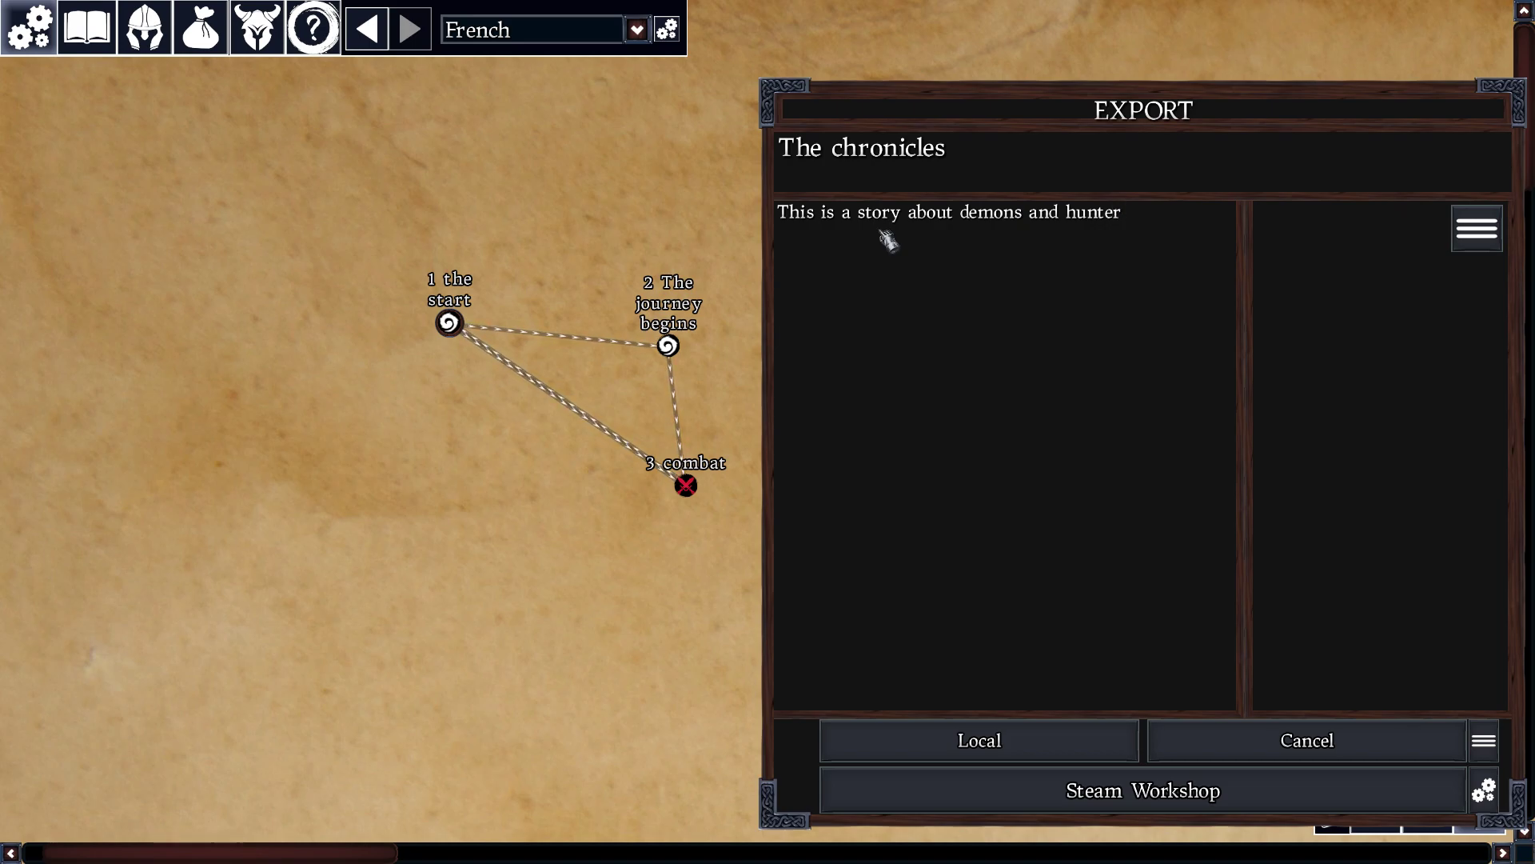
text(s)
drag(1097, 110, 854, 107)
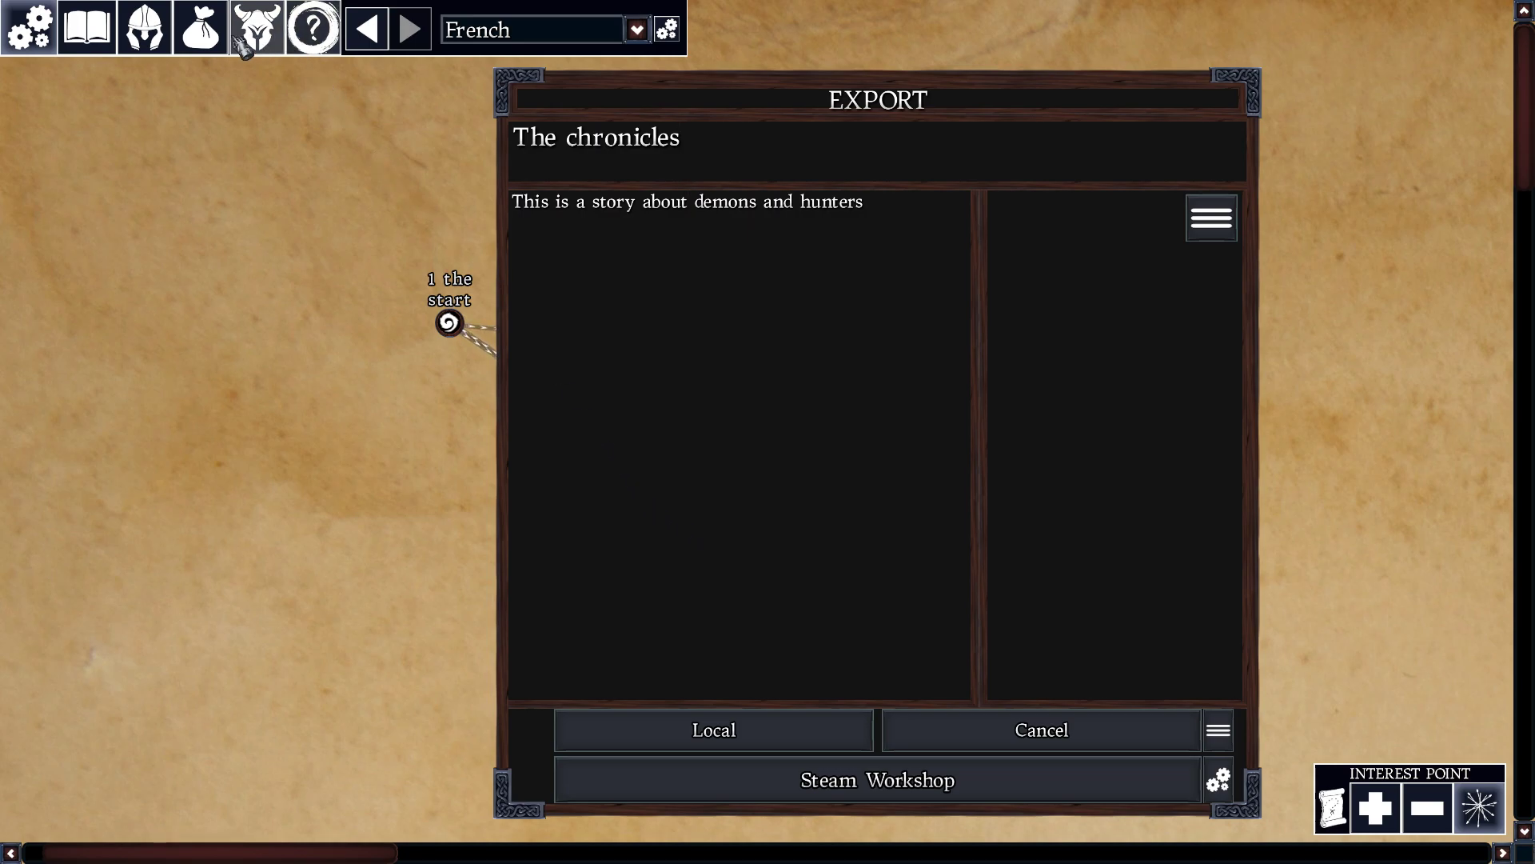
click(712, 726)
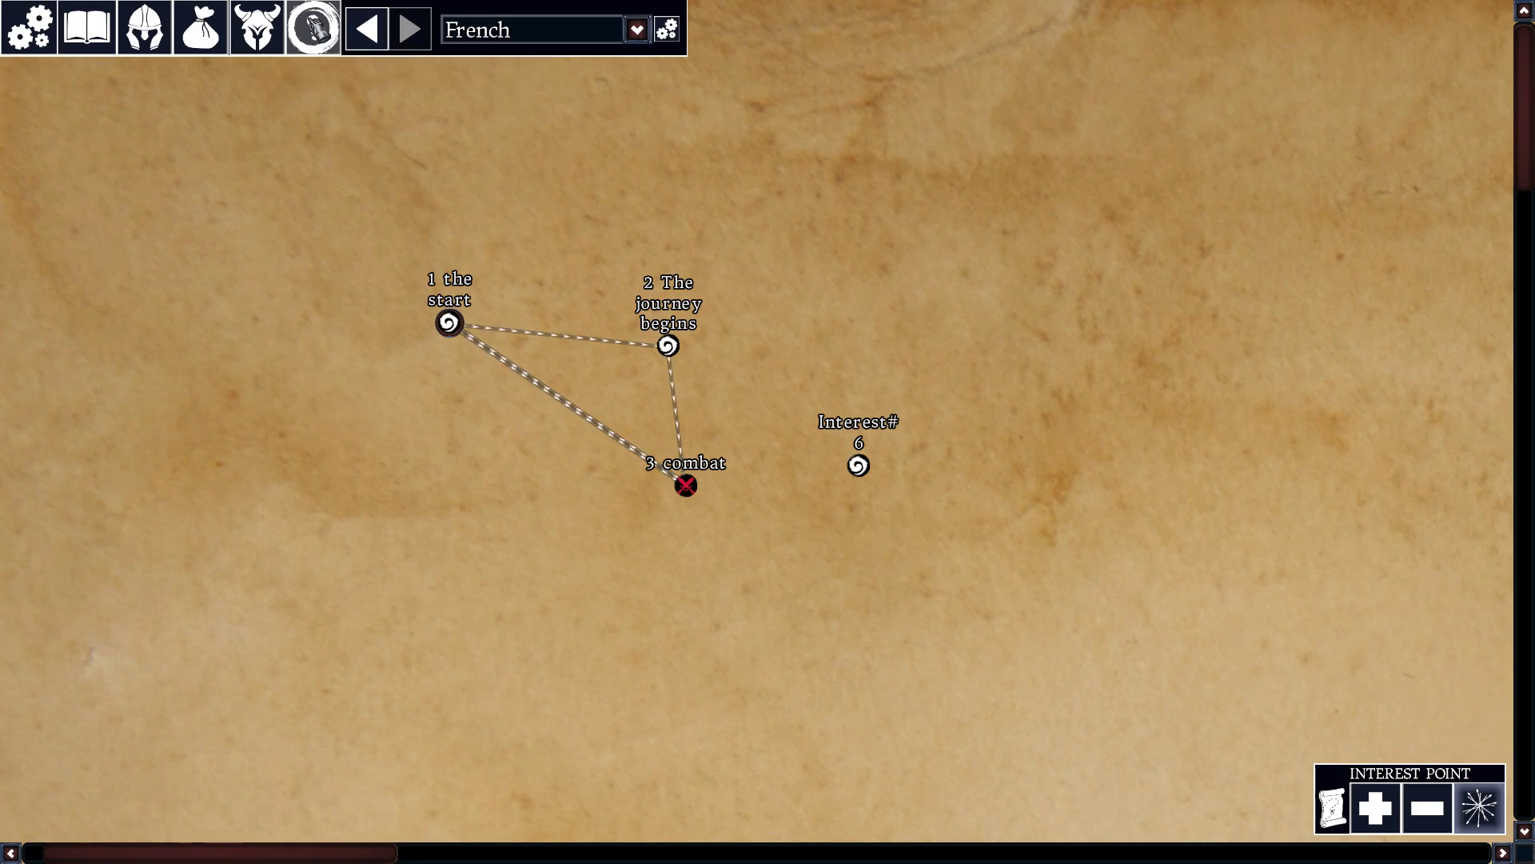
Step: Look through the editor tutorial's pages on settings, interest points, combat, resource objects and monsters, and close the tutorial
click(326, 45)
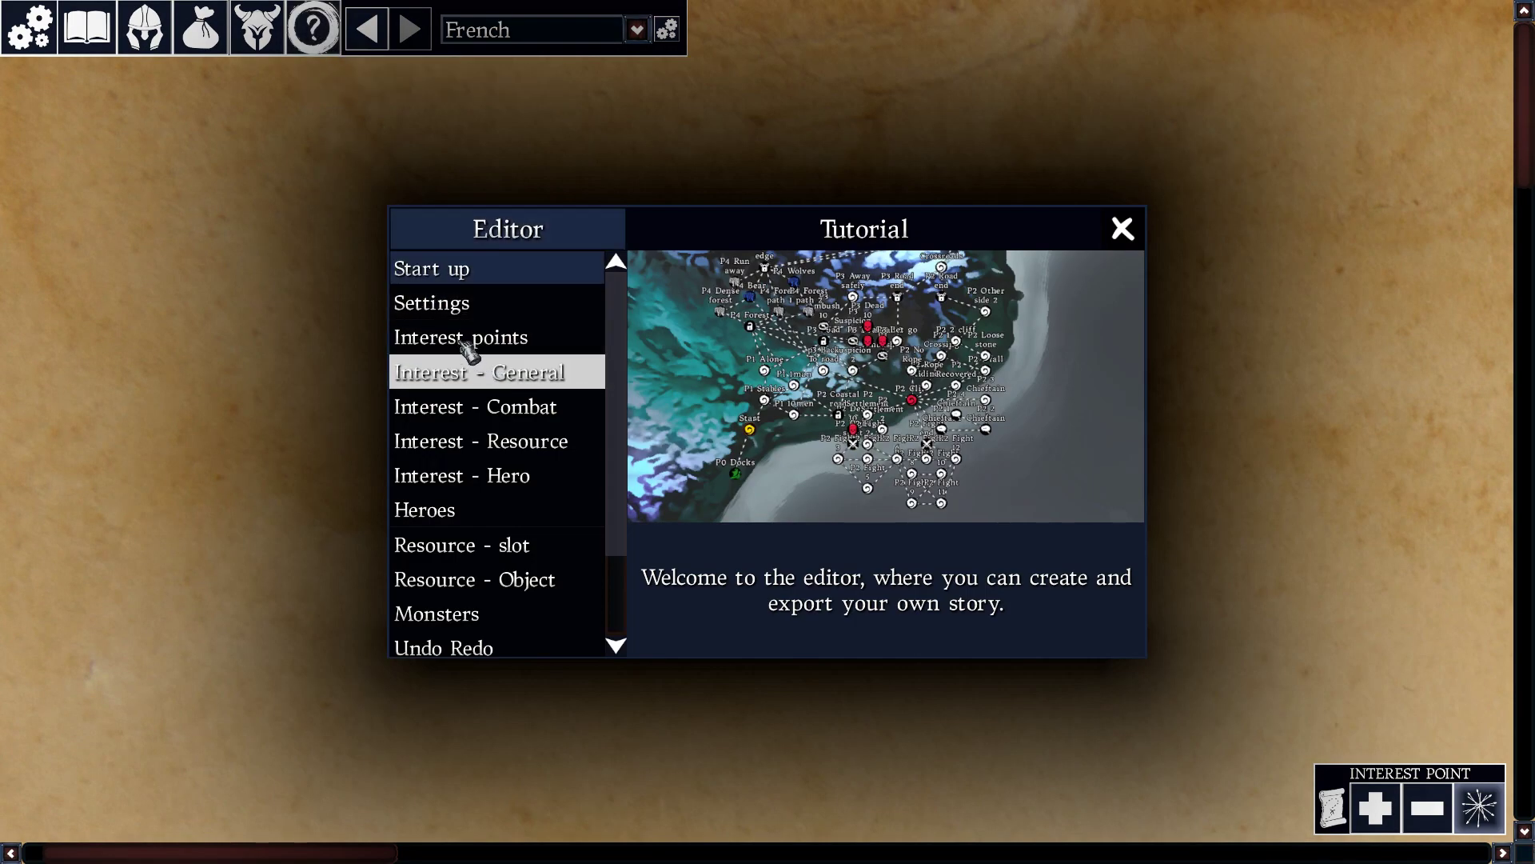
click(468, 312)
click(474, 342)
click(487, 381)
click(495, 414)
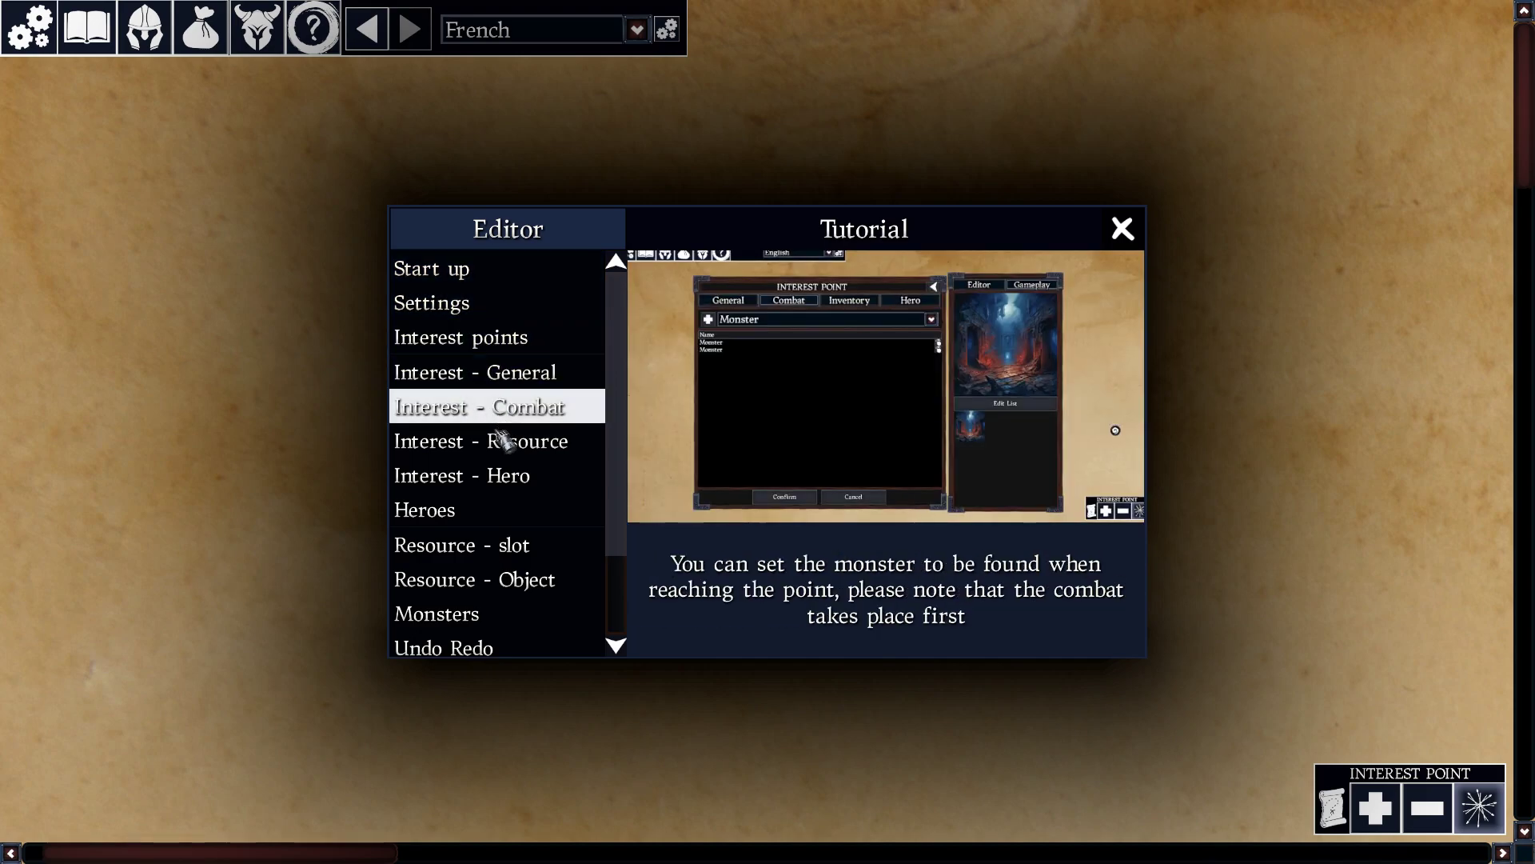
scroll(506, 463, down, 3)
click(507, 437)
click(519, 469)
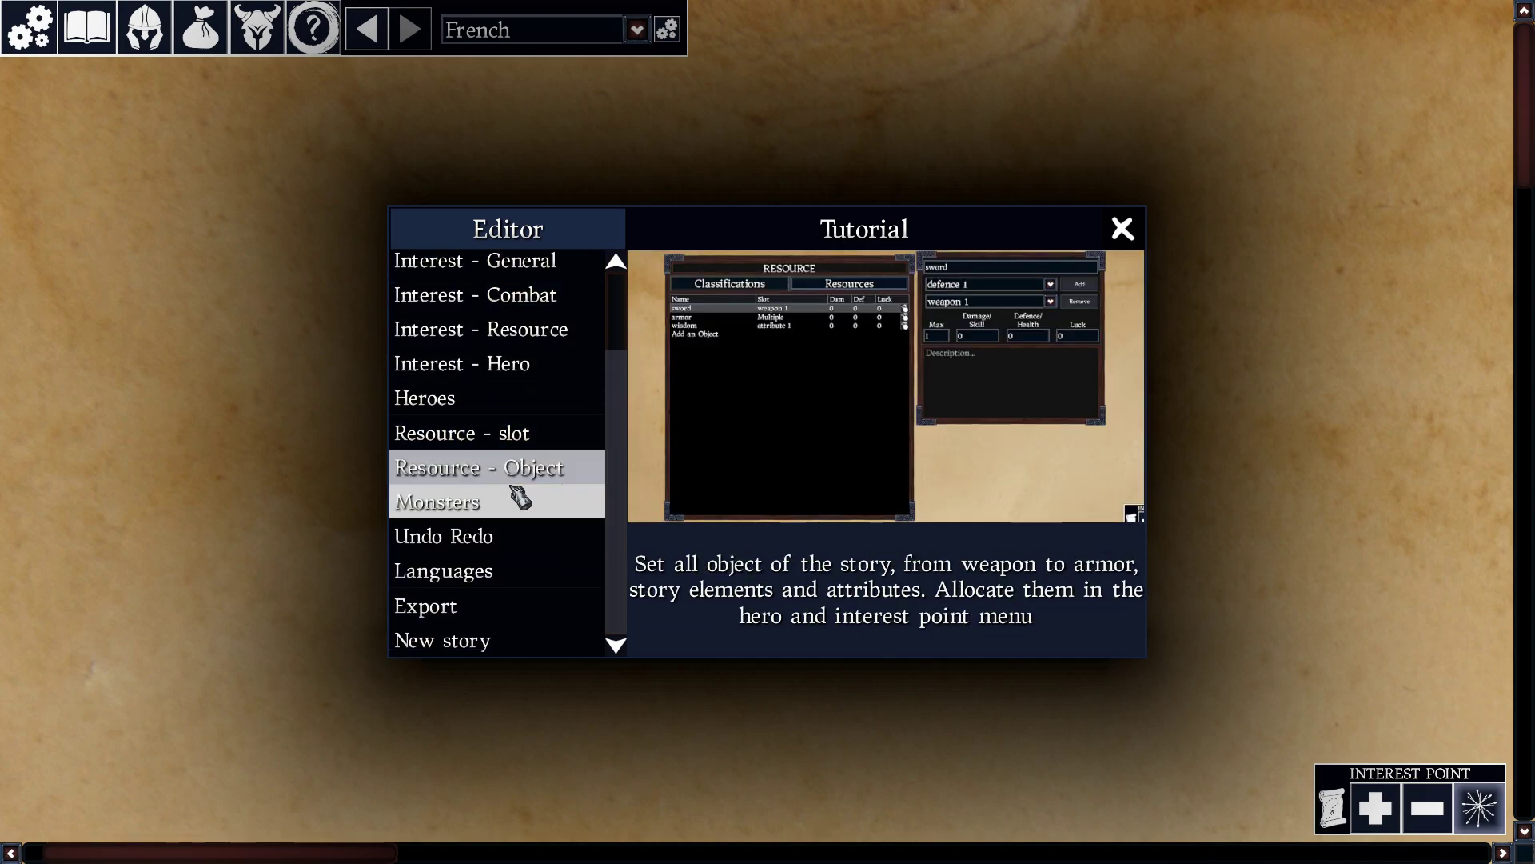
click(506, 504)
click(1123, 230)
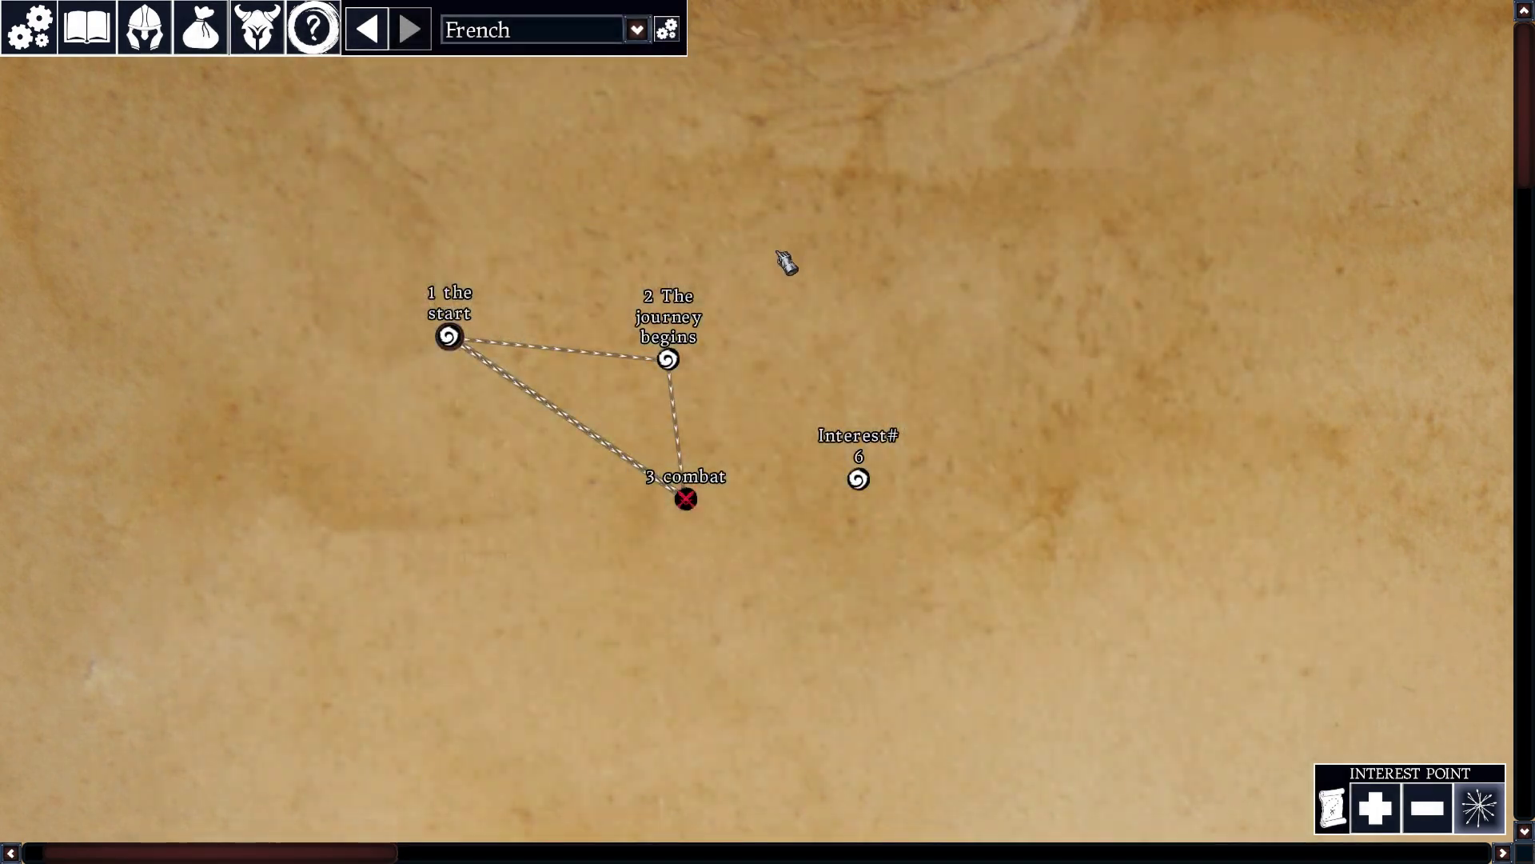